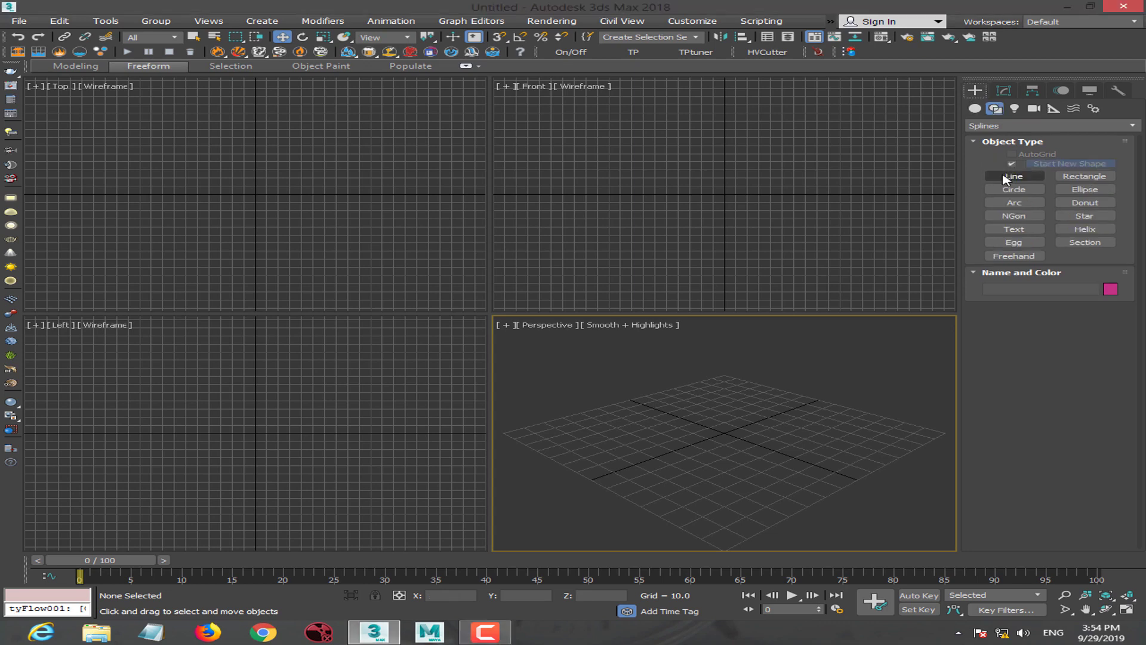
# Draw a circle at the origin and a snapped line from its centre to its rim.
pyautogui.click(1013, 189)
pyautogui.moveTo(724, 191); pyautogui.dragTo(819, 256)
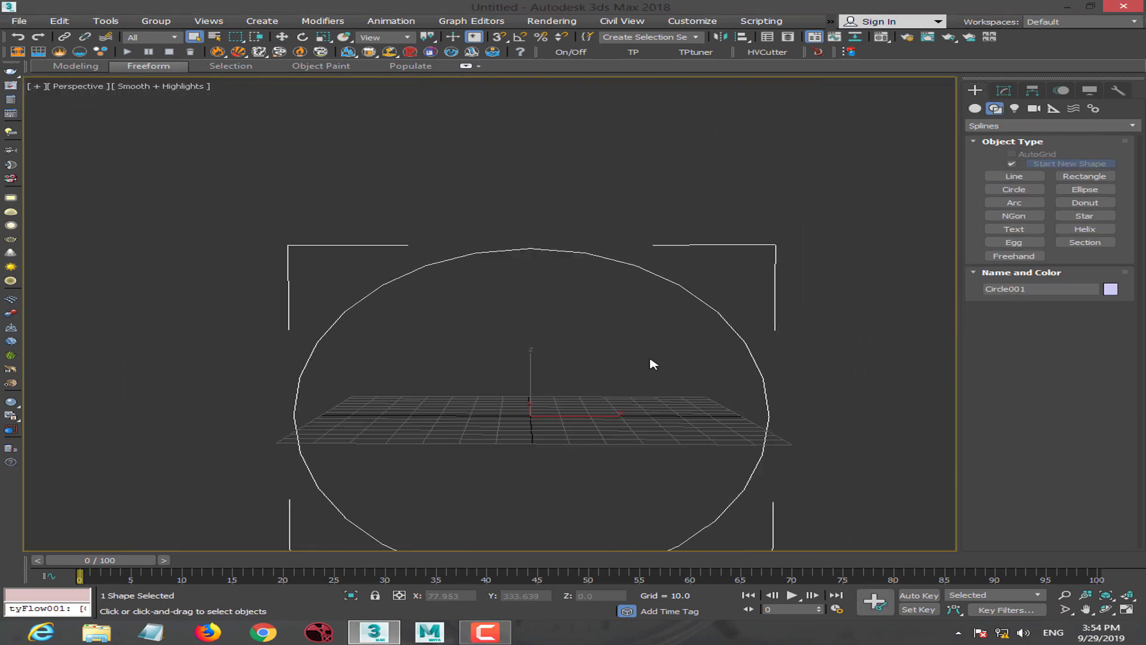
pyautogui.click(1013, 176)
pyautogui.press('f')
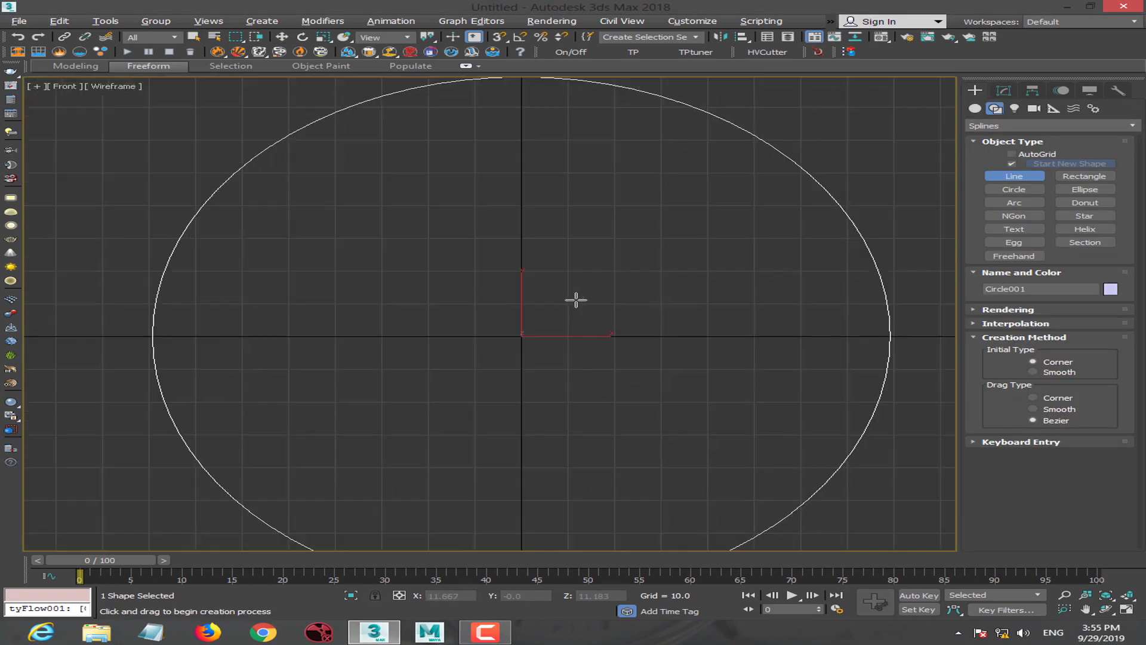
pyautogui.rightClick(500, 37)
pyautogui.scroll(-2, 522, 342)
pyautogui.click(522, 341)
pyautogui.click(726, 227)
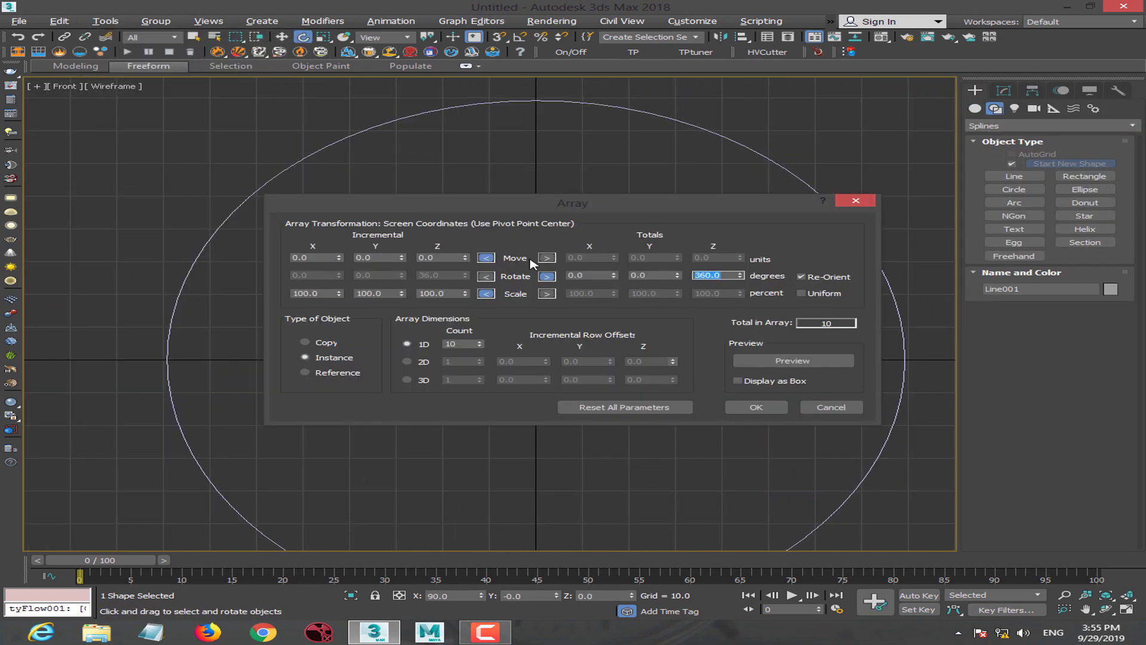
# Divide the radial line's single segment into 15 equal parts.
pyautogui.click(826, 407)
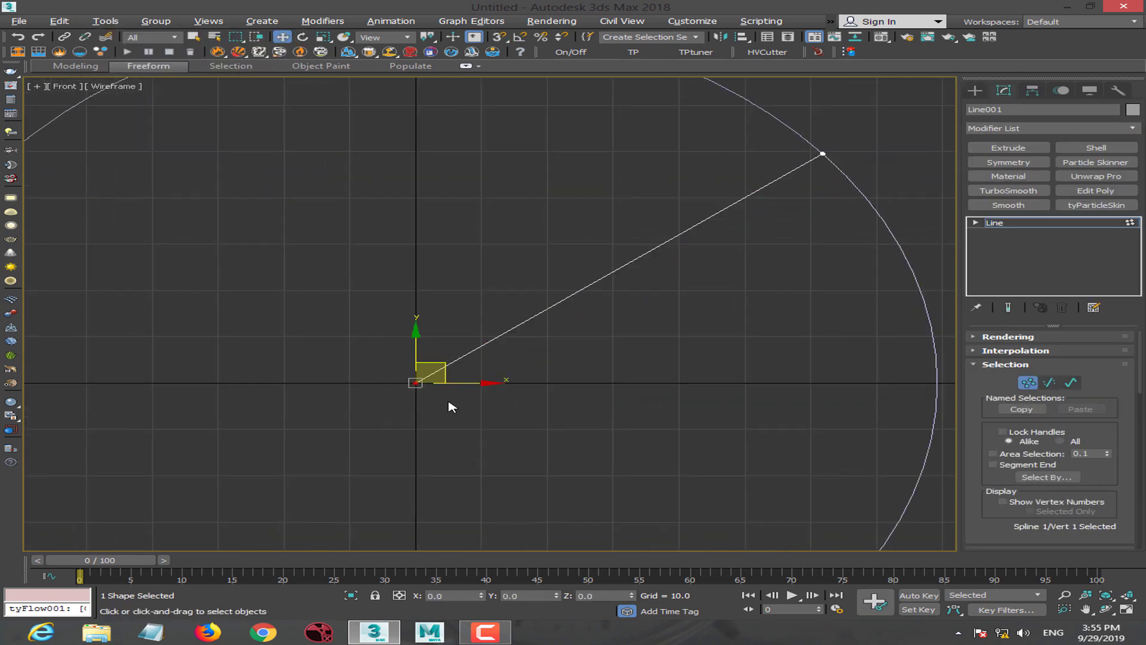
pyautogui.rightClick(417, 389)
pyautogui.click(396, 322)
pyautogui.rightClick(402, 388)
pyautogui.click(384, 328)
pyautogui.click(810, 178)
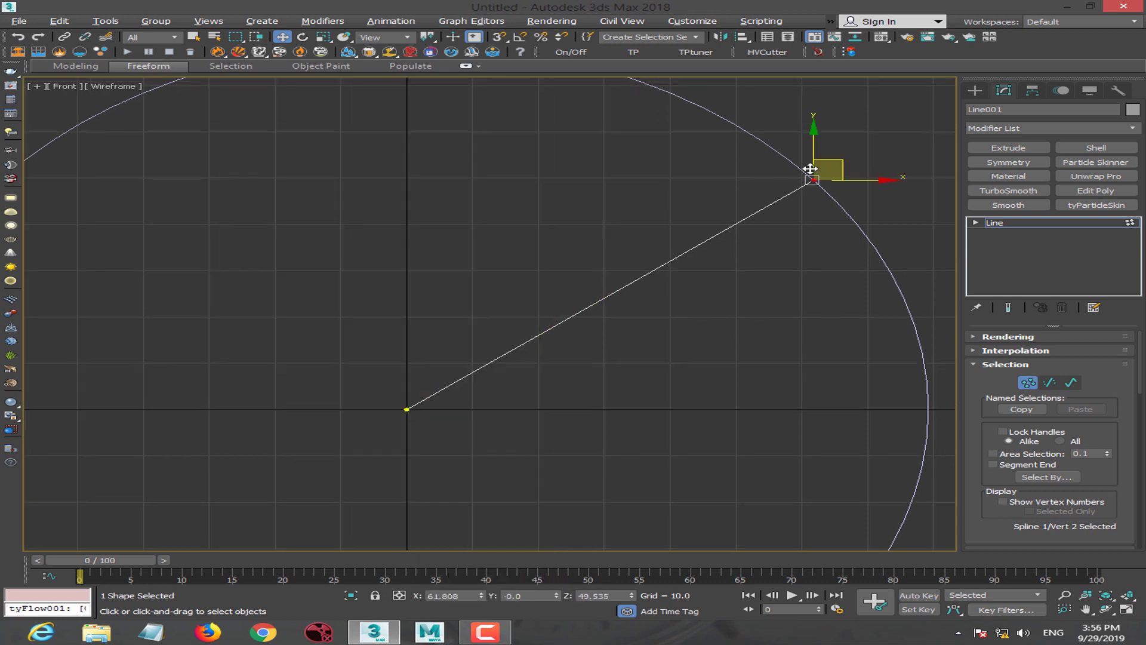
pyautogui.press('2')
pyautogui.click(621, 288)
pyautogui.scroll(-5, 1051, 418)
pyautogui.write('15')
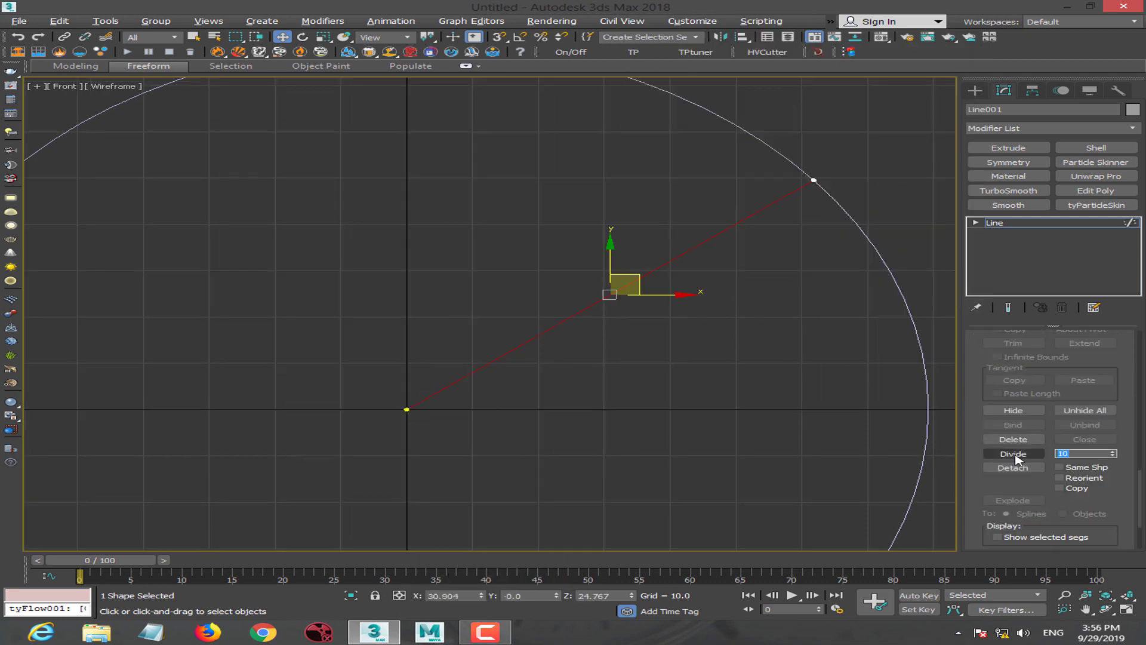
pyautogui.click(1013, 454)
pyautogui.click(627, 320)
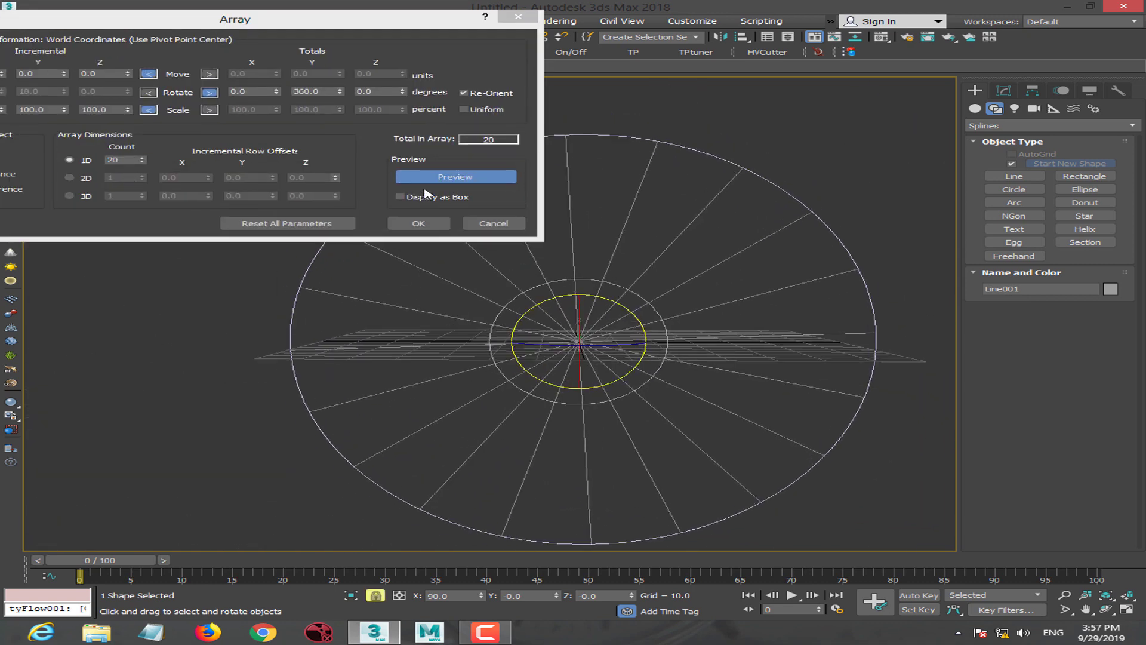
# Array the line into 20 spokes over 360° and orbit around the wheel.
pyautogui.press('Return')
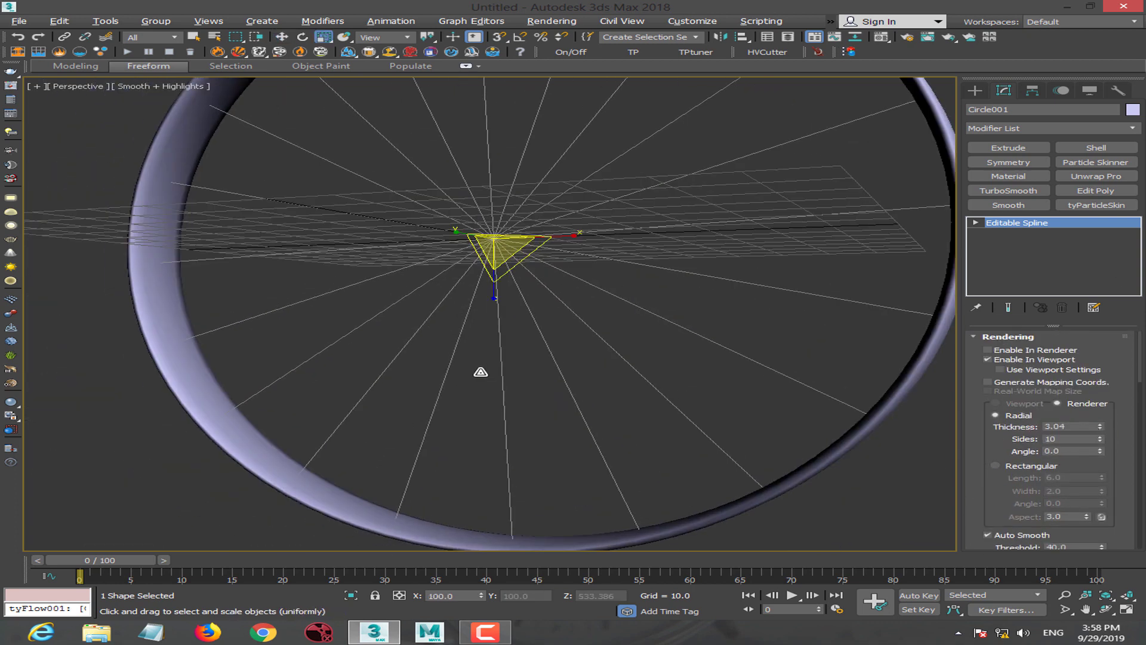
pyautogui.press('q')
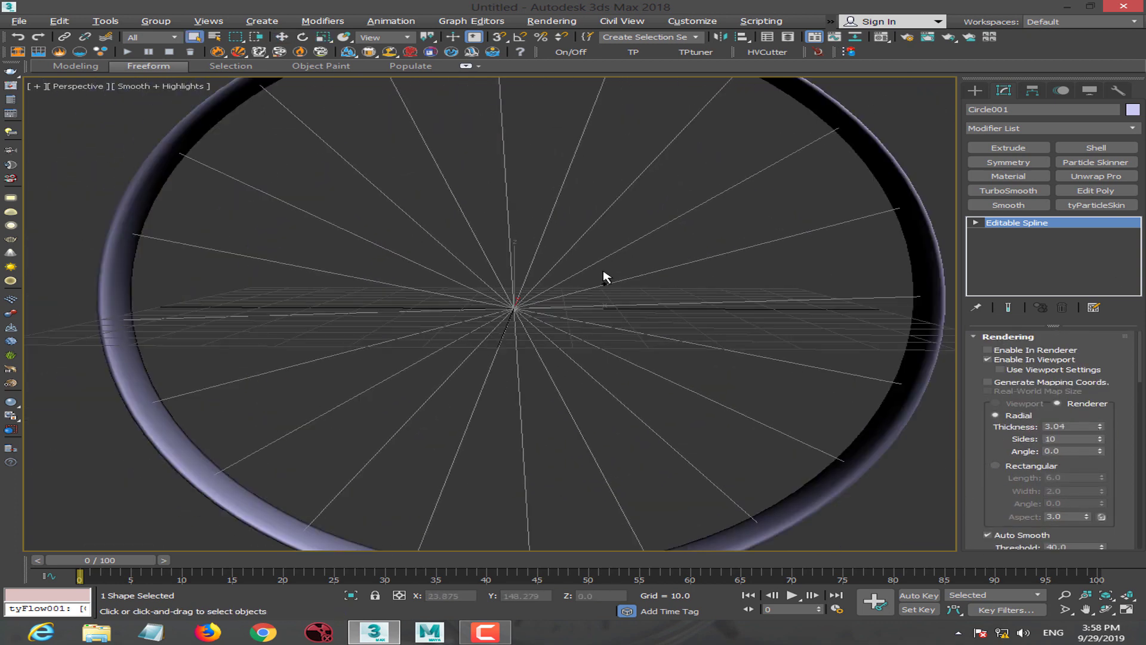
pyautogui.keyDown('alt'); pyautogui.moveTo(604, 276); pyautogui.dragTo(607, 362, button='middle'); pyautogui.keyUp('alt')
# Convert the circle rim into an editable poly.
pyautogui.rightClick(869, 249)
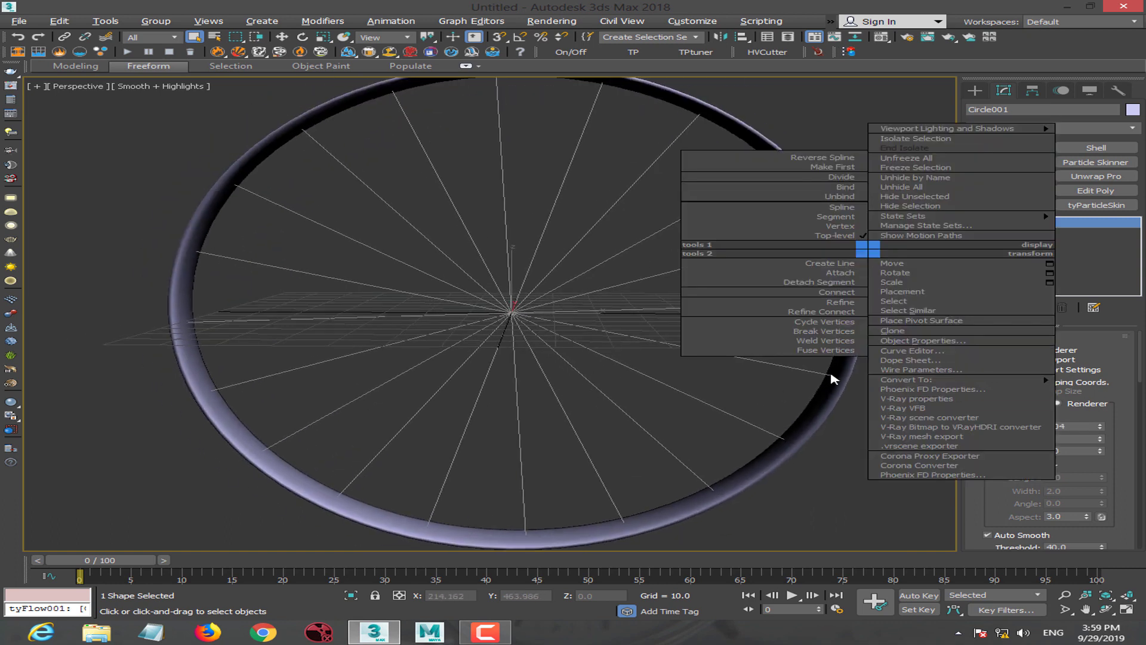
pyautogui.click(839, 409)
pyautogui.rightClick(839, 328)
pyautogui.moveTo(613, 284); pyautogui.dragTo(611, 293, button='middle')
# Draw a helix from the web's centre in the Front view, with viewport rendering off.
pyautogui.click(974, 101)
pyautogui.click(1013, 429)
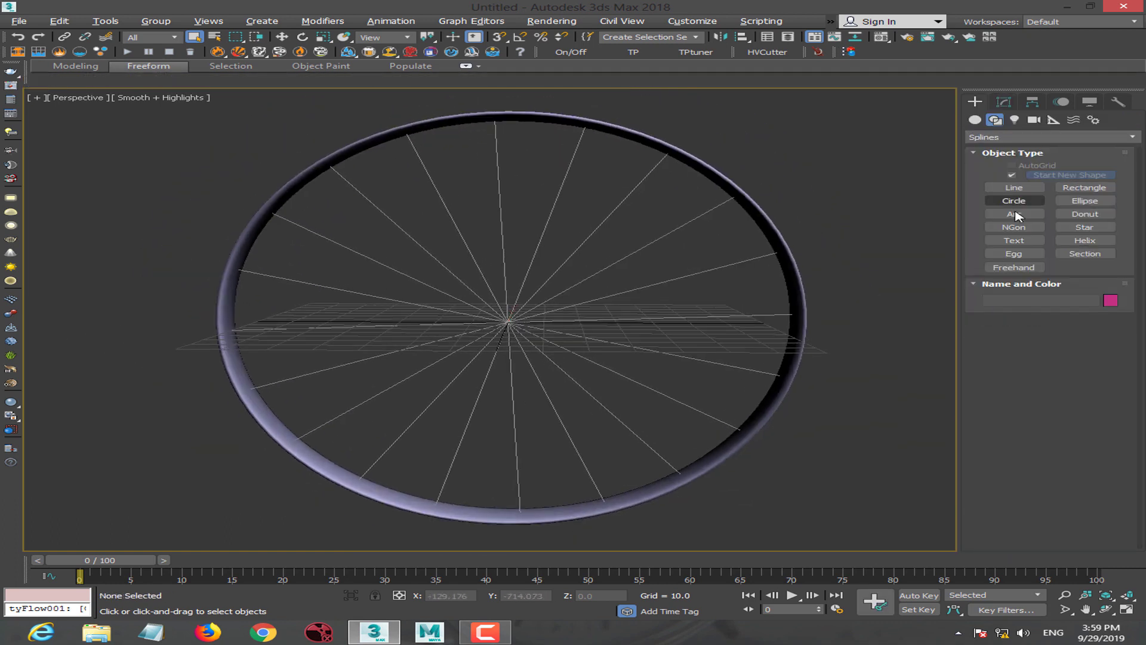
pyautogui.press('f')
pyautogui.moveTo(525, 325); pyautogui.dragTo(794, 326)
pyautogui.click(604, 340)
pyautogui.click(1004, 101)
pyautogui.click(987, 361)
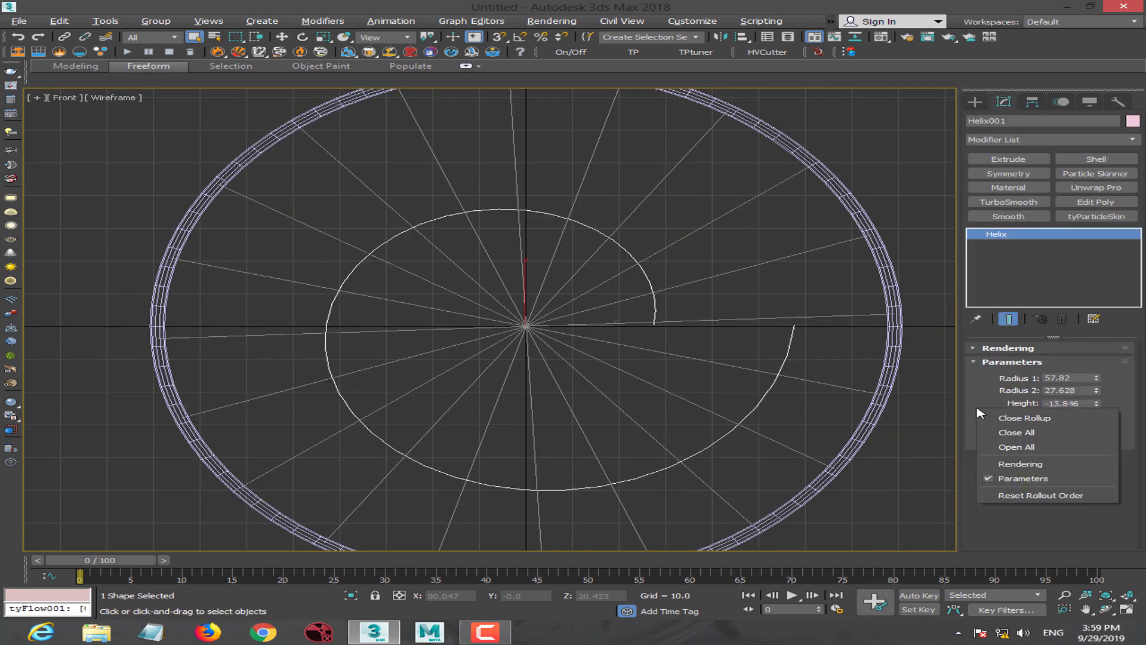
pyautogui.moveTo(641, 388); pyautogui.dragTo(655, 394, button='middle')
# Flatten the helix: Radius 2 and height 0, radius 69.175, about 9.36 turns.
pyautogui.press('w')
pyautogui.rightClick(1097, 403)
pyautogui.rightClick(1097, 390)
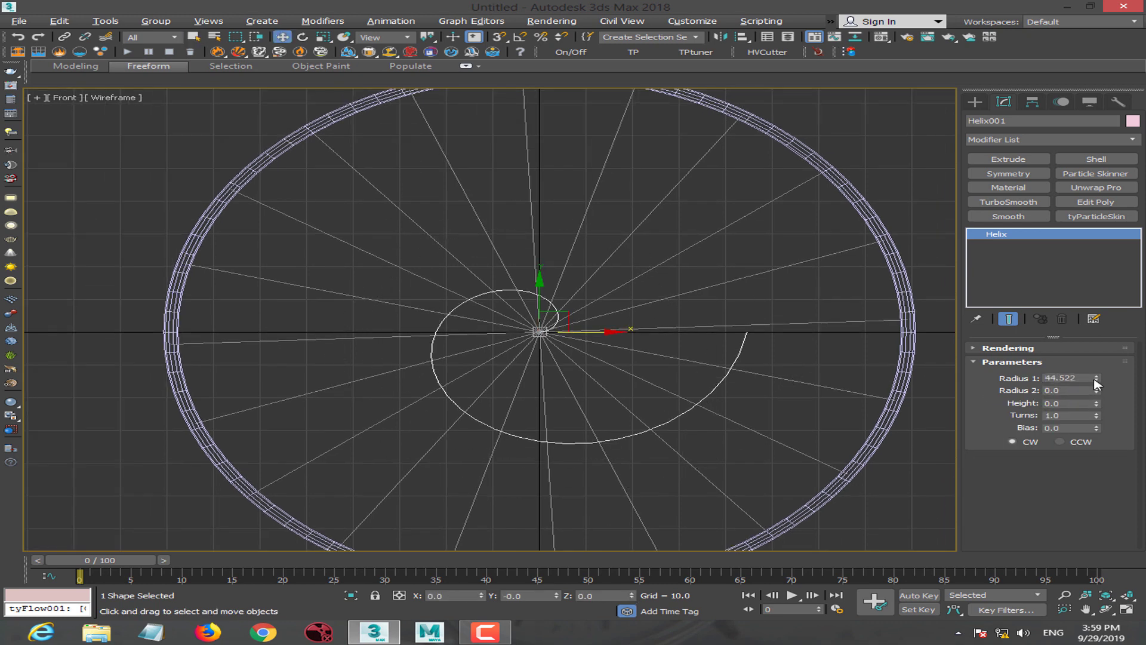
pyautogui.moveTo(1097, 377); pyautogui.dragTo(1097, 358)
pyautogui.moveTo(1097, 415); pyautogui.dragTo(1072, 9)
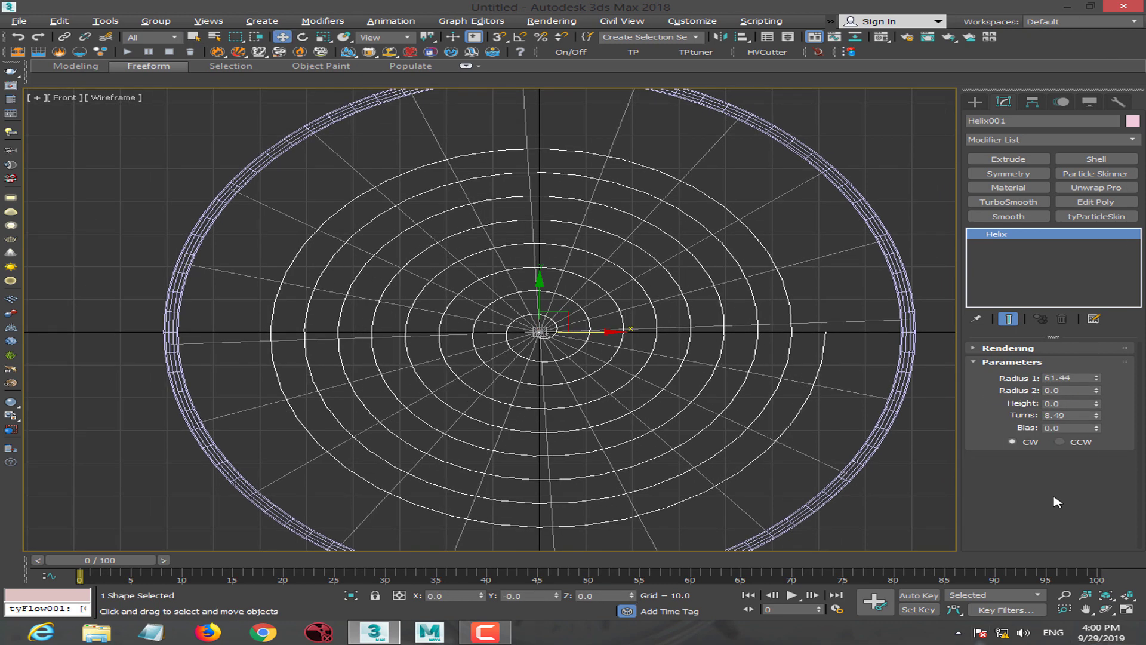
pyautogui.moveTo(1097, 378); pyautogui.dragTo(1094, 350)
pyautogui.moveTo(1097, 415); pyautogui.dragTo(1097, 408)
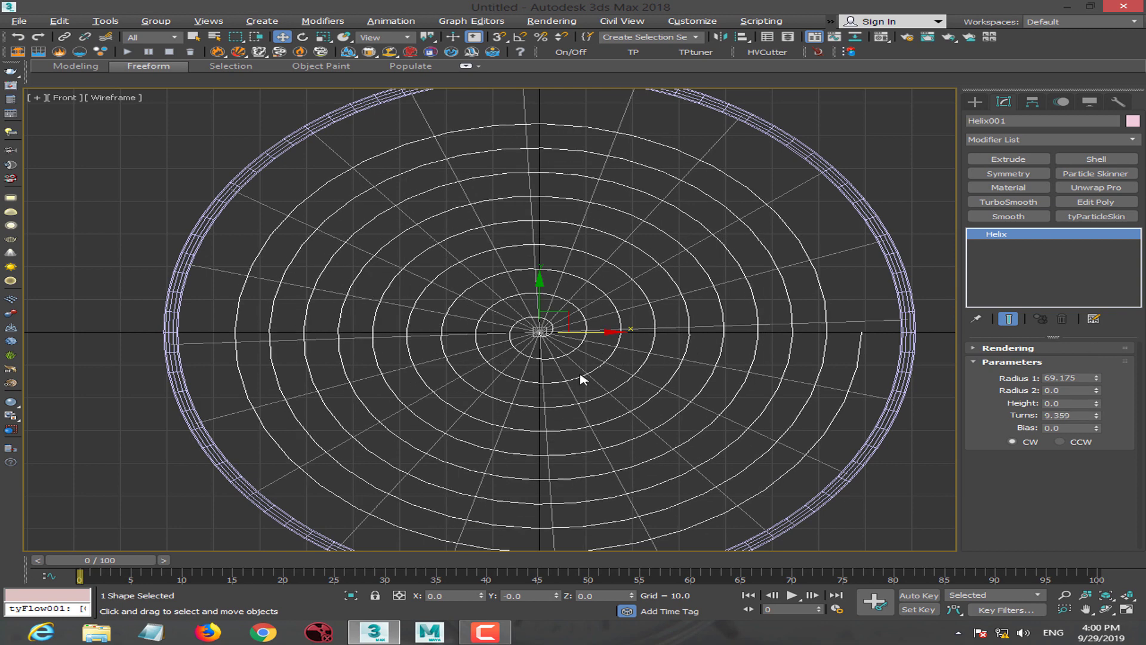
# Convert the helix spiral into an editable spline.
pyautogui.press('e')
pyautogui.press('q')
pyautogui.moveTo(617, 358); pyautogui.dragTo(671, 365, button='middle')
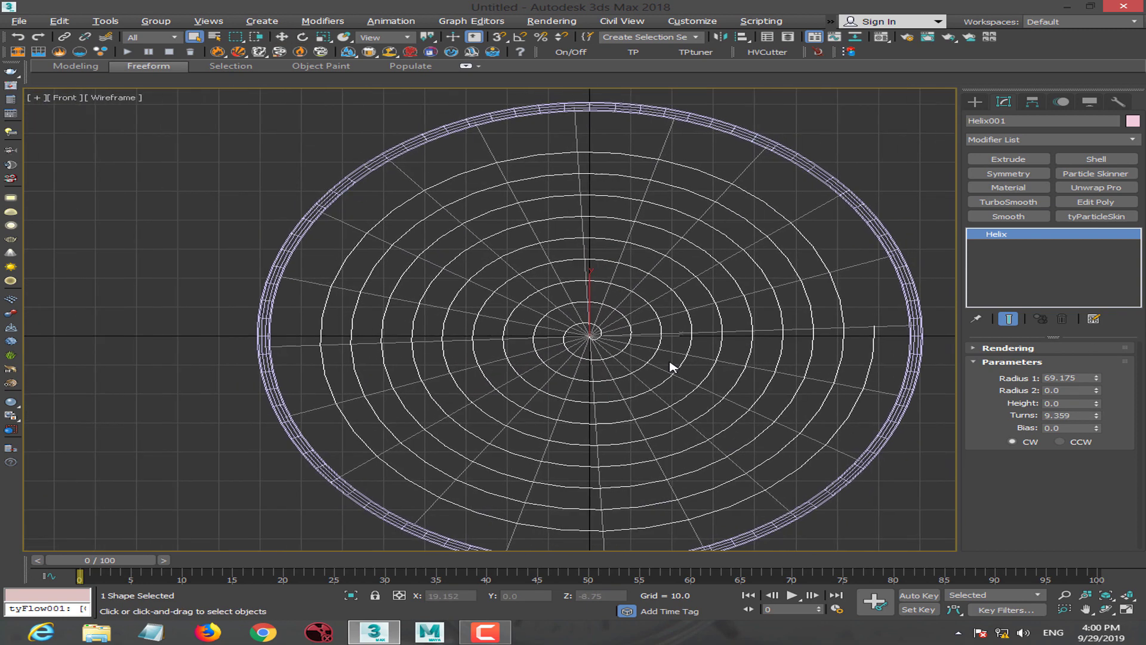
pyautogui.press('r')
pyautogui.click(615, 310)
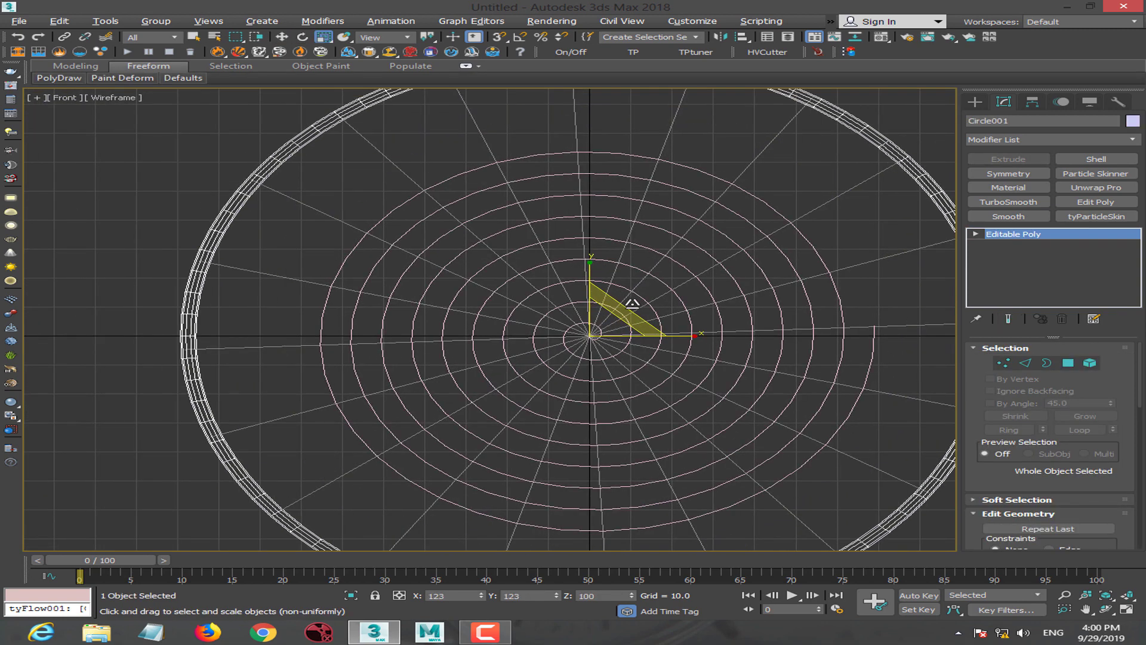
pyautogui.scroll(2, 614, 317)
pyautogui.click(857, 352)
pyautogui.rightClick(495, 384)
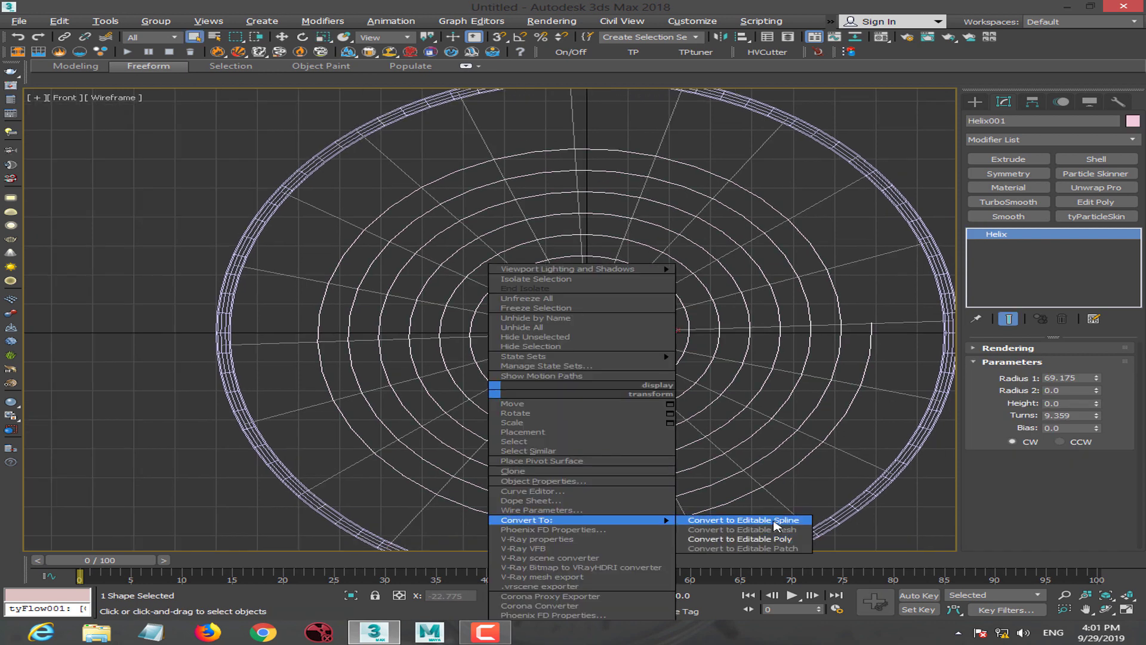
pyautogui.click(752, 517)
pyautogui.scroll(-4, 571, 365)
pyautogui.press('q')
pyautogui.scroll(2, 571, 365)
# Move the rim, spiral and spokes into a new layer named 2D\shape.
pyautogui.press('Delete')
pyautogui.press('p')
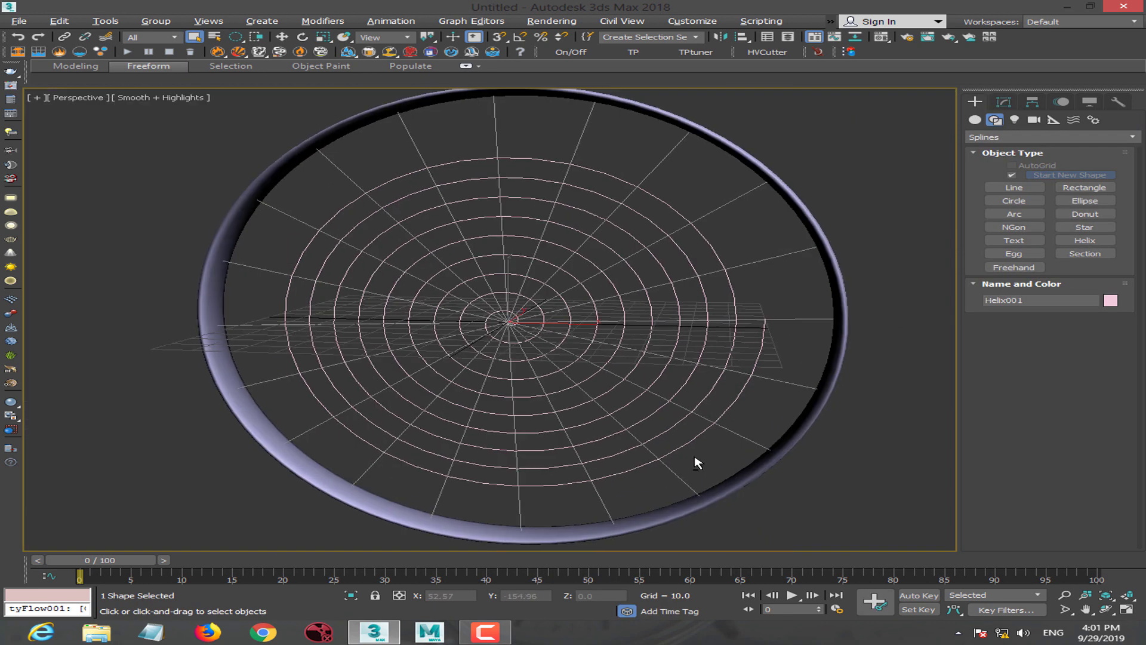
pyautogui.click(788, 36)
pyautogui.click(260, 146)
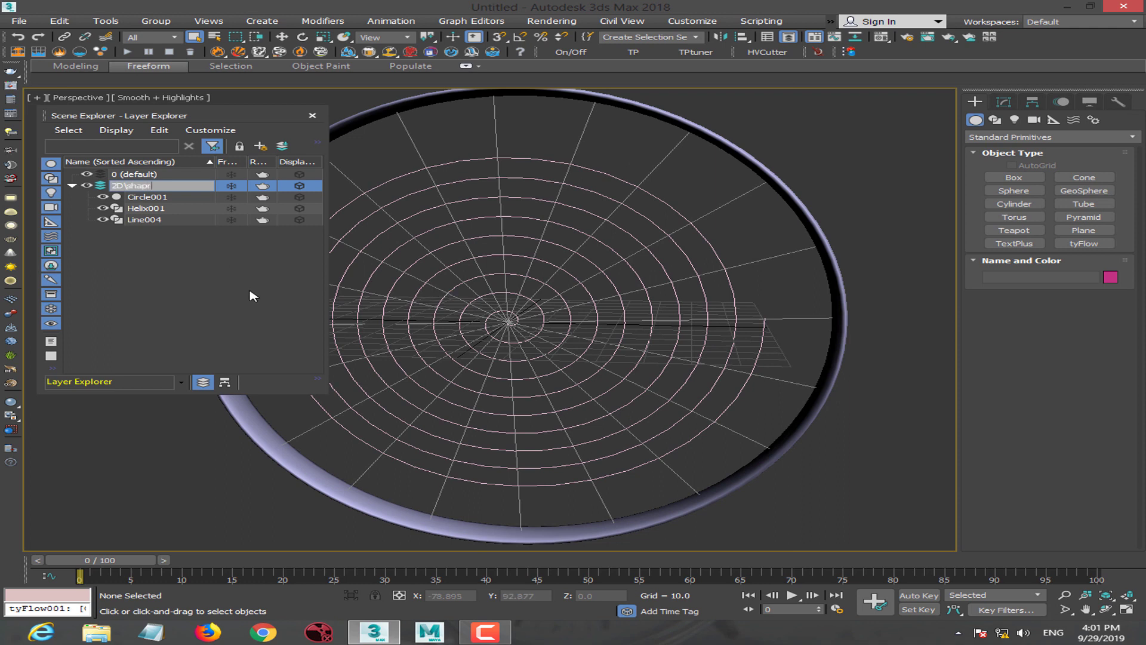
pyautogui.write('e')
pyautogui.click(72, 186)
# Add a TYflow layer and place a tyFlow object in the scene.
pyautogui.click(260, 145)
pyautogui.write('TYflow')
pyautogui.click(1083, 243)
pyautogui.moveTo(794, 365); pyautogui.dragTo(878, 399)
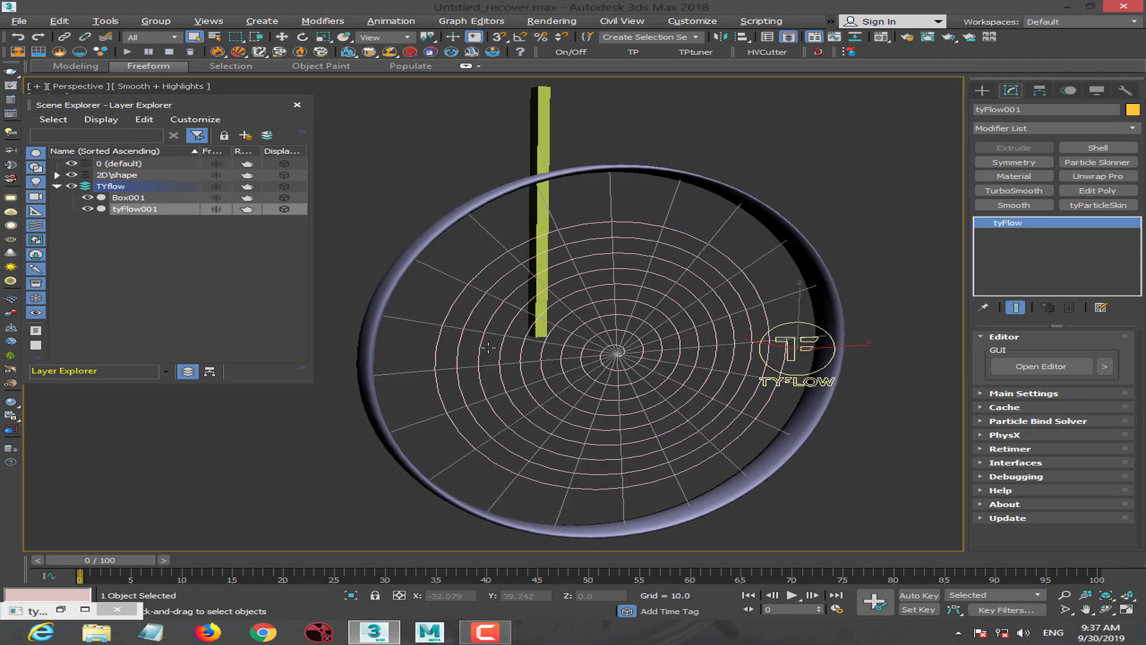
# Select the box and scrub the timeline to preview its animation, back to frame 0.
pyautogui.keyDown('alt'); pyautogui.moveTo(488, 347); pyautogui.dragTo(535, 258, button='middle'); pyautogui.keyUp('alt')
pyautogui.click(593, 306)
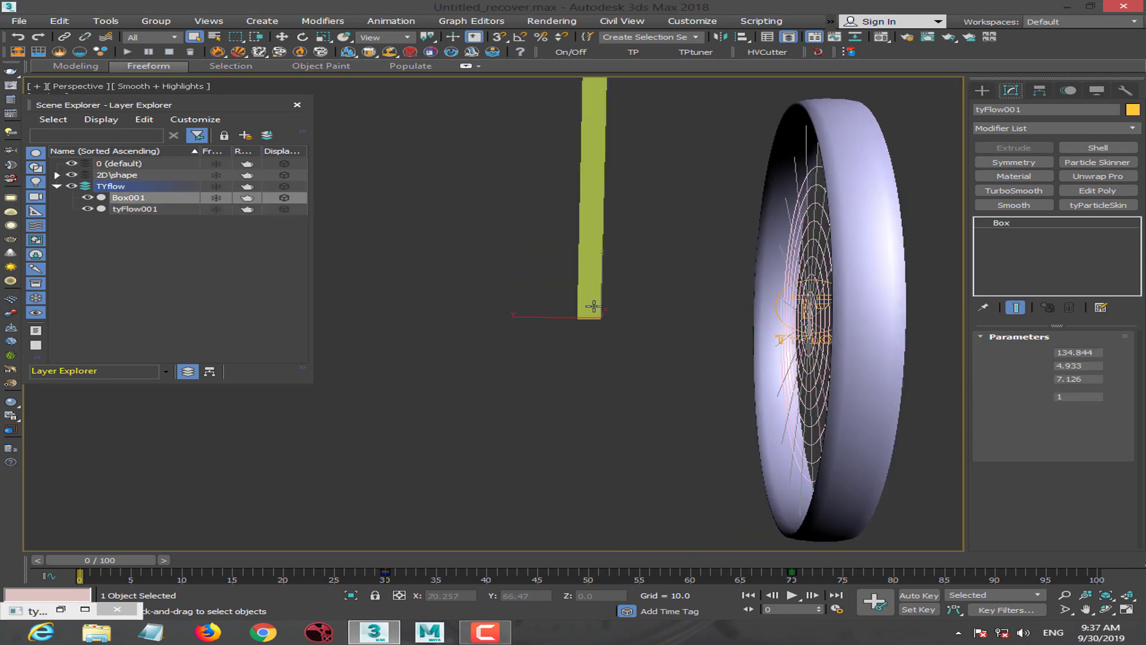
pyautogui.moveTo(90, 561); pyautogui.dragTo(404, 561)
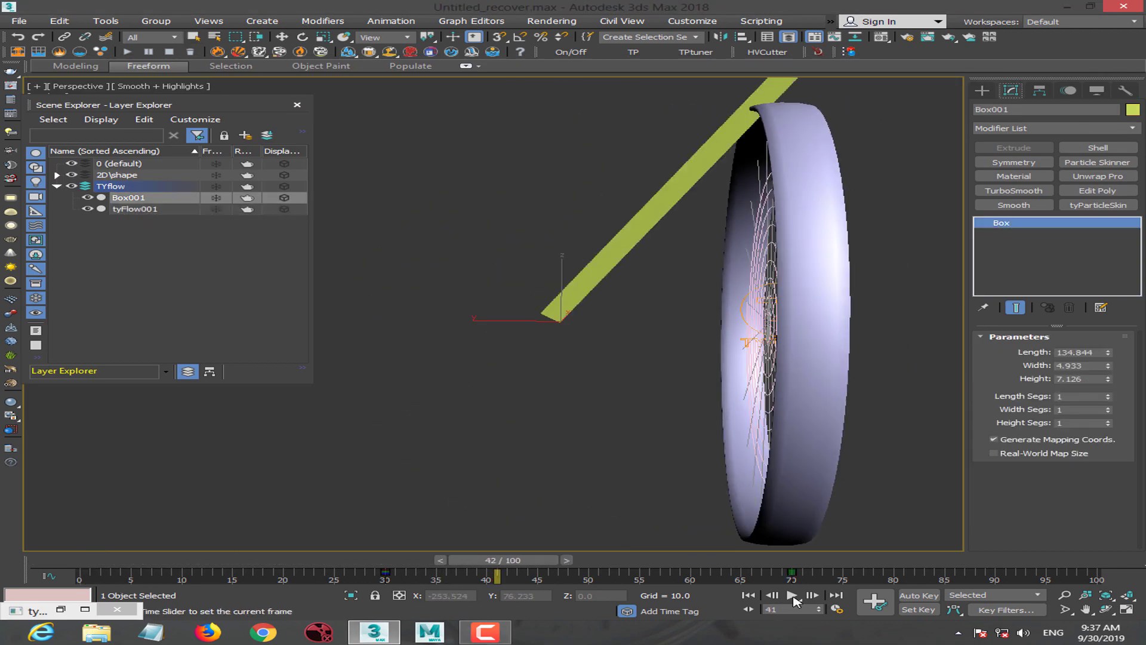
pyautogui.moveTo(608, 564); pyautogui.dragTo(3, 521)
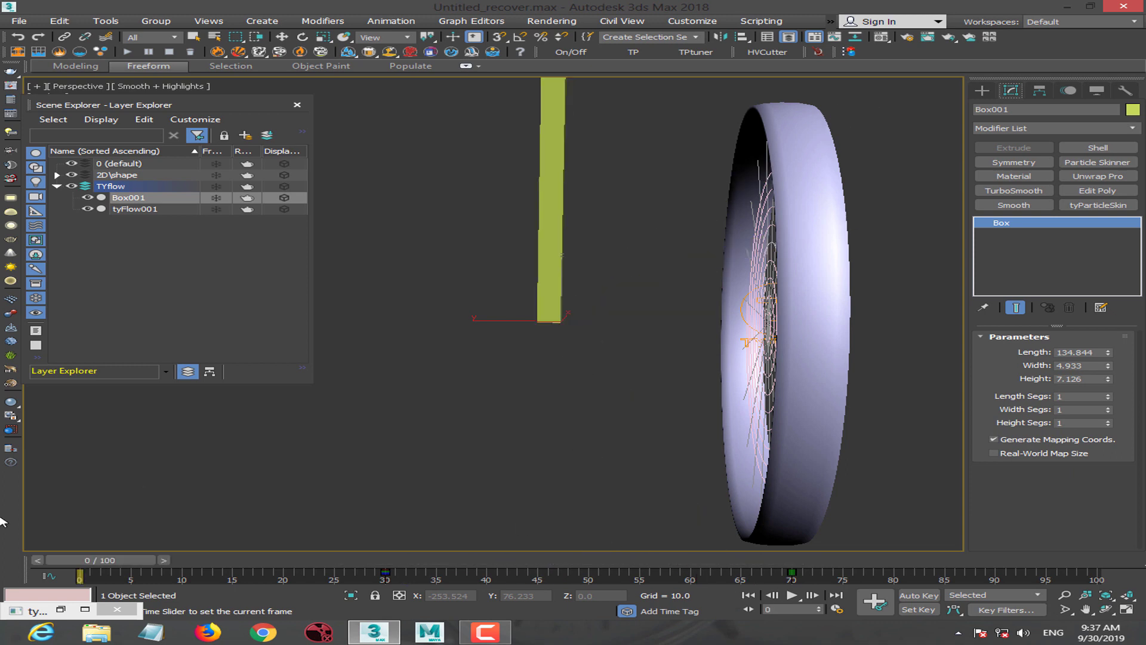
pyautogui.keyDown('alt'); pyautogui.moveTo(558, 411); pyautogui.dragTo(561, 414, button='middle'); pyautogui.keyUp('alt')
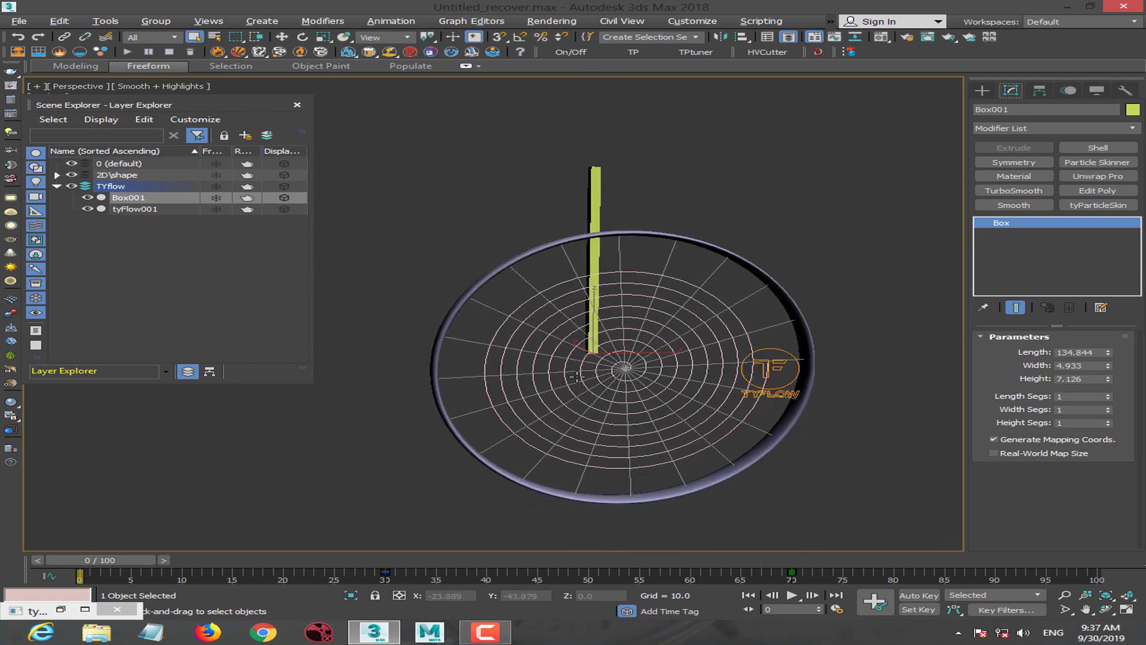
pyautogui.scroll(2, 675, 312)
# Frame the tyFlow object, open and minimize its editor, and select Helix001.
pyautogui.click(790, 368)
pyautogui.press('z')
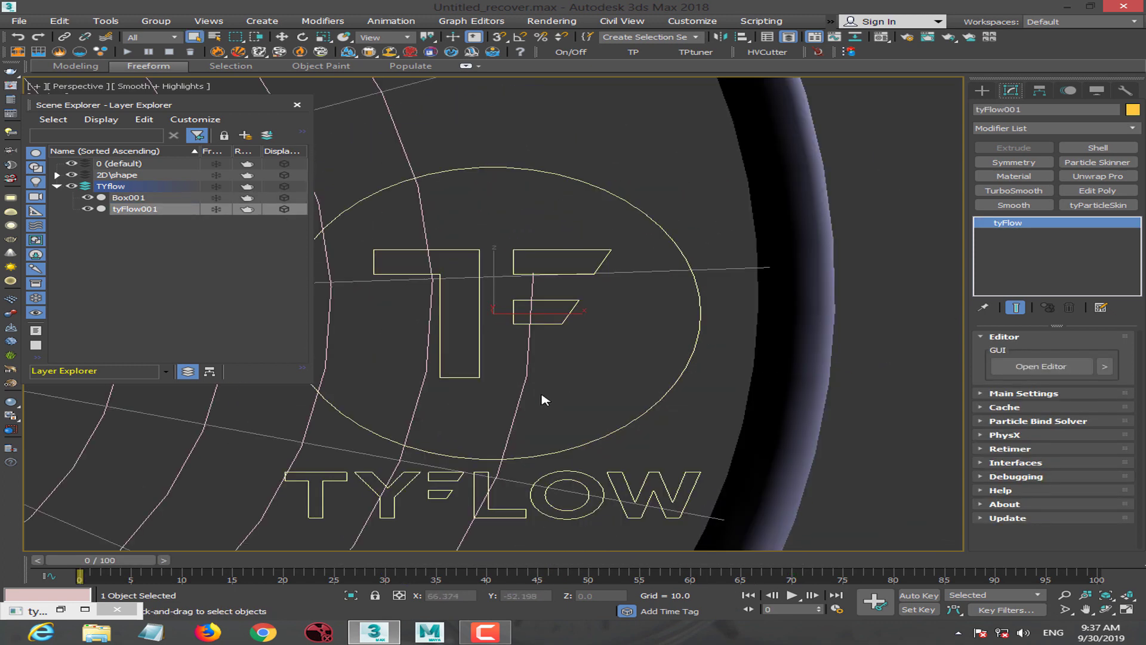
pyautogui.scroll(-4, 478, 388)
pyautogui.scroll(-3, 464, 385)
pyautogui.scroll(3, 576, 391)
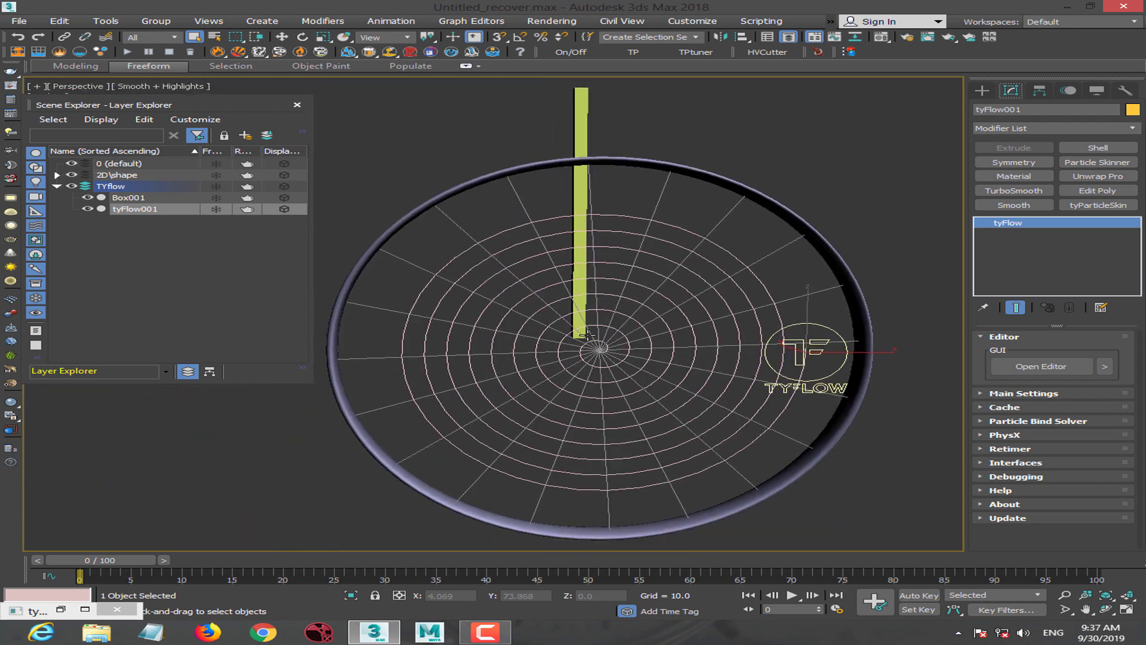
pyautogui.moveTo(562, 376); pyautogui.dragTo(594, 306, button='middle')
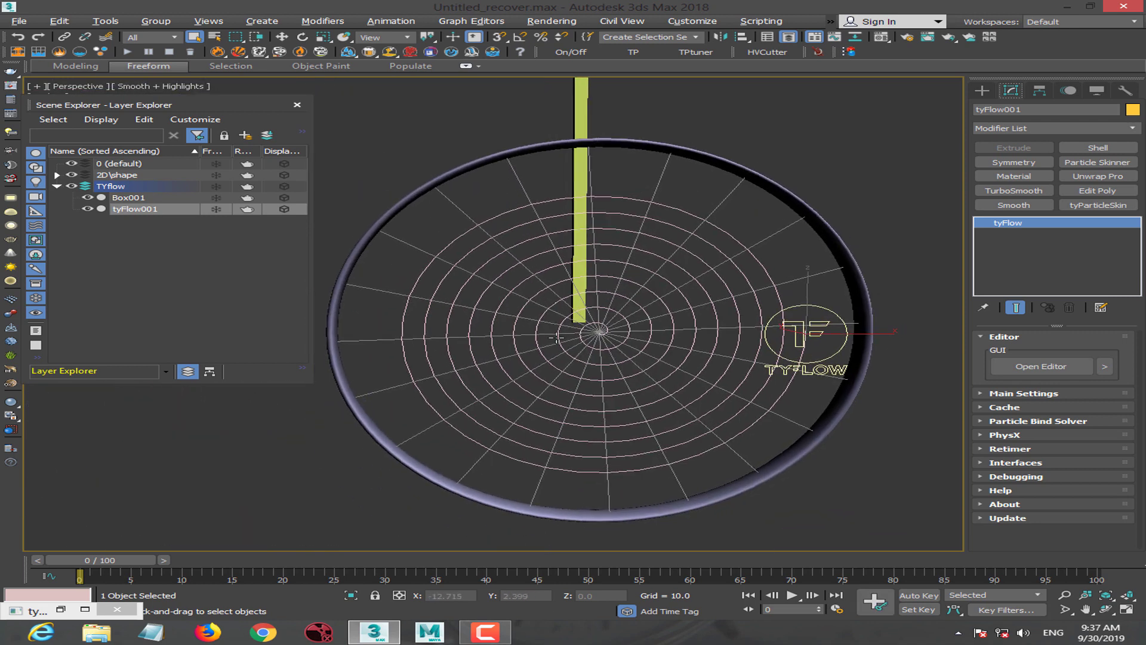
pyautogui.click(64, 610)
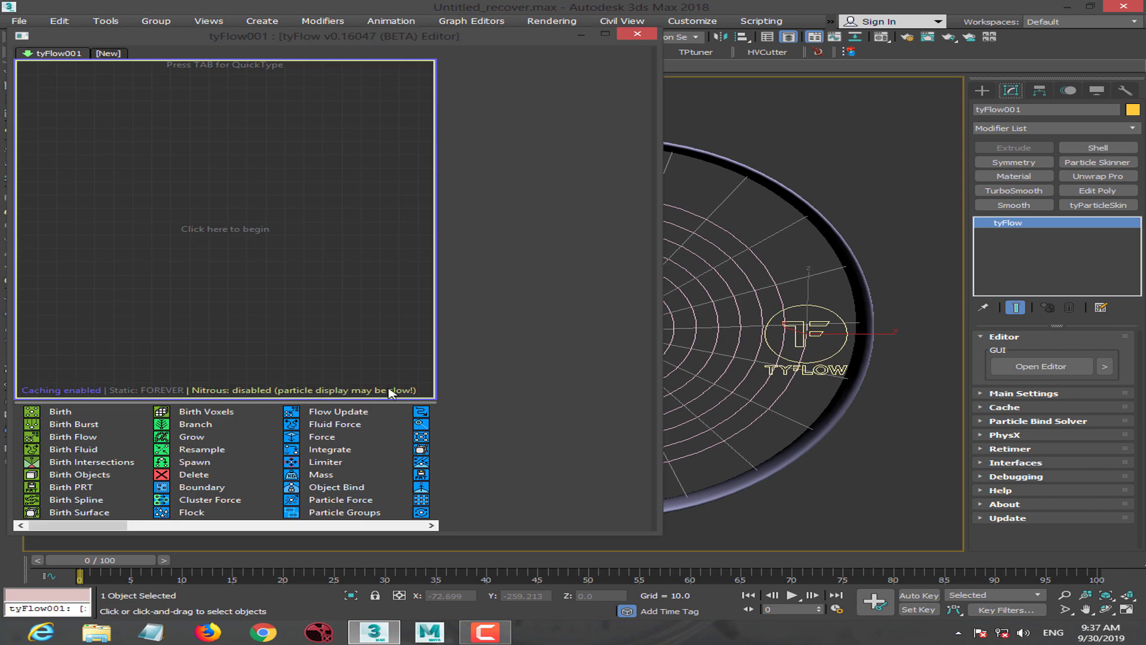
pyautogui.click(581, 34)
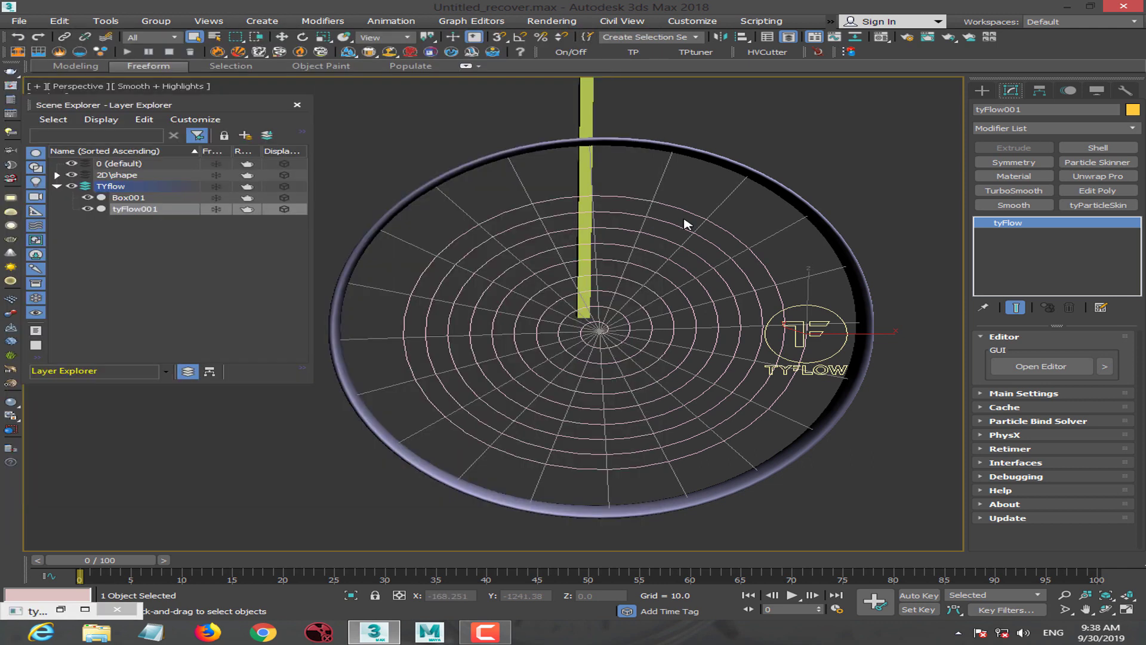
pyautogui.click(722, 229)
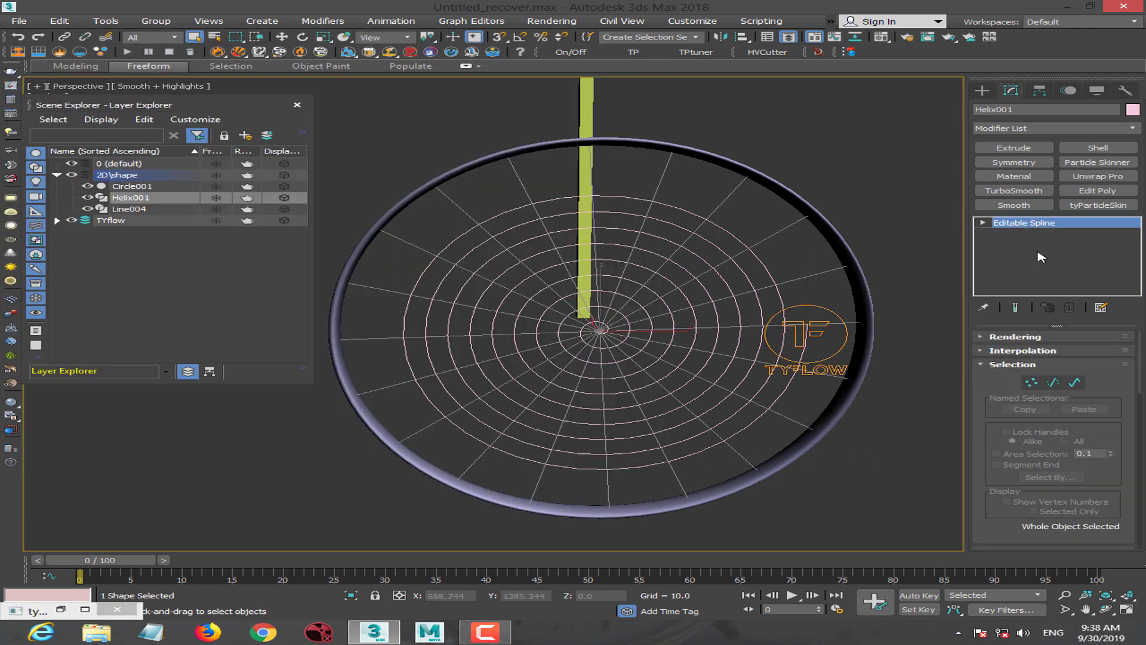
# Add a Noise modifier to Helix001 with X and Y strength 15.
pyautogui.click(1035, 132)
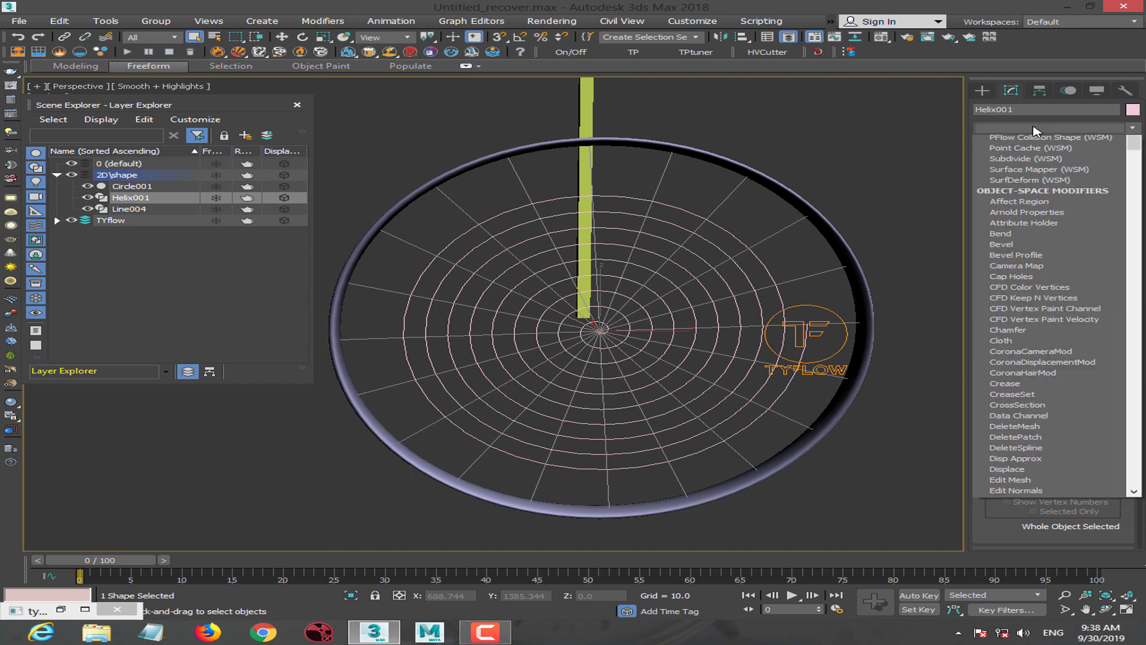
pyautogui.write('noise')
pyautogui.press('Return')
pyautogui.write('500')
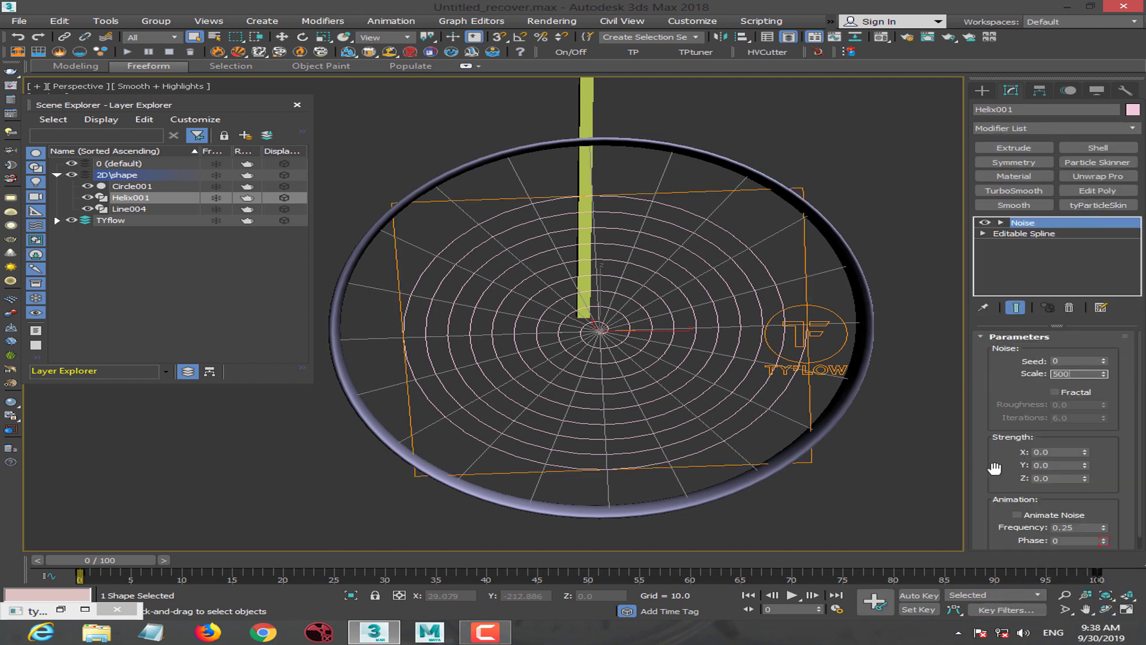
pyautogui.write('5')
pyautogui.press('Return')
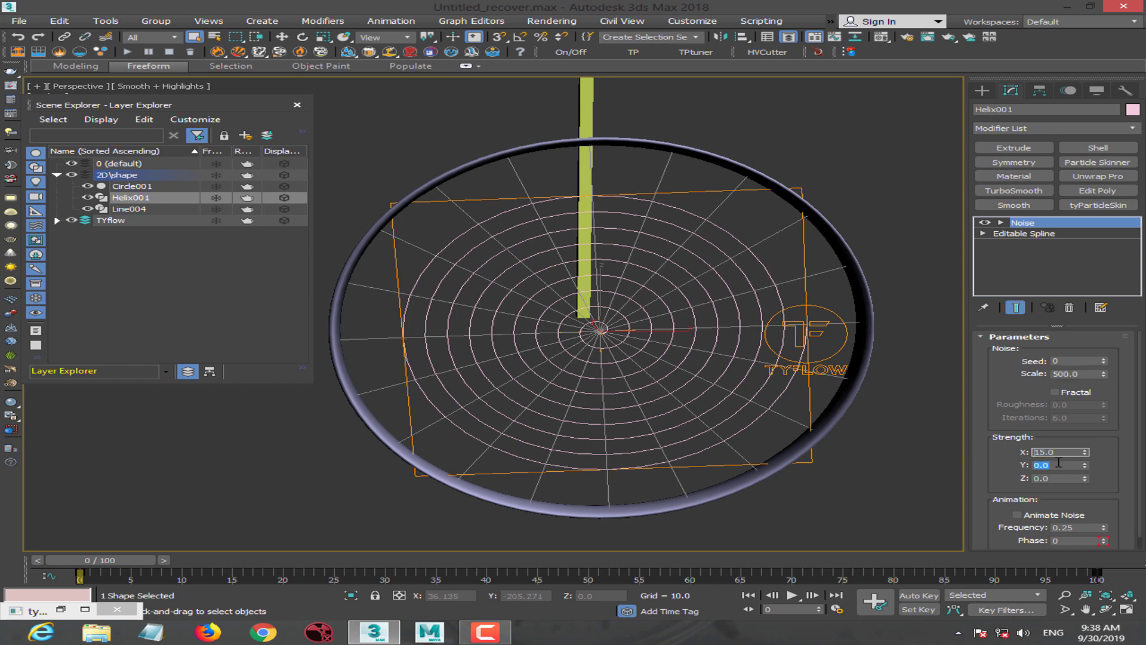
pyautogui.write('156')
pyautogui.write('15')
pyautogui.press('Return')
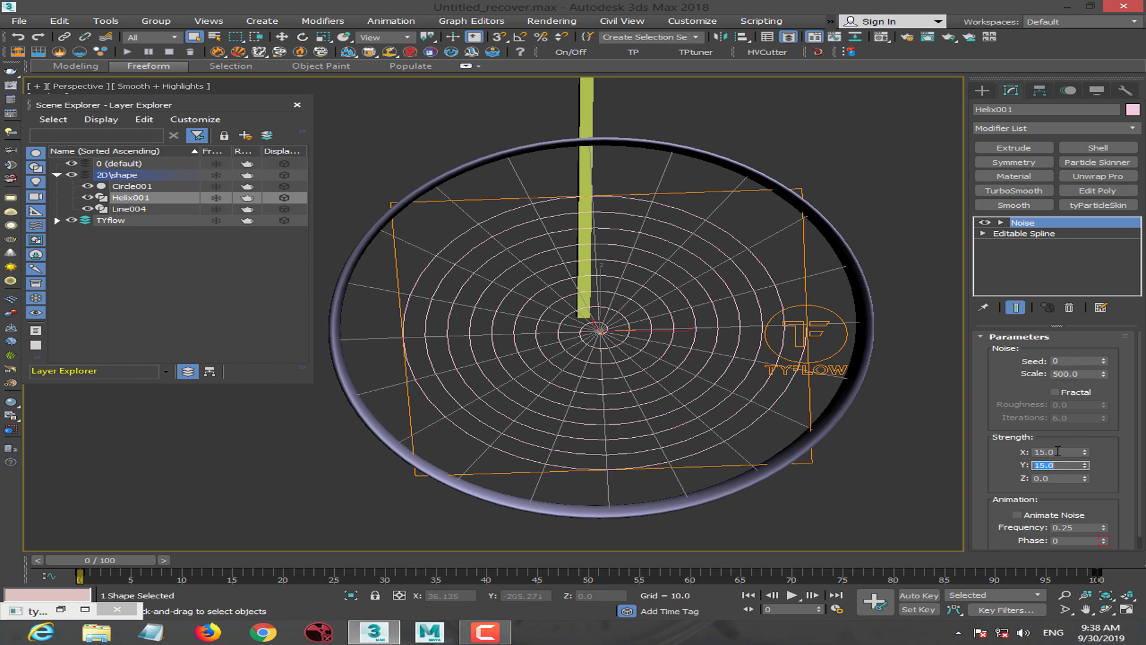
# Enable Fractal noise with roughness 1.0 and raise the scale to about 1478.7.
pyautogui.click(1054, 392)
pyautogui.write('1')
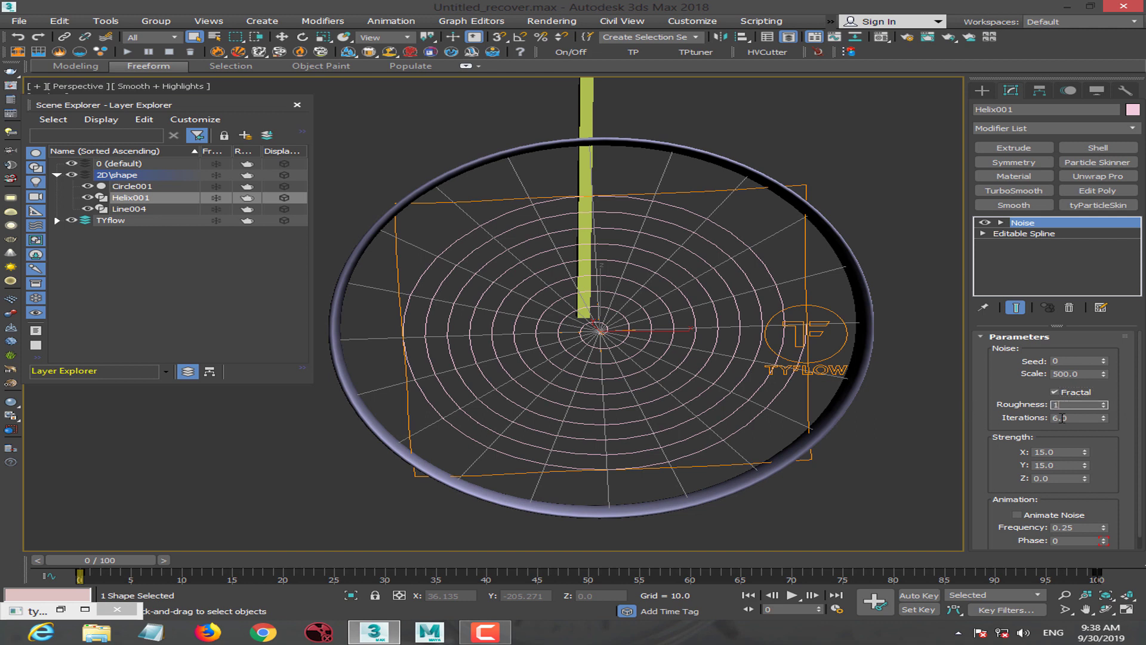
pyautogui.press('Return')
pyautogui.moveTo(1103, 373)
pyautogui.mouseDown()
pyautogui.moveTo(1108, 292)
pyautogui.moveTo(1103, 354)
pyautogui.moveTo(1103, 340)
pyautogui.mouseUp()
pyautogui.moveTo(571, 350); pyautogui.dragTo(560, 352, button='middle')
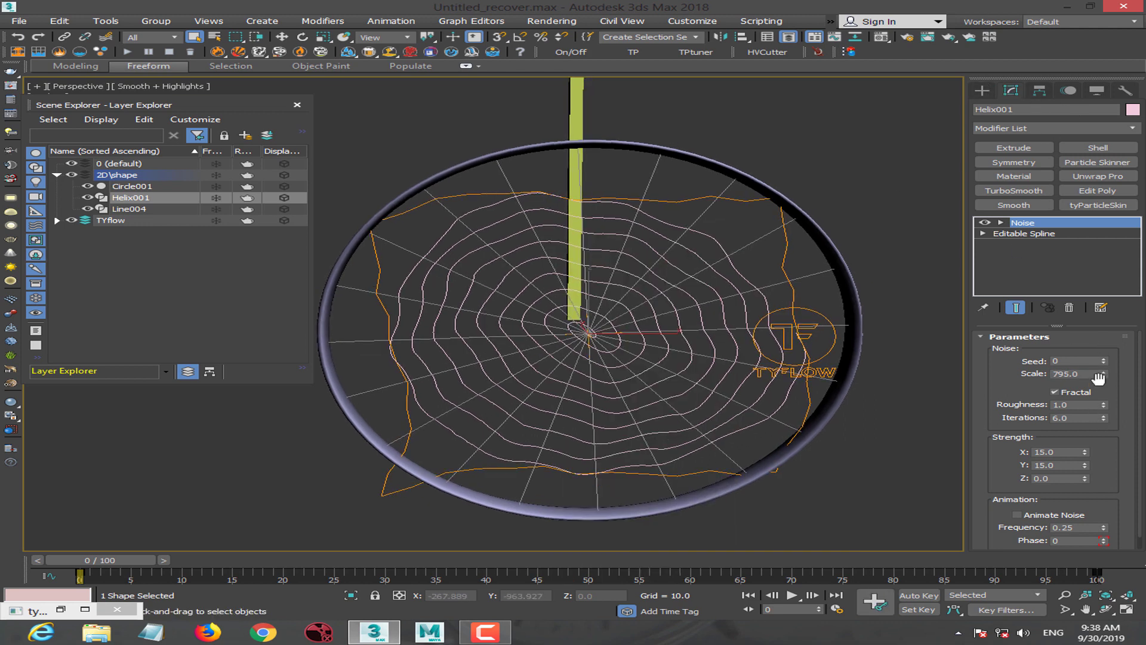
pyautogui.moveTo(1098, 379); pyautogui.dragTo(1098, 335)
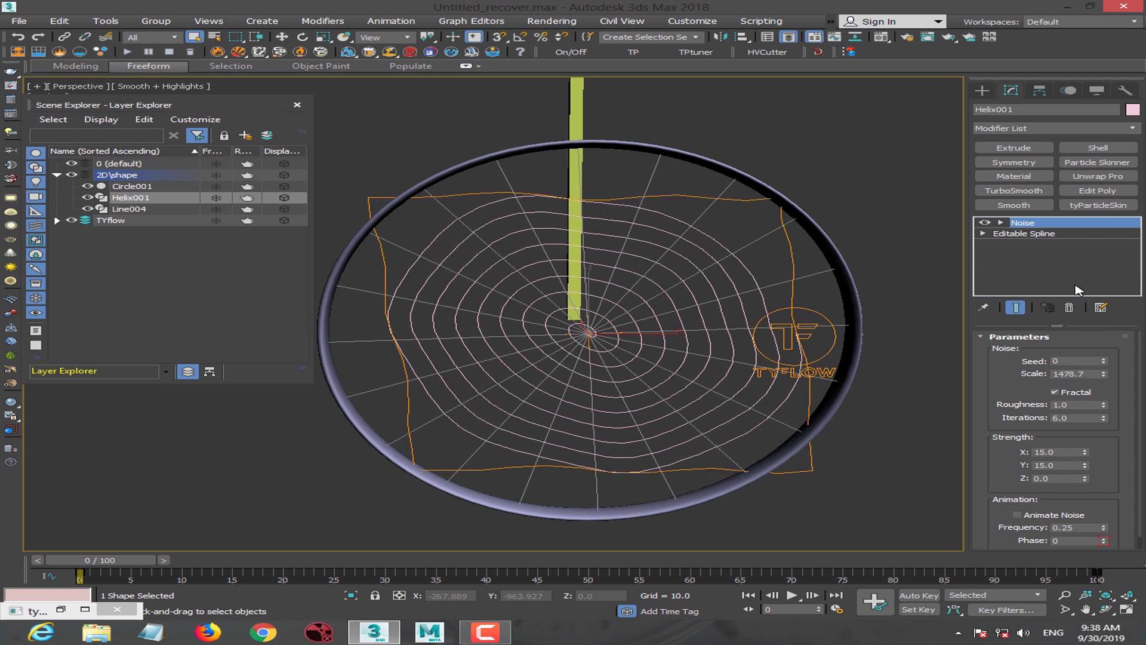
# Restore the tyFlow editor and add a Birth Surface event to the flow.
pyautogui.click(981, 90)
pyautogui.moveTo(780, 312); pyautogui.dragTo(759, 323, button='middle')
pyautogui.click(59, 609)
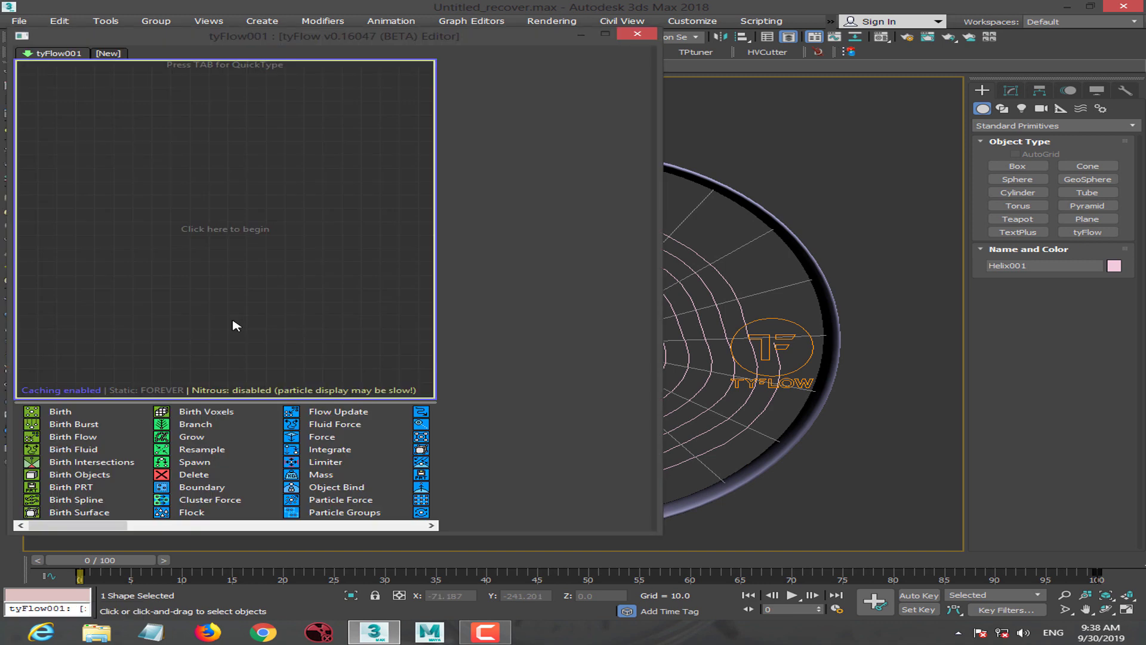
pyautogui.moveTo(81, 501); pyautogui.dragTo(96, 317)
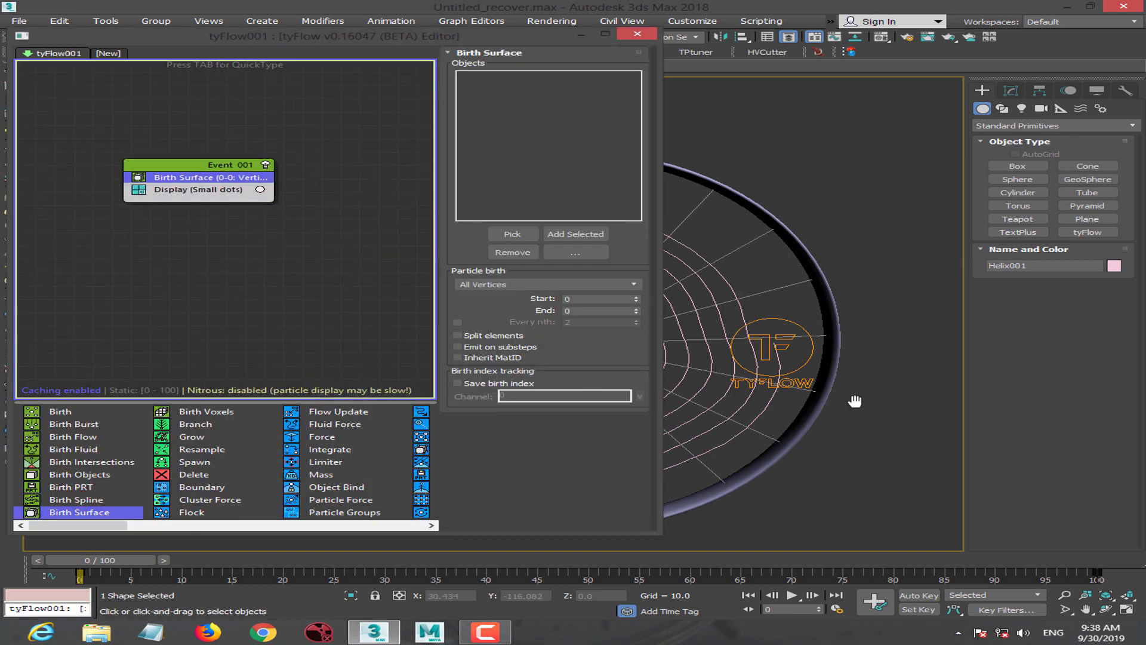
# Set Helix001 and Line004 as the Birth Surface objects.
pyautogui.moveTo(855, 401); pyautogui.dragTo(852, 383, button='middle')
pyautogui.moveTo(781, 307); pyautogui.dragTo(766, 293, button='middle')
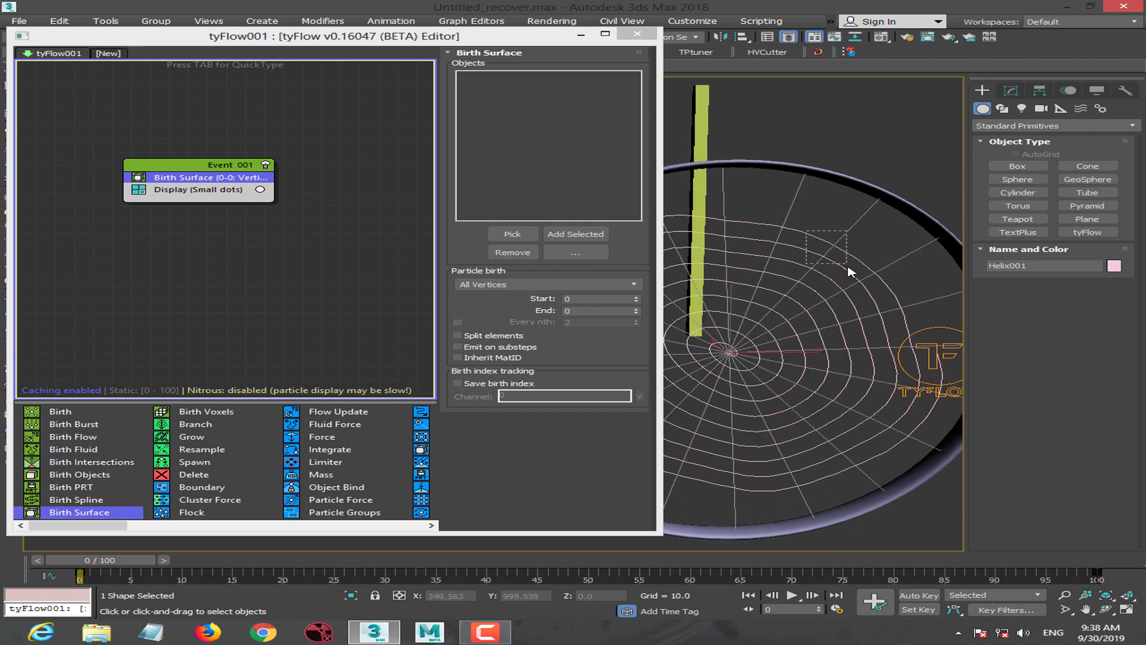
pyautogui.click(554, 239)
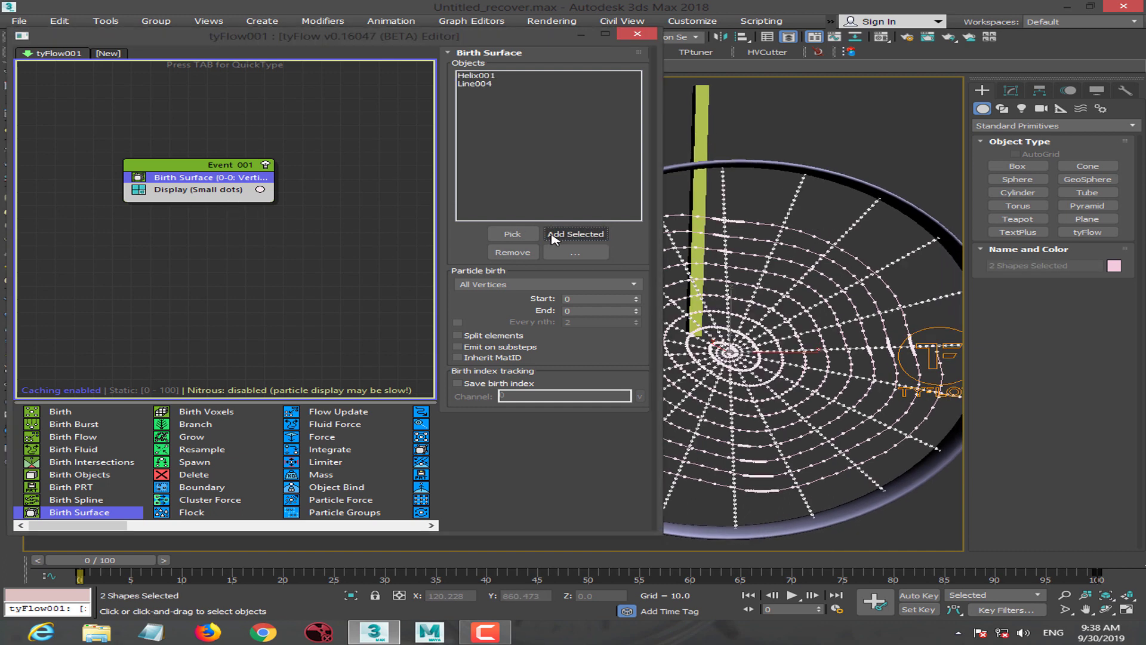
pyautogui.moveTo(832, 332); pyautogui.dragTo(812, 293, button='middle')
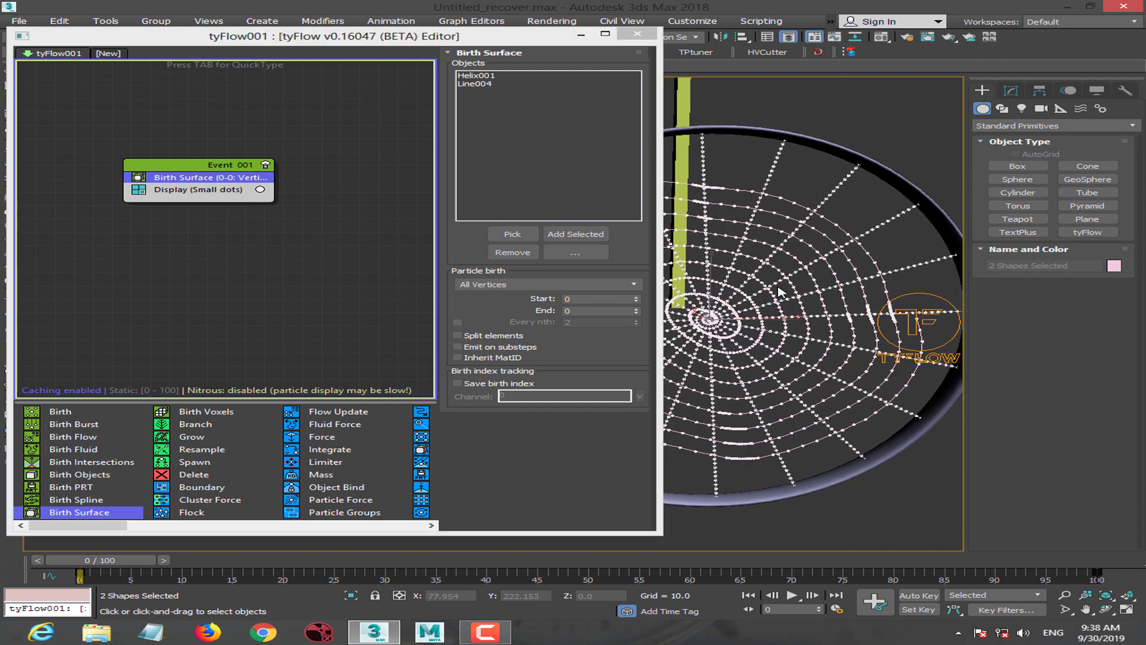
pyautogui.click(205, 245)
pyautogui.scroll(1, 197, 242)
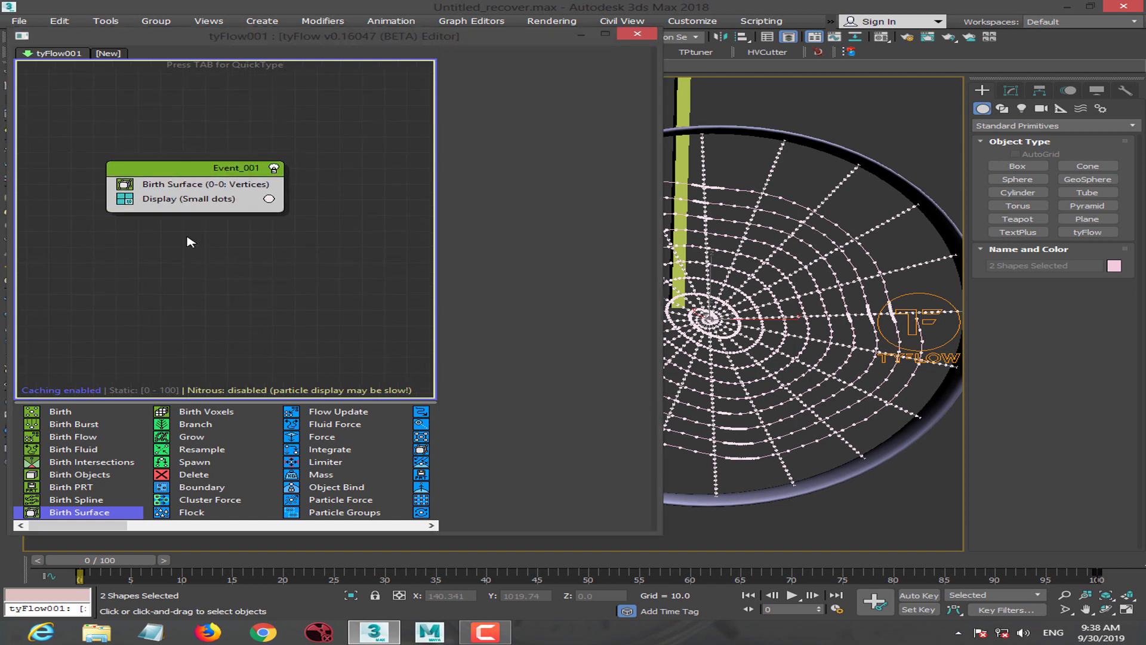
pyautogui.moveTo(262, 278); pyautogui.dragTo(256, 290, button='middle')
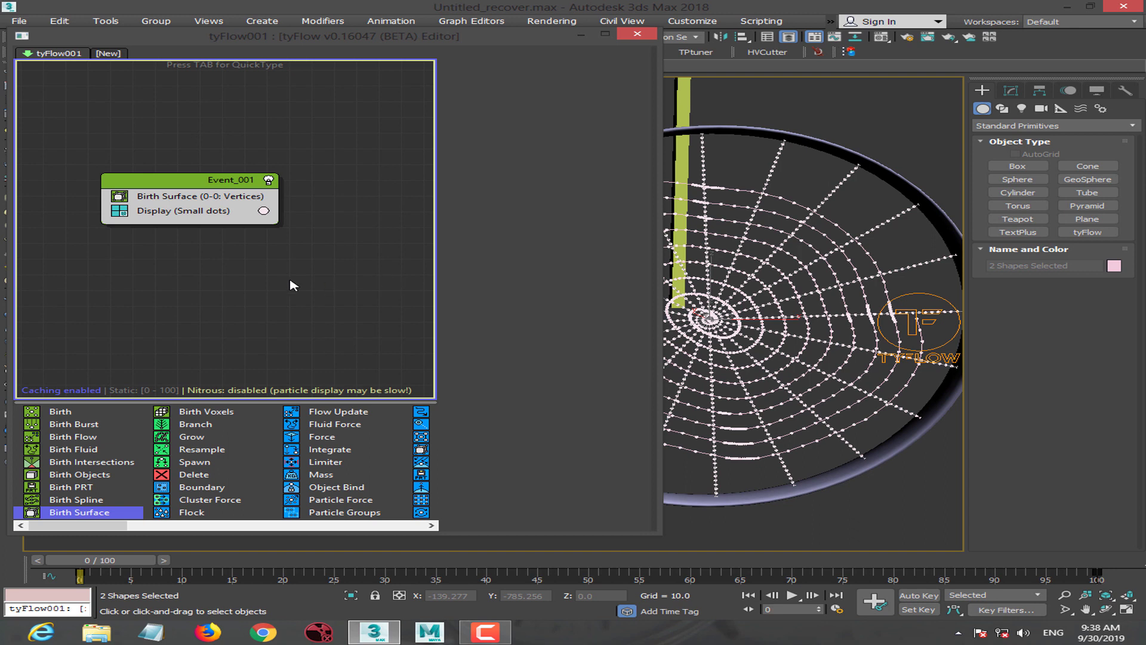
pyautogui.click(191, 197)
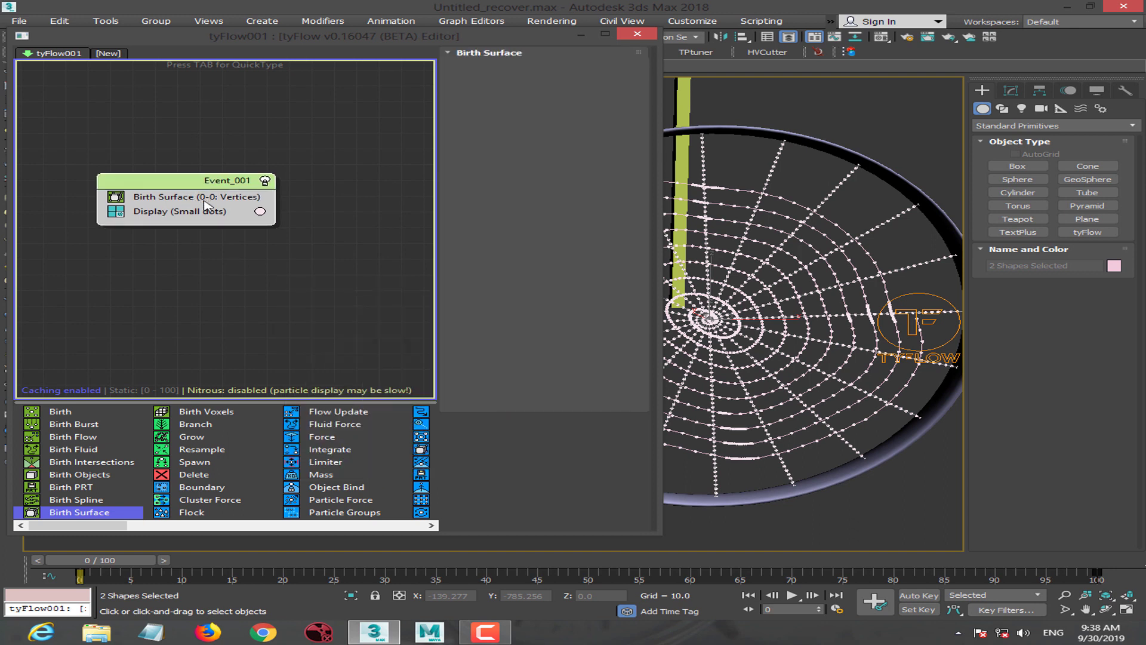
# Insert a Particle Groups operator into Event_001 via quick search.
pyautogui.click(202, 234)
pyautogui.rightClick(201, 234)
pyautogui.press('Escape')
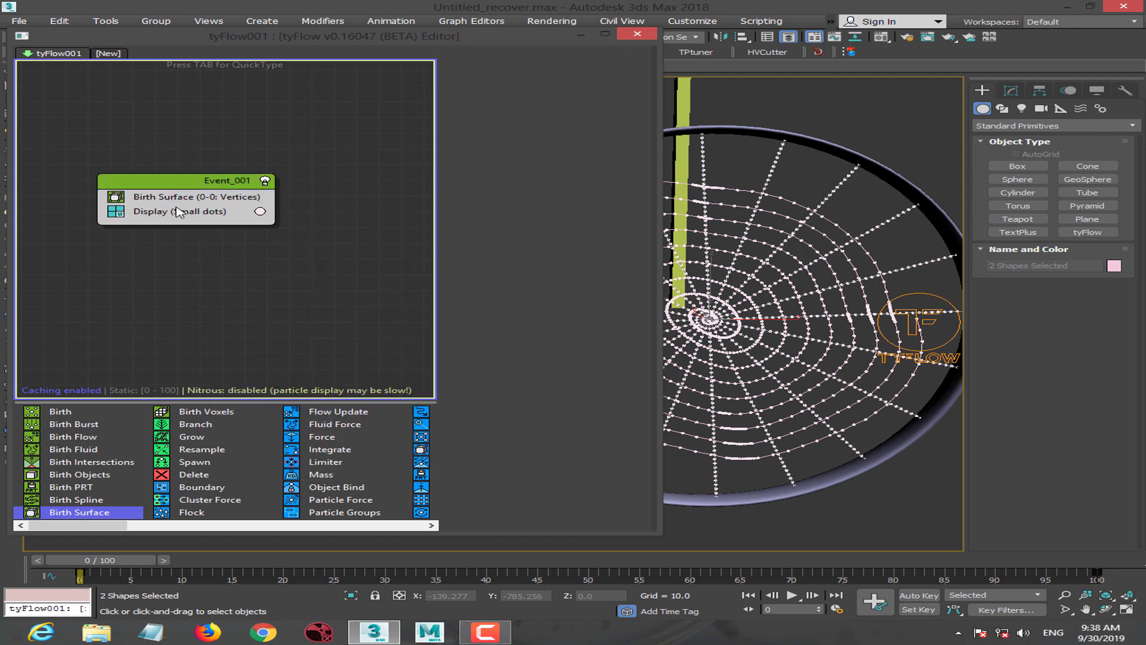
pyautogui.press('Tab')
pyautogui.write('p')
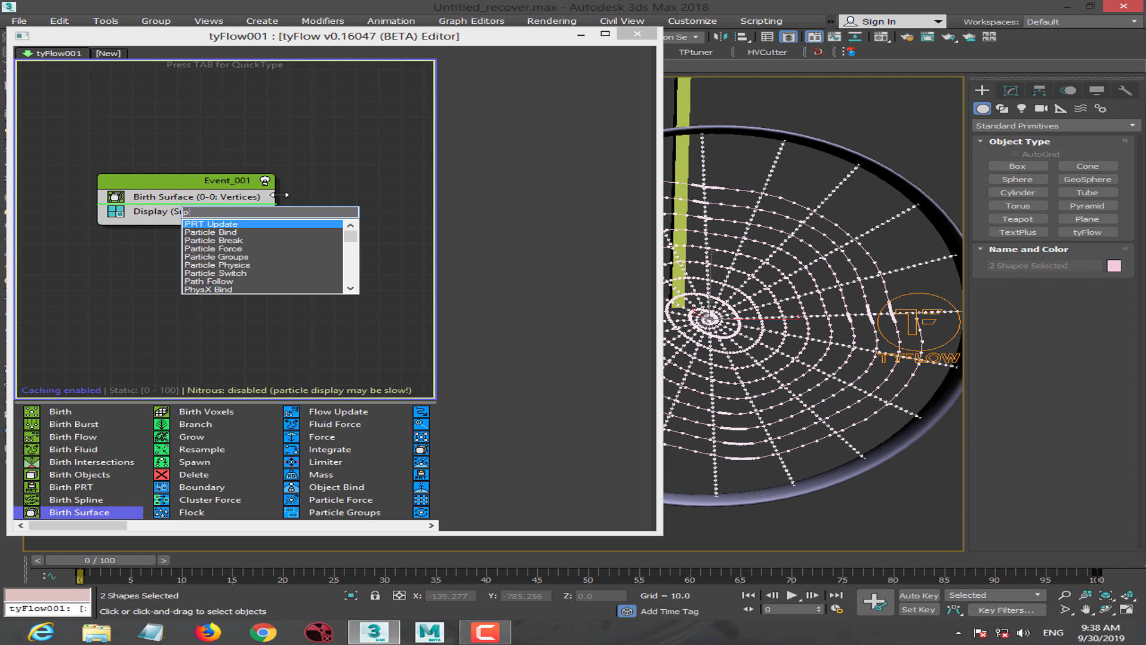
pyautogui.write('ar')
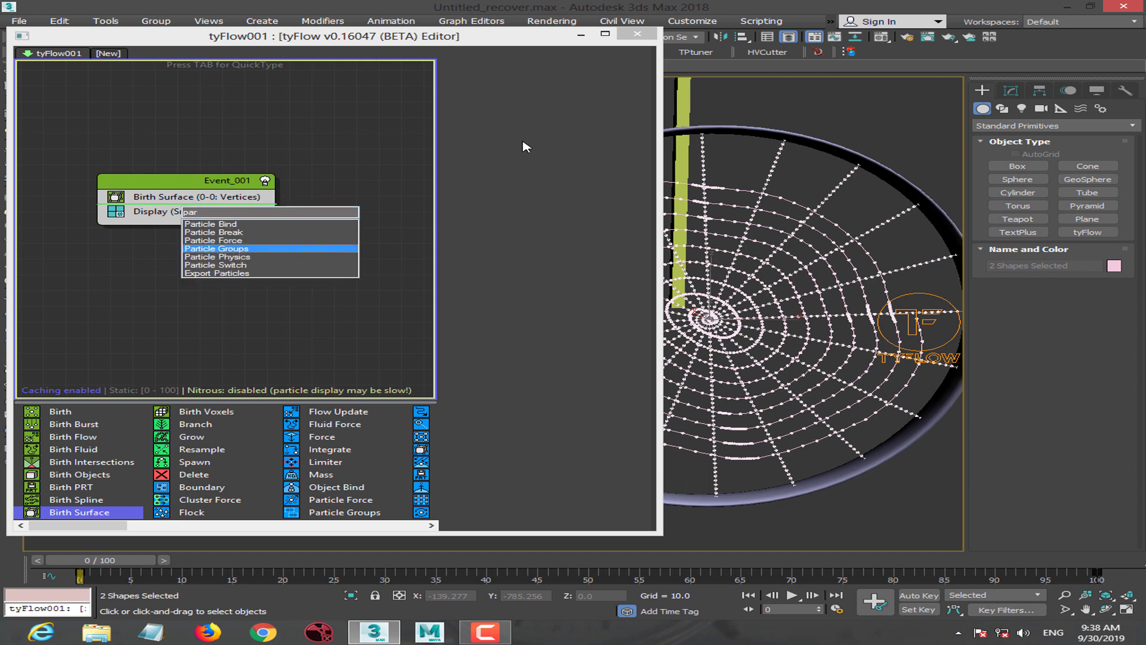
pyautogui.click(255, 248)
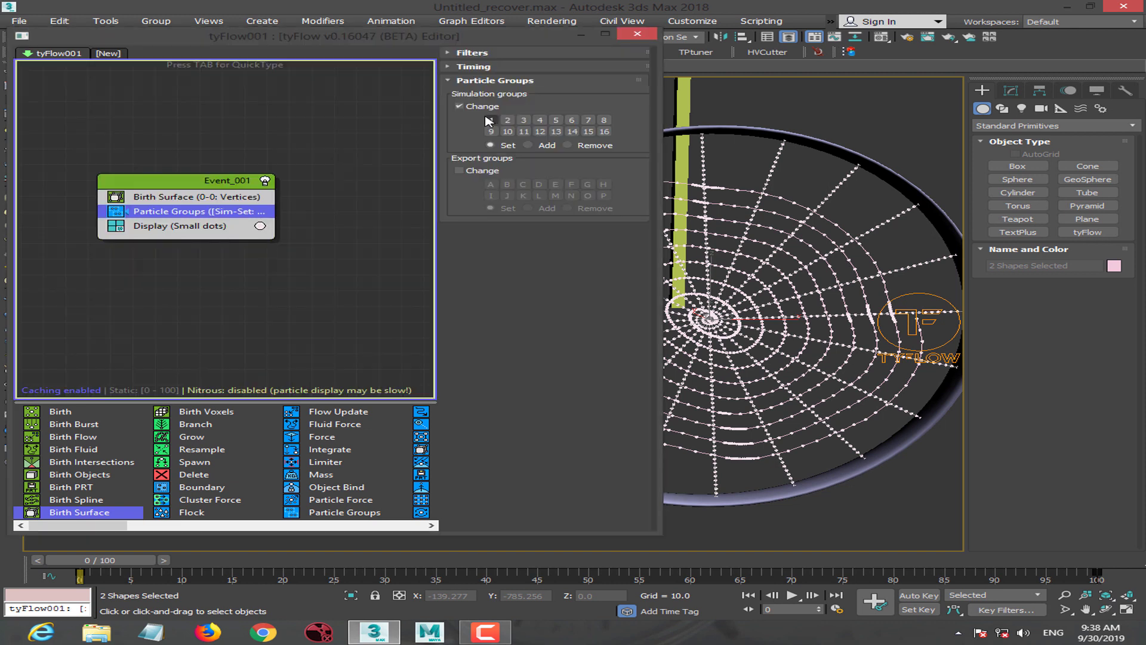
pyautogui.click(202, 289)
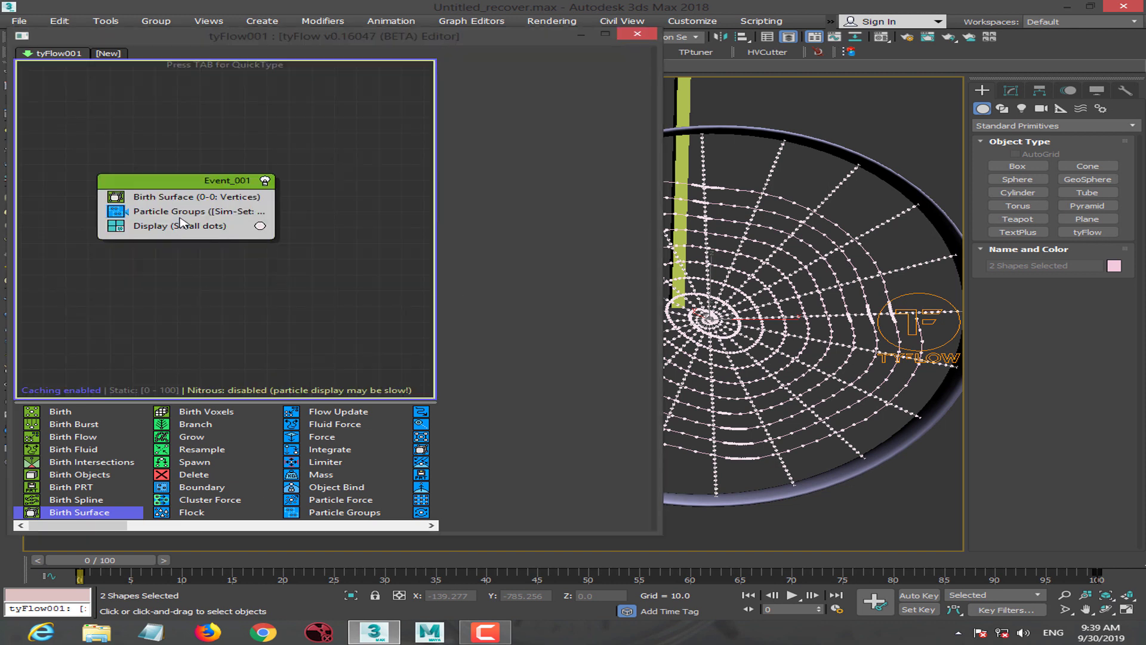
# Insert a Particle Bind operator and disable the second Particle Bind.
pyautogui.press('Tab')
pyautogui.write('p')
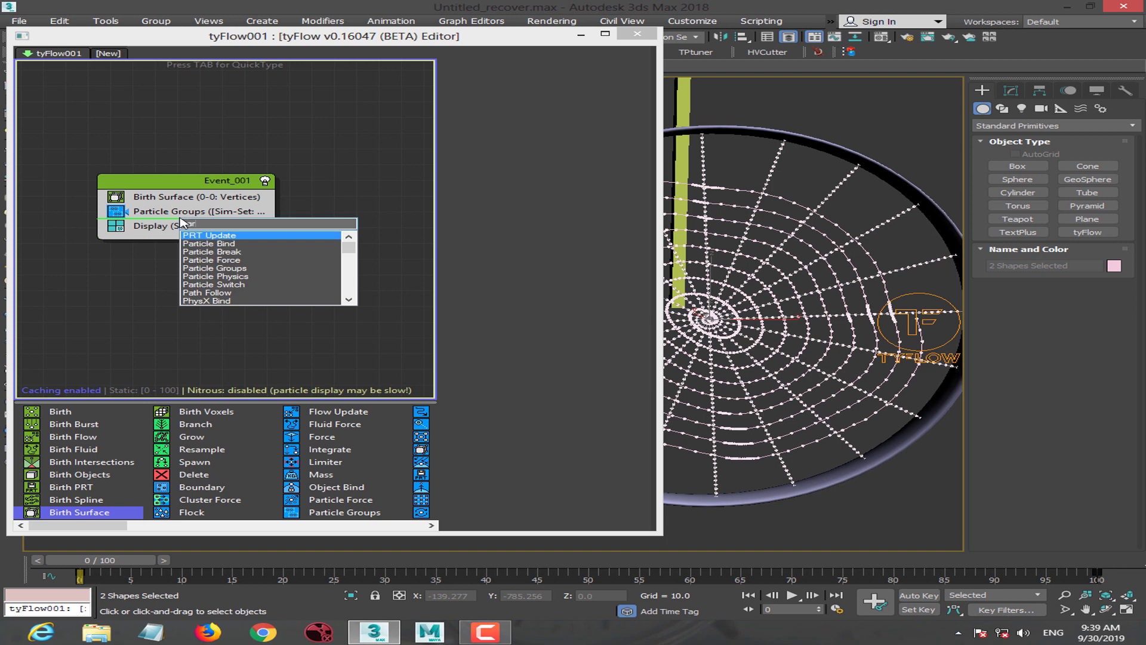
pyautogui.write('ar')
pyautogui.press('Up')
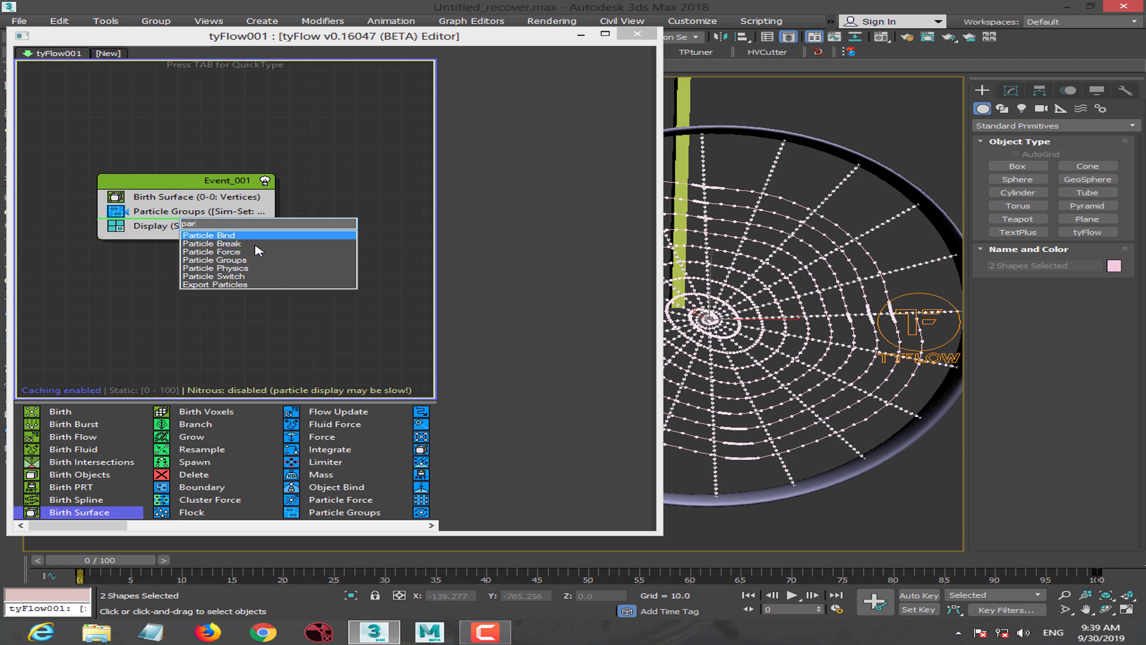
pyautogui.press('Return')
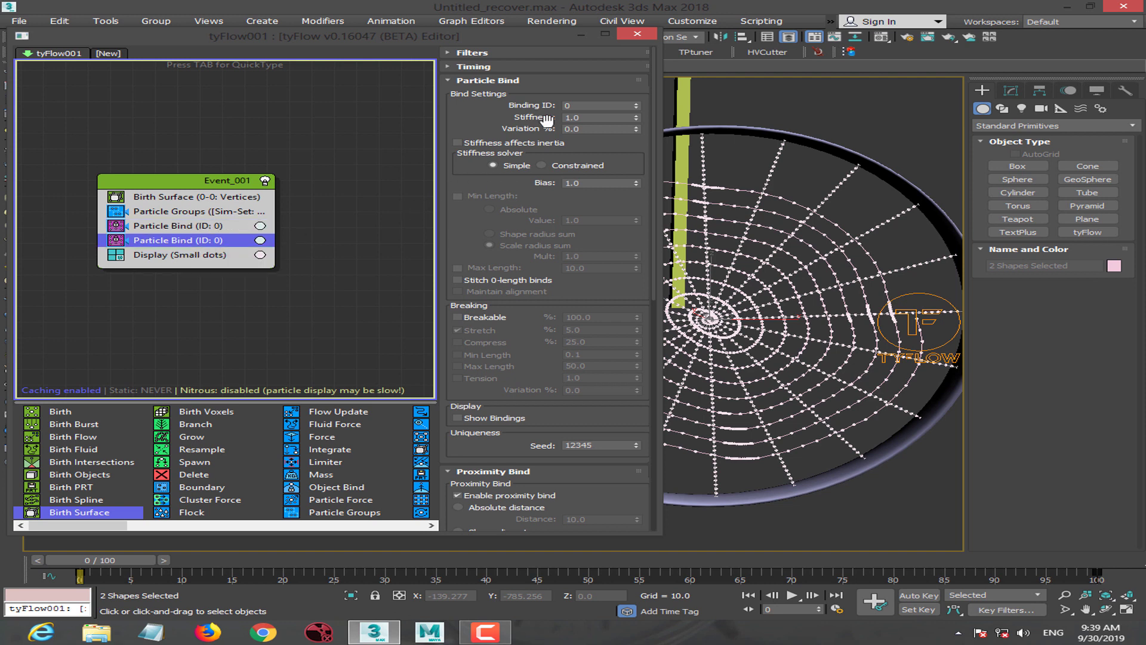
pyautogui.click(114, 241)
# Insert a Surface Test operator into Event_001.
pyautogui.press('Tab')
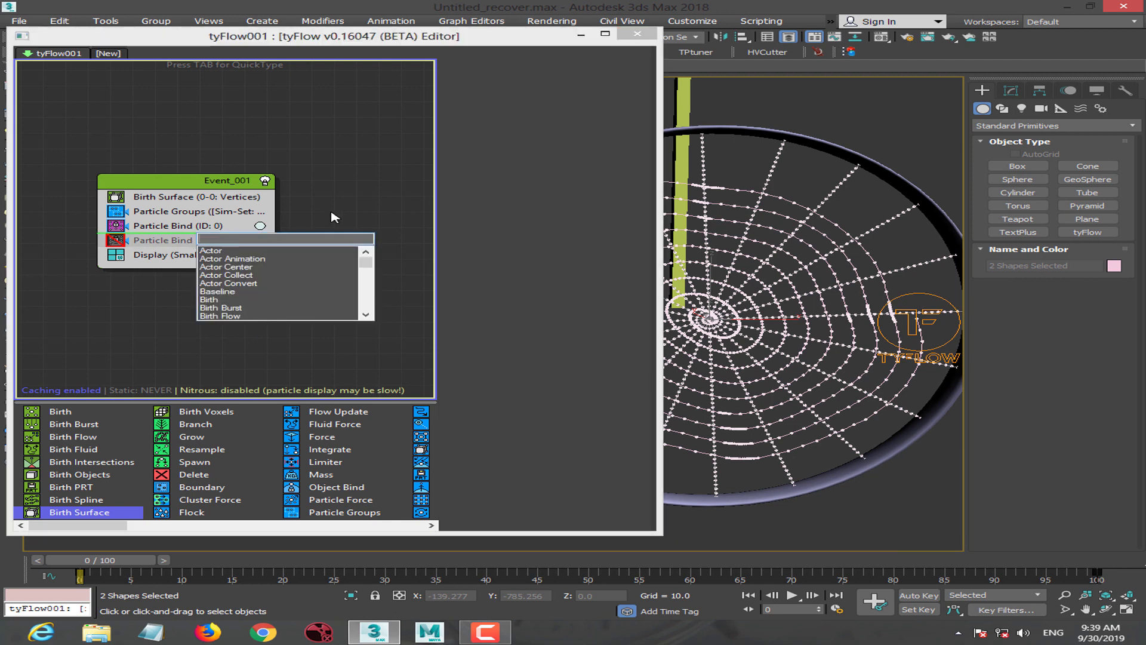
pyautogui.write('sur')
pyautogui.press('Down')
pyautogui.press('Down')
pyautogui.press('Up')
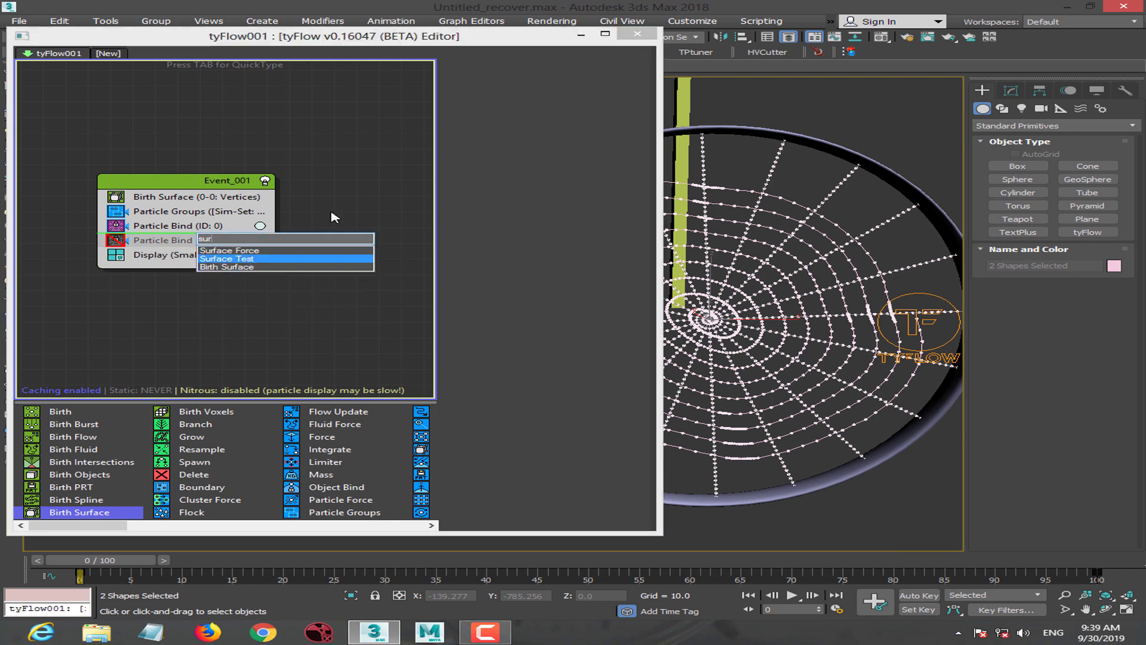
pyautogui.press('Return')
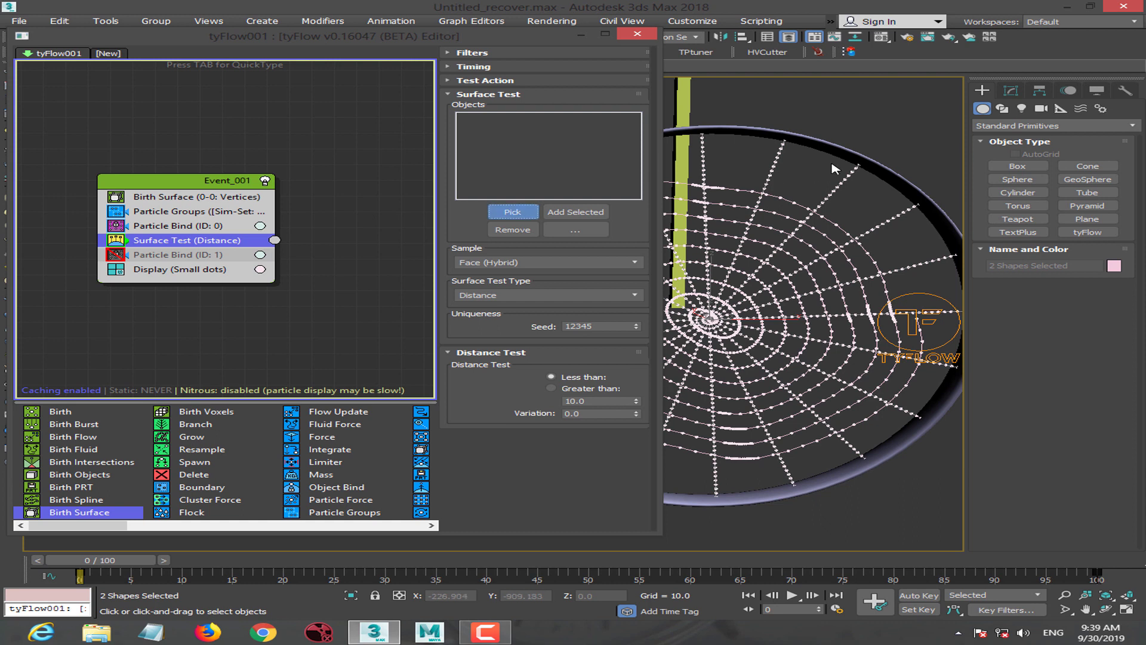
# Set Circle001 as the Surface Test target and hide the 2D shape layer.
pyautogui.click(839, 148)
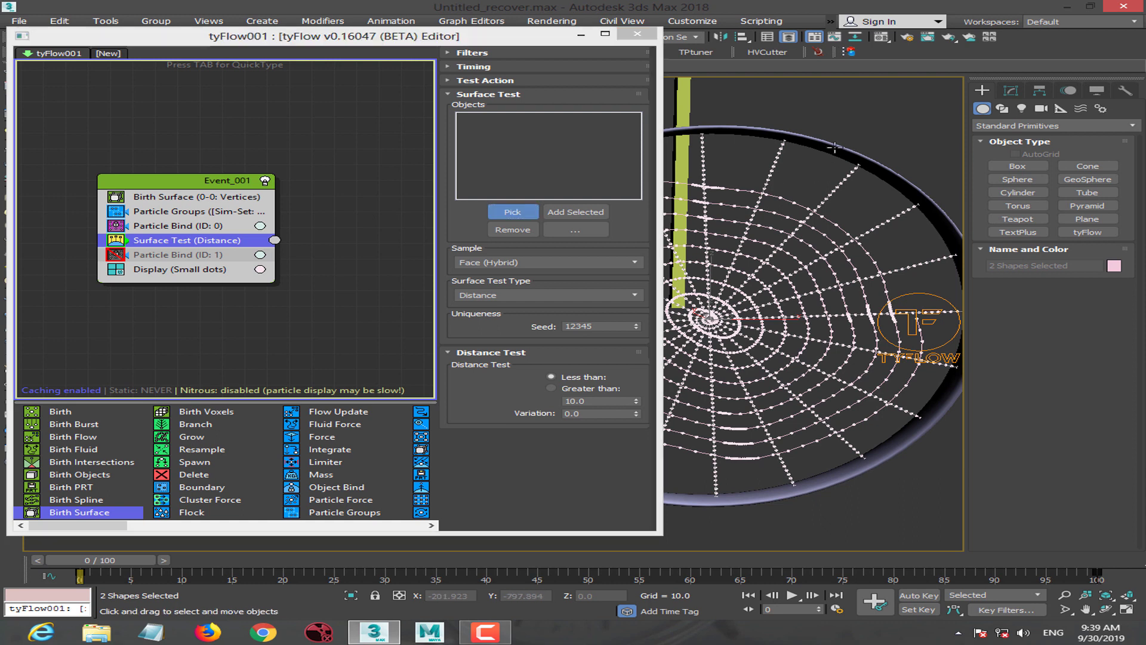
pyautogui.click(578, 36)
pyautogui.click(57, 175)
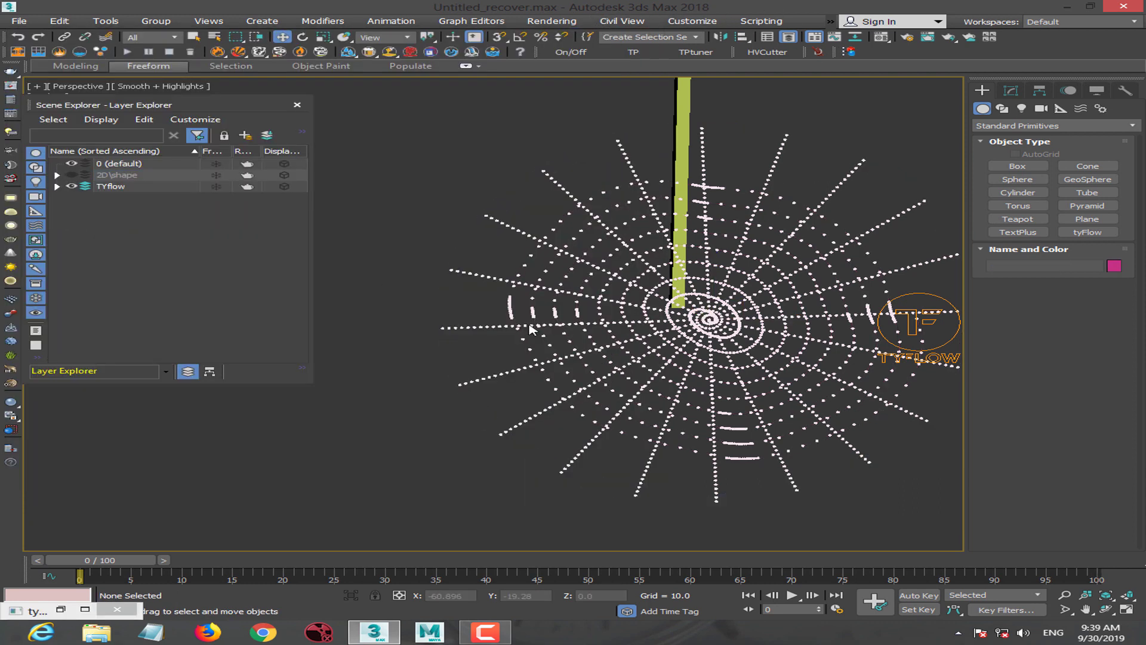
pyautogui.keyDown('alt'); pyautogui.moveTo(382, 326); pyautogui.dragTo(686, 339, button='middle'); pyautogui.keyUp('alt')
pyautogui.click(750, 346)
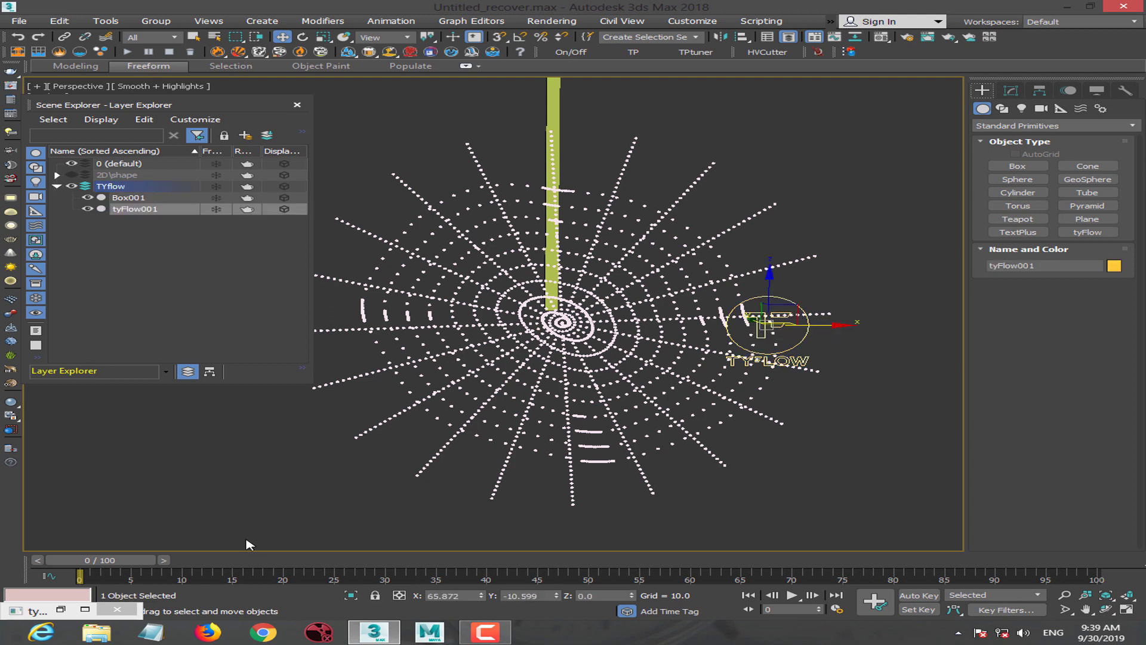
pyautogui.click(60, 608)
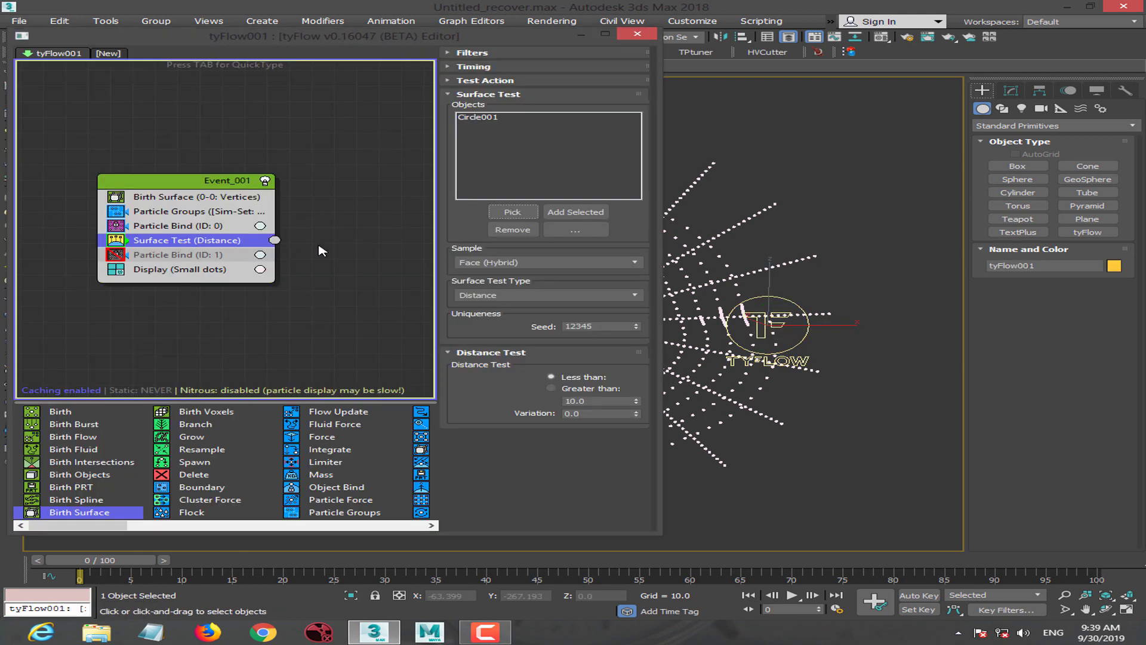
# Give a new Event_002 a green Display and wire the Surface Test output into it.
pyautogui.moveTo(170, 277); pyautogui.dragTo(369, 319)
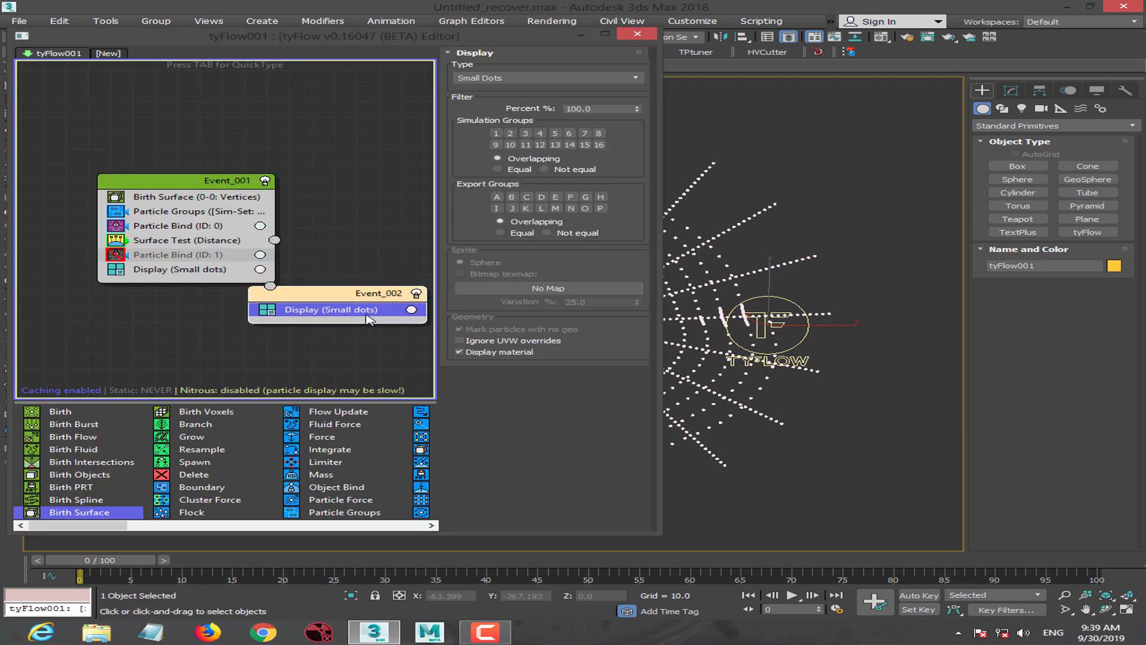
pyautogui.click(404, 309)
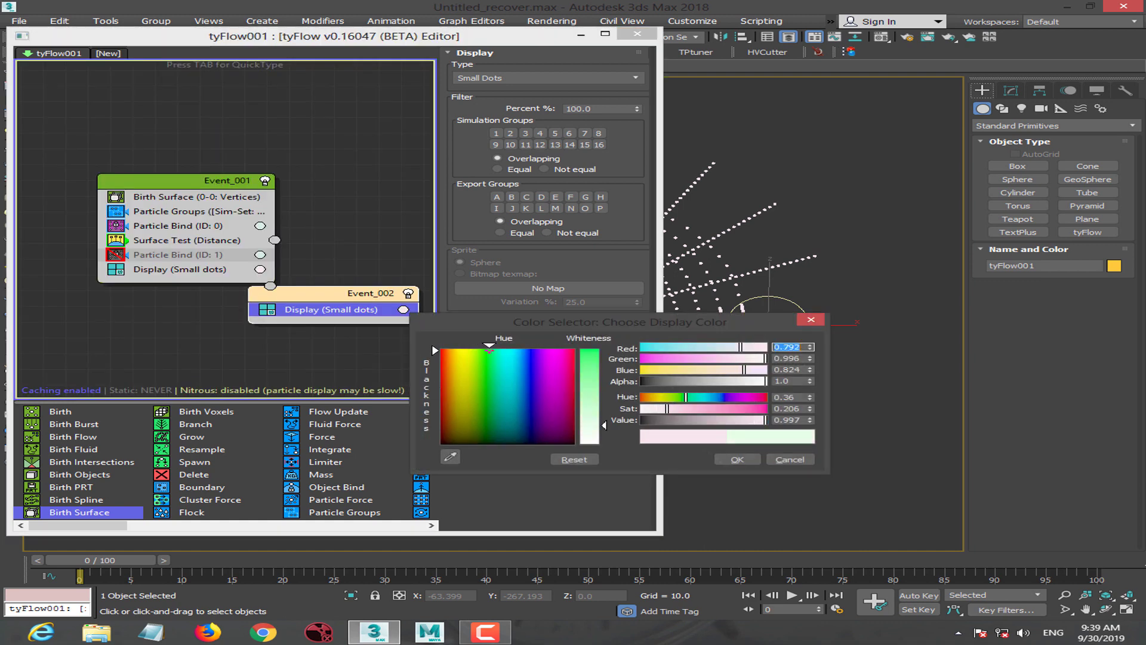
pyautogui.click(489, 350)
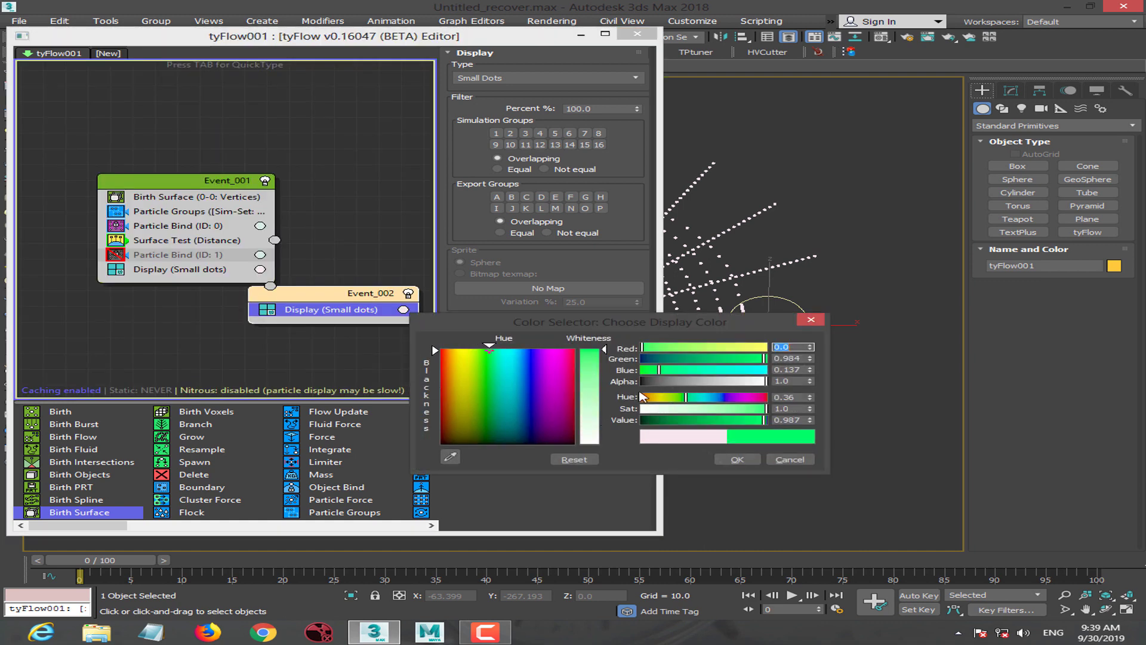
pyautogui.click(753, 459)
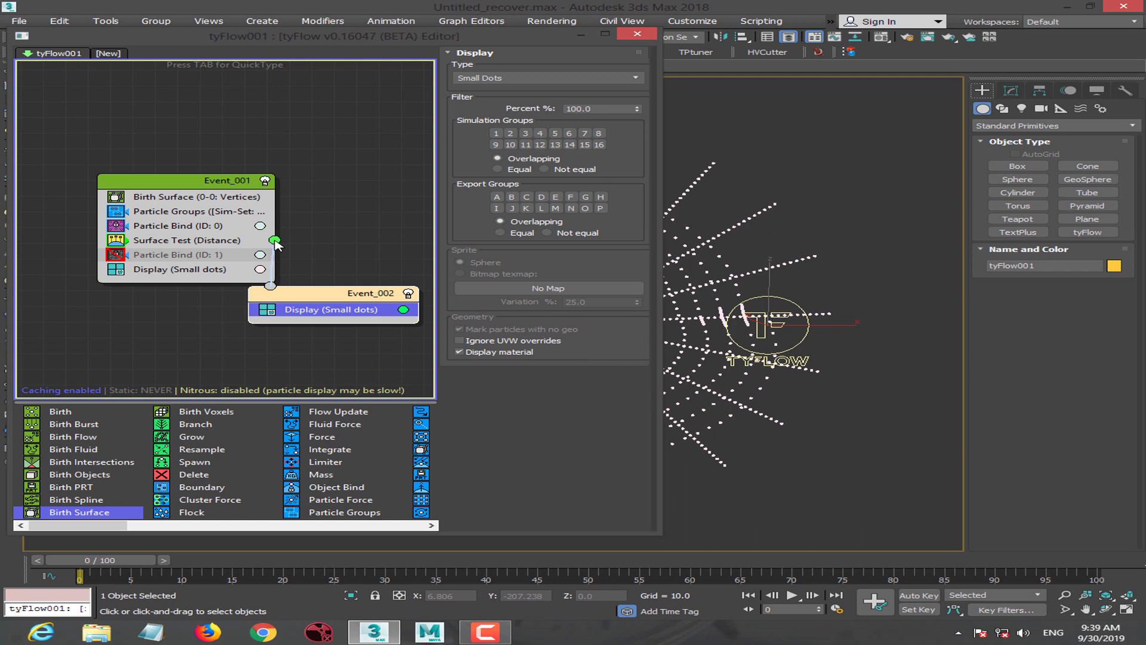
pyautogui.moveTo(301, 290); pyautogui.dragTo(382, 333)
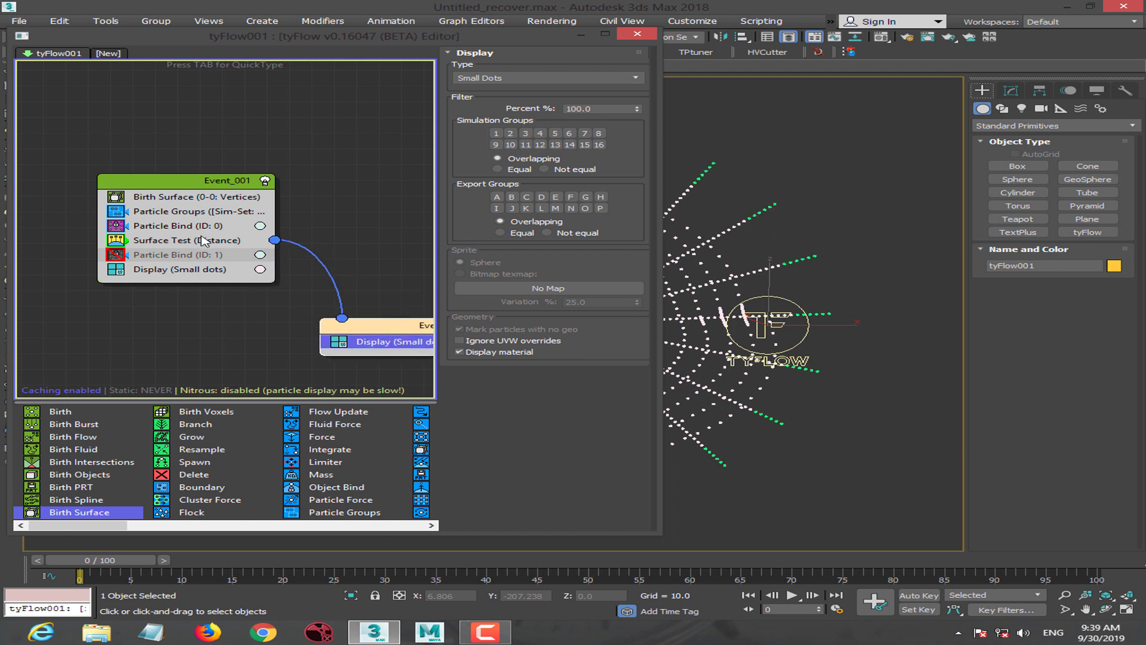
pyautogui.click(202, 241)
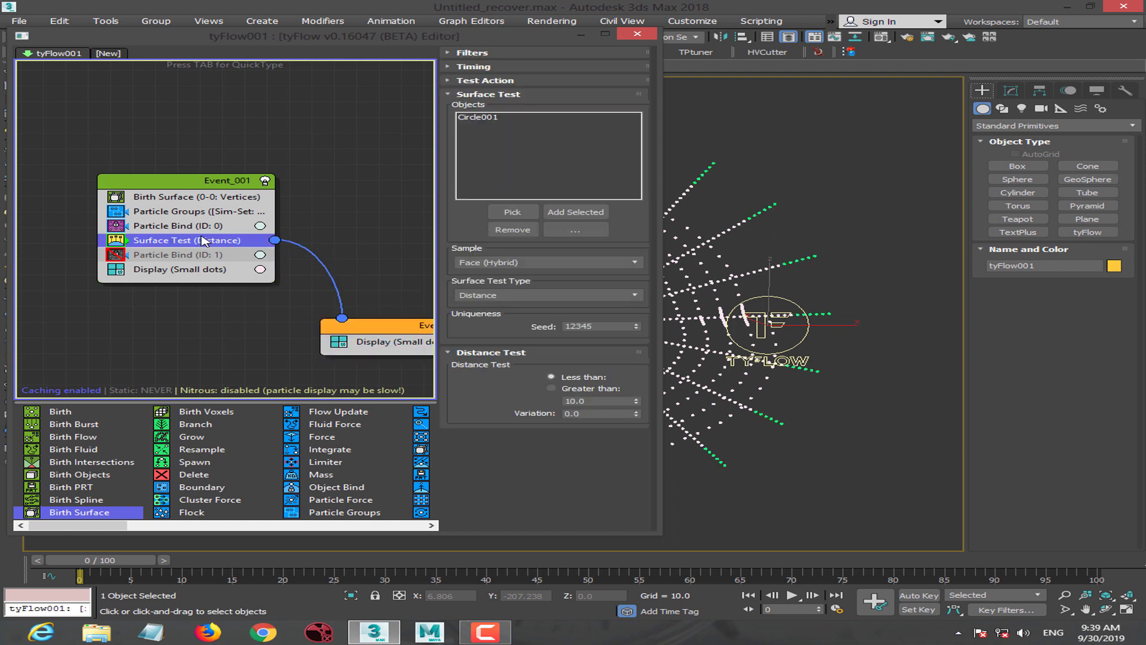
# Set Surface Test sample to Face (Hybrid) and test type to Volume (Inside).
pyautogui.click(522, 267)
pyautogui.click(505, 298)
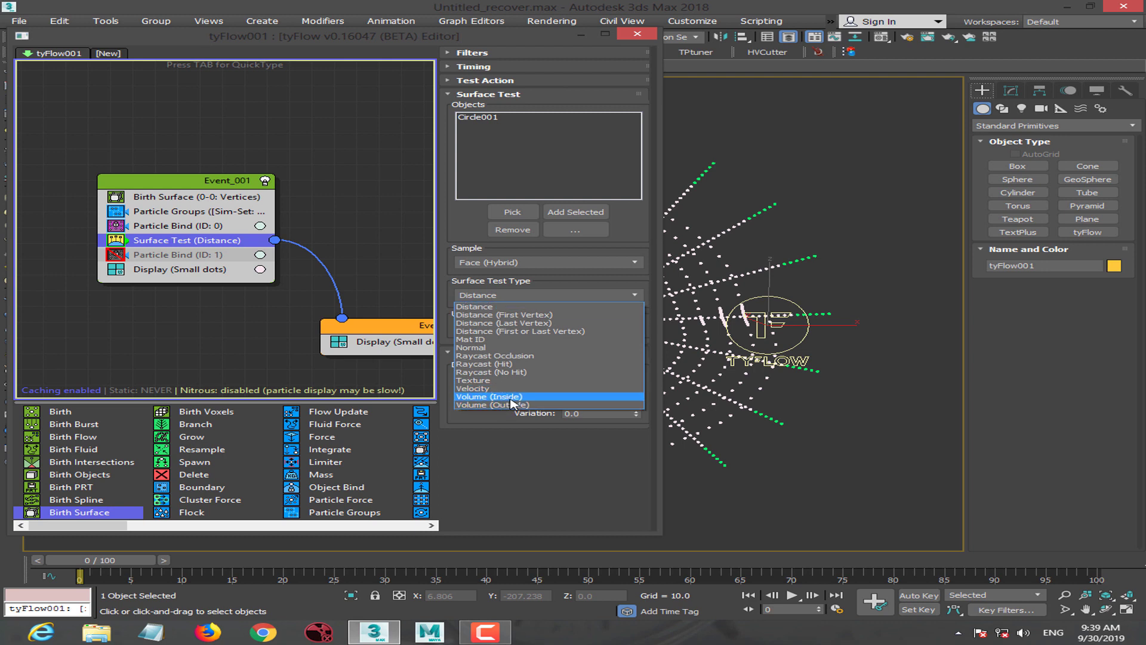
pyautogui.click(490, 396)
# Disable Event_001's Display operator to hide its white particles.
pyautogui.scroll(2, 774, 384)
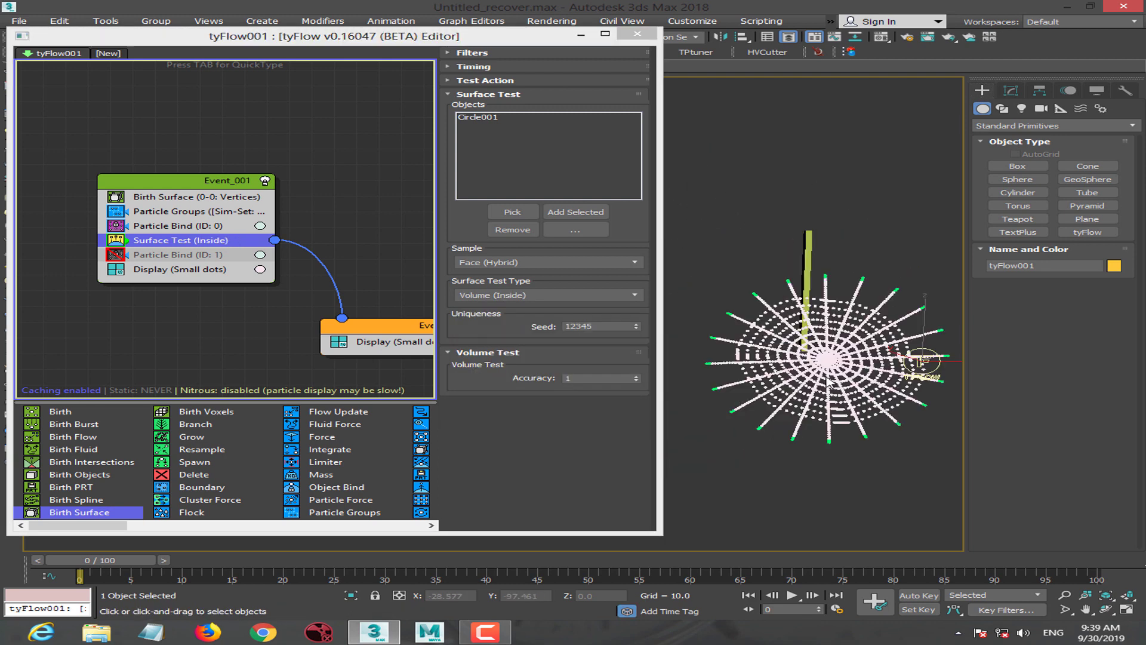
pyautogui.scroll(3, 769, 358)
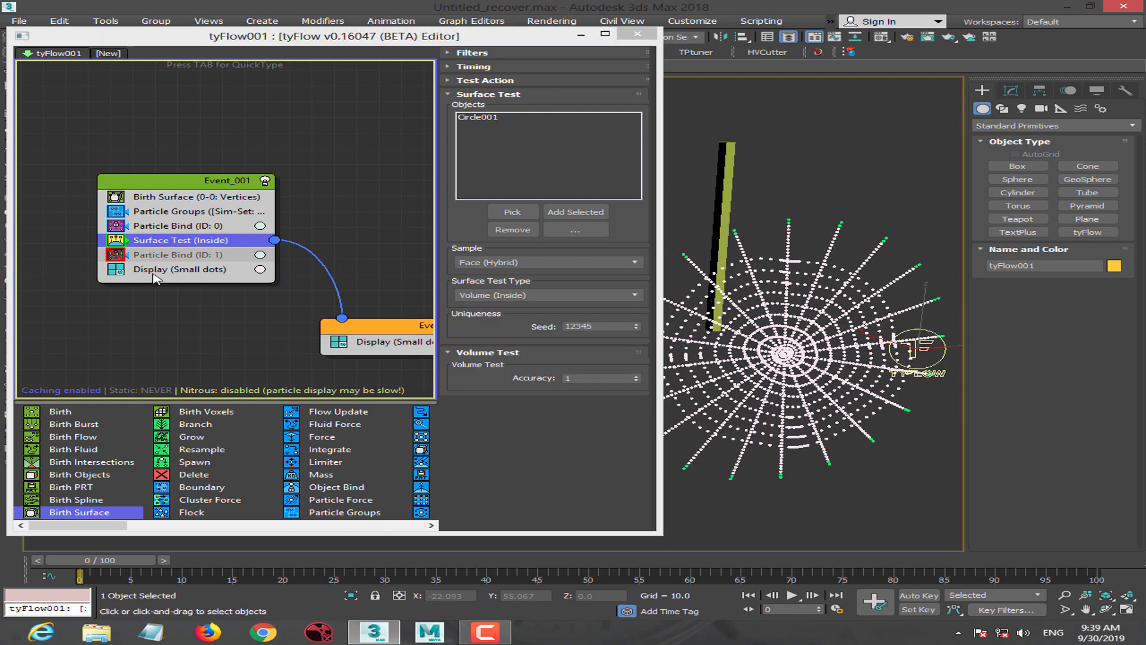
pyautogui.click(116, 270)
pyautogui.moveTo(169, 316); pyautogui.dragTo(122, 295, button='middle')
pyautogui.click(123, 295)
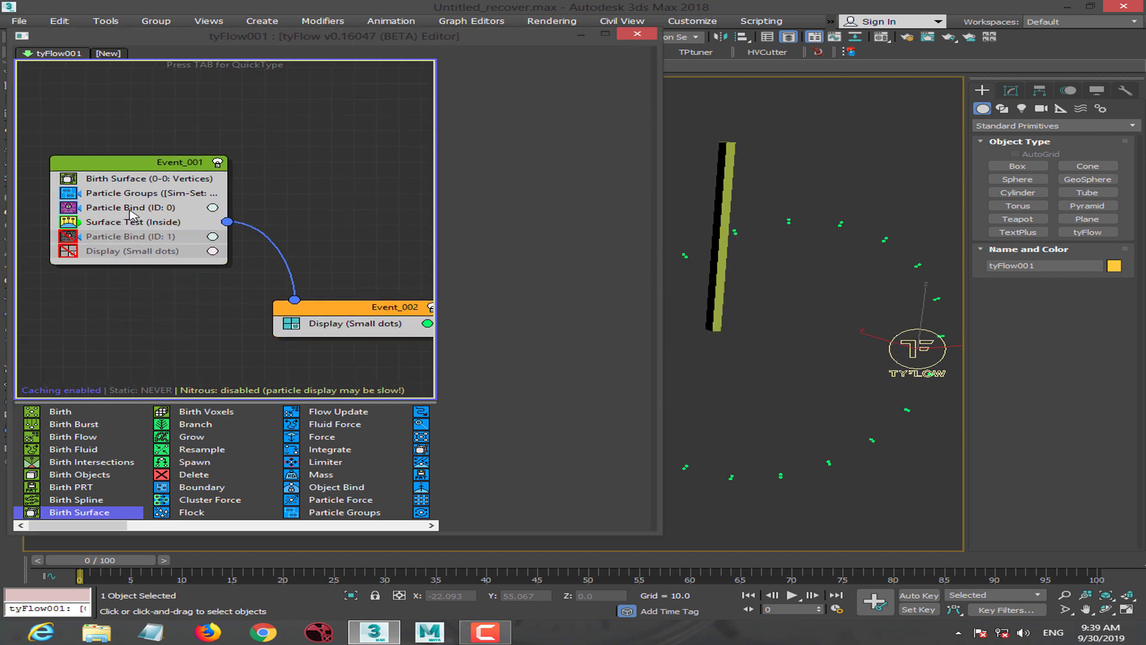
# Select Particle Bind (ID: 0), move the tyFlow editor aside and re-center the particles in the viewport.
pyautogui.click(147, 208)
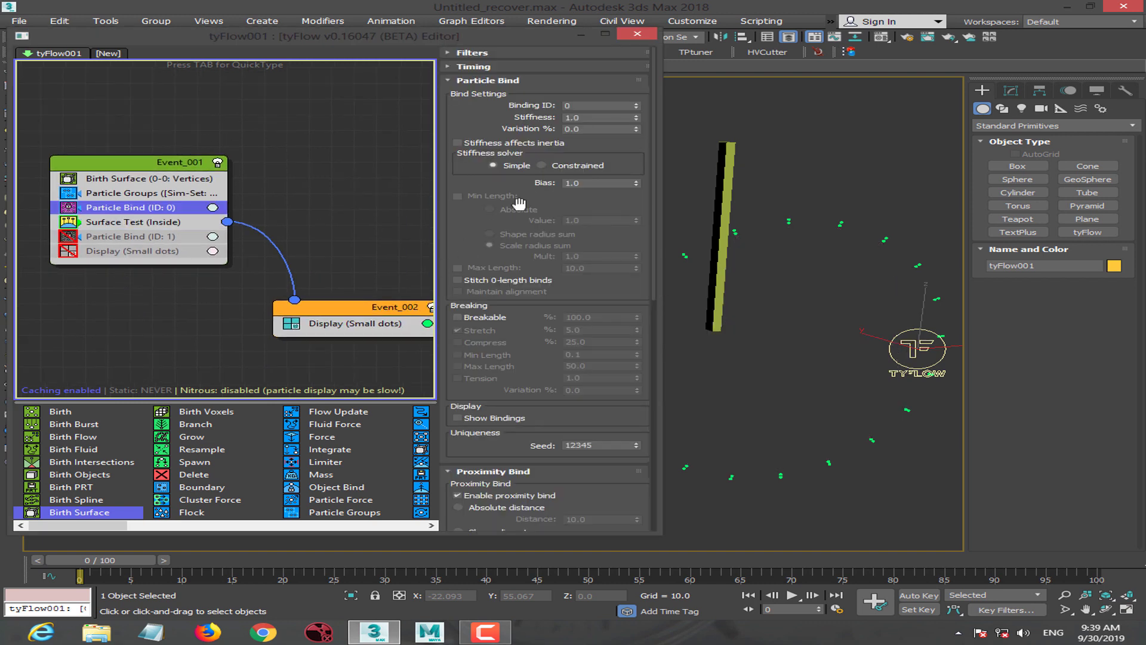
pyautogui.moveTo(560, 27); pyautogui.dragTo(435, 8)
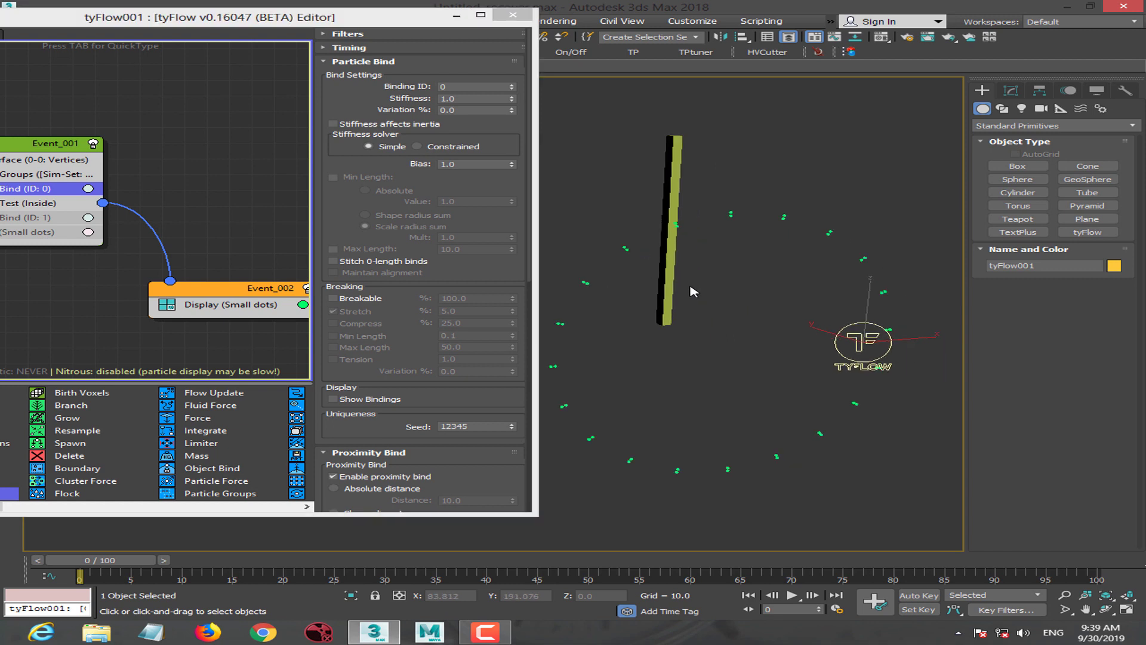
pyautogui.moveTo(746, 317)
pyautogui.mouseDown(button='middle')
pyautogui.moveTo(723, 297)
pyautogui.moveTo(737, 293)
pyautogui.mouseUp(button='middle')
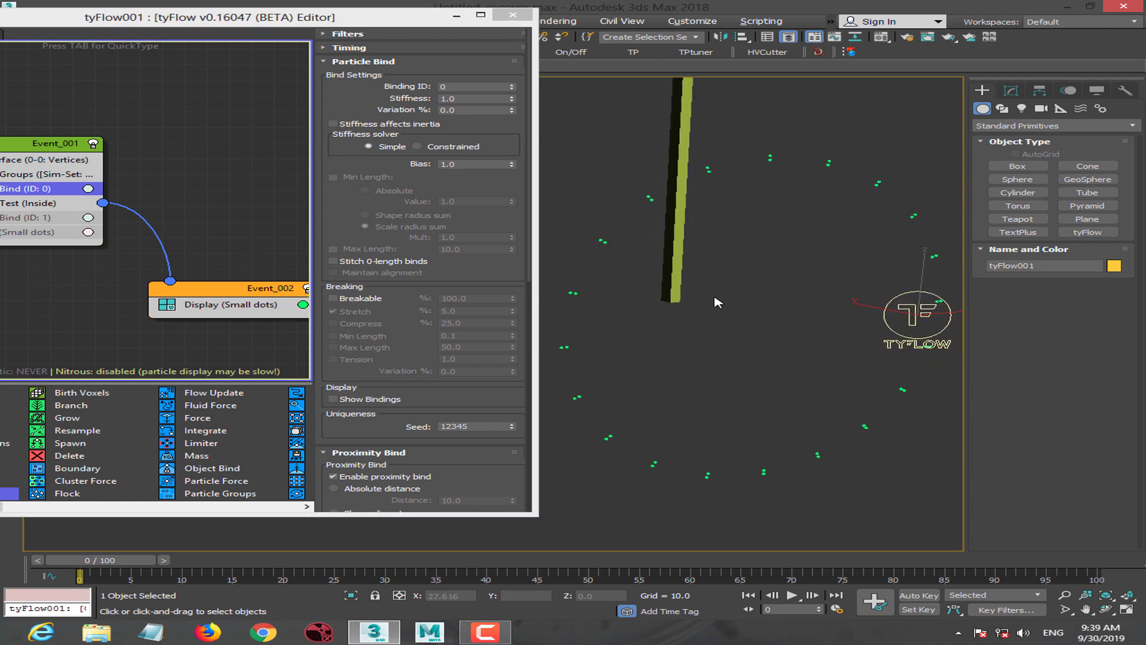
pyautogui.doubleClick(227, 305)
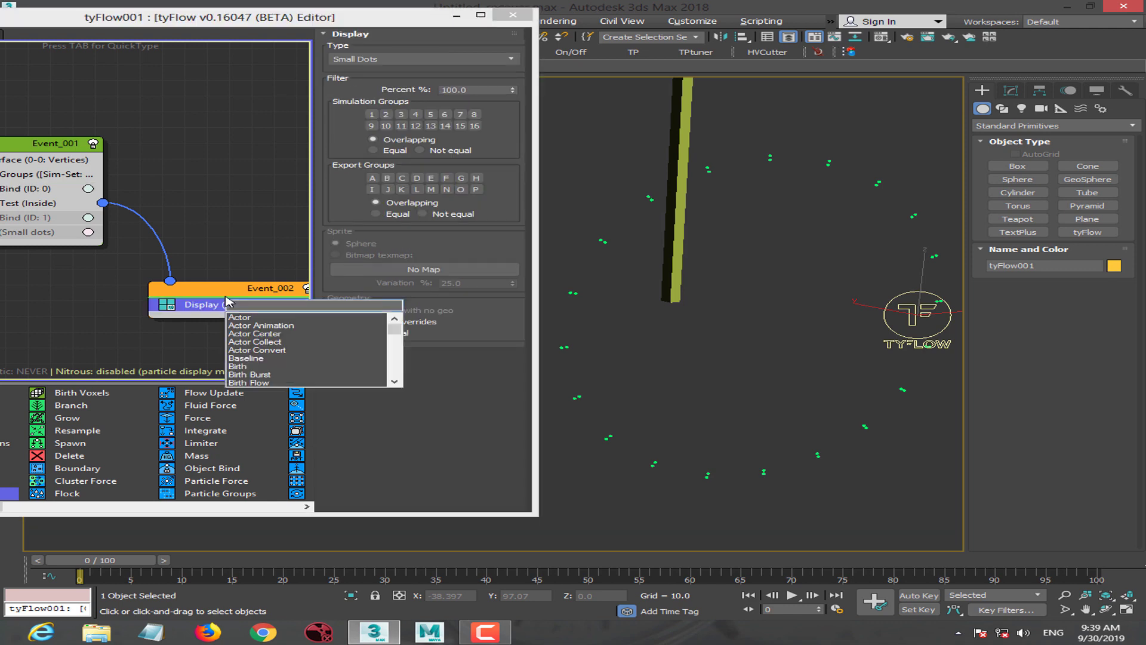
# Add a Particle Switch operator to Event_002.
pyautogui.write('par')
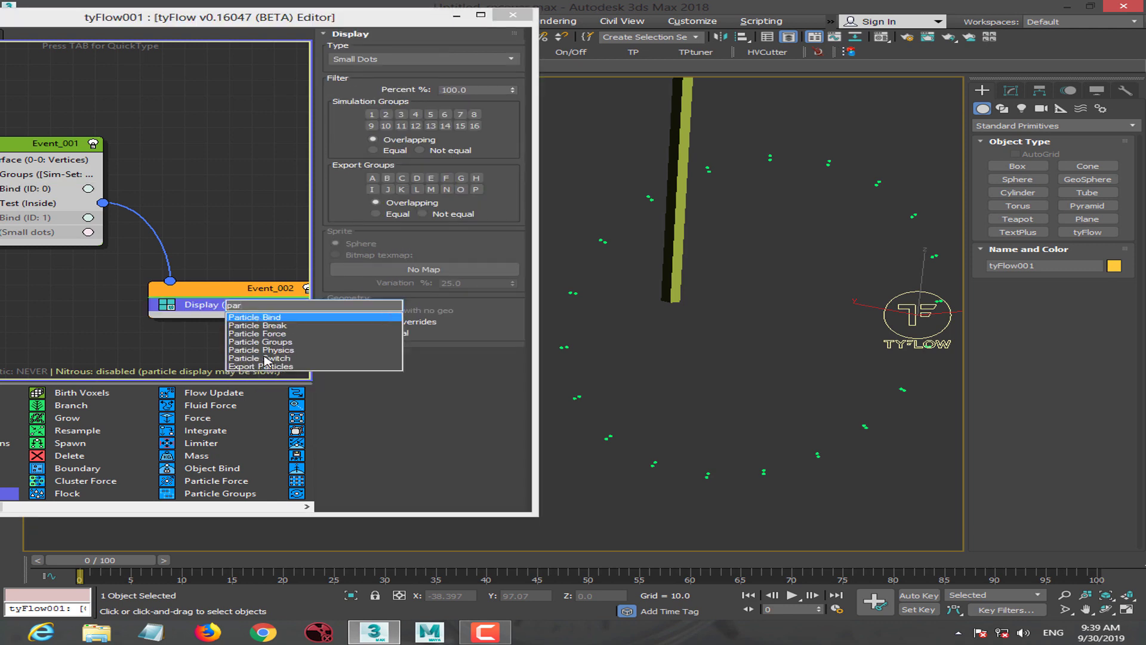
pyautogui.click(265, 359)
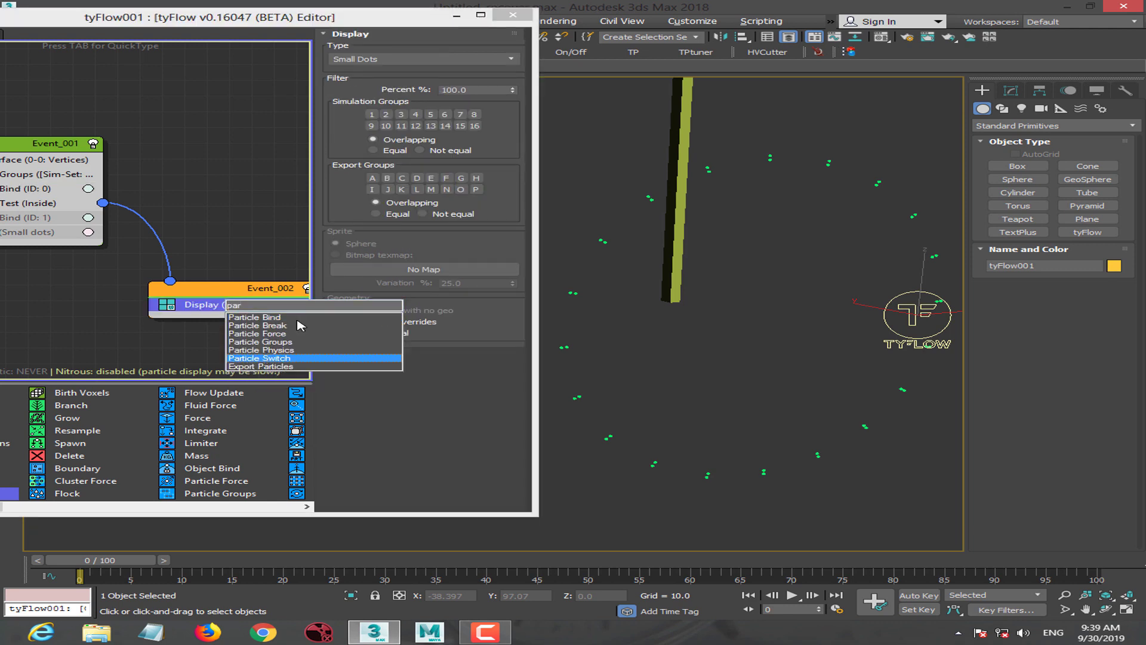
pyautogui.click(265, 358)
pyautogui.click(126, 190)
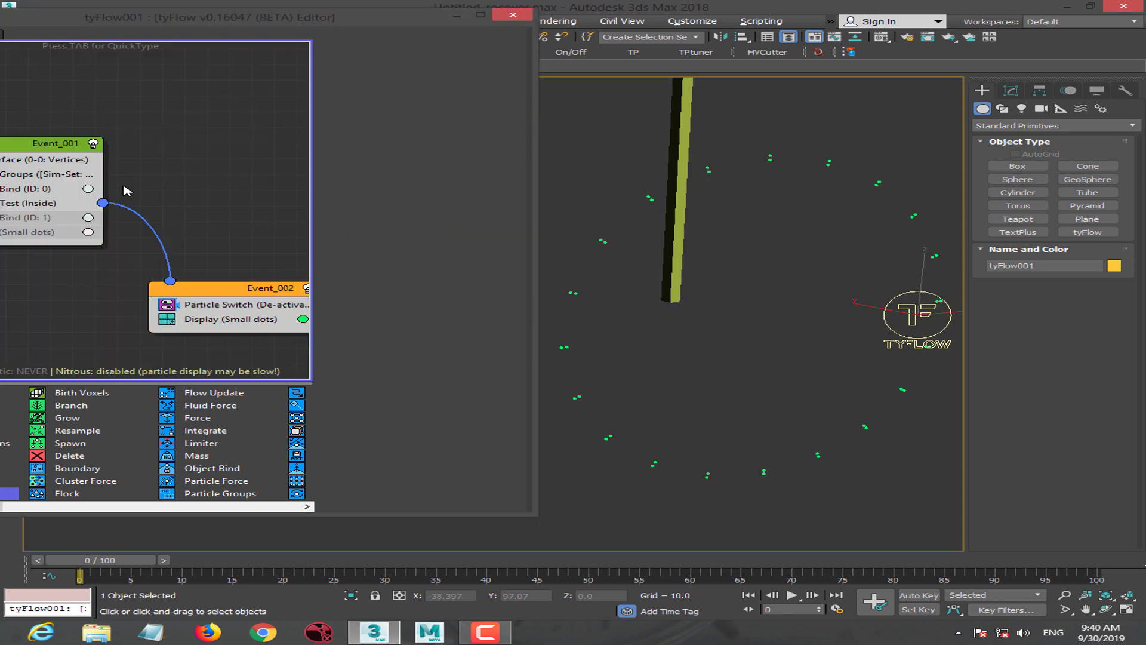
# Turn on Show Bindings for Particle Bind (ID: 0) and center the bindings in view.
pyautogui.click(35, 189)
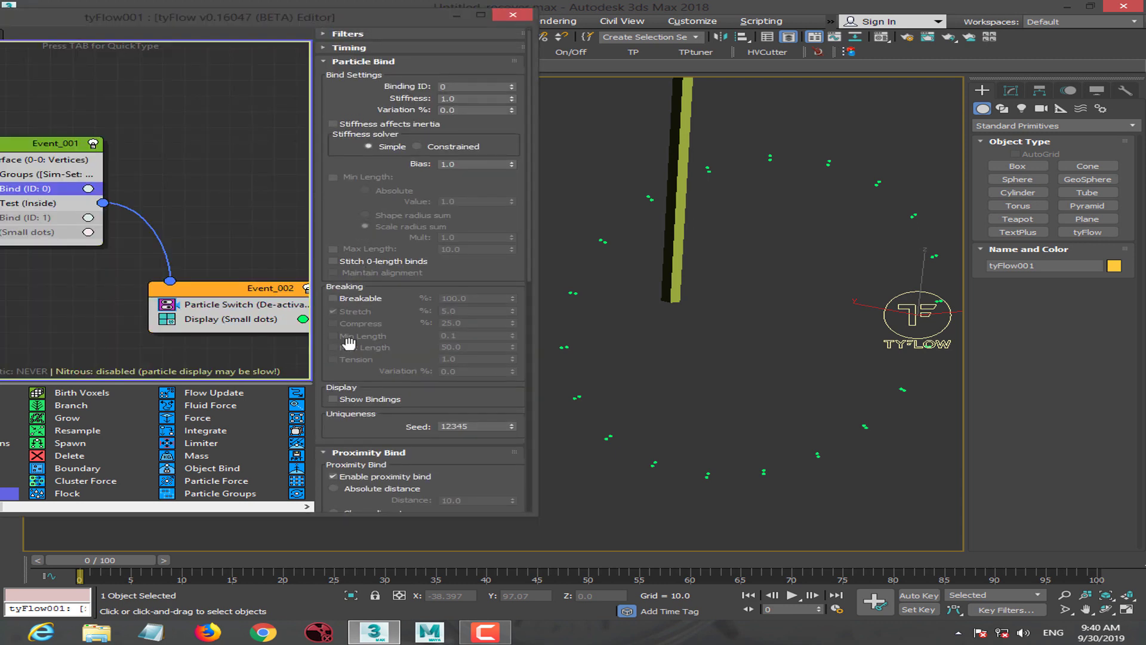
pyautogui.click(345, 394)
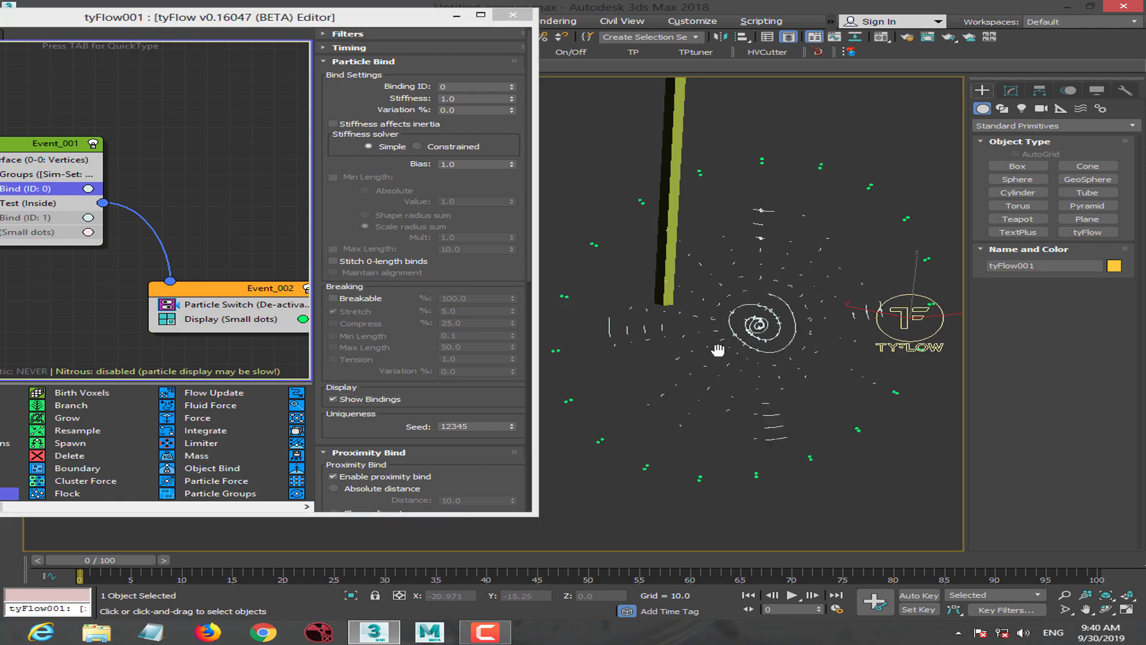
pyautogui.moveTo(747, 326)
pyautogui.mouseDown(button='middle')
pyautogui.moveTo(704, 343)
pyautogui.moveTo(665, 317)
pyautogui.mouseUp(button='middle')
# Enable Split elements on Event_001's Birth Surface.
pyautogui.click(50, 161)
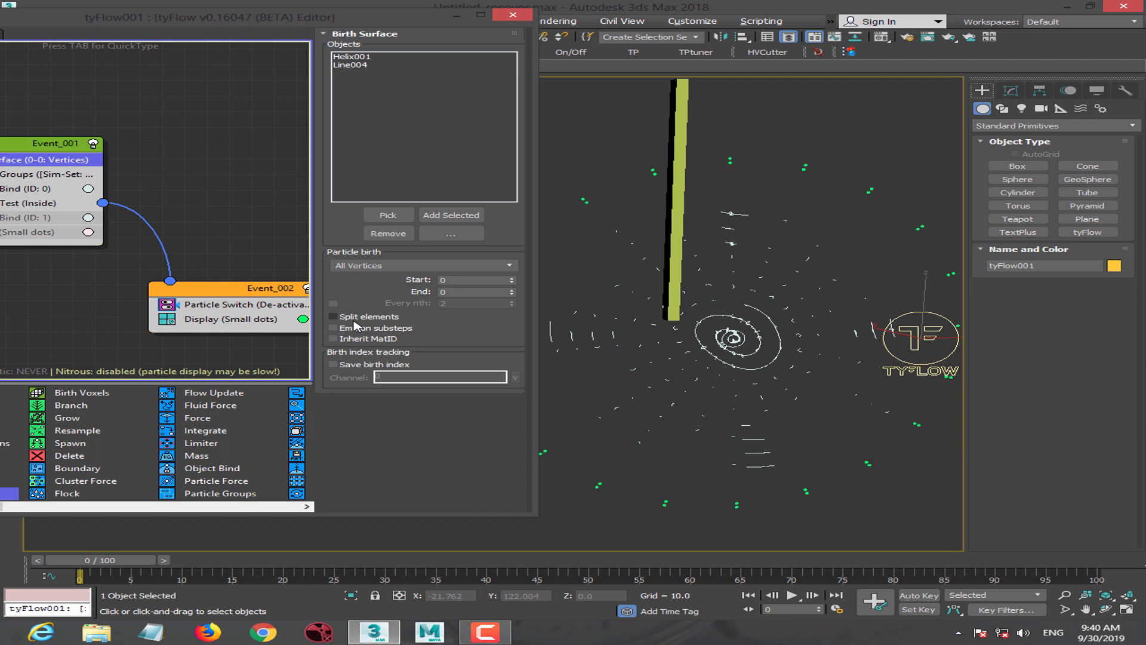
pyautogui.click(333, 316)
pyautogui.moveTo(672, 338); pyautogui.dragTo(630, 338, button='middle')
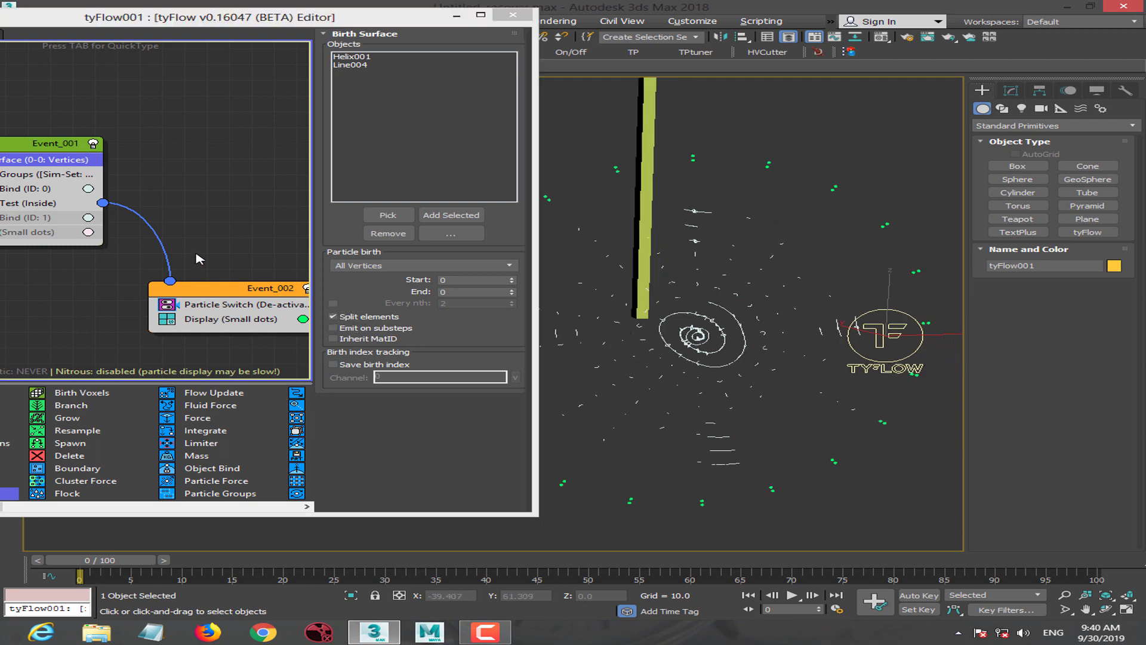
# Toggle Event_002 off and back on to check the split result.
pyautogui.moveTo(199, 258); pyautogui.dragTo(279, 263, button='middle')
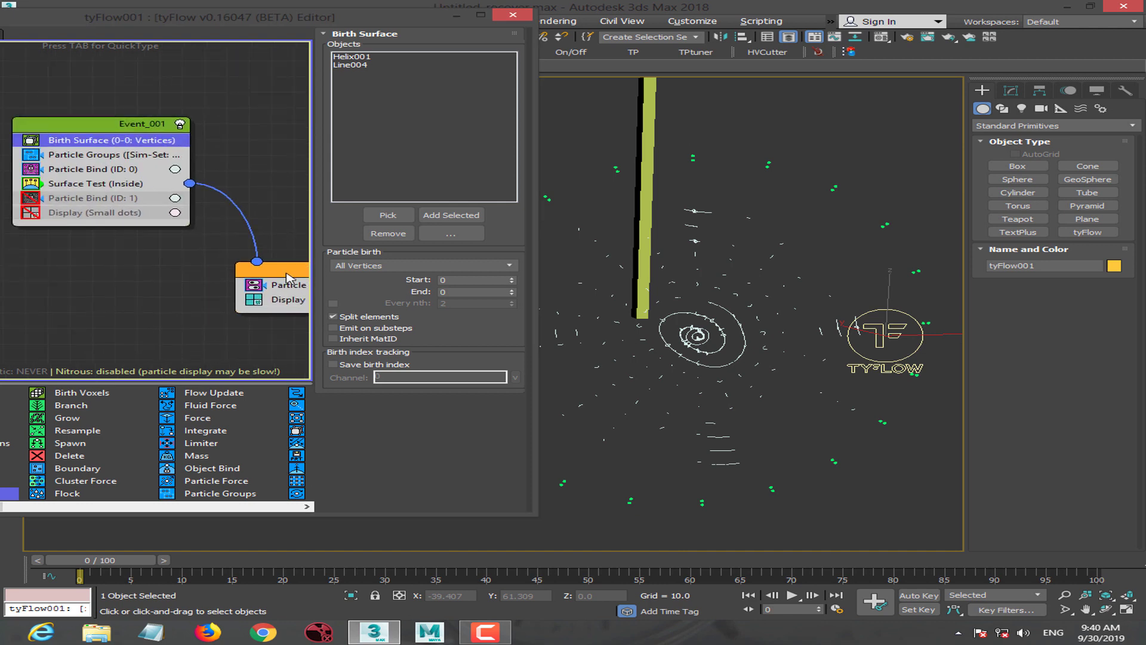
pyautogui.moveTo(288, 278); pyautogui.dragTo(247, 284)
pyautogui.click(251, 291)
pyautogui.moveTo(251, 292); pyautogui.dragTo(215, 264, button='middle')
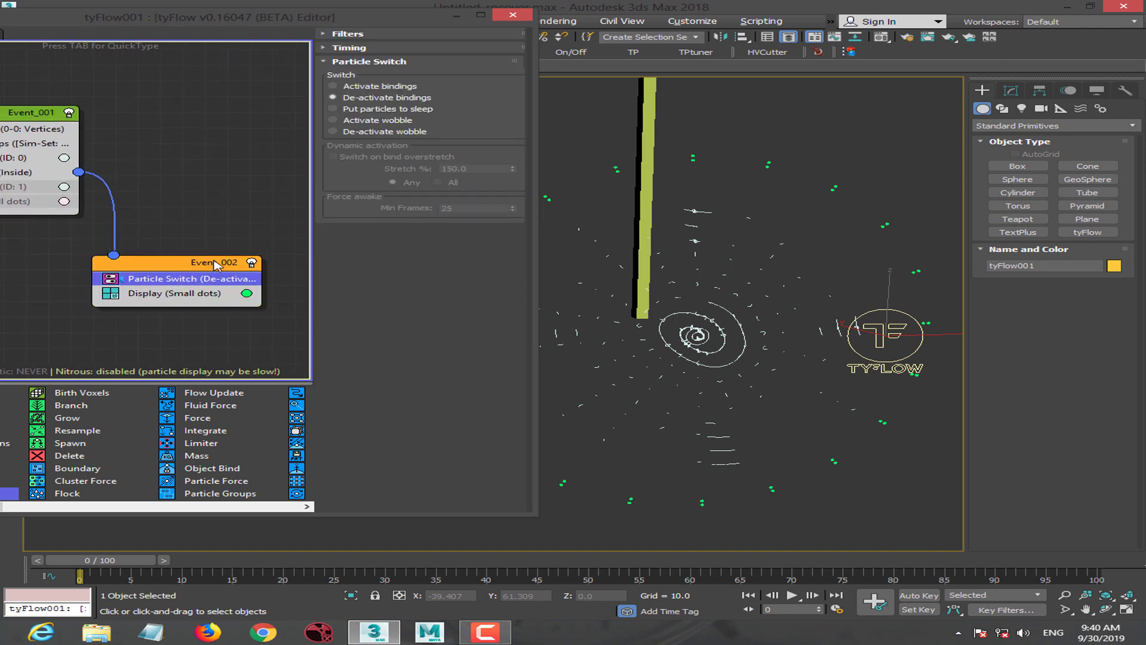
pyautogui.click(251, 264)
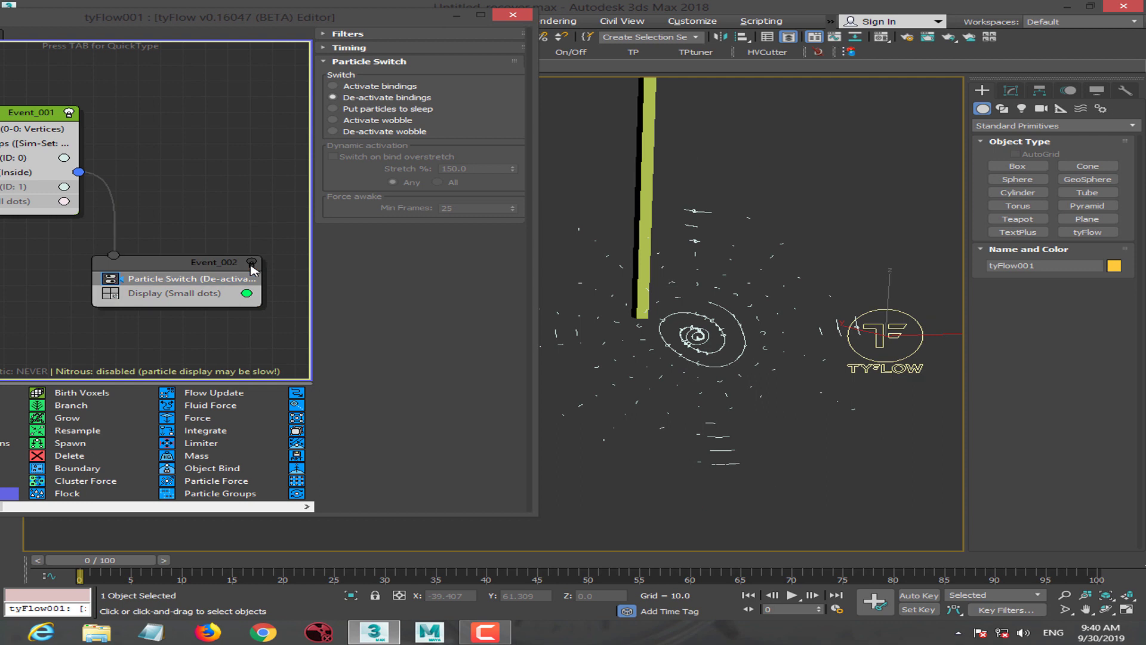
pyautogui.moveTo(208, 231); pyautogui.dragTo(244, 236, button='middle')
pyautogui.click(287, 269)
pyautogui.moveTo(141, 256); pyautogui.dragTo(225, 262, button='middle')
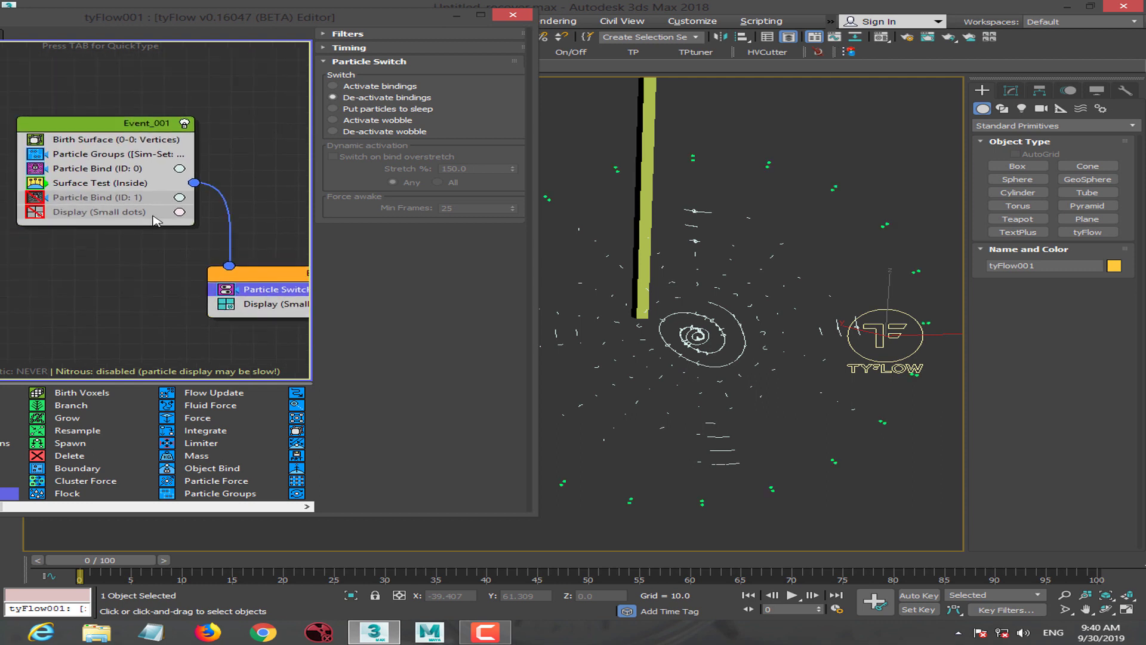
# Show Particle Bind (ID: 0)'s proximity settings: distance multiplier 1.5, 100 max binds.
pyautogui.click(122, 169)
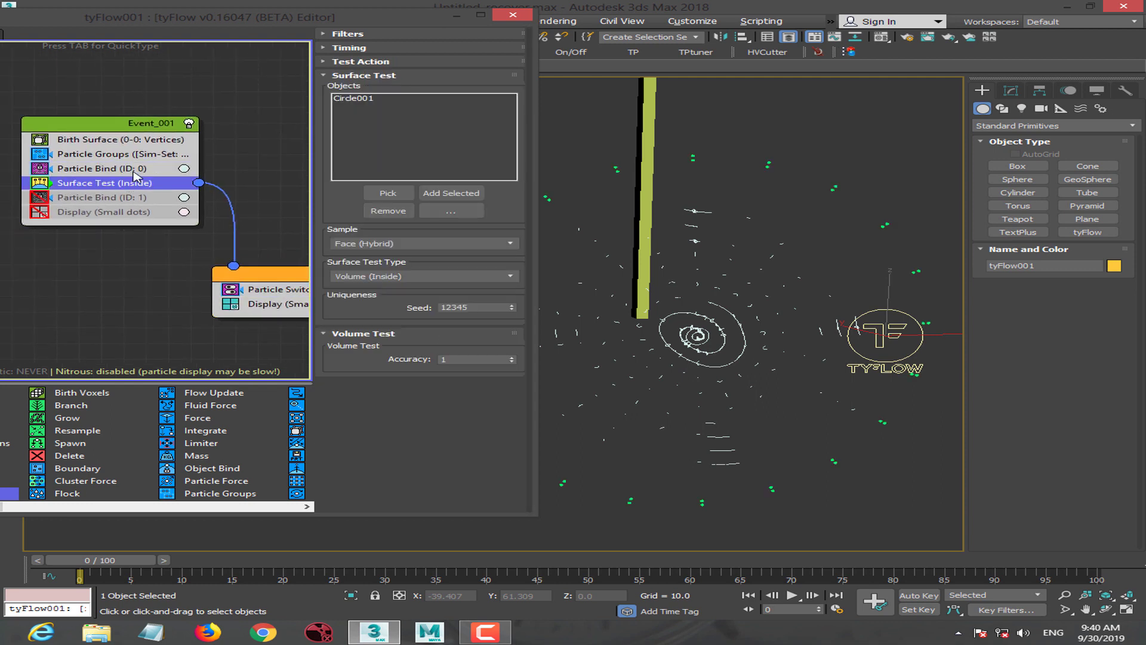
pyautogui.click(131, 168)
pyautogui.moveTo(373, 356); pyautogui.dragTo(399, 186)
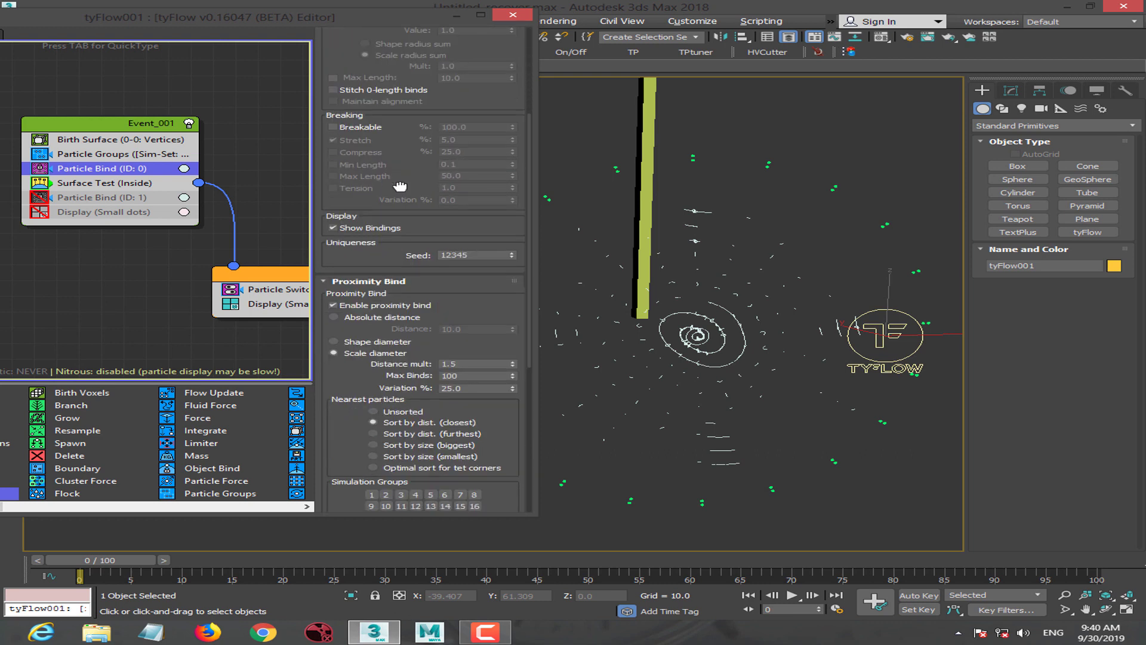
# Disable proximity binding on Particle Bind (ID: 0) and enable Bind to siblings instead.
pyautogui.click(343, 305)
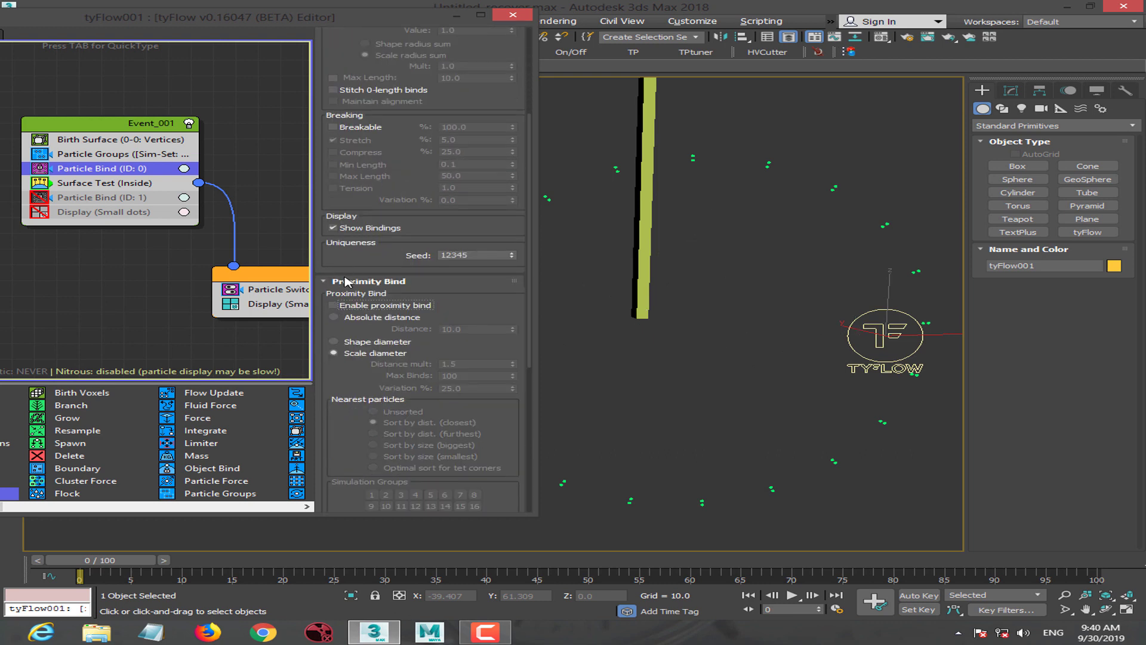
pyautogui.moveTo(338, 400); pyautogui.dragTo(355, 228)
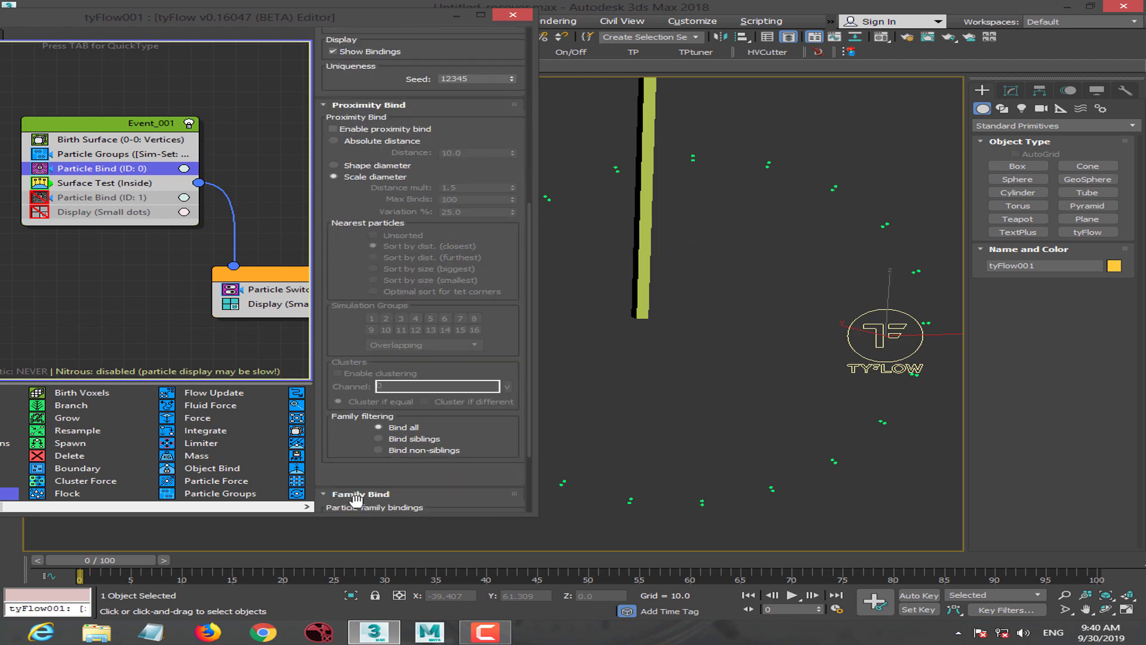
pyautogui.moveTo(361, 305); pyautogui.dragTo(379, 179)
pyautogui.click(355, 412)
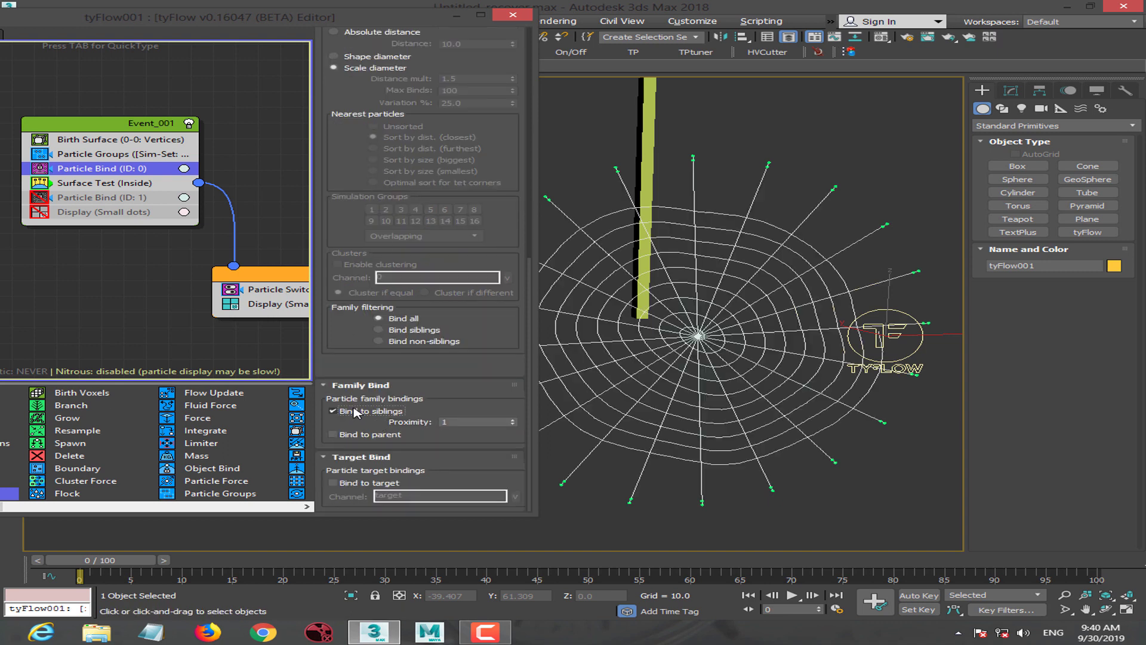
pyautogui.scroll(5, 404, 341)
pyautogui.scroll(3, 404, 338)
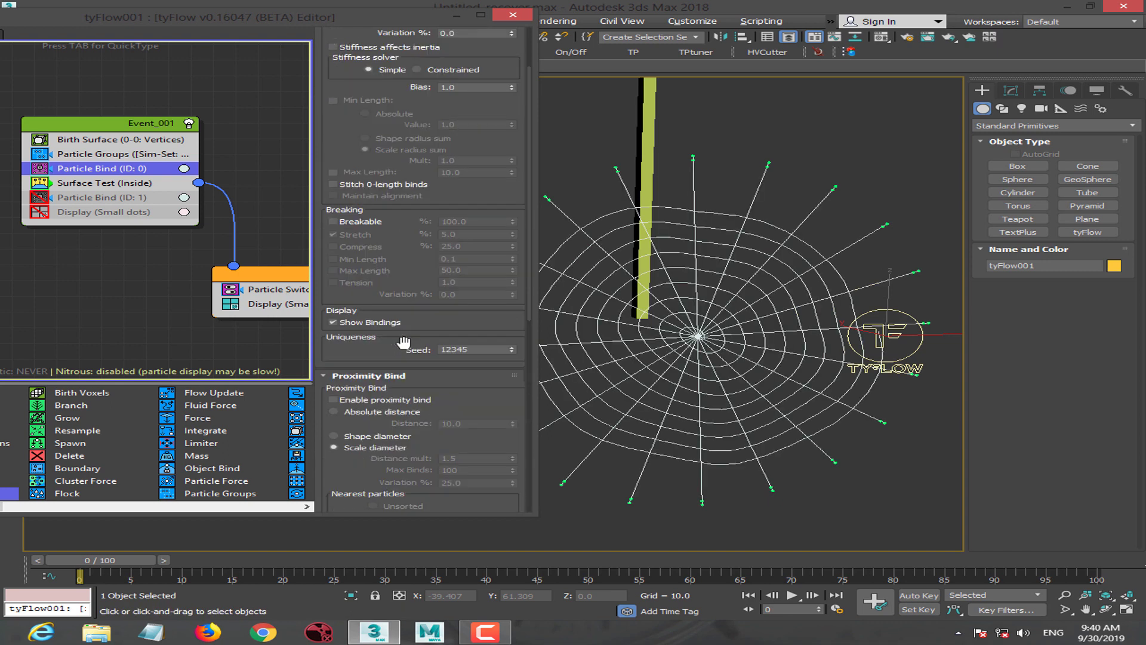
pyautogui.scroll(1, 403, 335)
# Preview the web, rewind, and set Particle Bind (ID: 0) stiffness to 0.9.
pyautogui.moveTo(689, 341); pyautogui.dragTo(684, 337, button='middle')
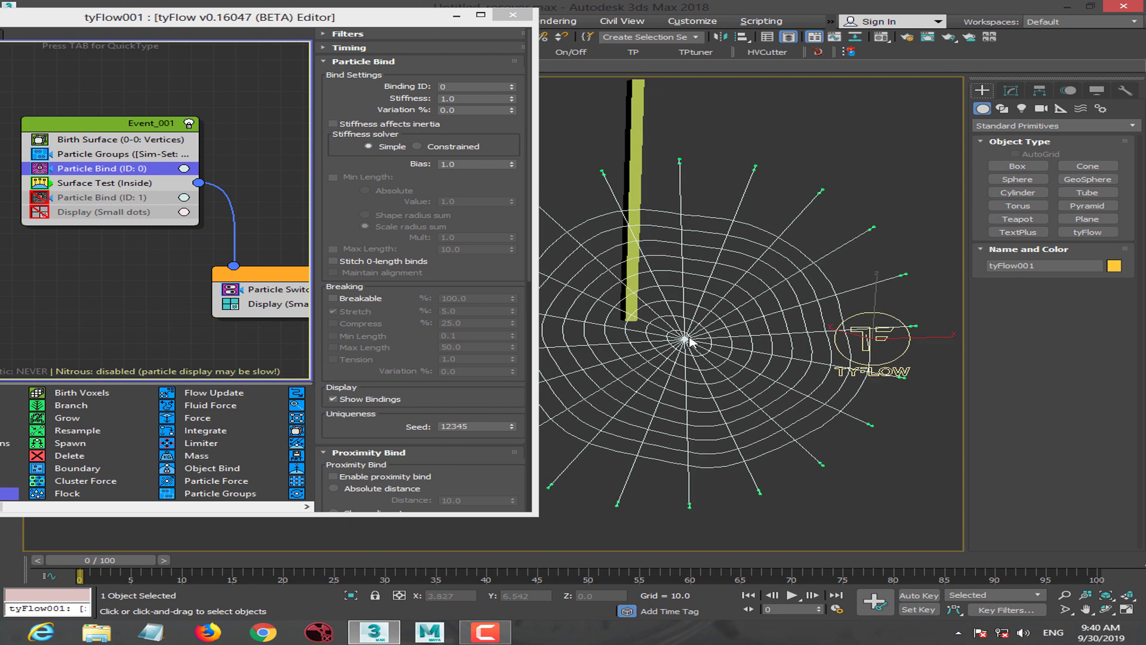
pyautogui.moveTo(145, 560)
pyautogui.mouseDown()
pyautogui.moveTo(237, 556)
pyautogui.moveTo(153, 558)
pyautogui.mouseUp()
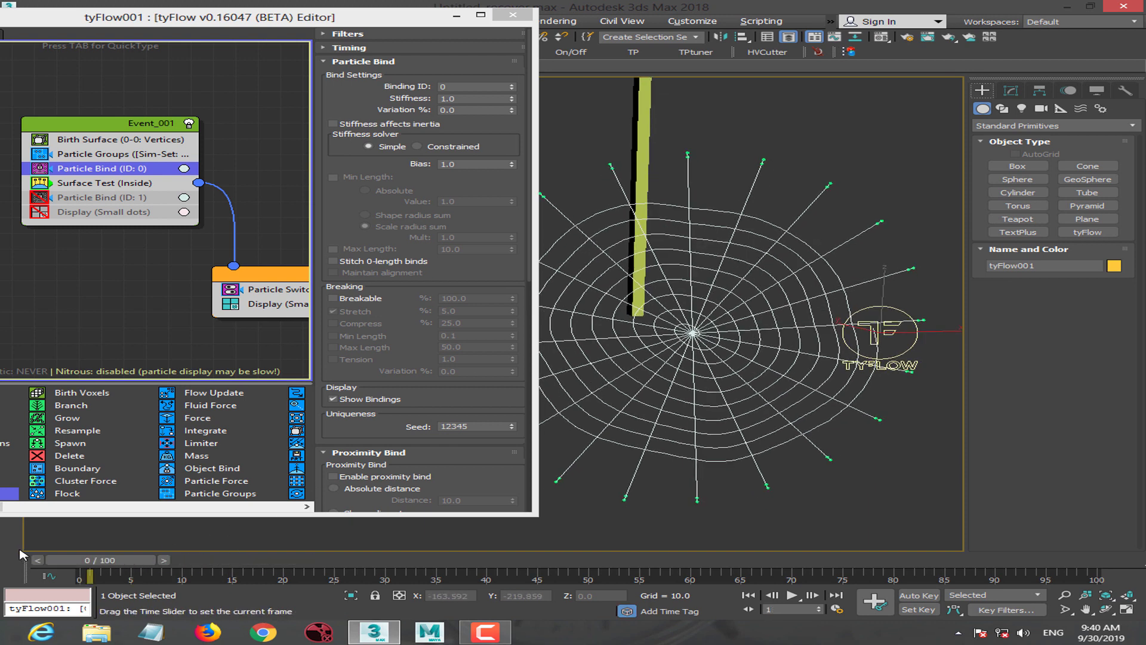
pyautogui.moveTo(768, 350); pyautogui.dragTo(770, 352, button='middle')
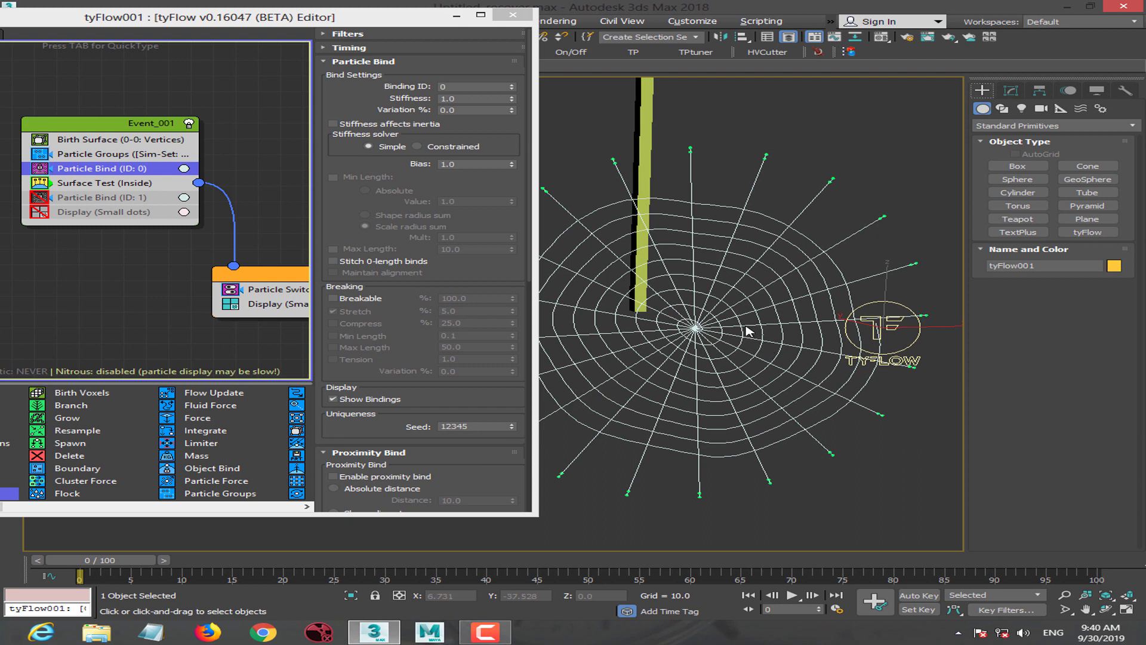
pyautogui.doubleClick(460, 98)
pyautogui.write('0.9')
pyautogui.press('Return')
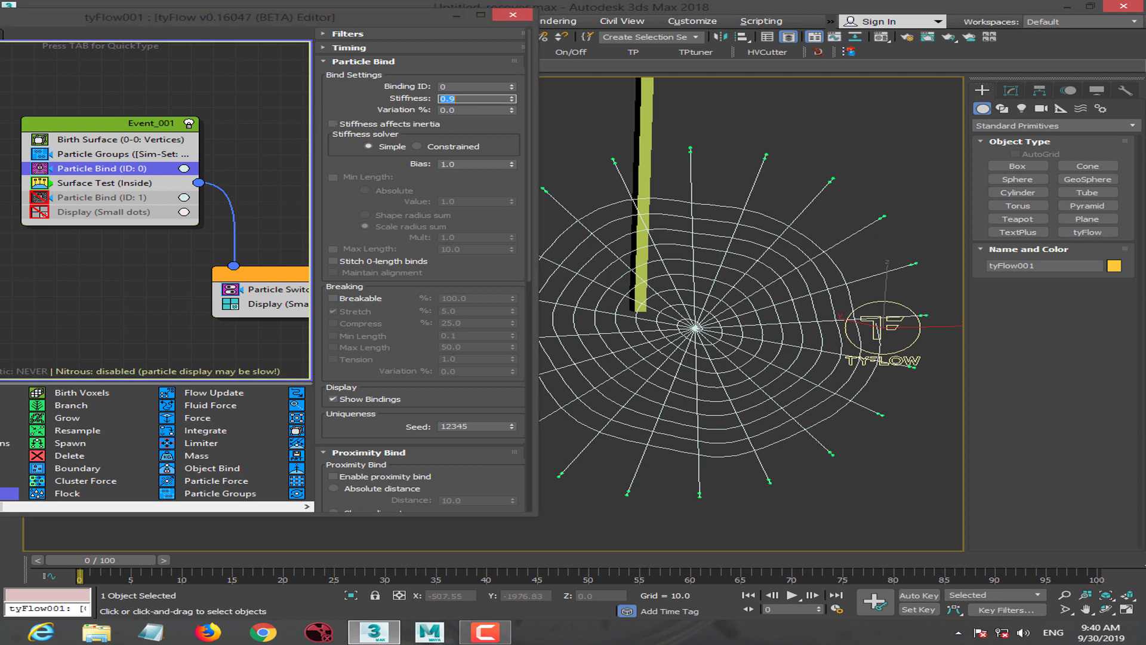
# Try bias values 5 and 0.5, restore bias to 1.0, and enable Particle Bind (ID: 1).
pyautogui.doubleClick(465, 164)
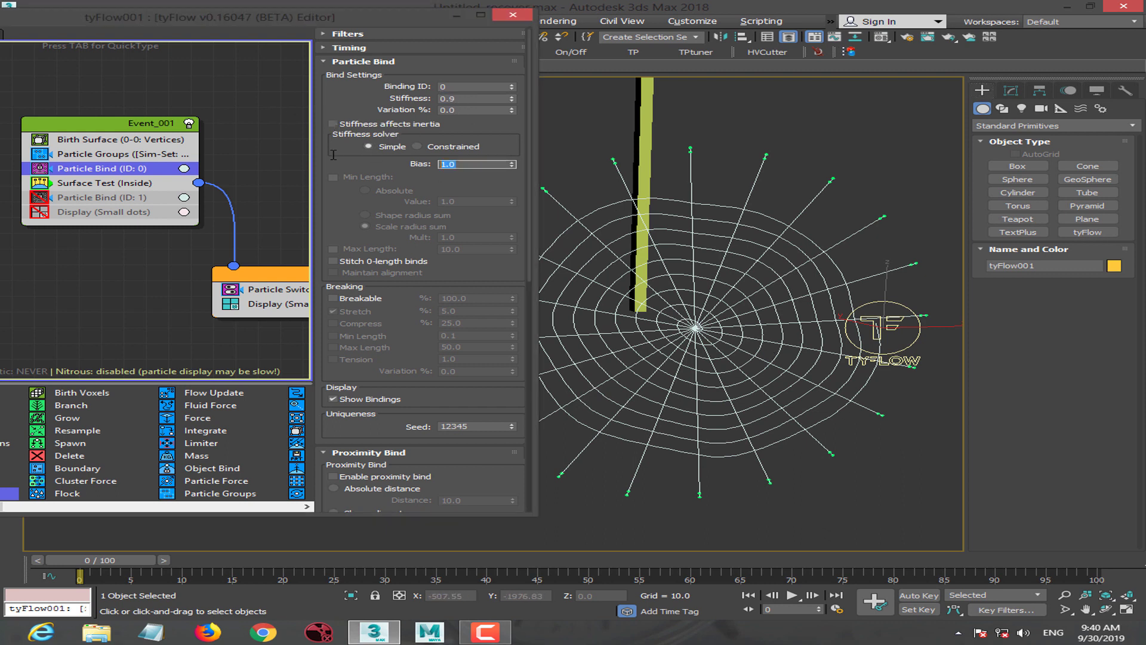
pyautogui.write('5')
pyautogui.press('Return')
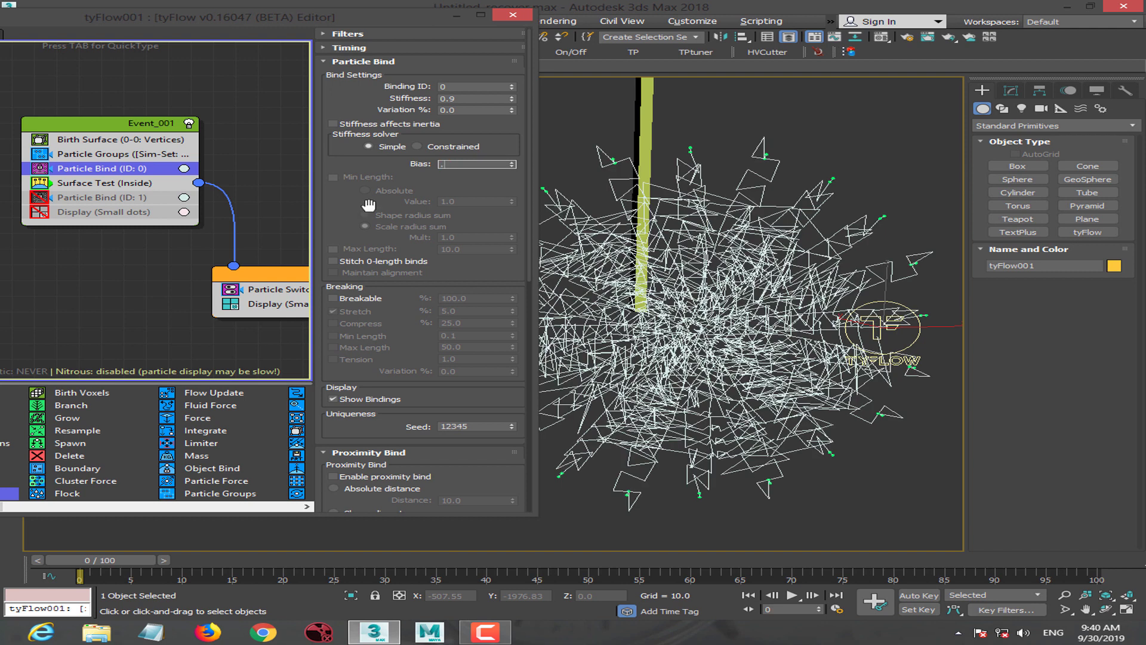
pyautogui.write('0.5')
pyautogui.press('Return')
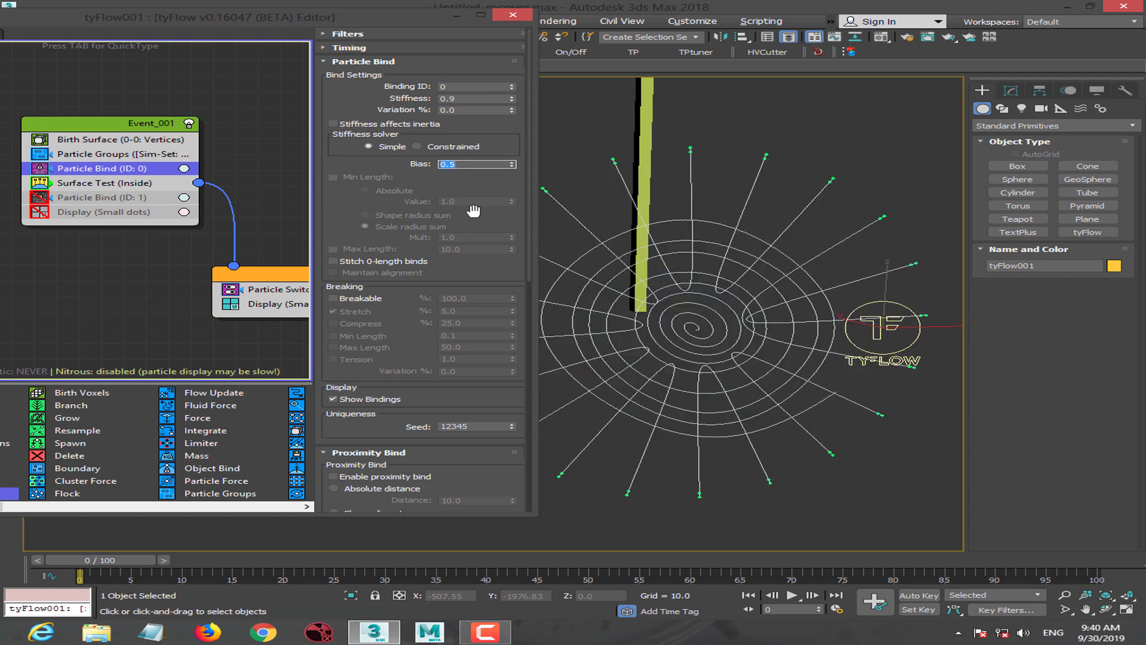
pyautogui.moveTo(98, 564)
pyautogui.mouseDown()
pyautogui.moveTo(317, 564)
pyautogui.moveTo(35, 564)
pyautogui.mouseUp()
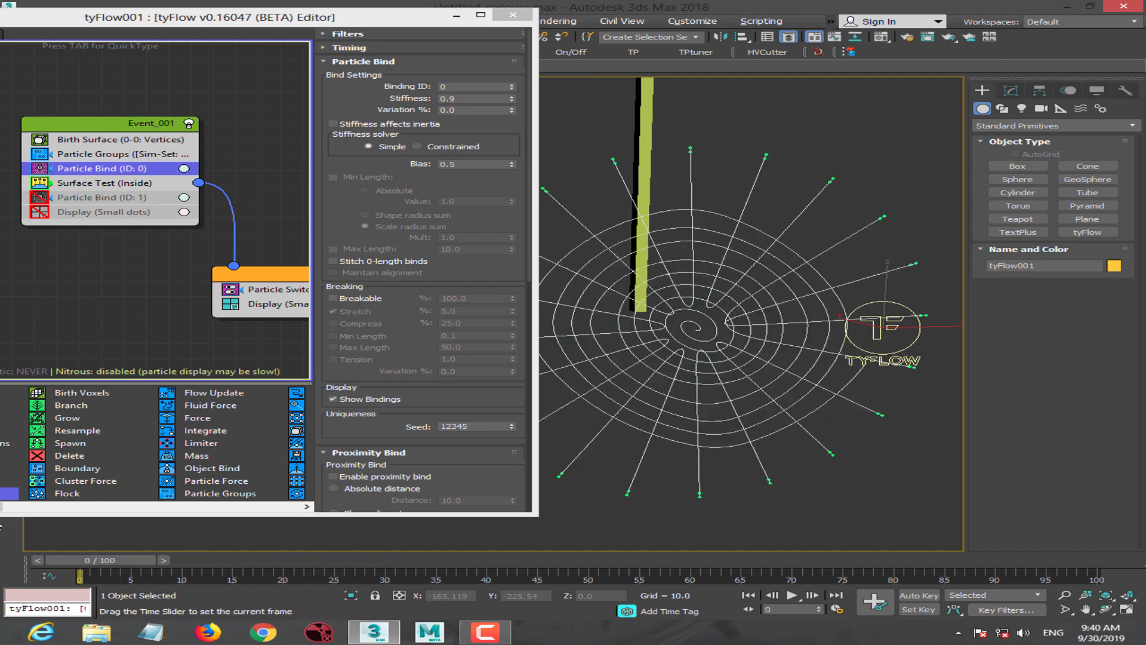
pyautogui.doubleClick(471, 164)
pyautogui.write('1.0')
pyautogui.press('Return')
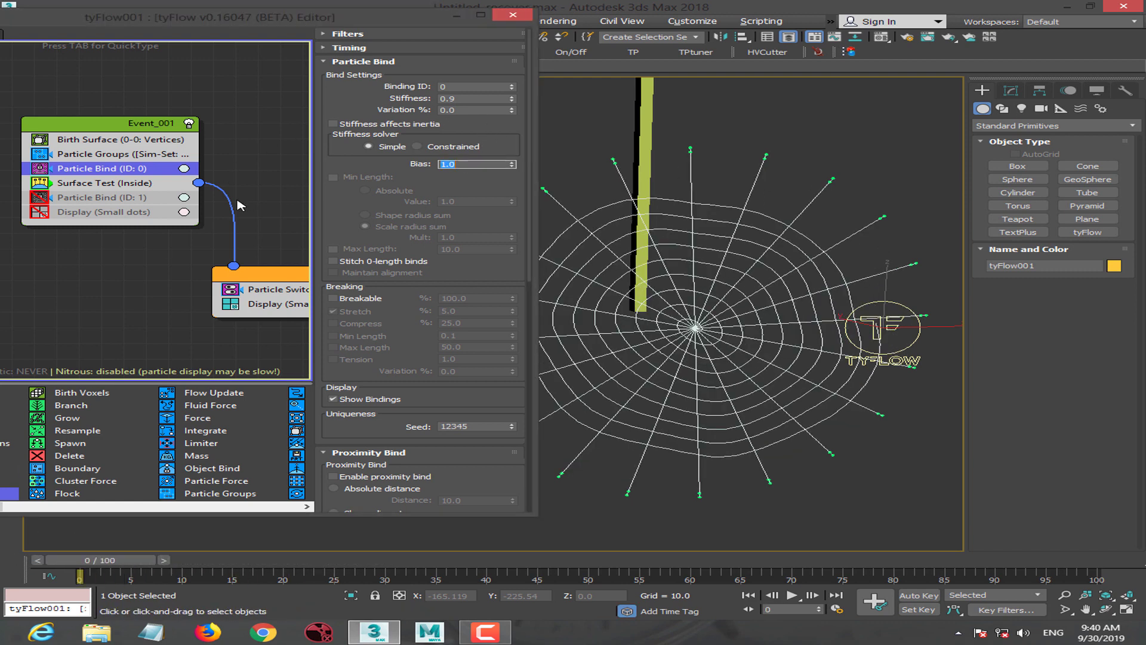
pyautogui.click(45, 199)
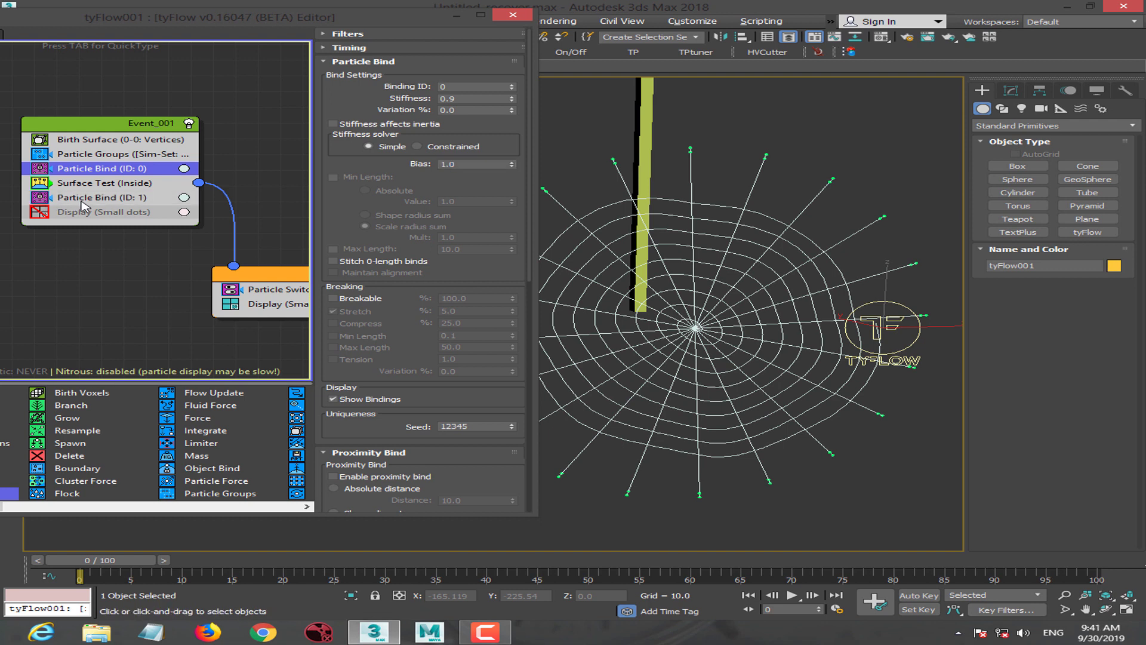
# Select Particle Bind (ID: 1) and set its stiffness to 0.85 and bias to 0.5.
pyautogui.click(100, 198)
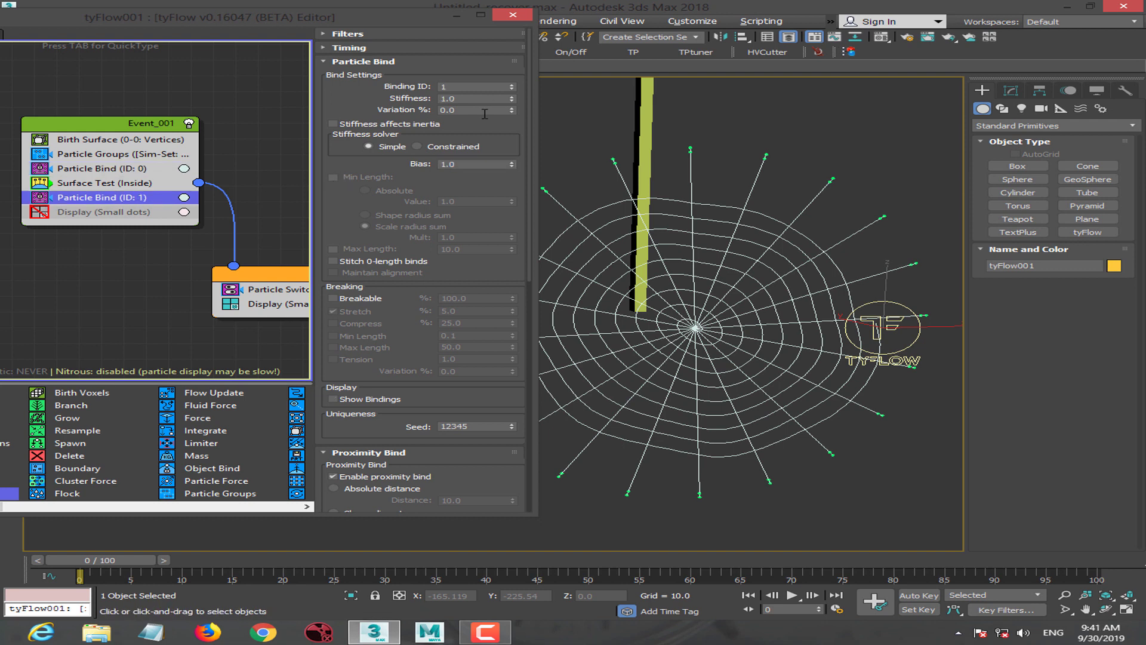
pyautogui.rightClick(375, 216)
pyautogui.click(406, 306)
pyautogui.scroll(1, 373, 197)
pyautogui.click(476, 99)
pyautogui.write('95')
pyautogui.press('Return')
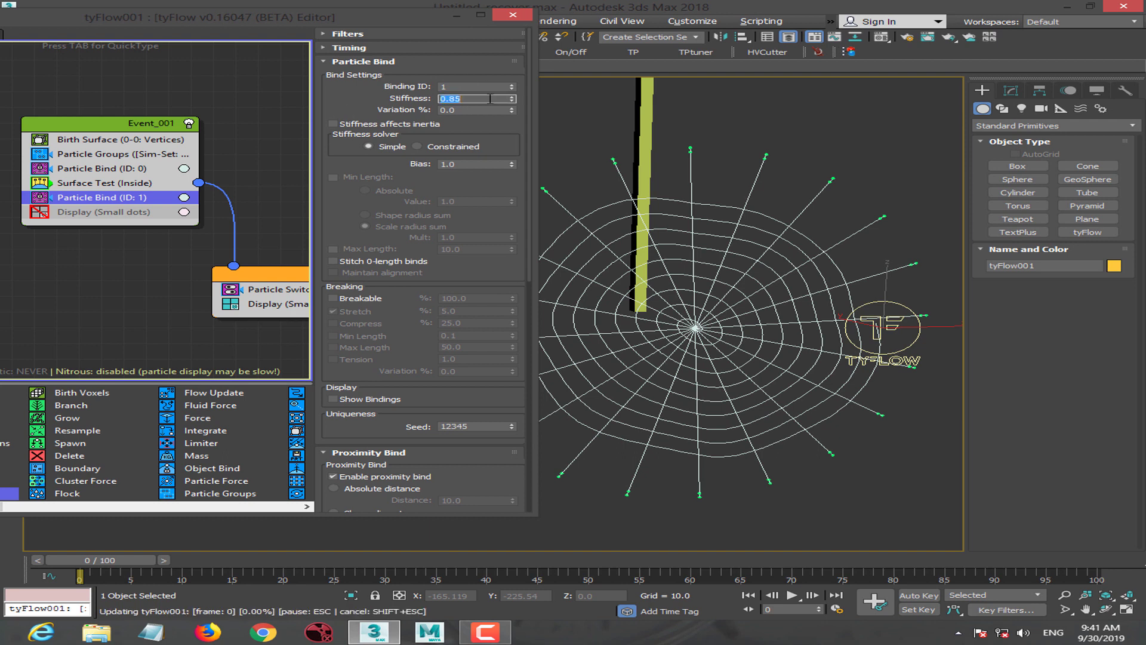
pyautogui.click(466, 164)
pyautogui.write('.5')
pyautogui.press('Return')
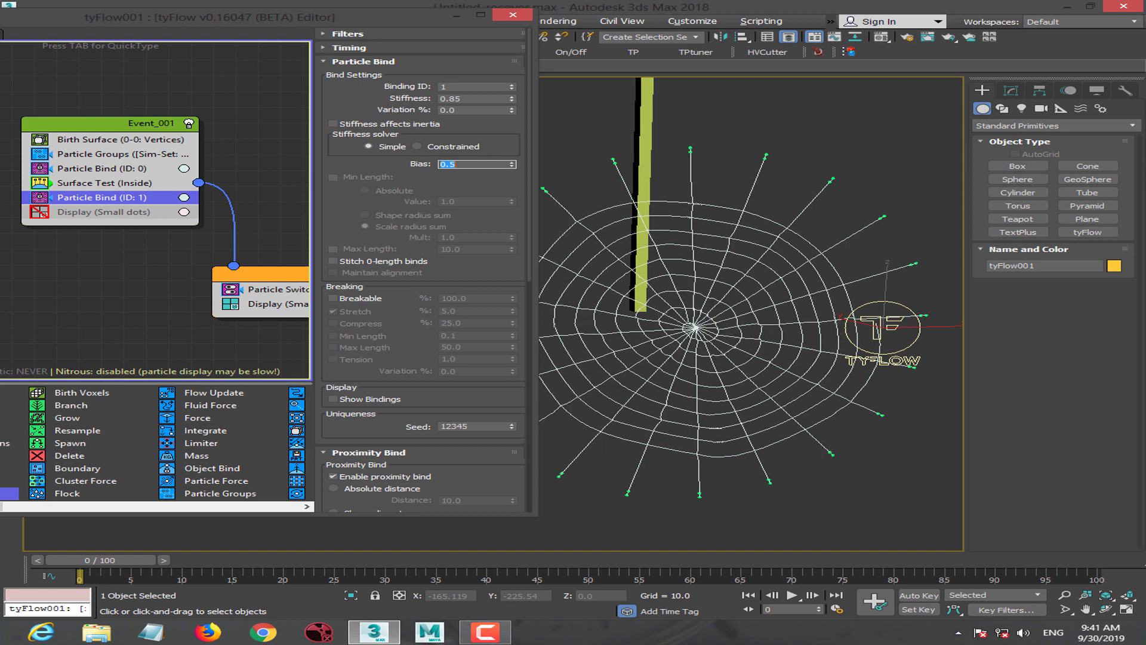
# Scrub the timeline to preview the web, then scroll to the Proximity Bind rollout.
pyautogui.scroll(-3, 421, 330)
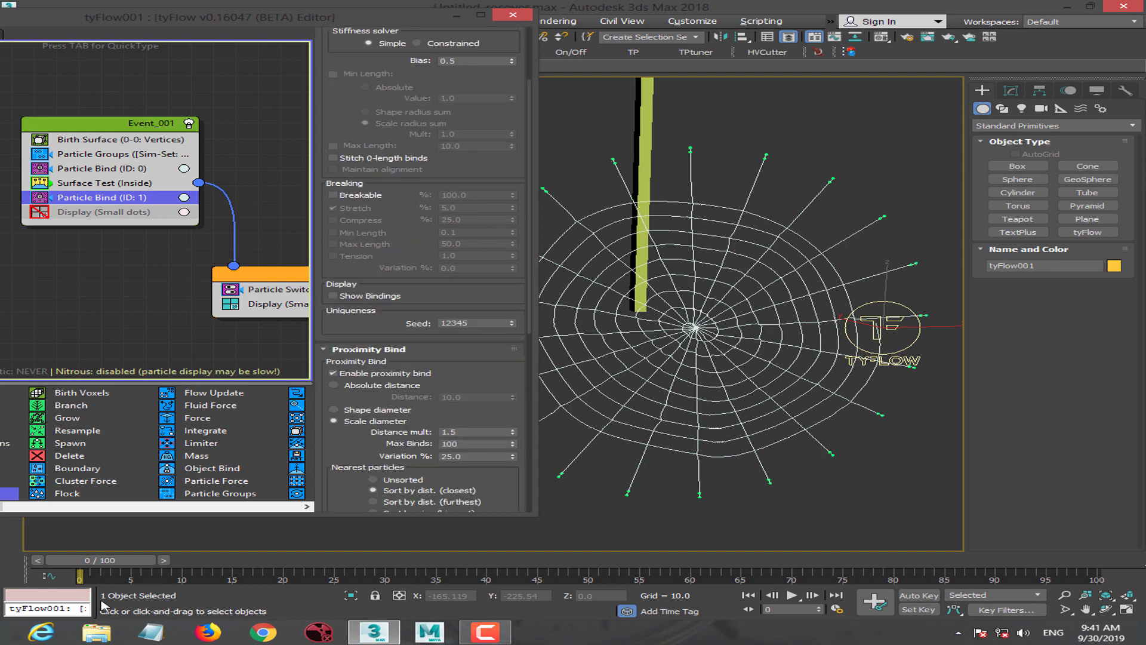
pyautogui.moveTo(92, 561); pyautogui.dragTo(218, 570)
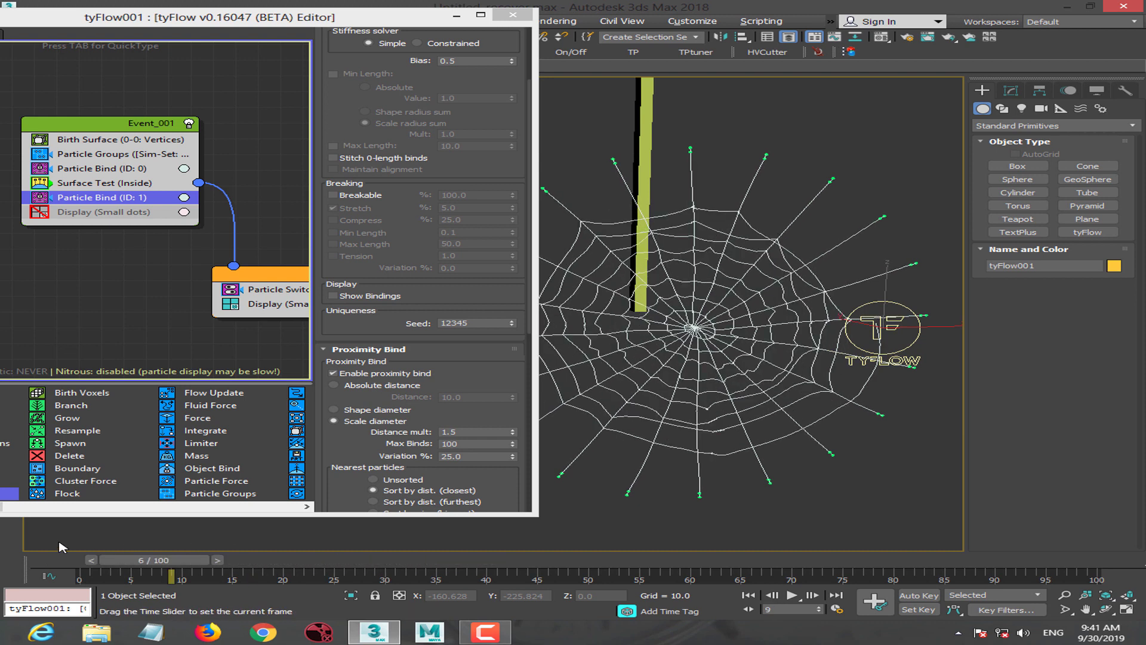
pyautogui.moveTo(218, 570)
pyautogui.mouseDown()
pyautogui.moveTo(123, 543)
pyautogui.moveTo(274, 445)
pyautogui.mouseUp()
pyautogui.moveTo(357, 416)
pyautogui.mouseDown()
pyautogui.moveTo(357, 291)
pyautogui.moveTo(382, 164)
pyautogui.mouseUp()
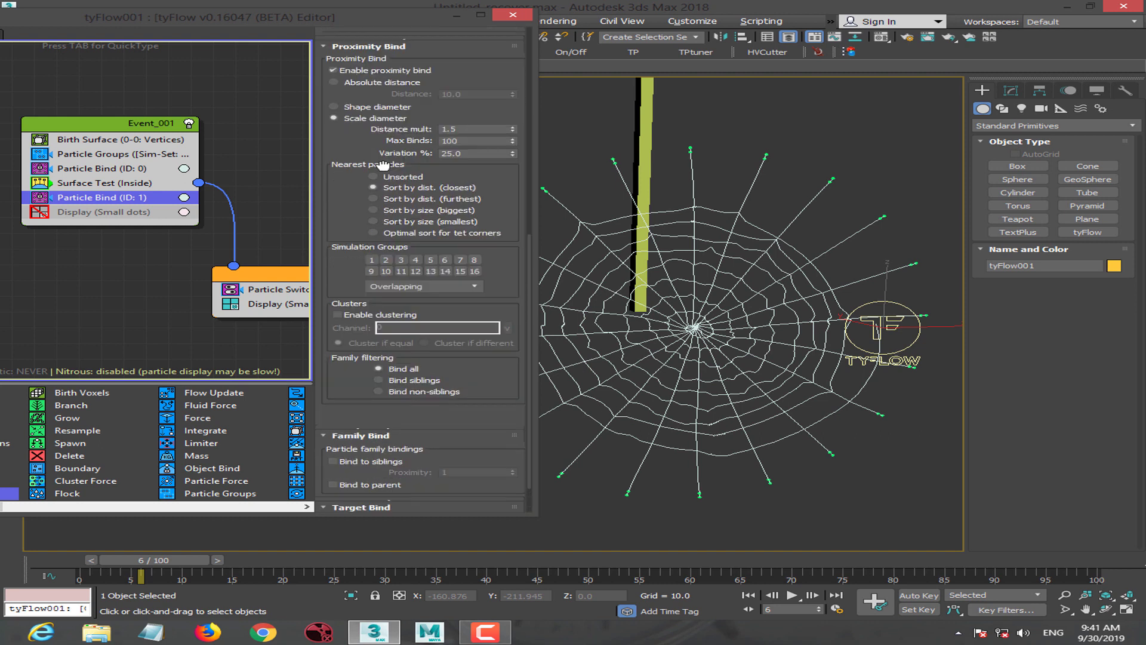
pyautogui.scroll(2, 382, 164)
pyautogui.scroll(1, 367, 144)
pyautogui.scroll(1, 353, 121)
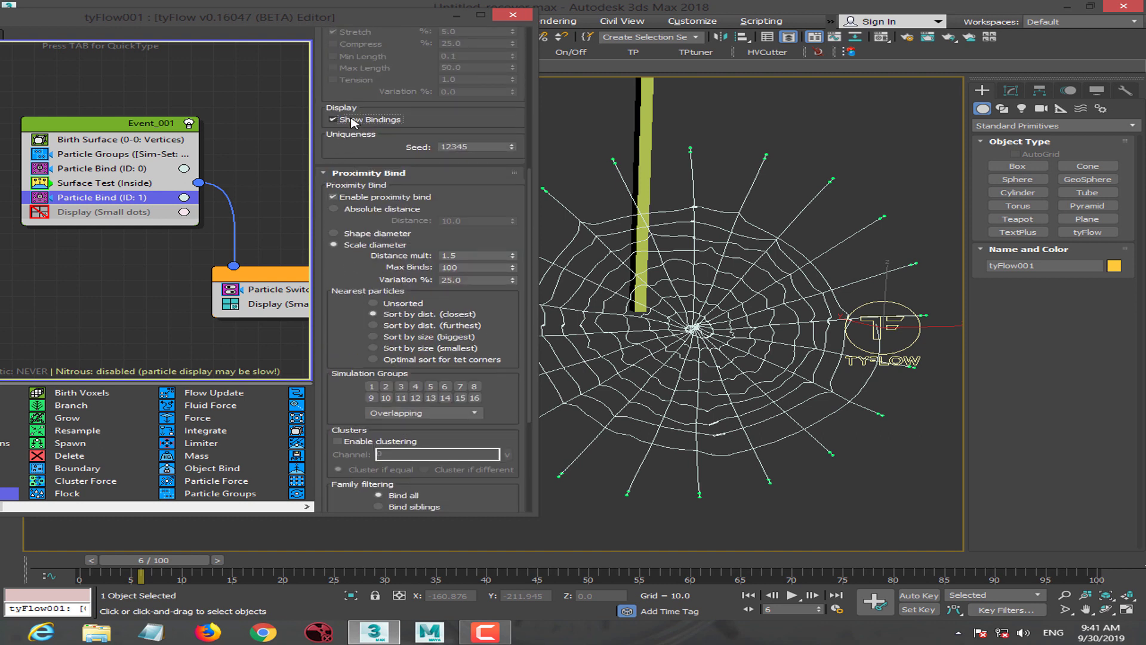
pyautogui.scroll(2, 336, 349)
# Set Particle Bind (ID: 1)'s bindings display colour to red.
pyautogui.click(338, 171)
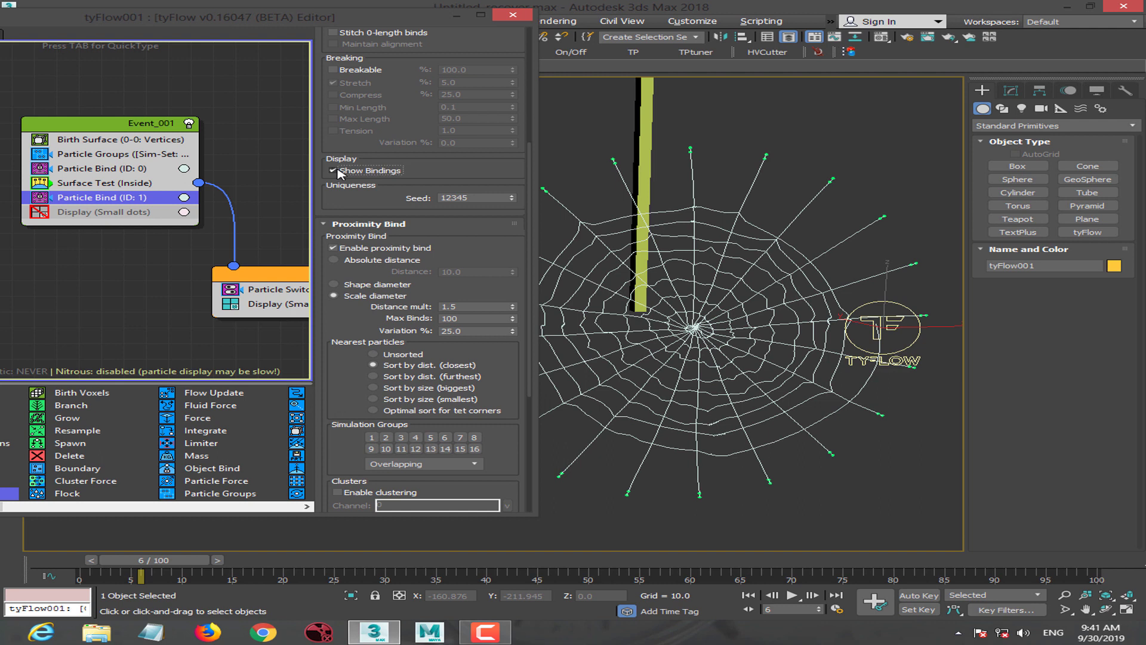
pyautogui.scroll(1, 334, 197)
pyautogui.click(185, 198)
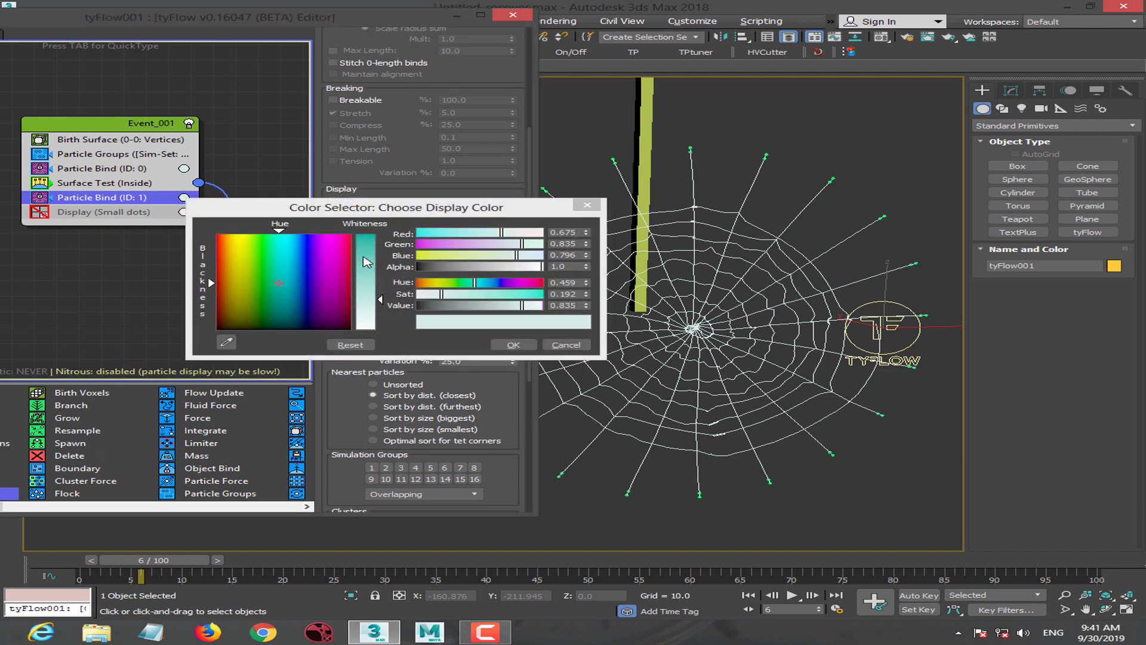
pyautogui.moveTo(380, 299); pyautogui.dragTo(381, 235)
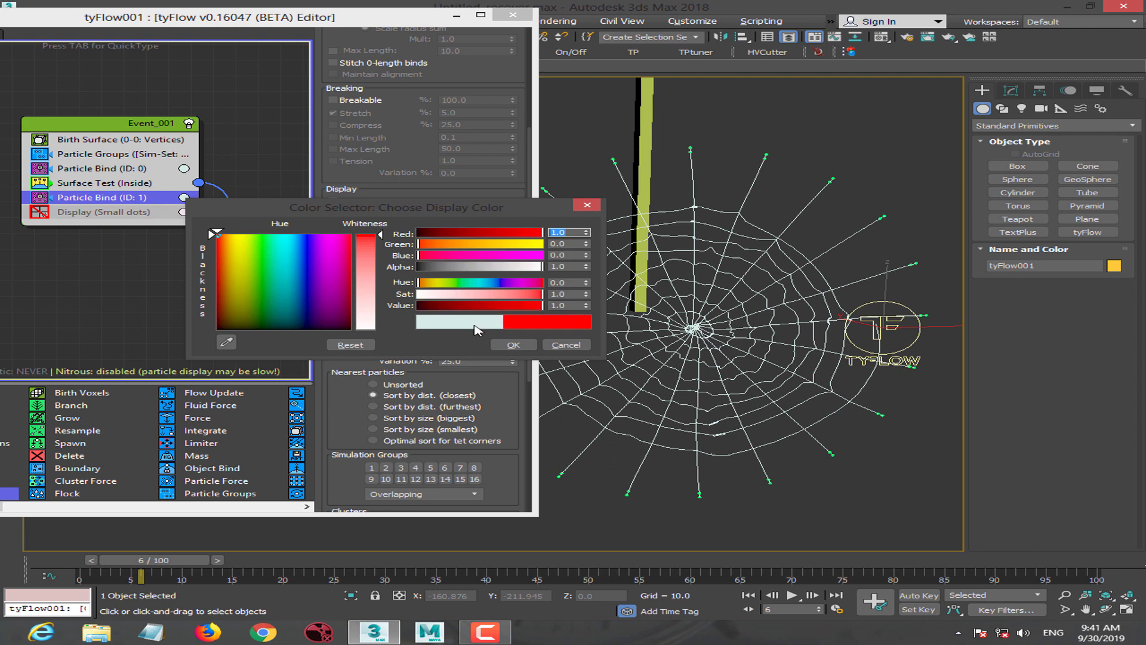
pyautogui.click(514, 345)
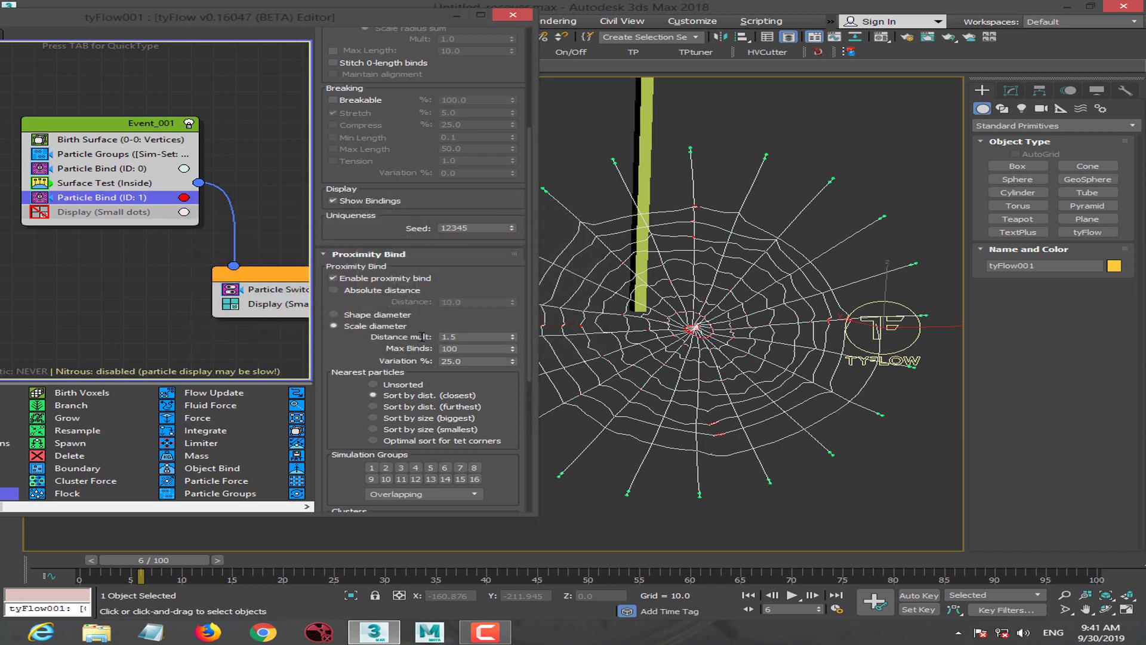
# Try a proximity distance multiplier of 10 and rewind the simulation to frame 0.
pyautogui.doubleClick(442, 337)
pyautogui.write('10')
pyautogui.press('Return')
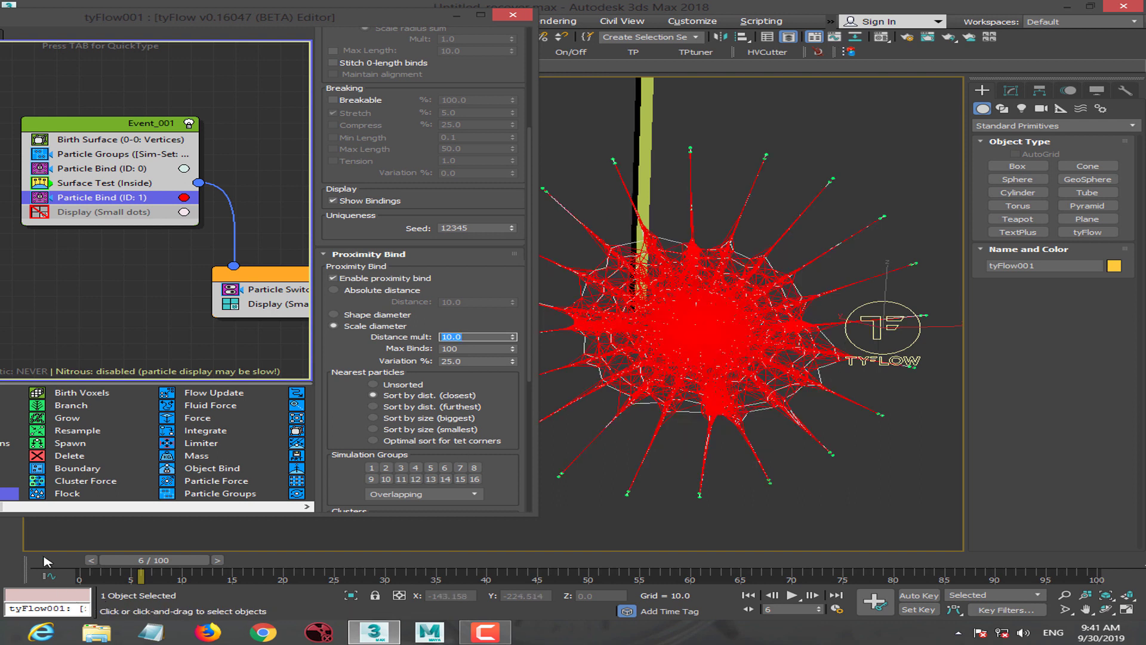
pyautogui.moveTo(47, 561); pyautogui.dragTo(43, 561)
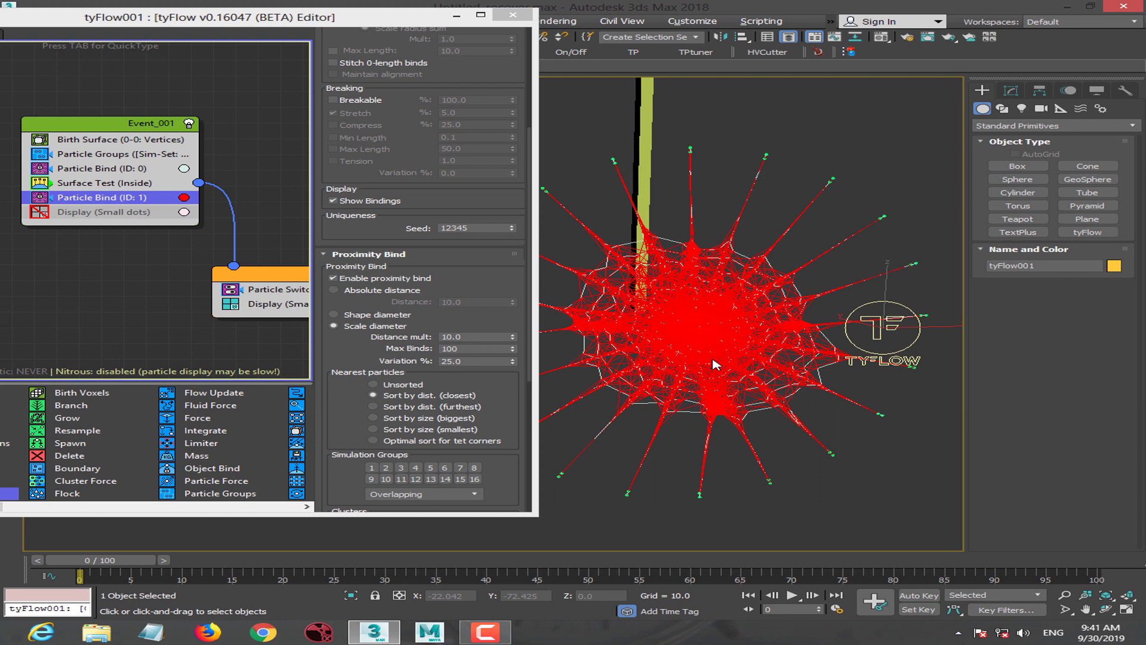
pyautogui.moveTo(640, 369); pyautogui.dragTo(627, 373, button='middle')
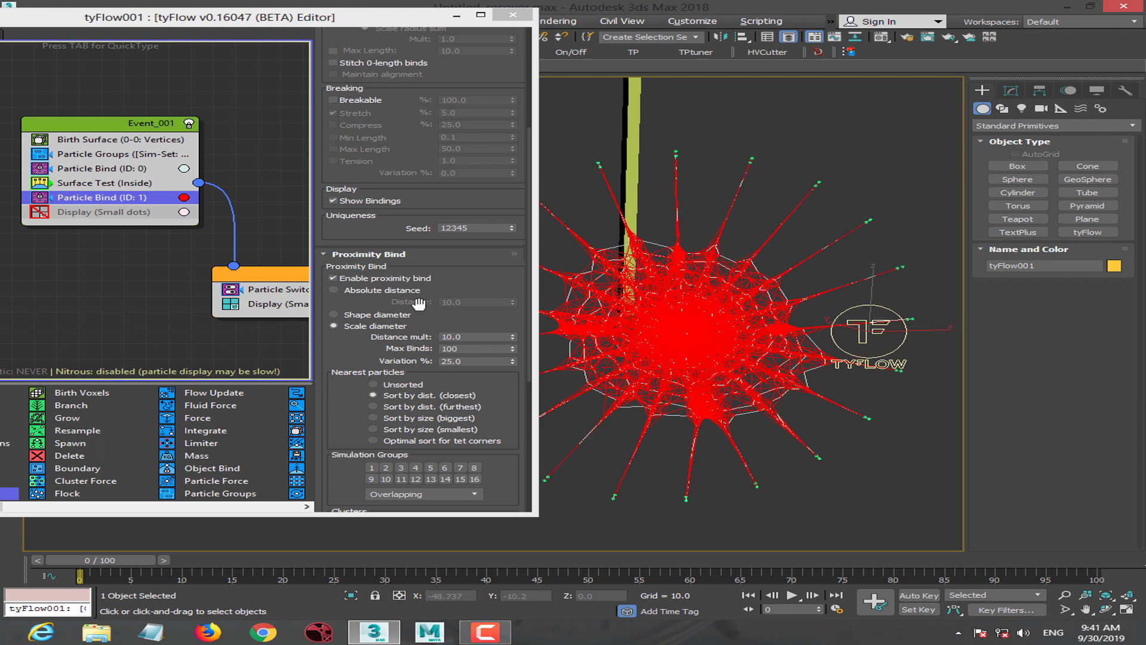
# Set max binds to 10 and distance multiplier to 7.0, re-showing the red bindings.
pyautogui.click(333, 202)
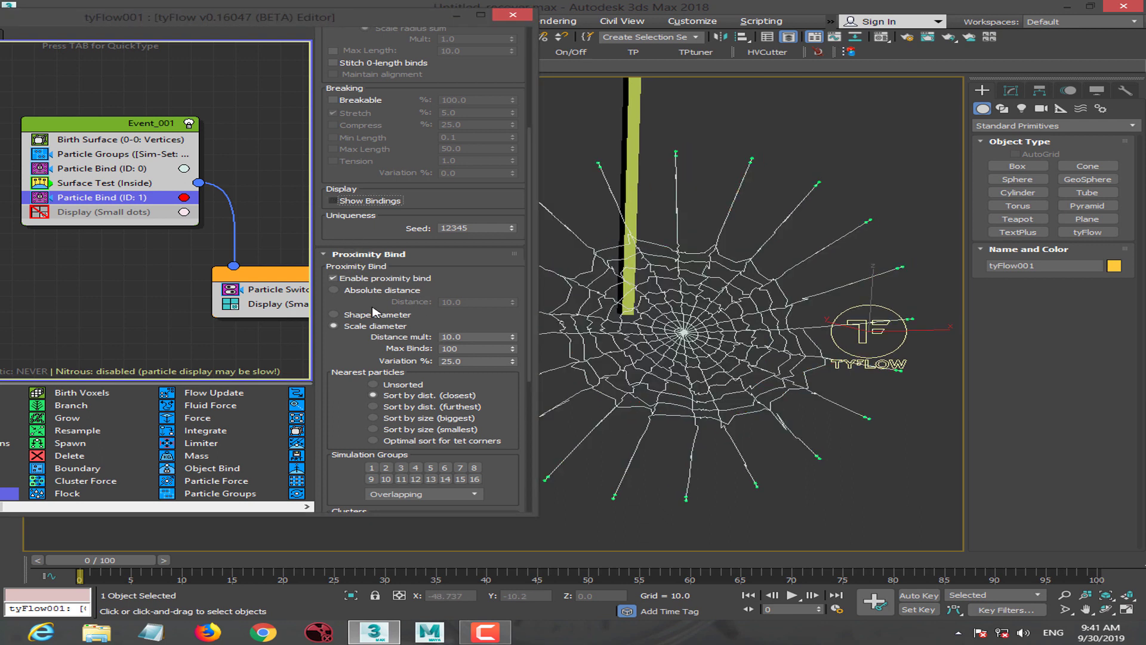
pyautogui.scroll(2, 764, 343)
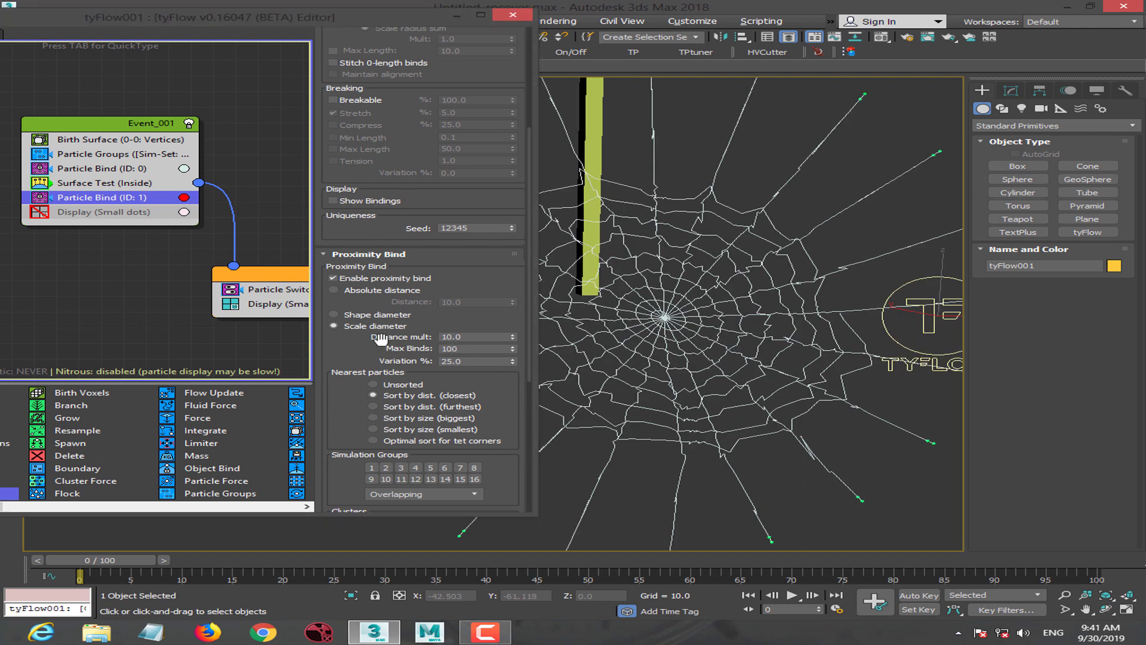
pyautogui.press('BackSpace')
pyautogui.rightClick(358, 378)
pyautogui.moveTo(345, 360)
pyautogui.mouseDown()
pyautogui.moveTo(345, 347)
pyautogui.moveTo(345, 365)
pyautogui.mouseUp()
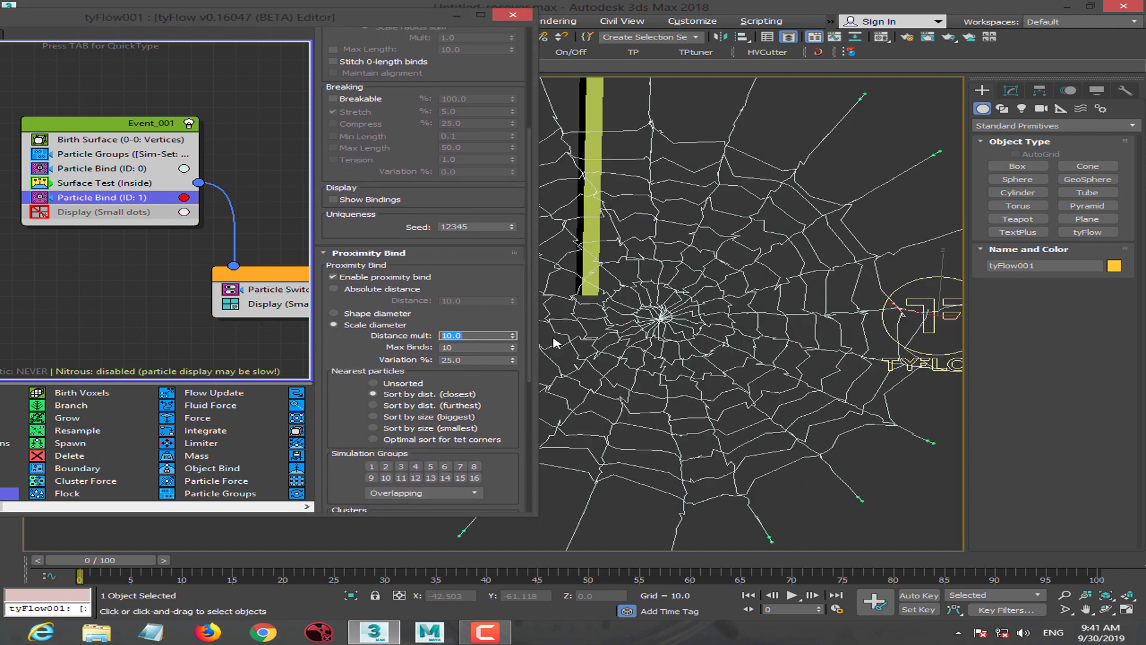
pyautogui.write('7')
pyautogui.press('Return')
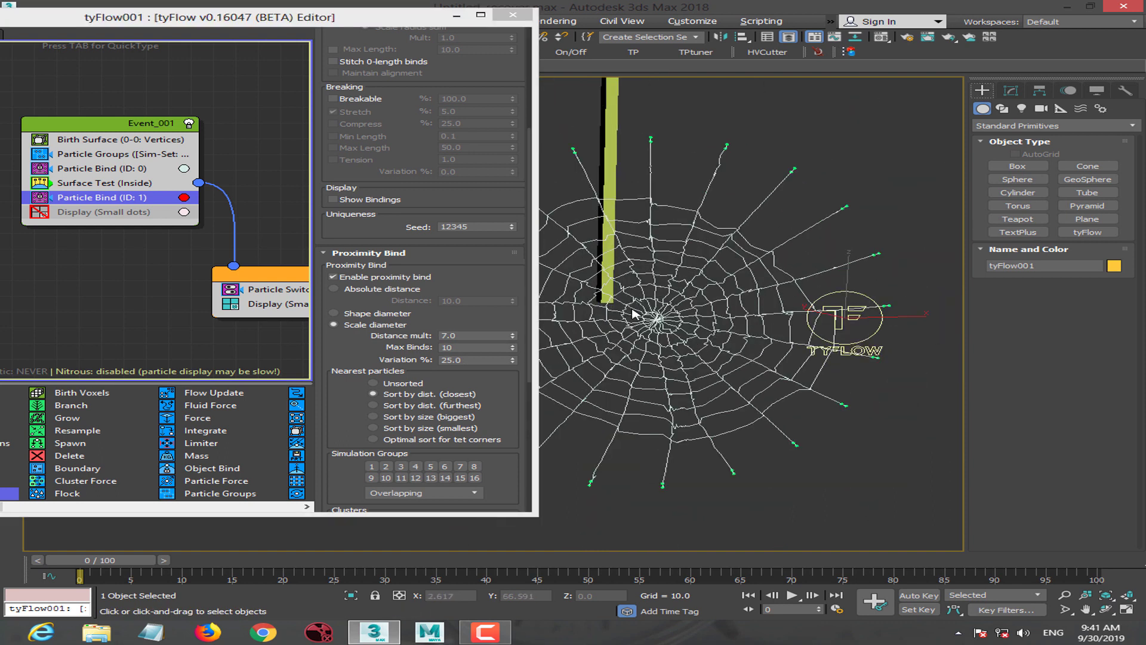
pyautogui.doubleClick(454, 335)
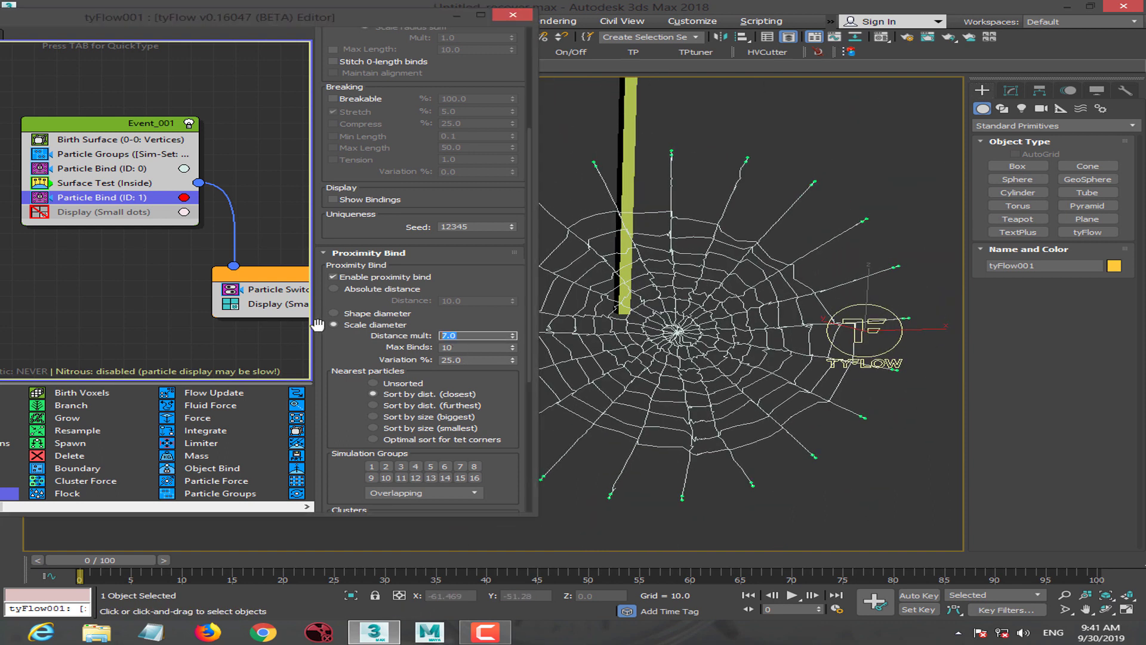
pyautogui.write('7')
pyautogui.press('Return')
pyautogui.click(349, 201)
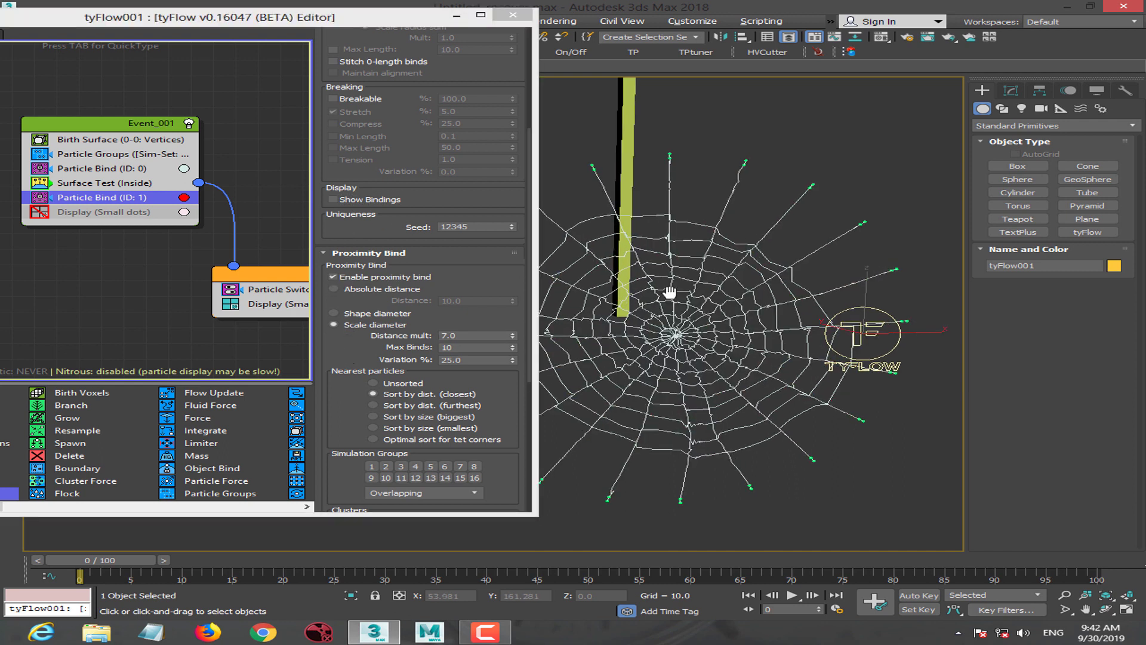
pyautogui.click(122, 171)
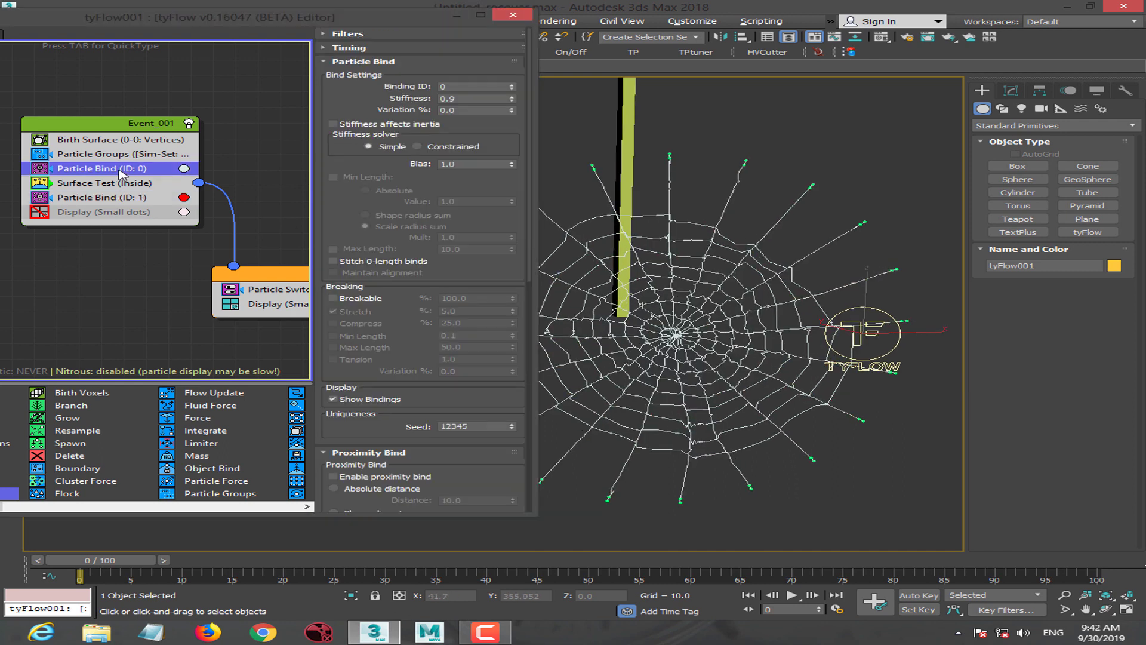
# Set Particle Bind (ID: 0) bias to 0.5 and stiffness to 0.8, after trying 0.7.
pyautogui.doubleClick(461, 166)
pyautogui.write('0.5')
pyautogui.press('Return')
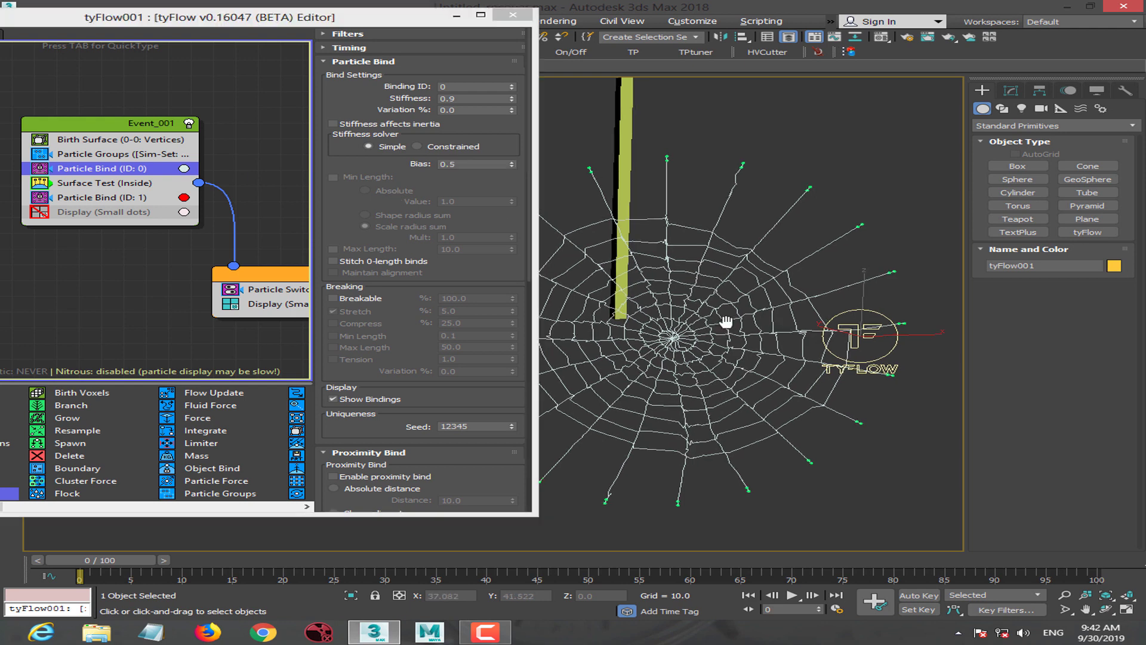
pyautogui.doubleClick(475, 98)
pyautogui.write('0.7')
pyautogui.press('Return')
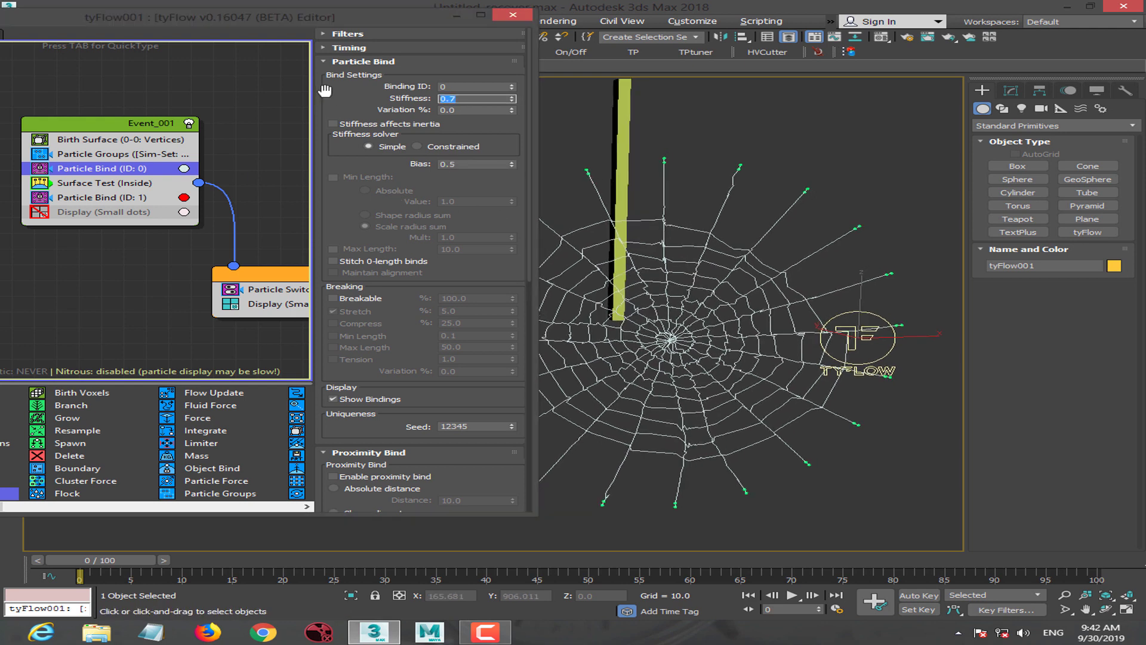
pyautogui.write('0.8')
pyautogui.press('Return')
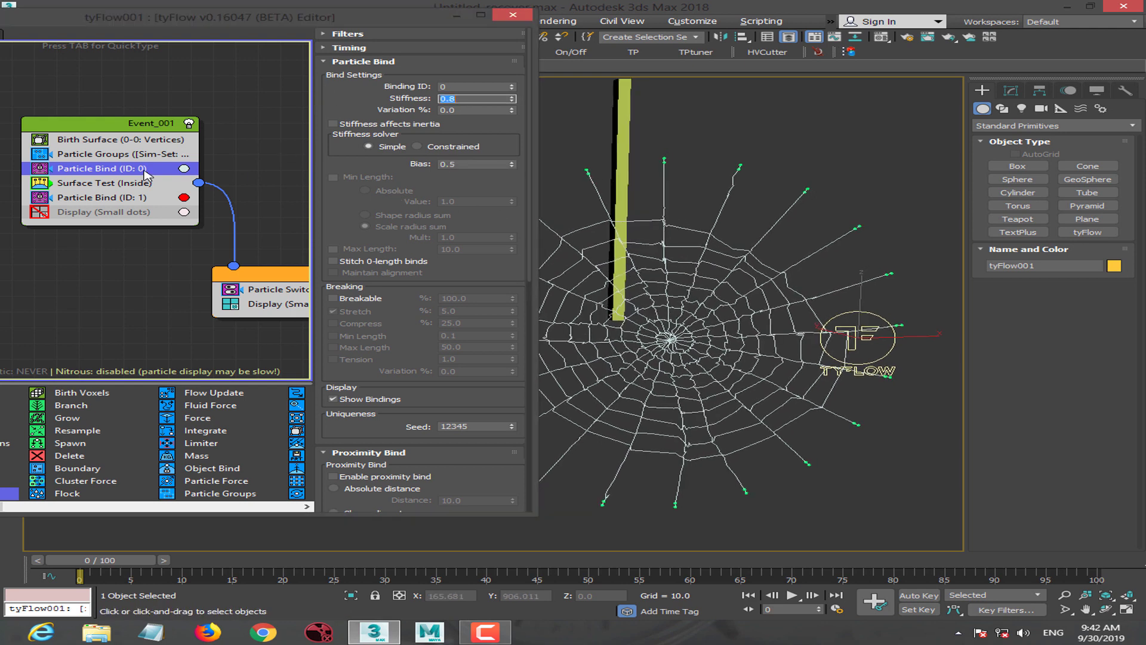
# Set Particle Bind (ID: 1) bias to 0.7, preview the web, and rewind to frame 0.
pyautogui.click(119, 197)
pyautogui.moveTo(379, 330); pyautogui.dragTo(379, 297)
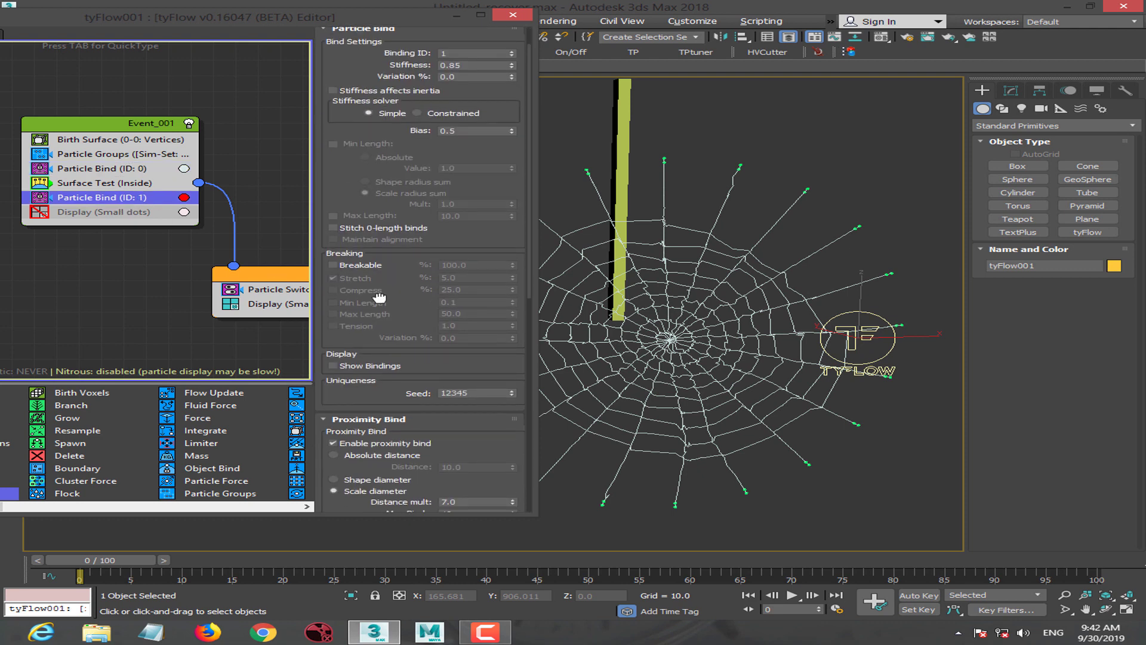
pyautogui.moveTo(98, 561); pyautogui.dragTo(197, 562)
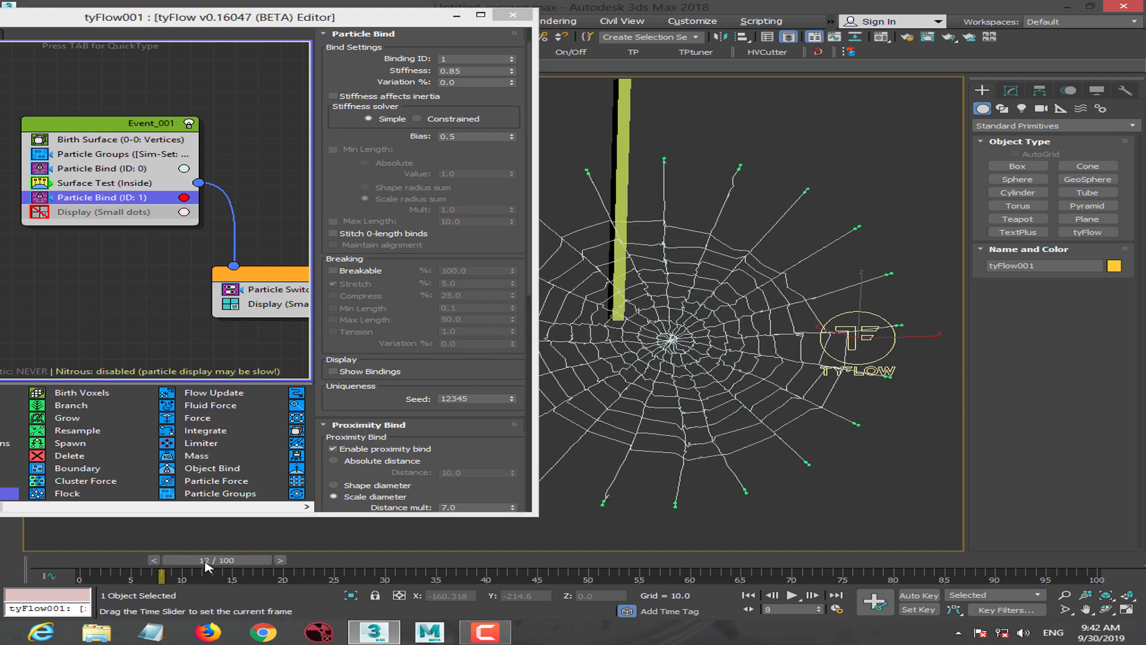
pyautogui.scroll(-1, 340, 388)
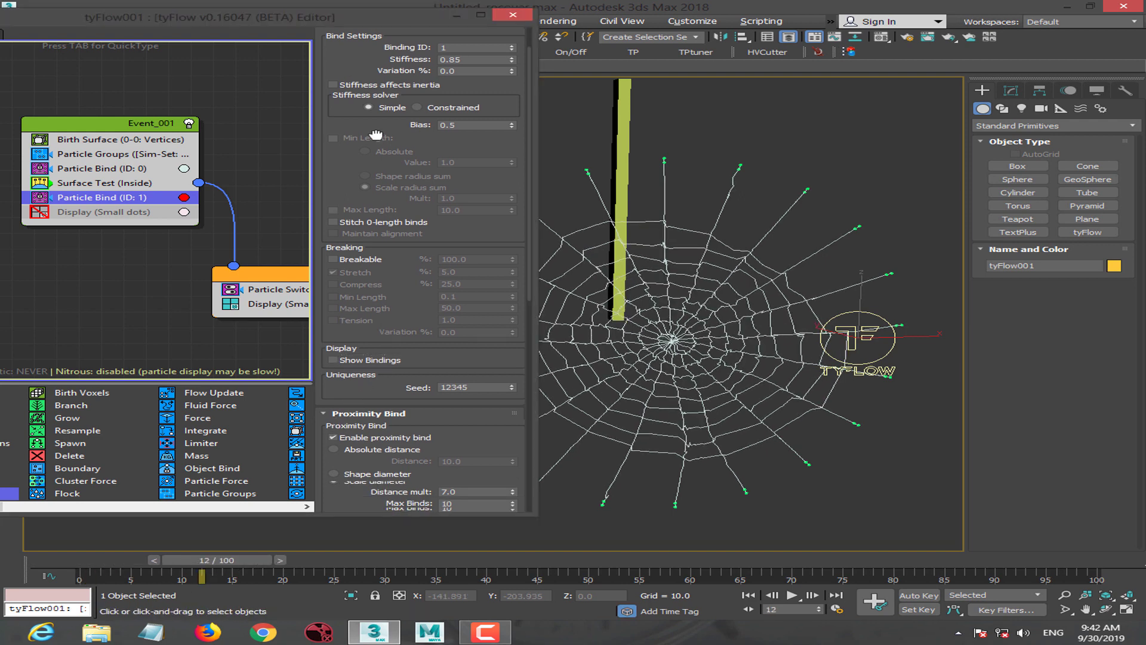
pyautogui.scroll(-4, 345, 281)
pyautogui.scroll(2, 345, 280)
pyautogui.scroll(3, 406, 179)
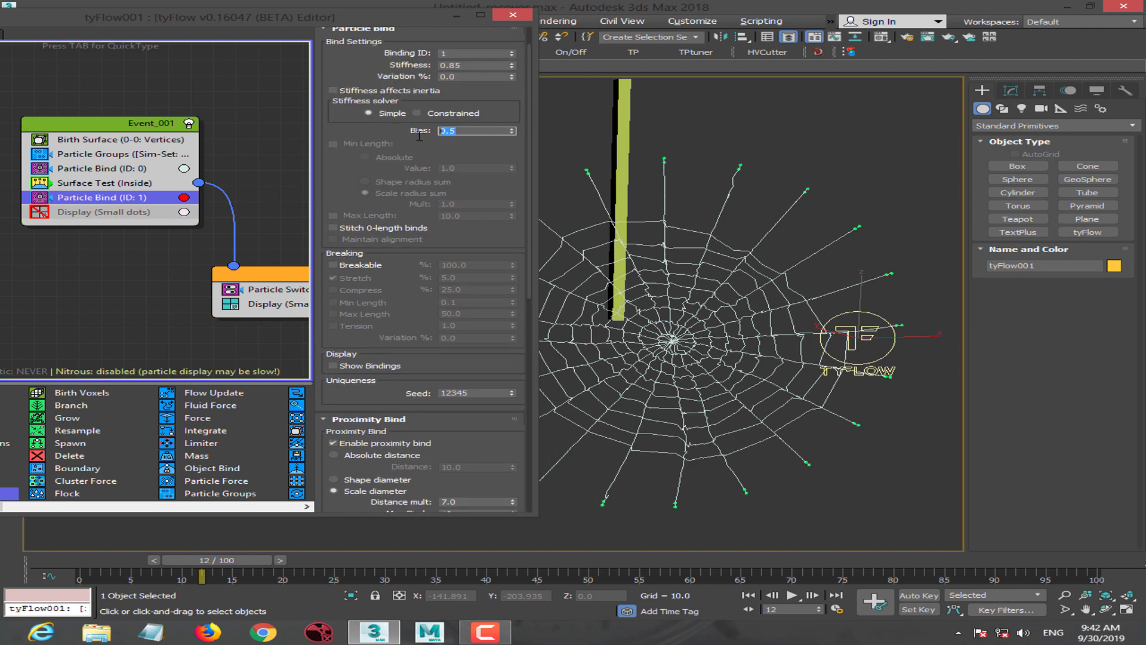
pyautogui.write('.7')
pyautogui.write('0.7')
pyautogui.press('Return')
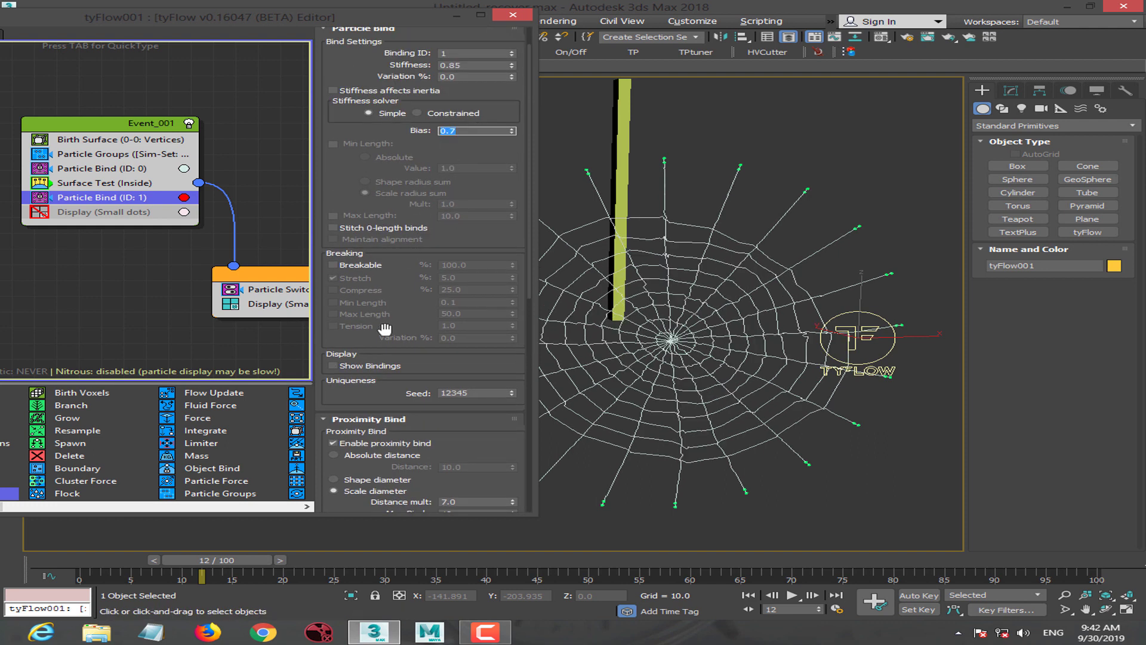
pyautogui.scroll(1, 384, 292)
pyautogui.press('/')
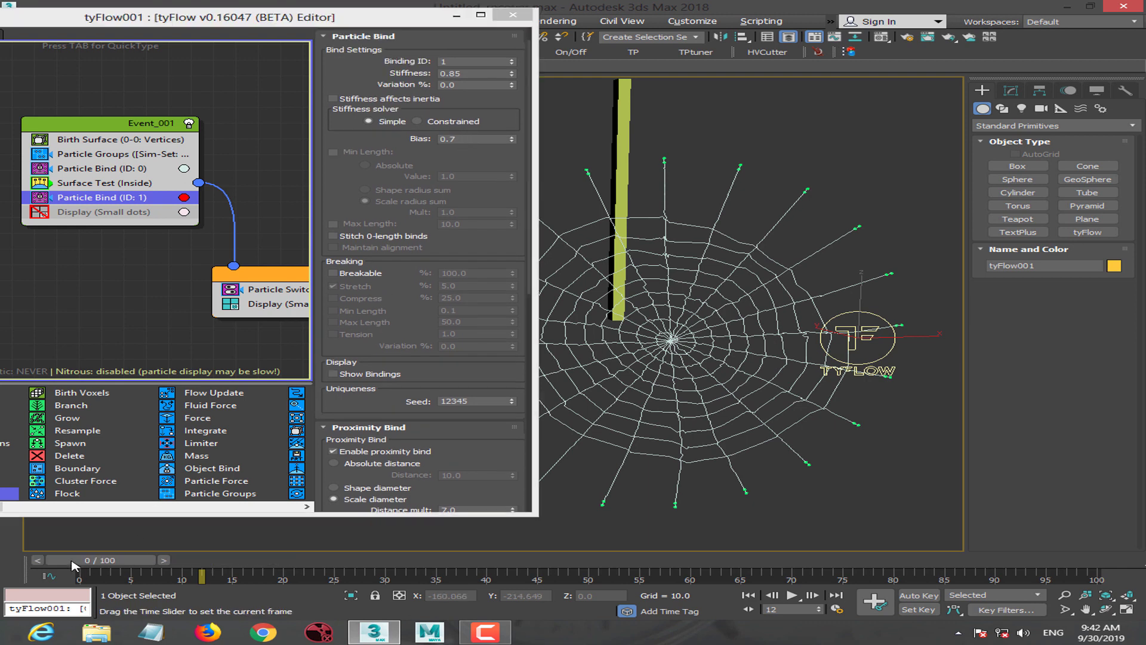
pyautogui.press('Home')
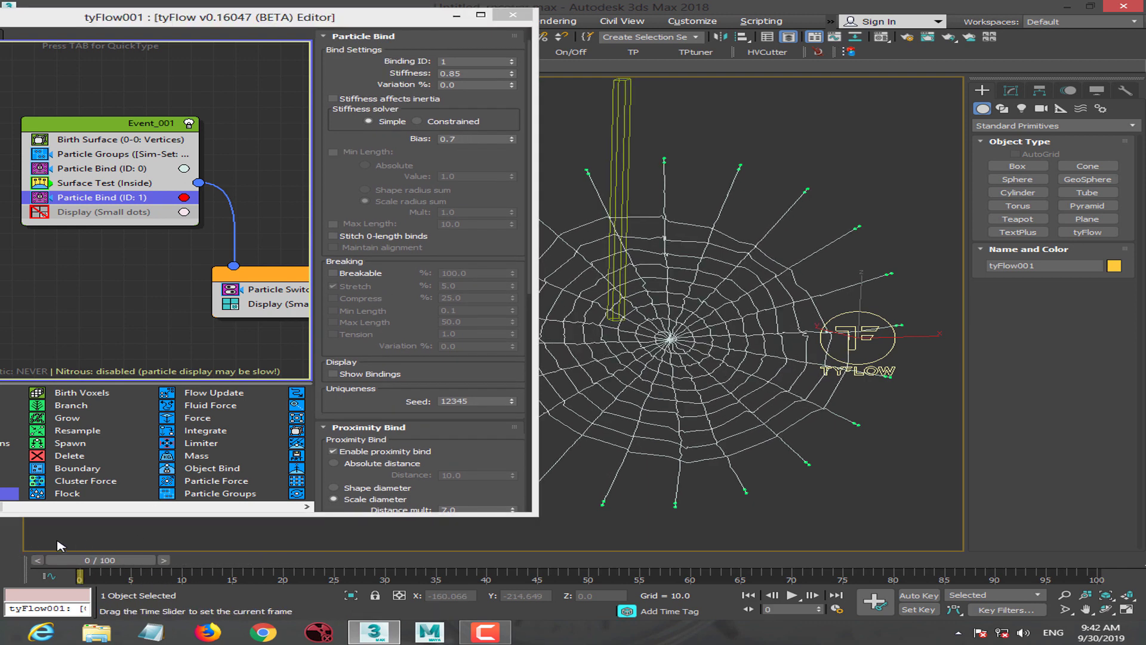
pyautogui.doubleClick(469, 138)
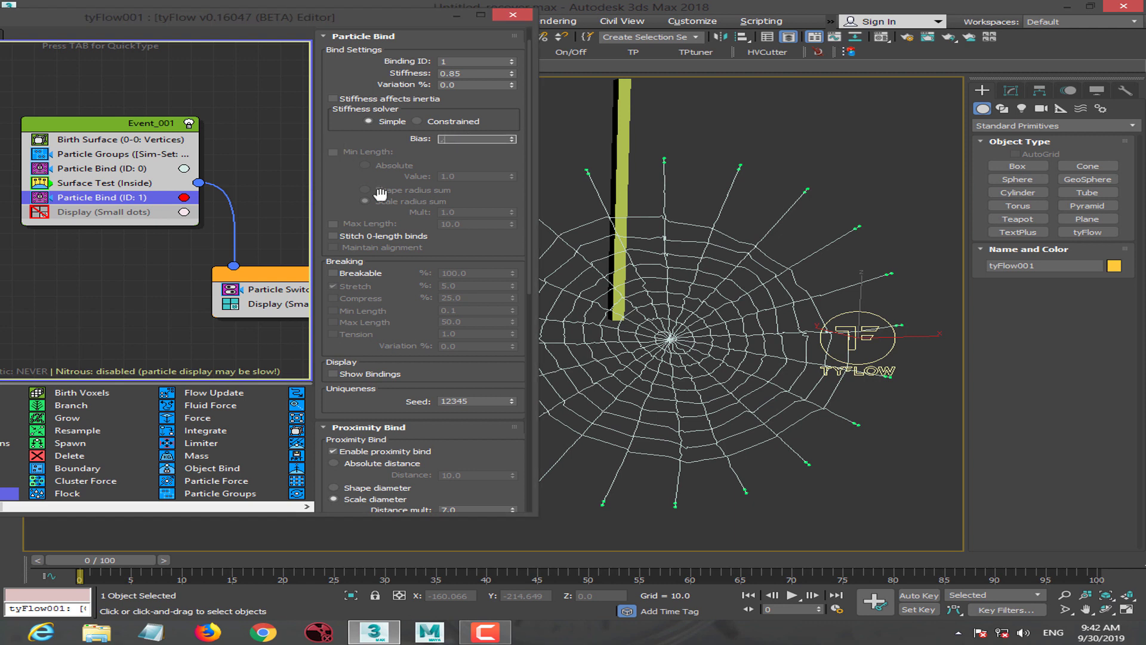
pyautogui.write('0.5')
# Lower the Max Binds value and show the binding lines on the web.
pyautogui.scroll(-3, 380, 265)
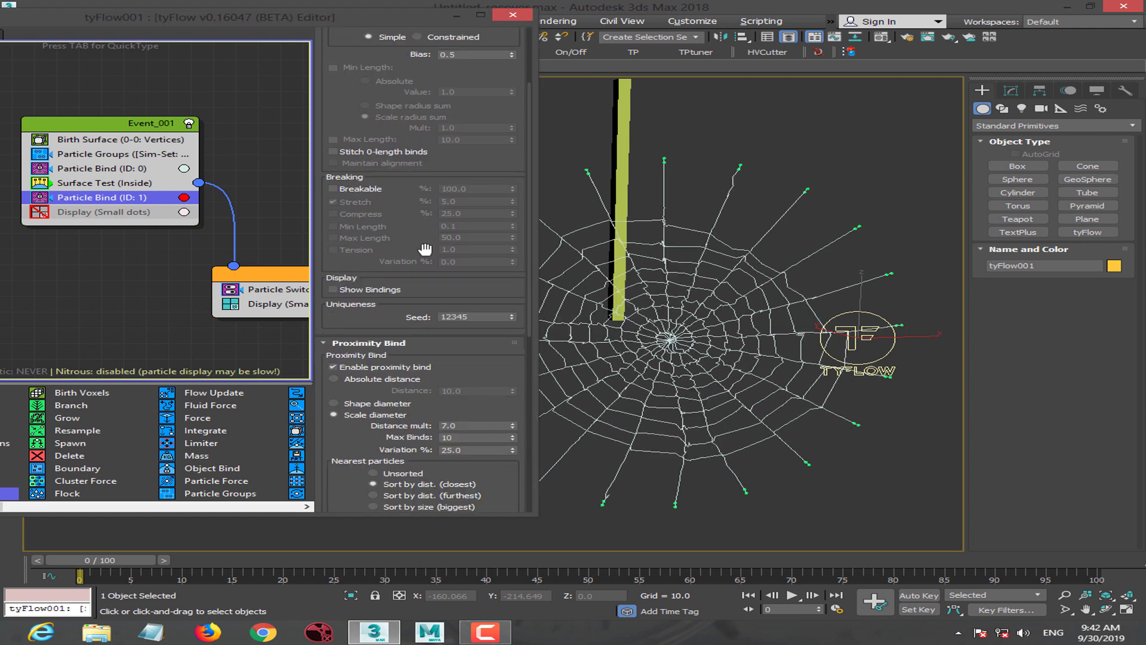
pyautogui.scroll(-2, 367, 320)
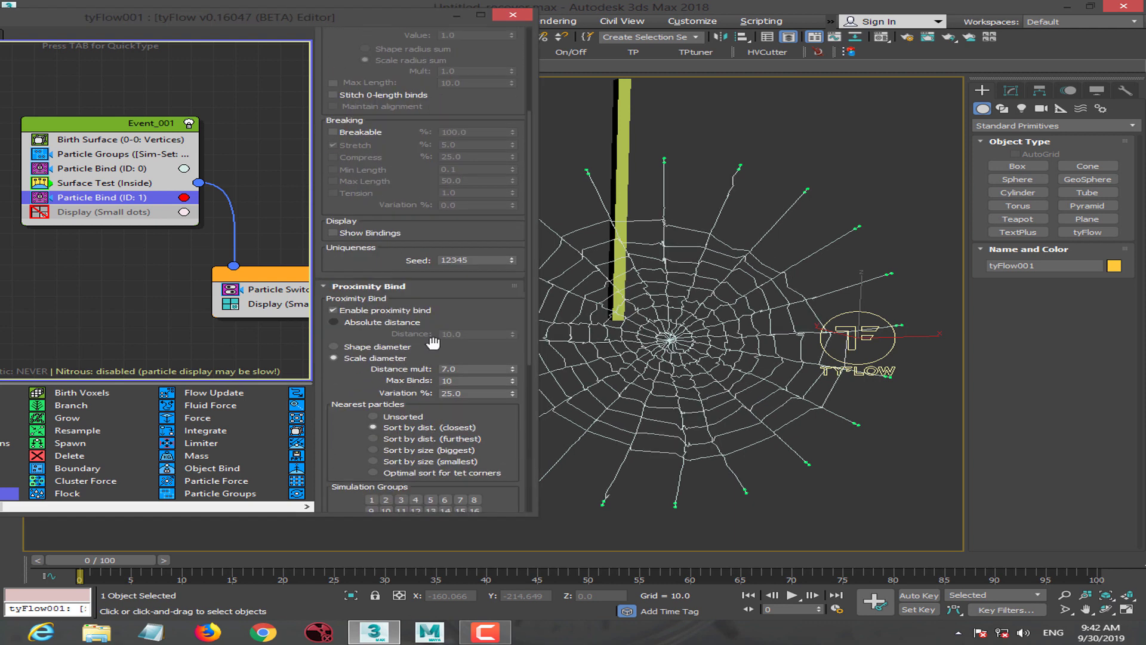
pyautogui.doubleClick(467, 371)
pyautogui.doubleClick(476, 382)
pyautogui.write('5')
pyautogui.press('Return')
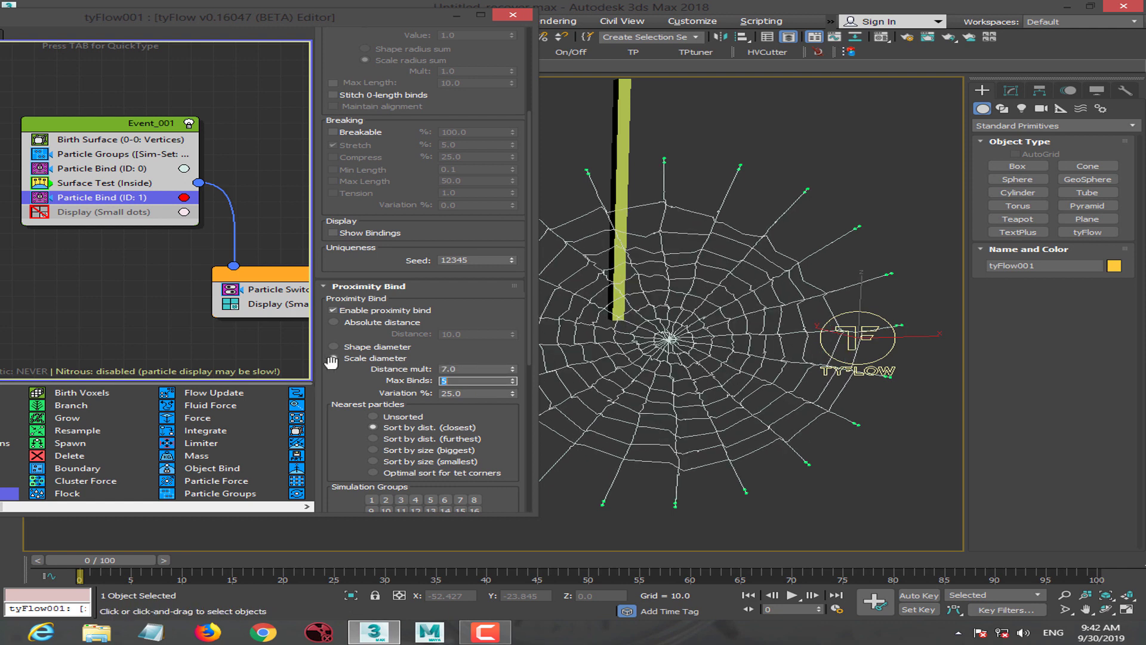
pyautogui.click(332, 233)
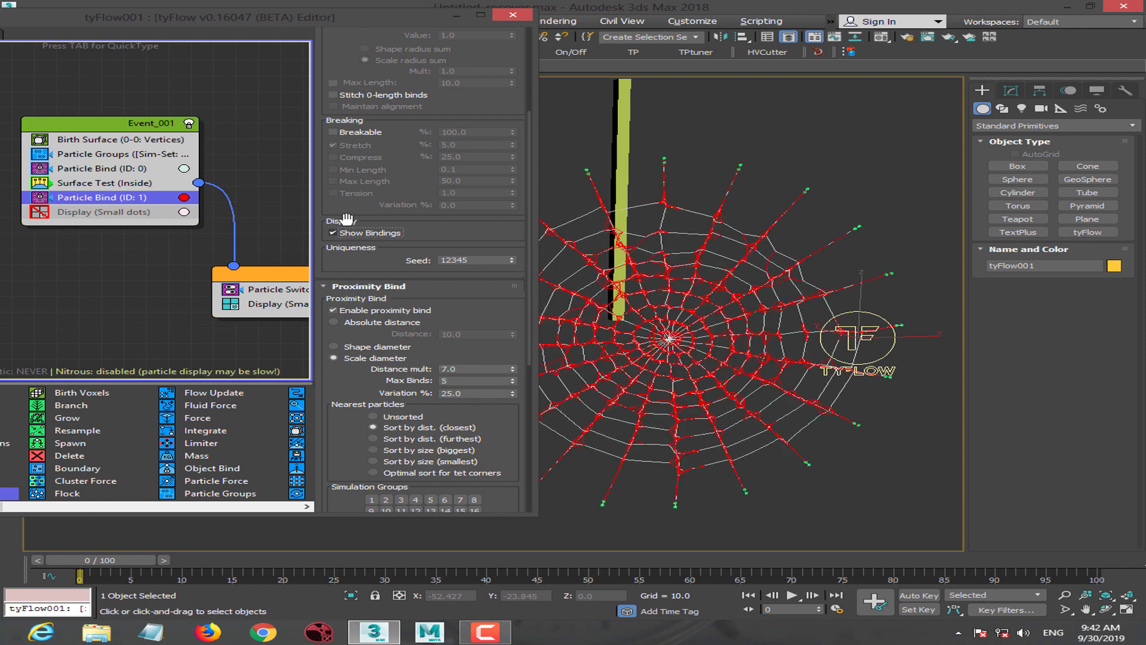
# Try Distance mult values of 10 and then 15, and hide the binding lines again.
pyautogui.scroll(-2, 353, 182)
pyautogui.doubleClick(465, 335)
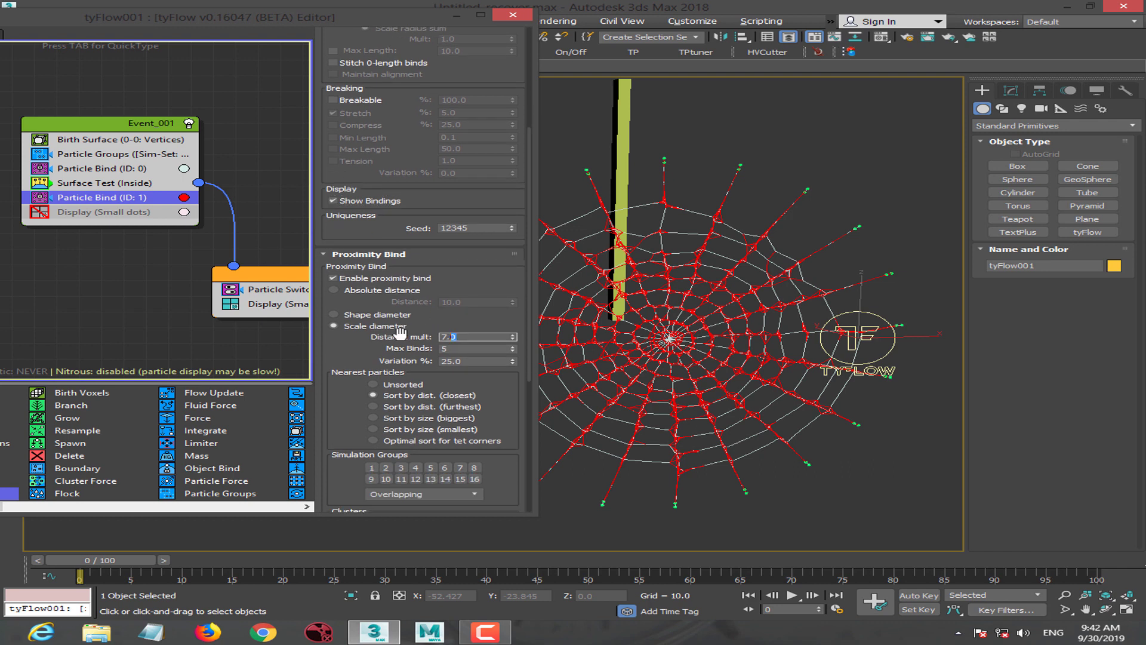
pyautogui.write('10')
pyautogui.press('Return')
pyautogui.write('0')
pyautogui.press('Return')
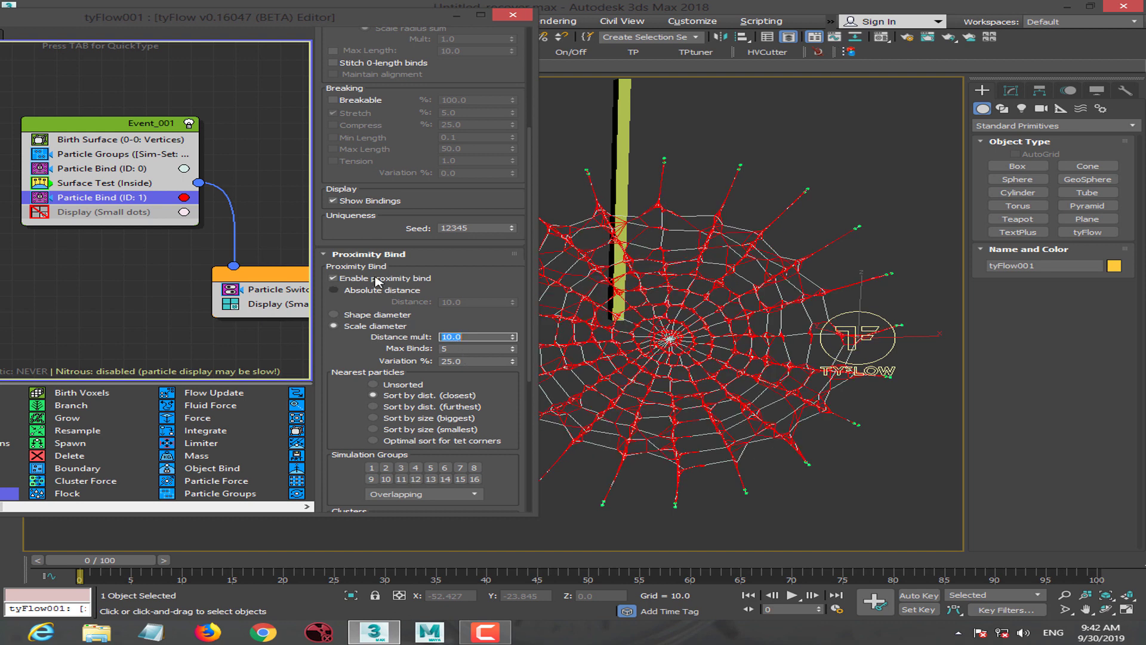
pyautogui.click(333, 200)
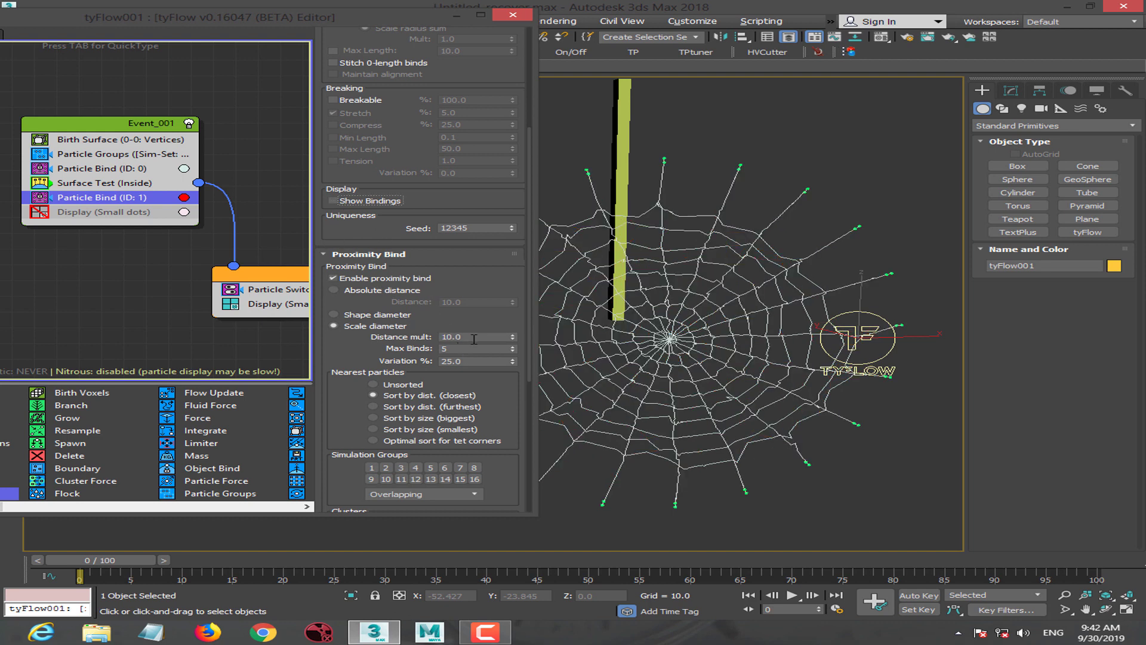
pyautogui.write('15')
pyautogui.press('Return')
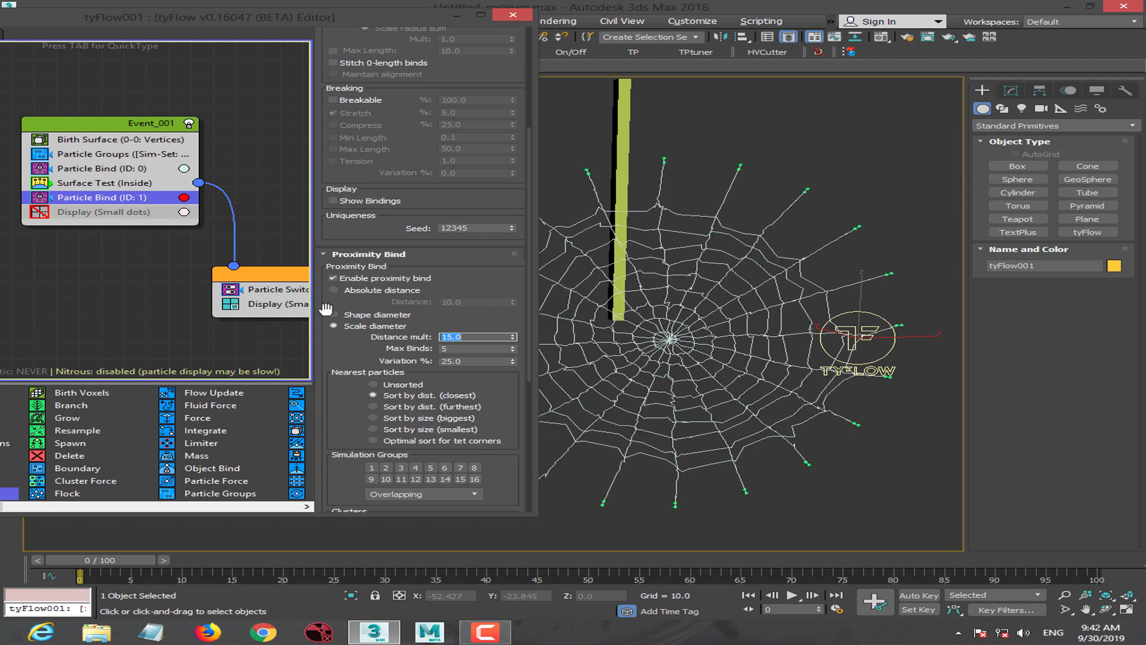
# Set Variation to 10%, Max Binds to 10 and Distance mult to 6.0.
pyautogui.click(449, 350)
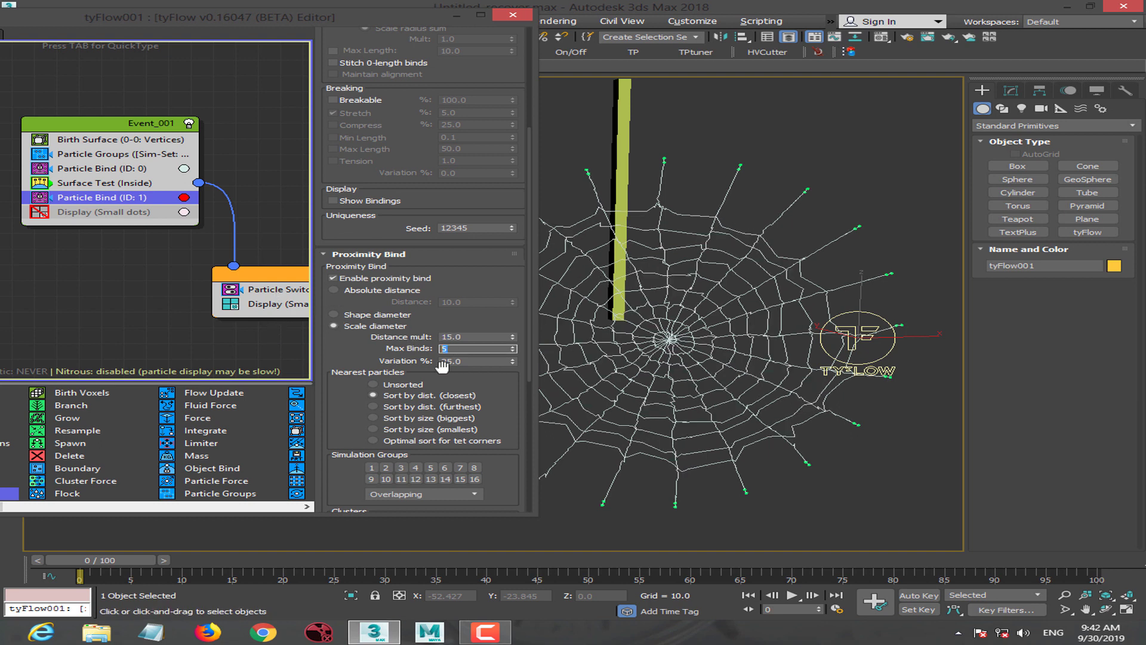
pyautogui.click(478, 362)
pyautogui.write('10')
pyautogui.press('Return')
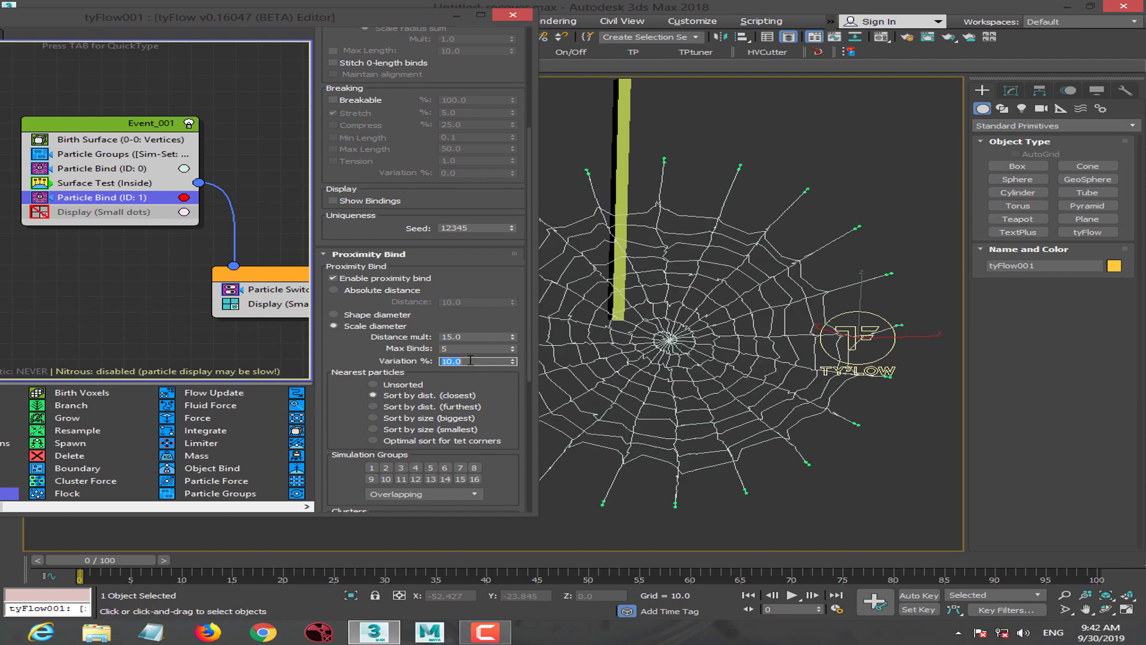
pyautogui.click(474, 349)
pyautogui.write('10')
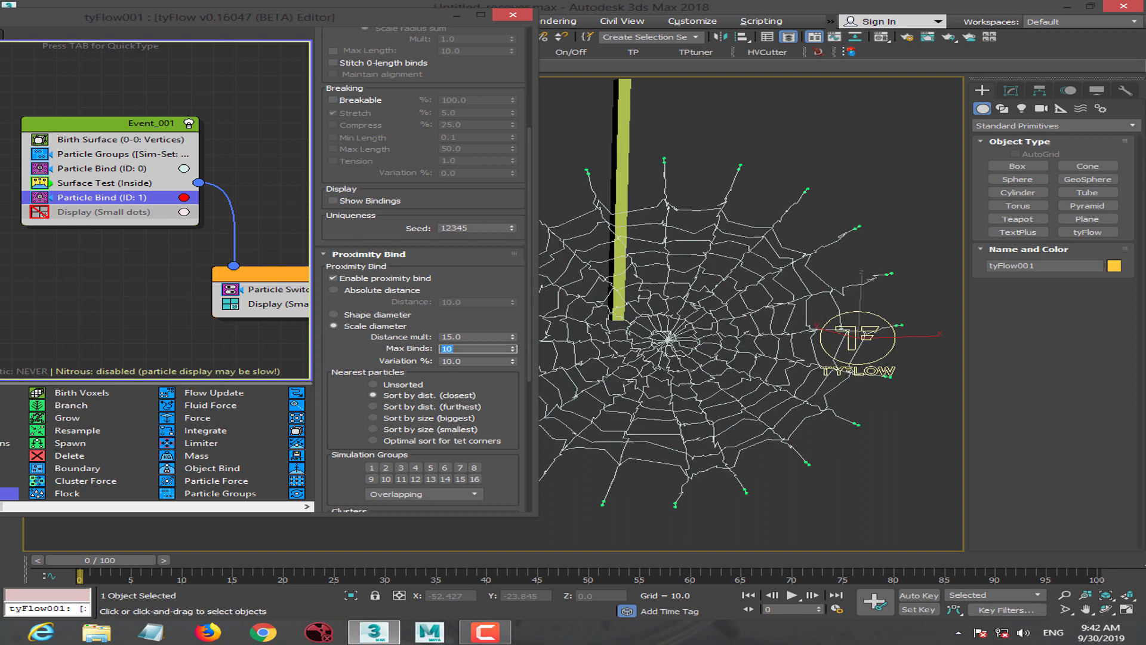
pyautogui.click(449, 336)
pyautogui.write('2')
pyautogui.press('Return')
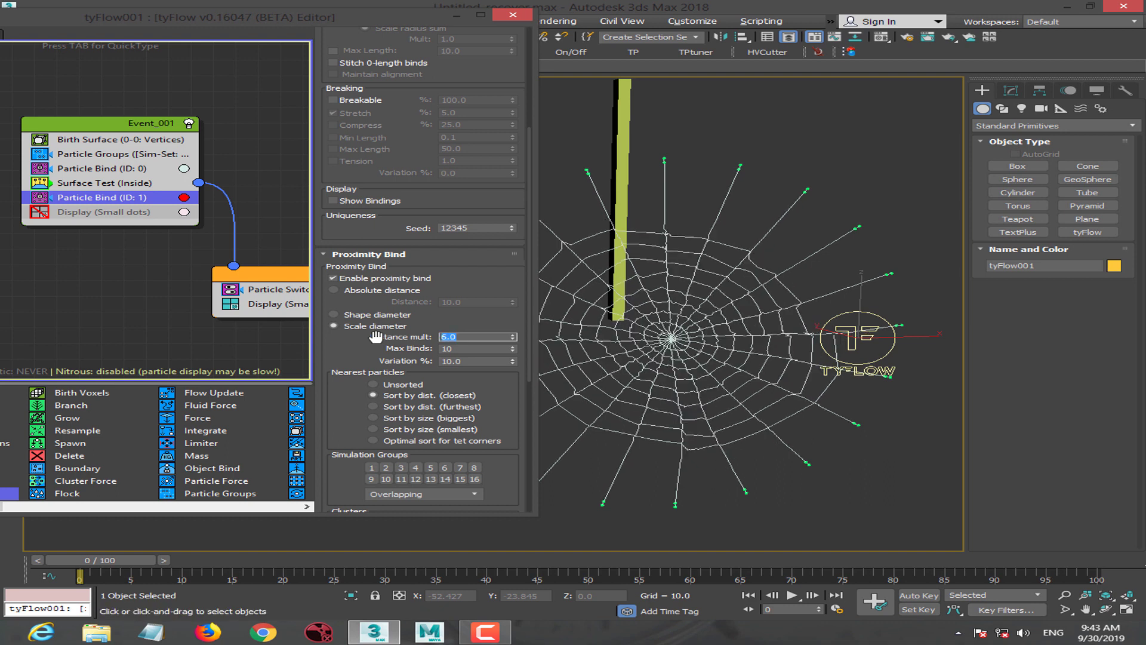
pyautogui.write('6')
pyautogui.press('Return')
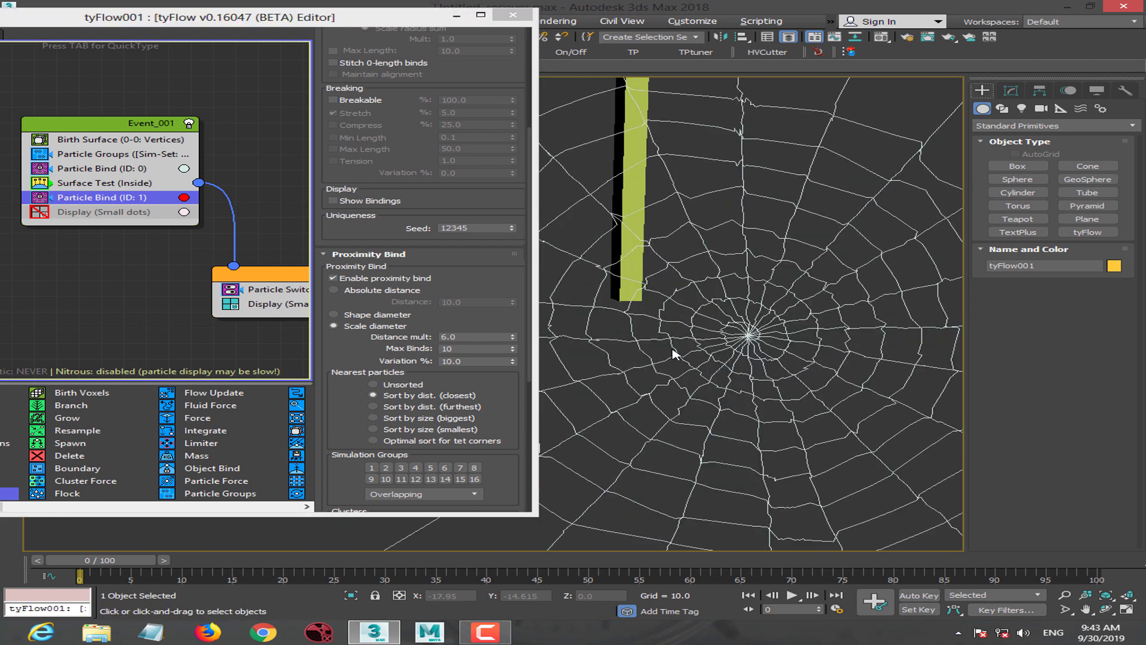
# Preview the web to frame 12, rewind to frame 0, and deselect Particle Bind.
pyautogui.moveTo(668, 334); pyautogui.dragTo(688, 351, button='middle')
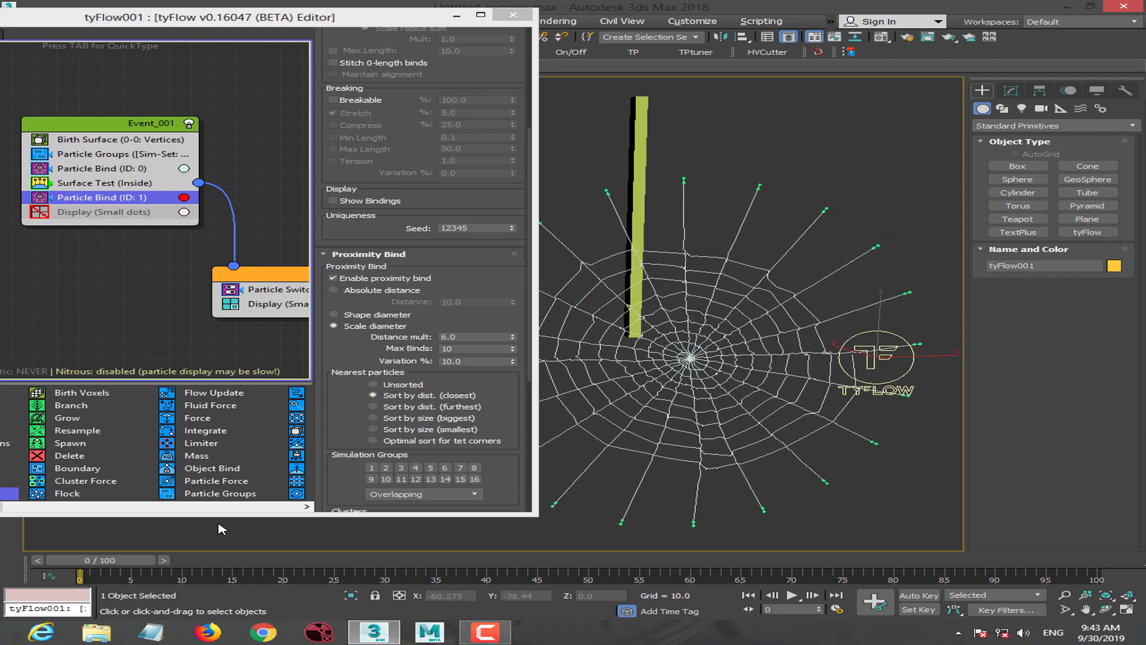
pyautogui.moveTo(194, 560); pyautogui.dragTo(231, 561)
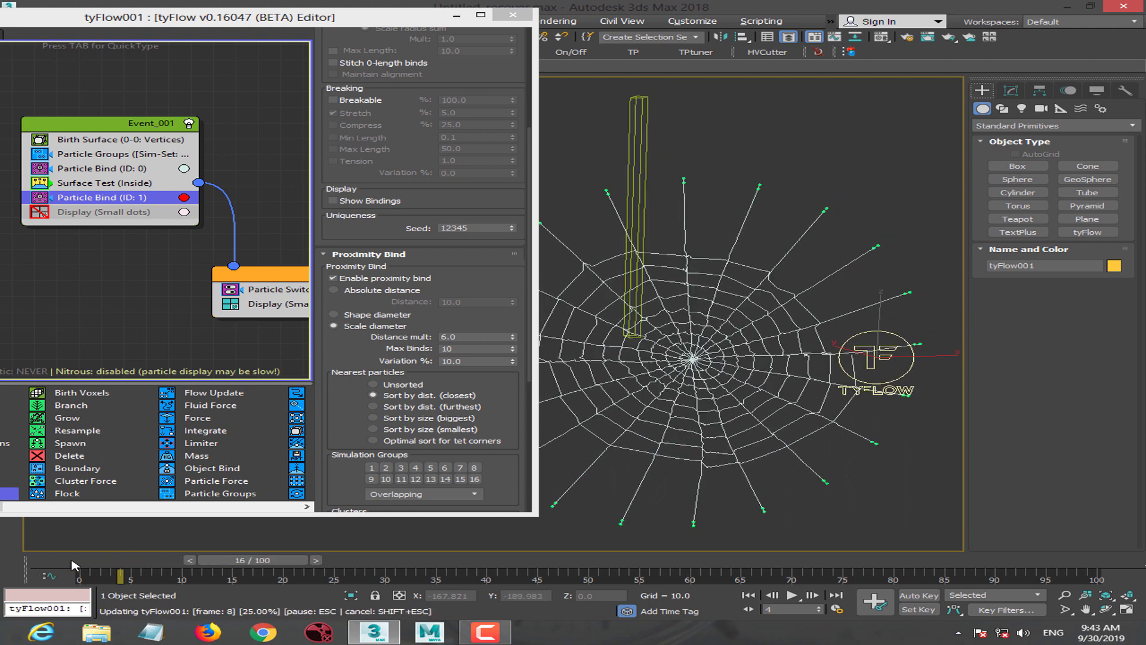
pyautogui.press('Home')
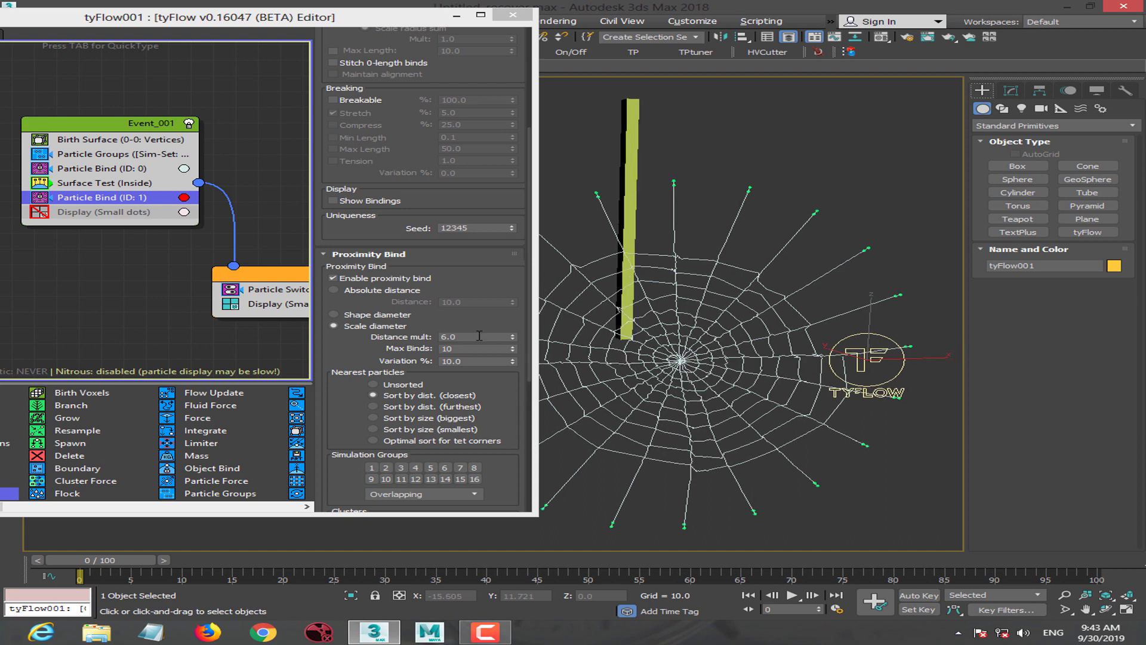
pyautogui.click(94, 294)
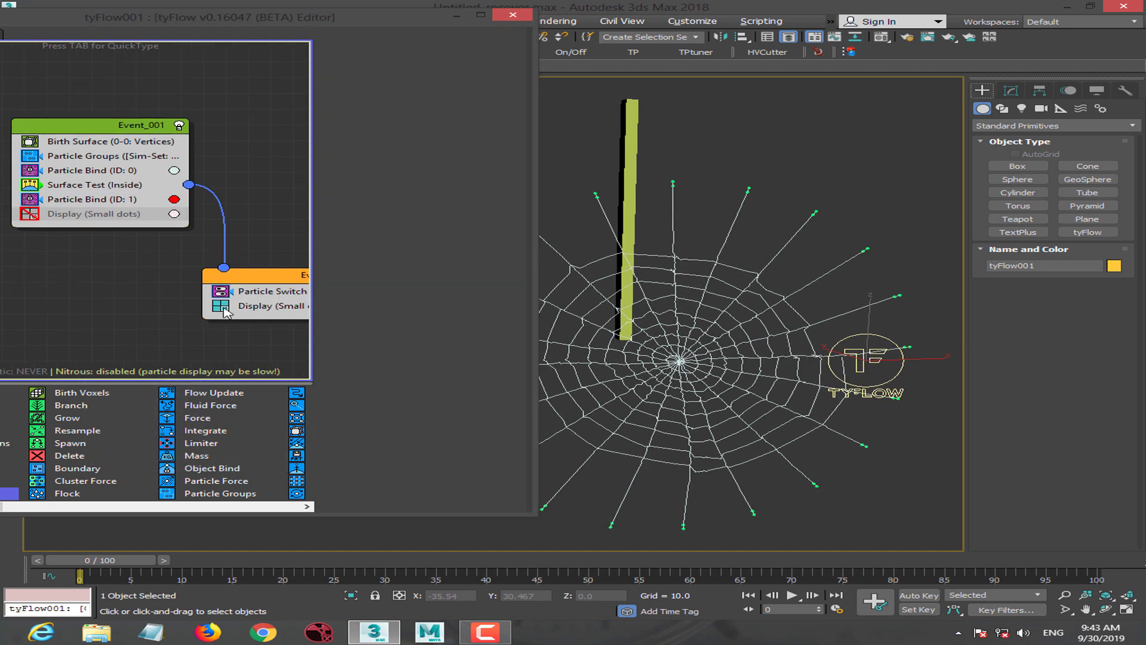
pyautogui.moveTo(148, 301)
pyautogui.mouseDown(button='middle')
pyautogui.moveTo(137, 307)
pyautogui.moveTo(164, 300)
pyautogui.mouseUp(button='middle')
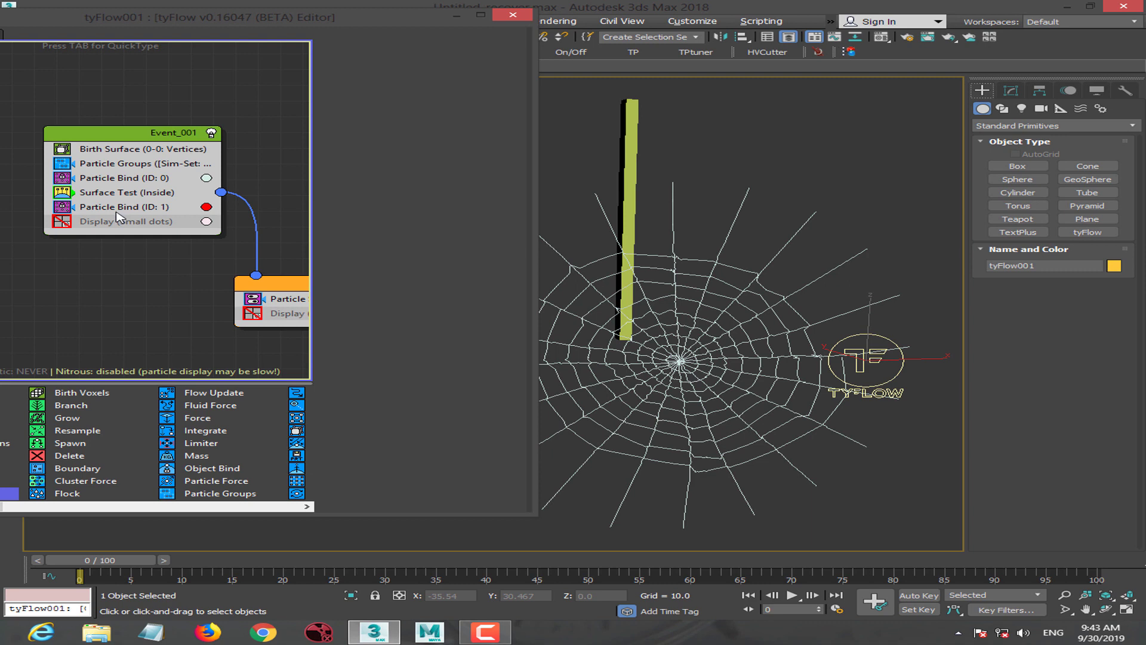
pyautogui.press('Tab')
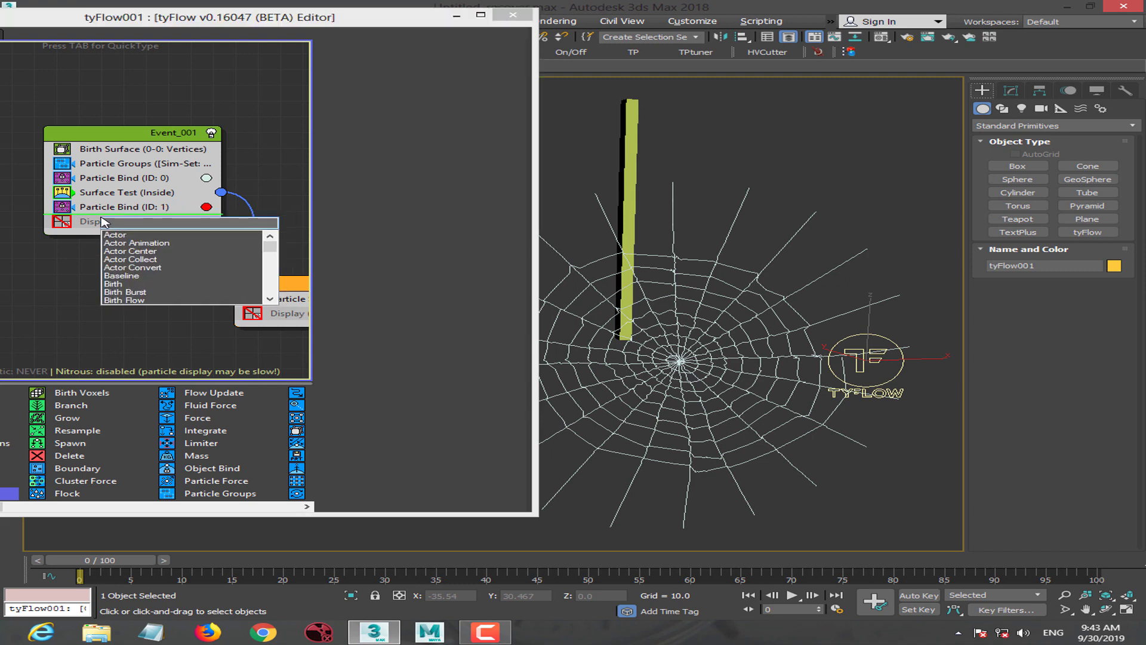
# Add a Force operator with gravity -0.83 and wind along Y 1.0 at strength 0.2.
pyautogui.write('for')
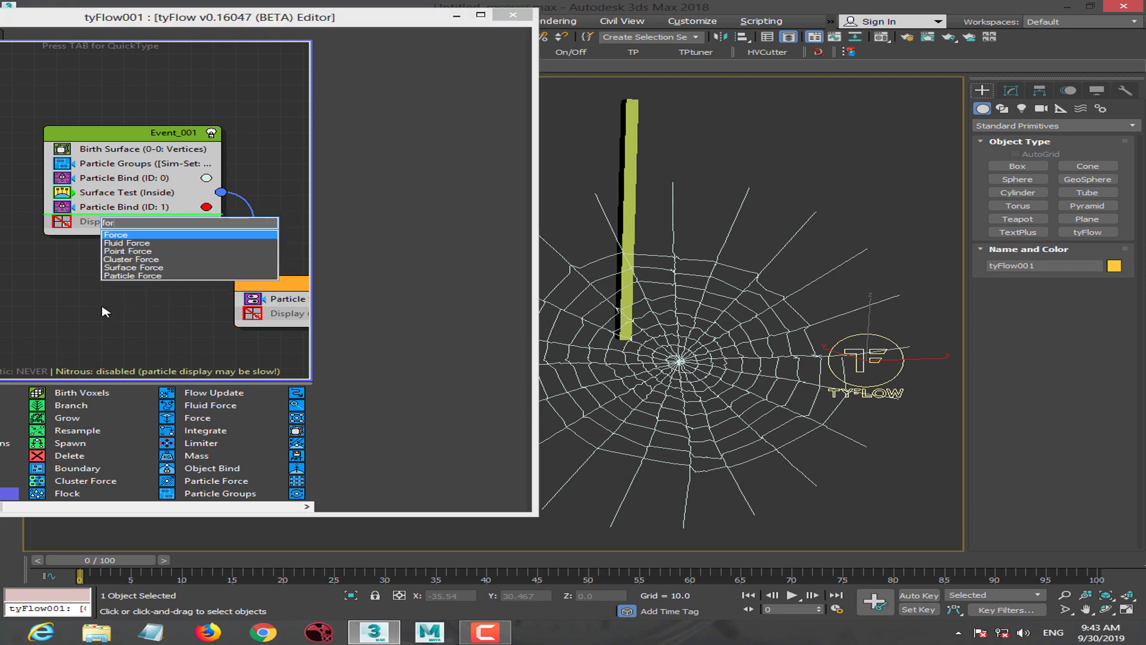
pyautogui.press('Return')
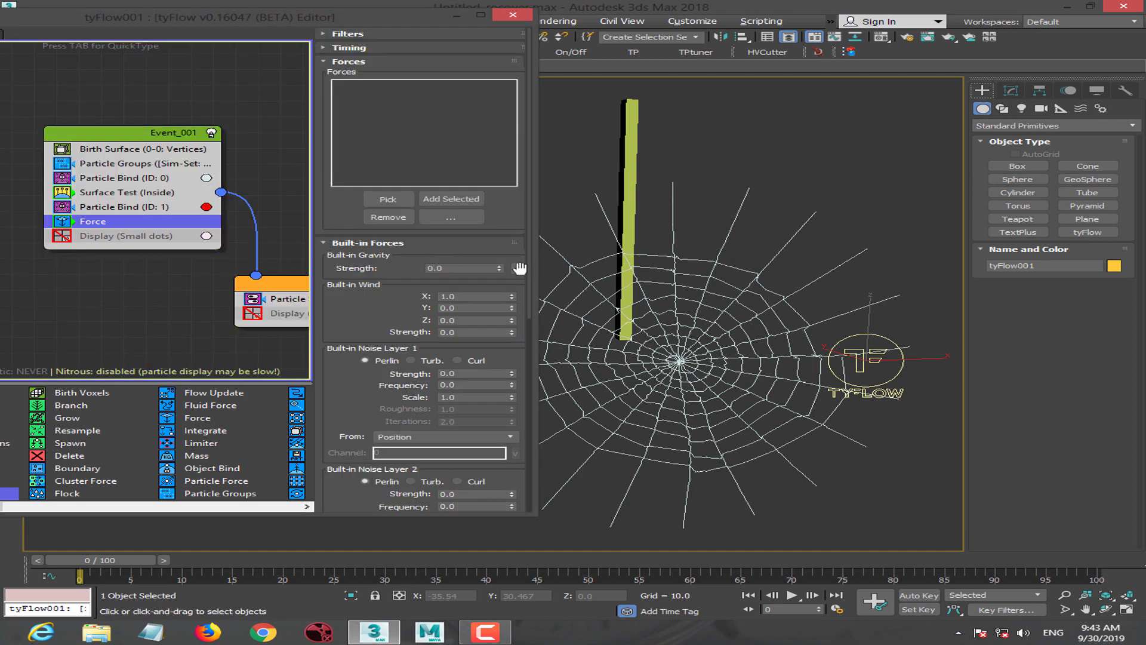
pyautogui.click(519, 268)
pyautogui.click(659, 276)
pyautogui.scroll(-1, 442, 267)
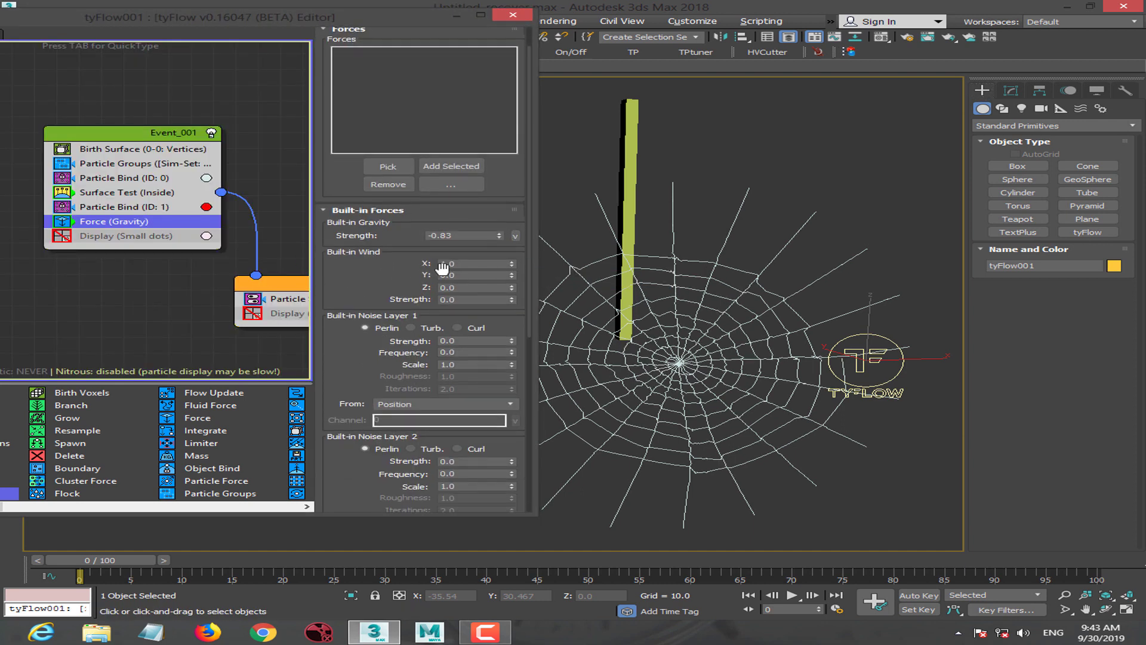
pyautogui.click(447, 274)
pyautogui.write('1')
pyautogui.click(448, 299)
pyautogui.write('0.2')
pyautogui.press('Return')
# Make noise layer 1 turbulence with strength 0.5 and frequency 0.7, then preview and rewind.
pyautogui.scroll(-1, 448, 305)
pyautogui.click(439, 270)
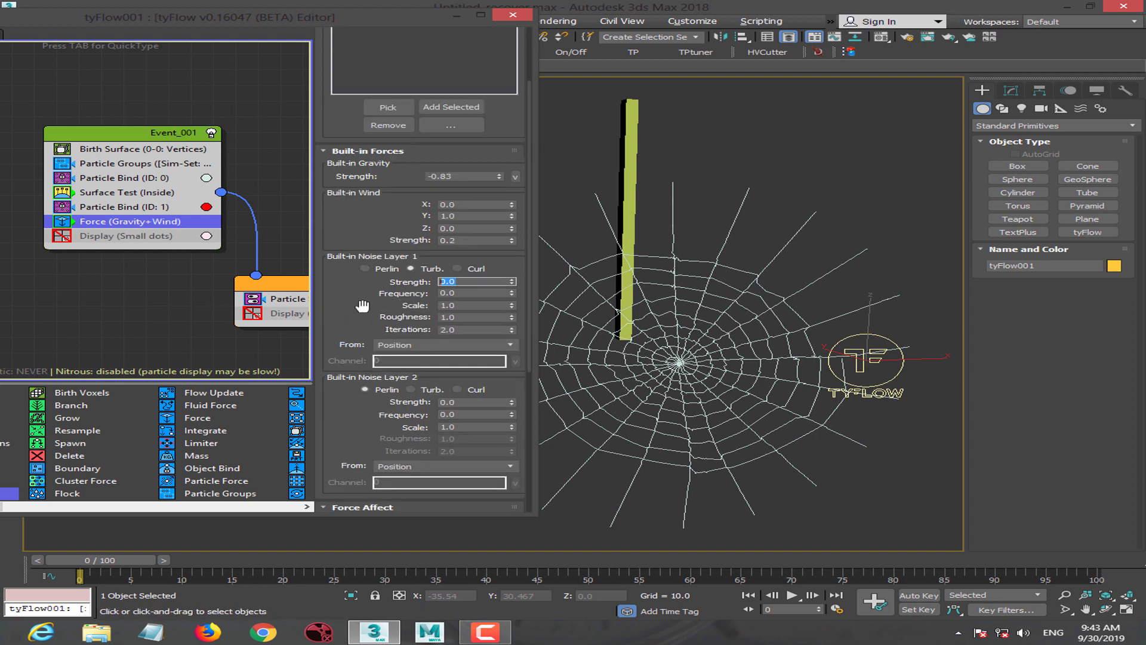
pyautogui.write('0.5')
pyautogui.click(464, 292)
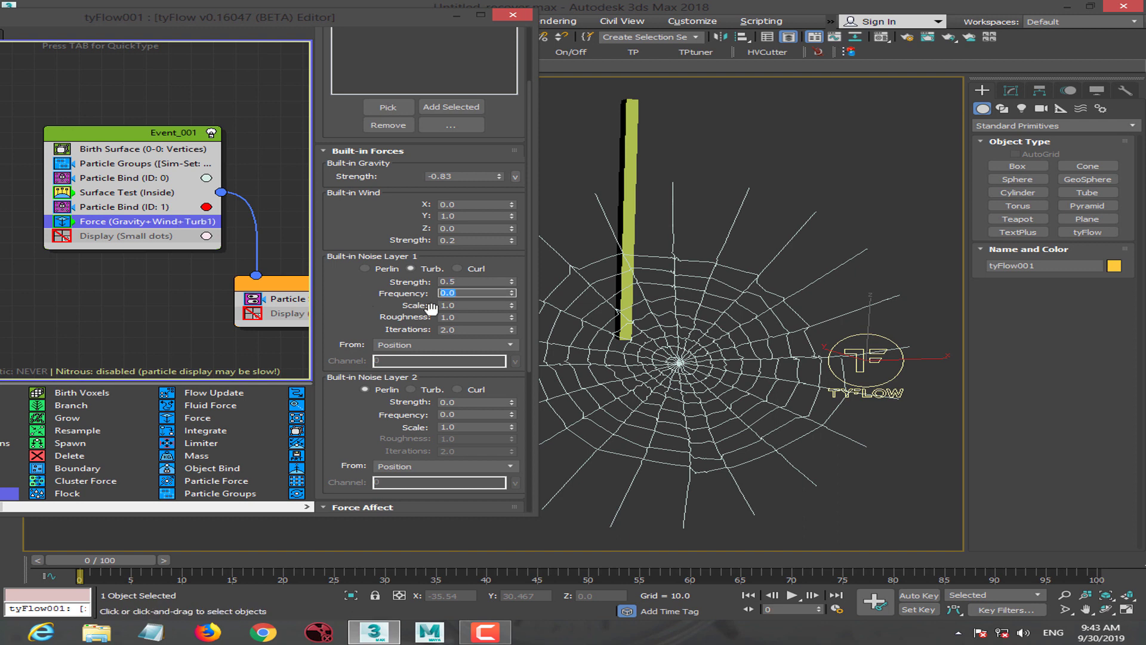
pyautogui.write('7')
pyautogui.press('Return')
pyautogui.scroll(3, 394, 273)
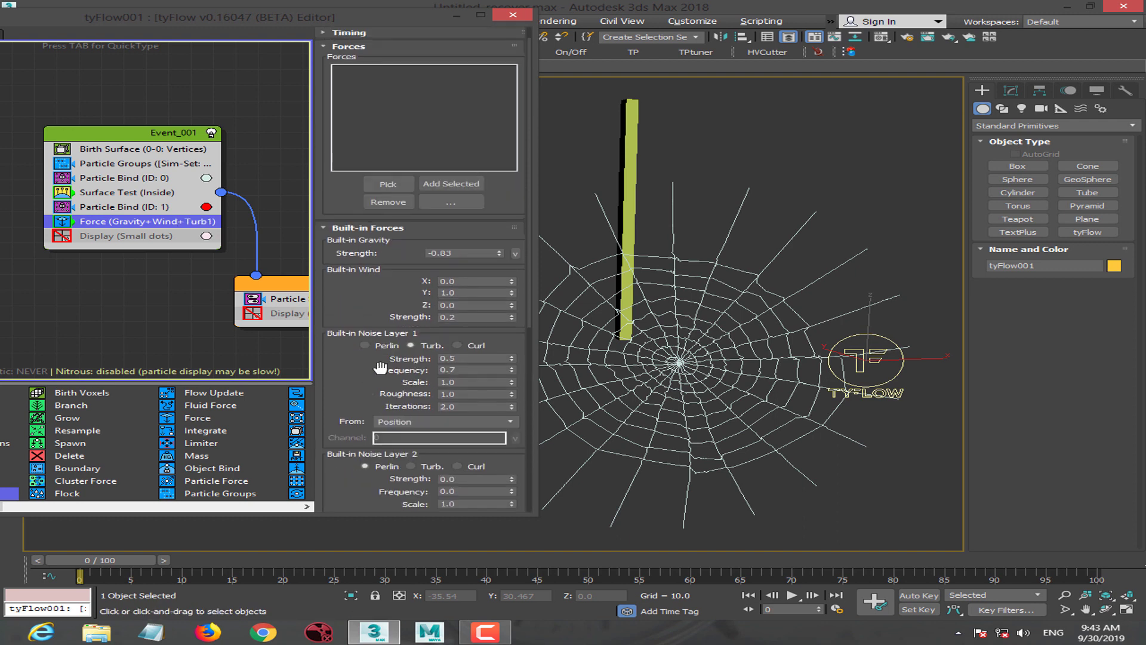
pyautogui.moveTo(126, 564); pyautogui.dragTo(136, 564)
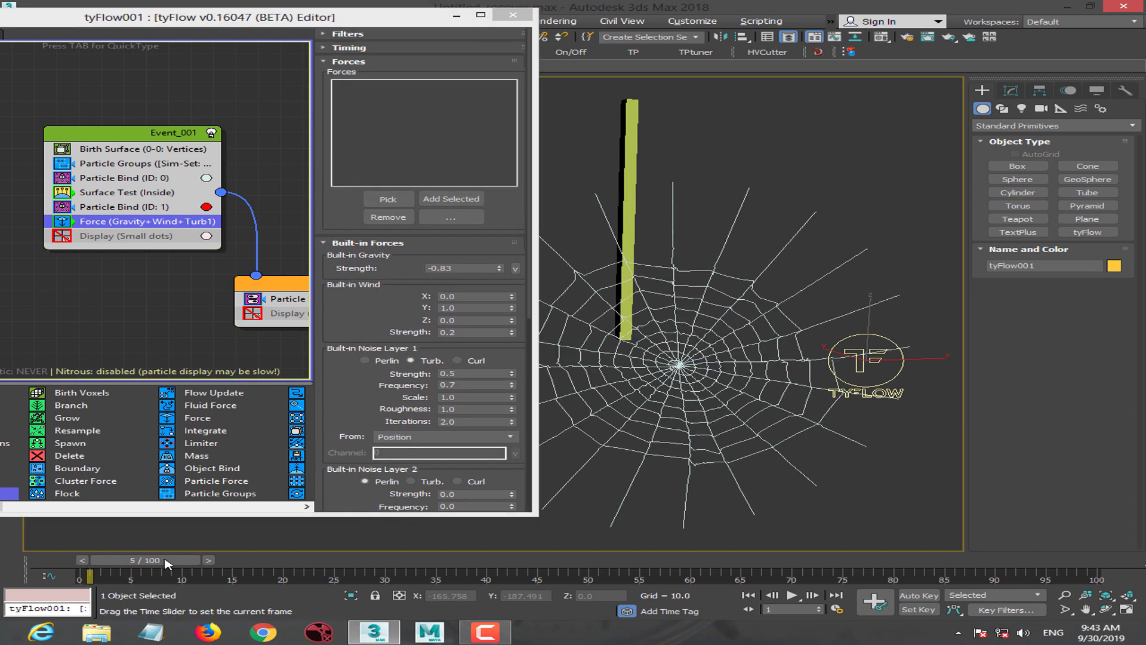
pyautogui.click(86, 561)
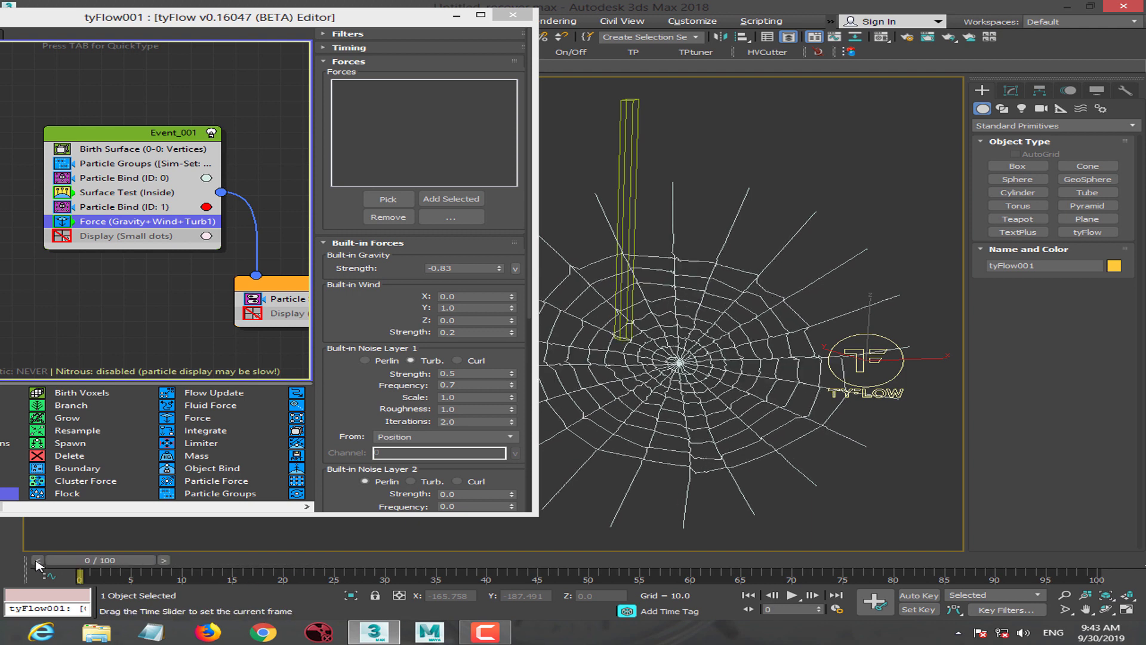
pyautogui.press('Tab')
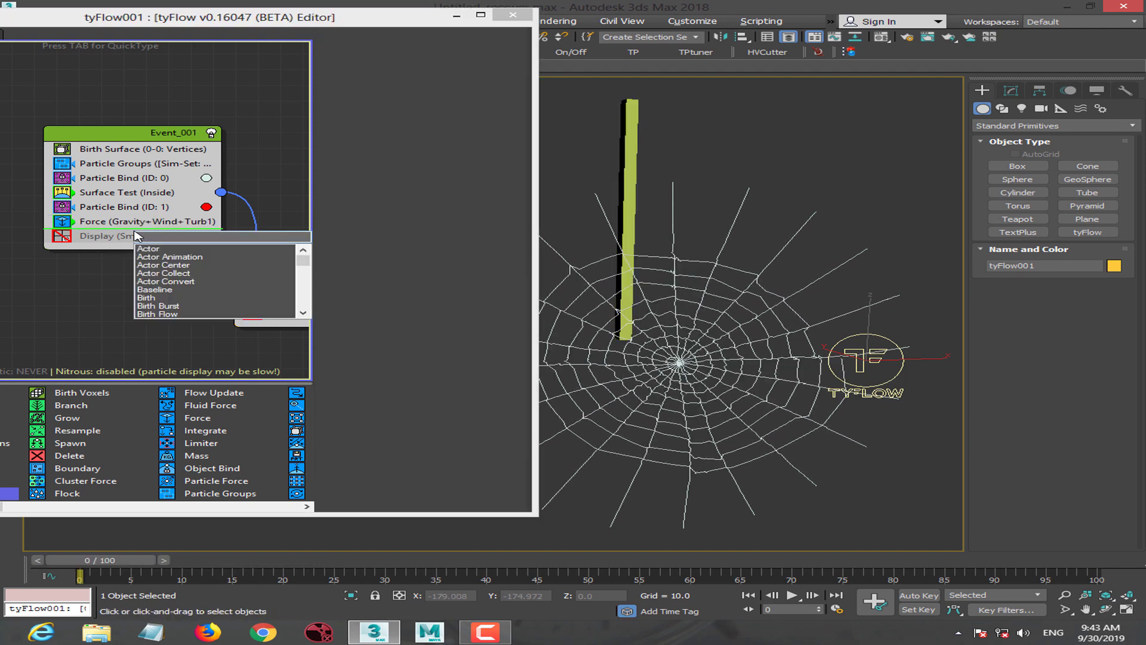
# Insert a Collision test with Box001 as collider and radius 0.5, then clear the selection.
pyautogui.write('col')
pyautogui.press('Return')
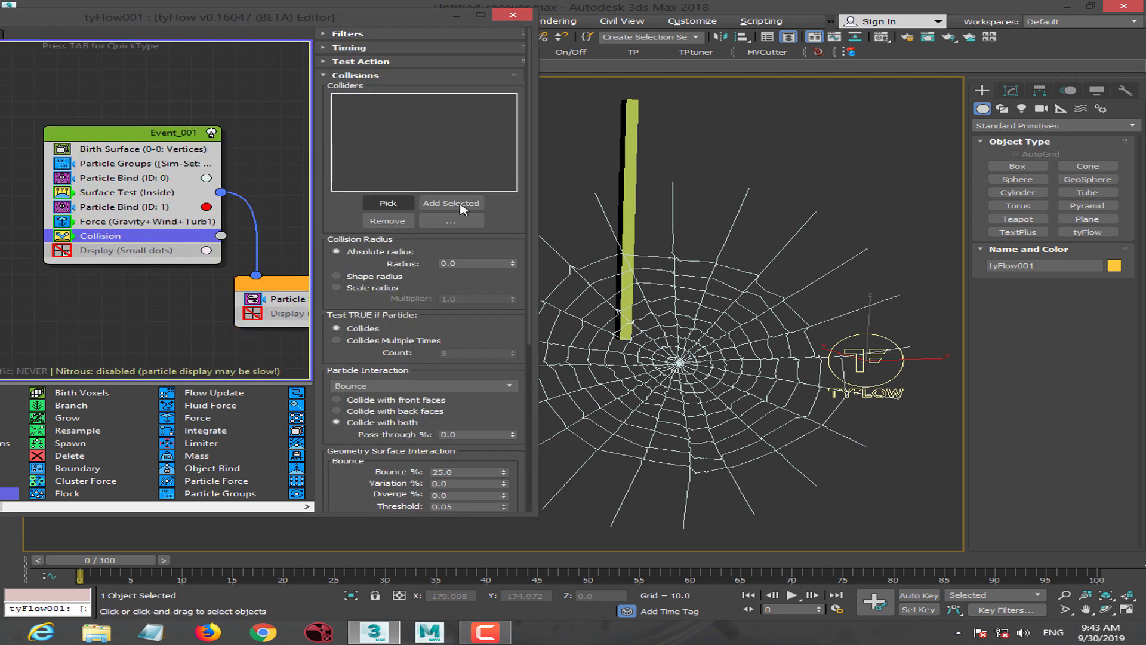
pyautogui.click(628, 147)
pyautogui.click(451, 203)
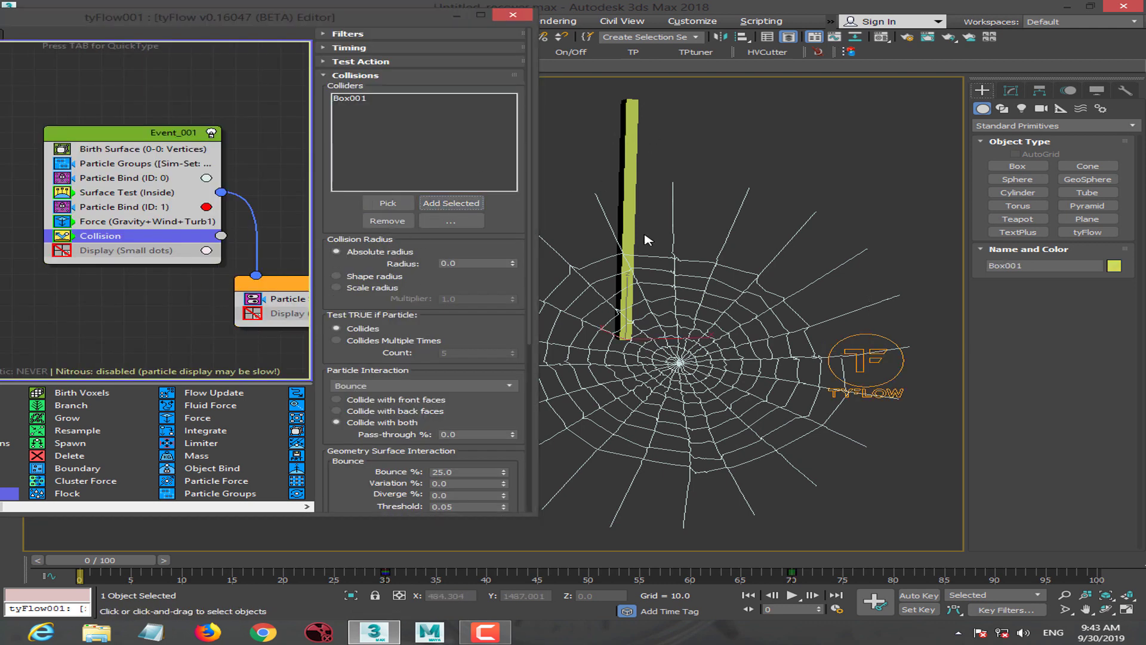
pyautogui.doubleClick(461, 262)
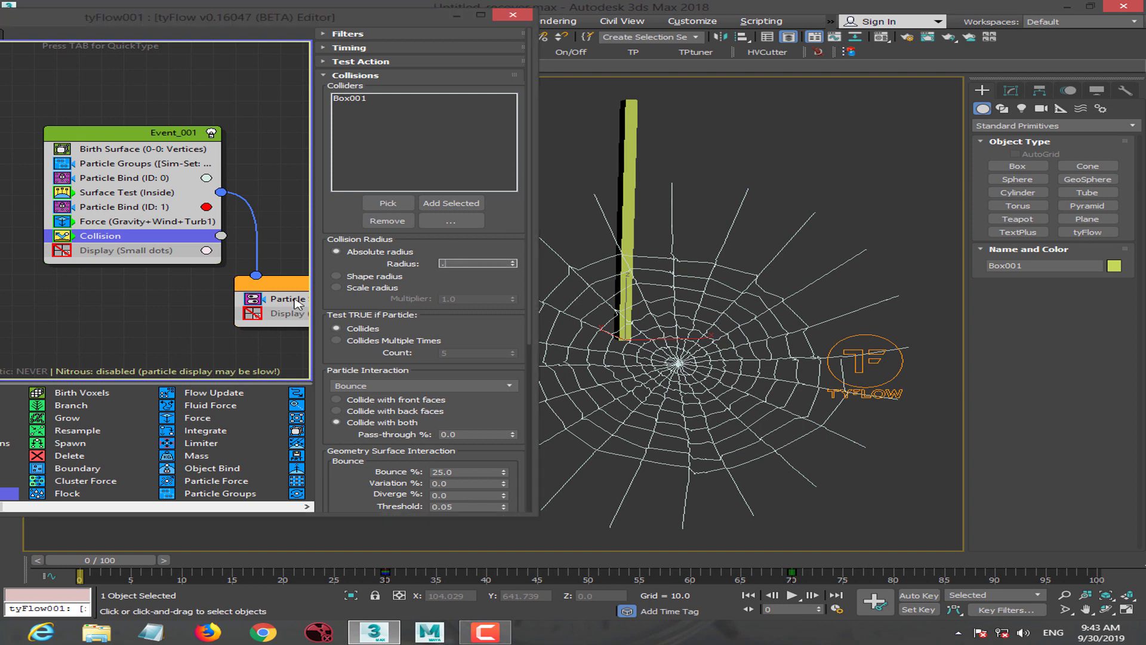
pyautogui.write('0.5')
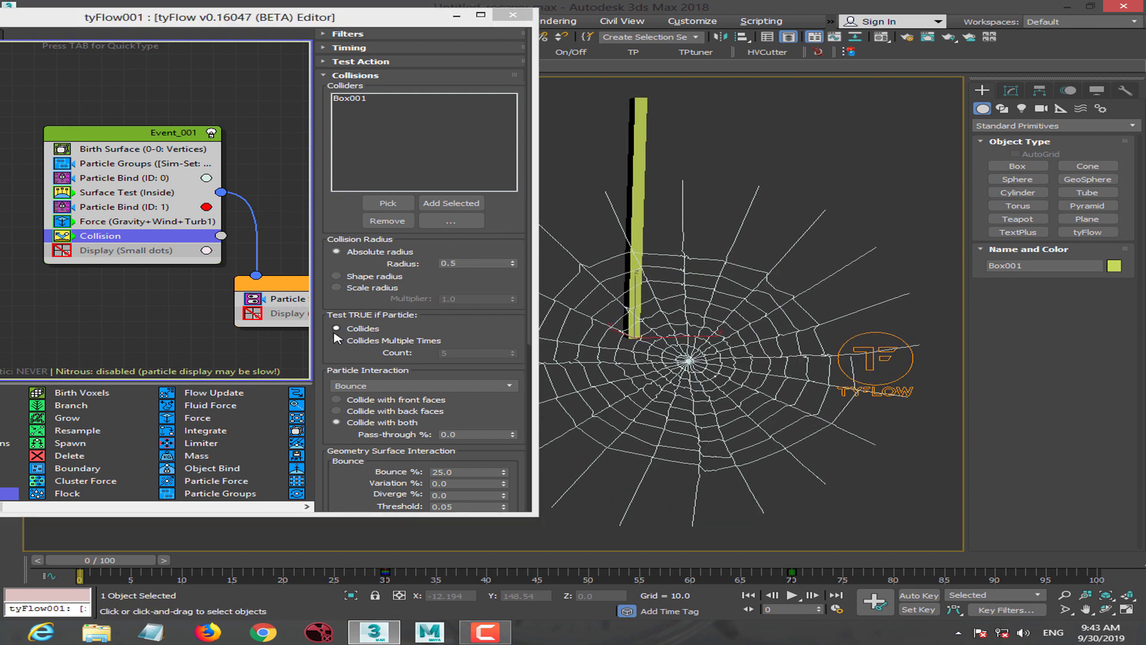
pyautogui.click(188, 333)
pyautogui.rightClick(146, 308)
pyautogui.moveTo(147, 308); pyautogui.dragTo(93, 313, button='middle')
pyautogui.scroll(-1, 93, 313)
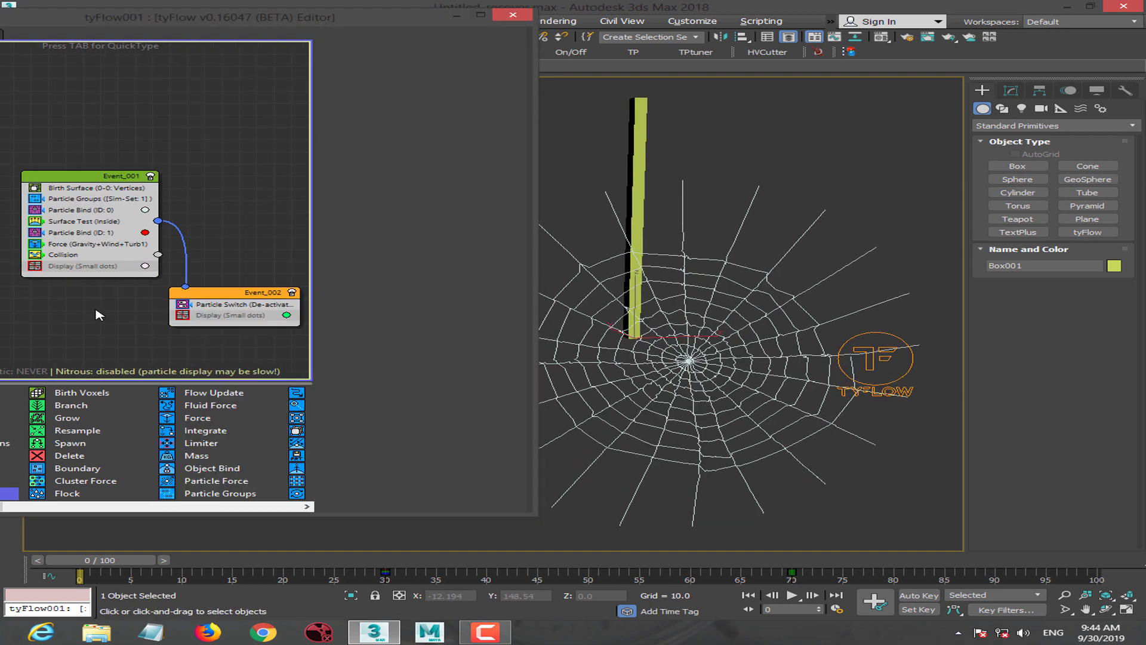
# Insert Spline Paths set to Particle bindings with By ID, then select Particle Bind (ID: 1).
pyautogui.press('Tab')
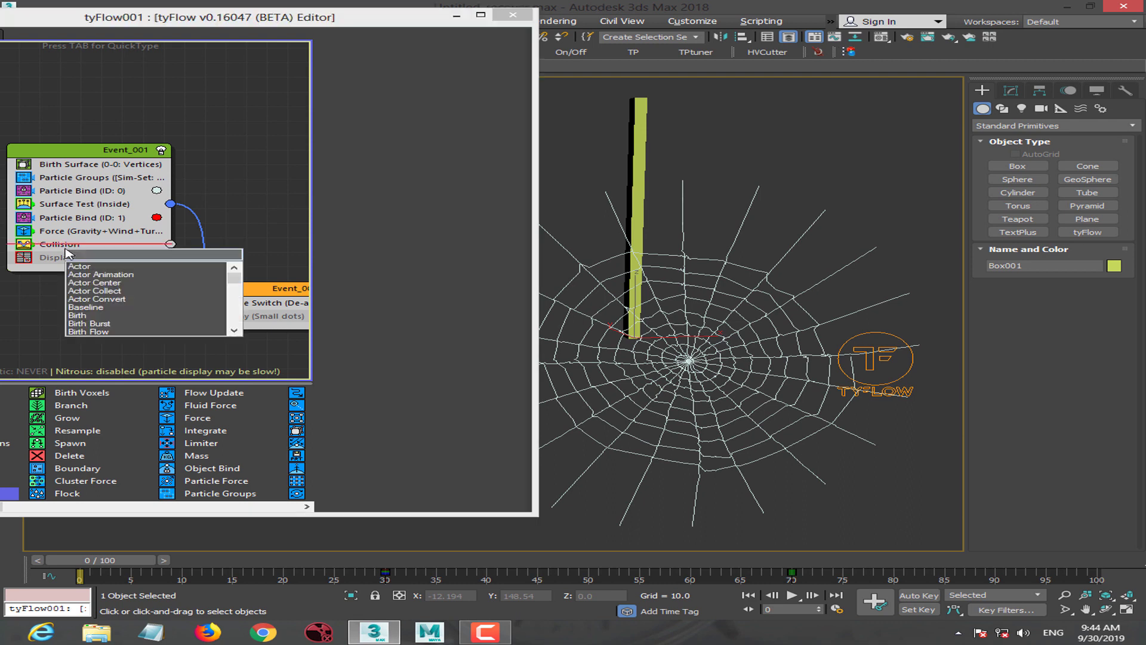
pyautogui.write('s')
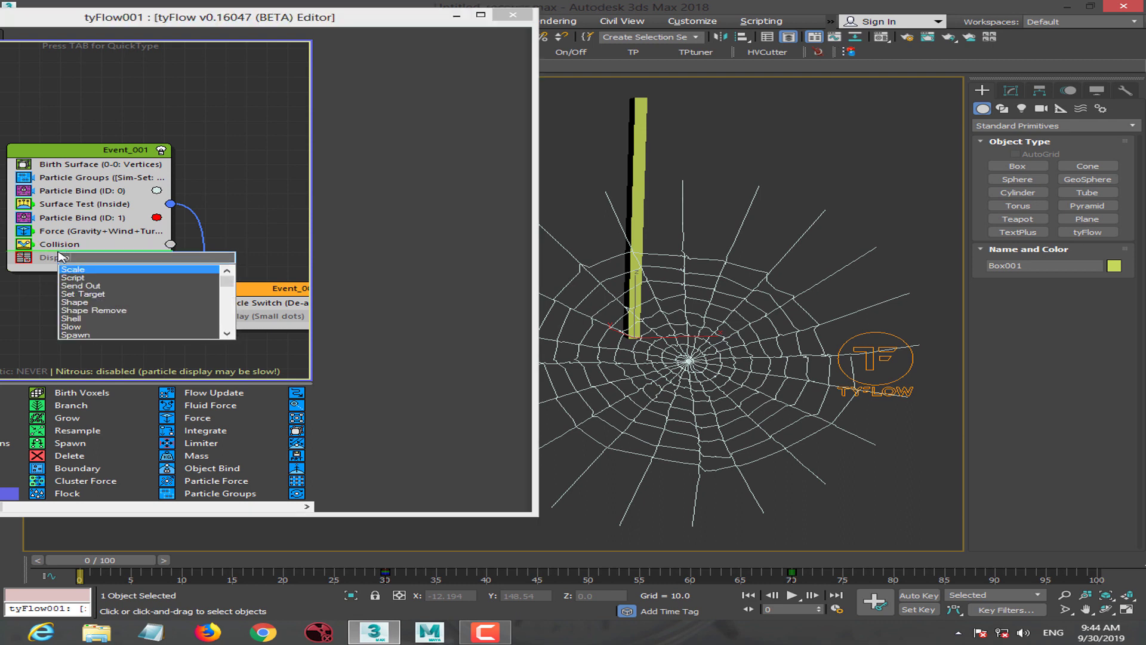
pyautogui.write('pli')
pyautogui.press('Return')
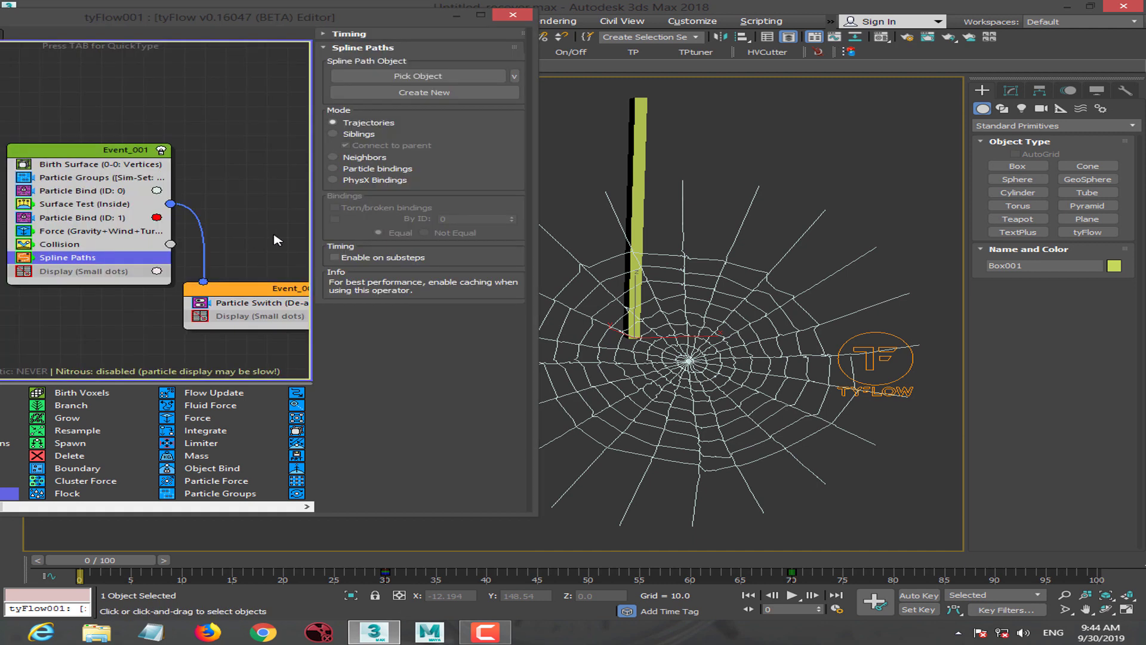
pyautogui.click(342, 169)
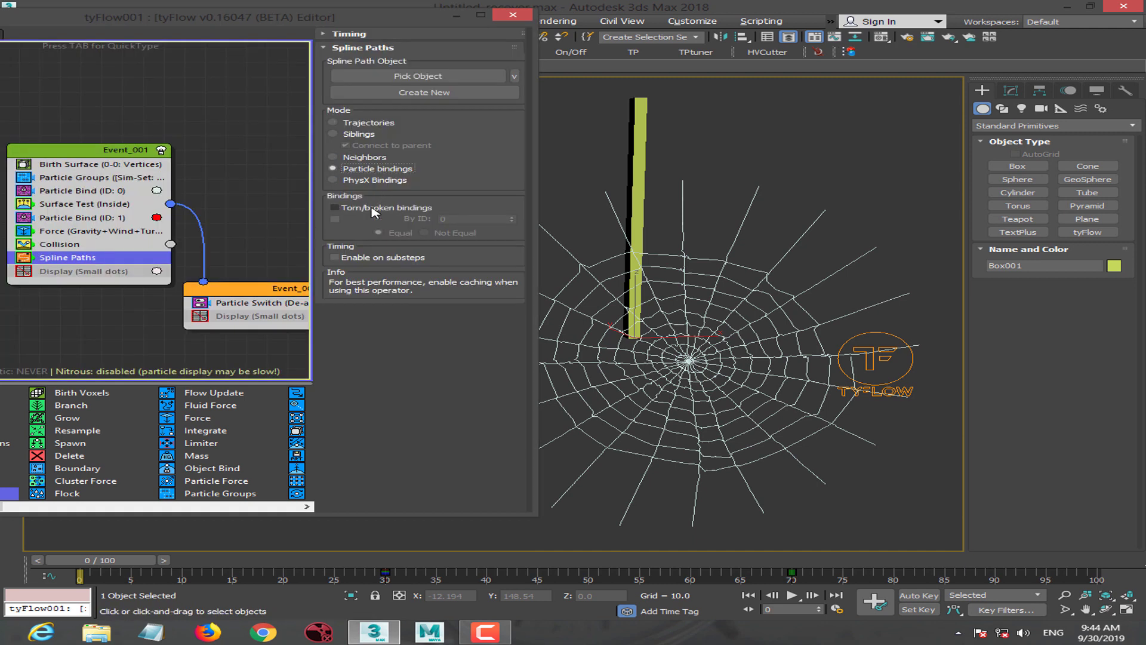
pyautogui.click(335, 219)
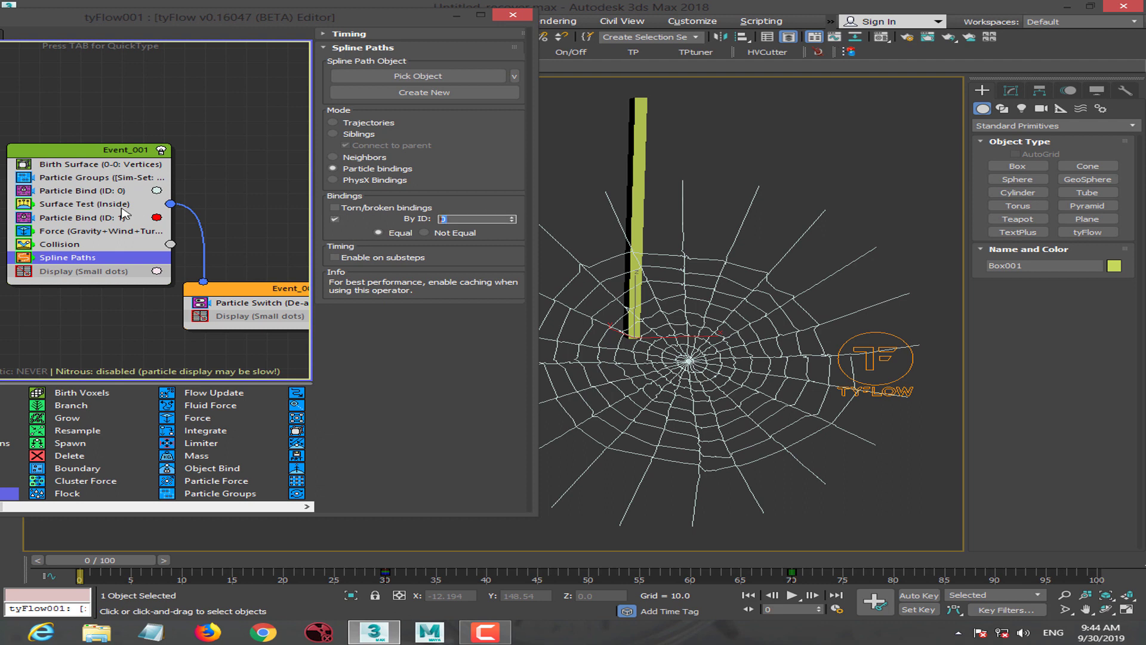
pyautogui.click(90, 203)
pyautogui.click(84, 218)
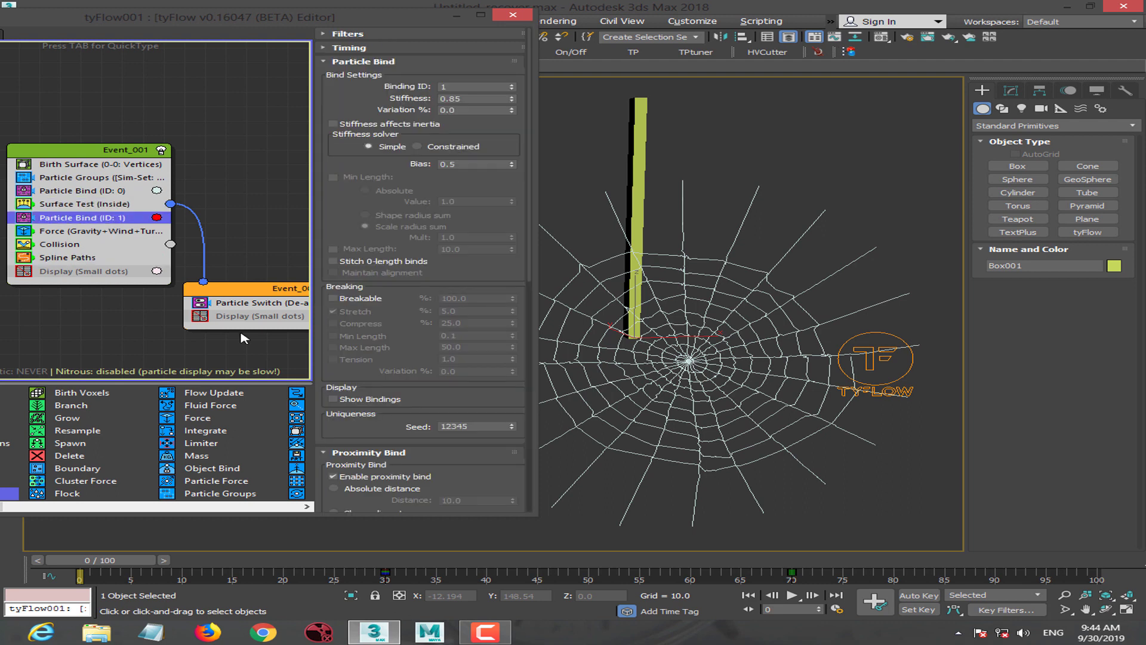
# Turn Show Bindings off on Particle Bind ID 1 and ID 0, then reselect Spline Paths.
pyautogui.click(334, 398)
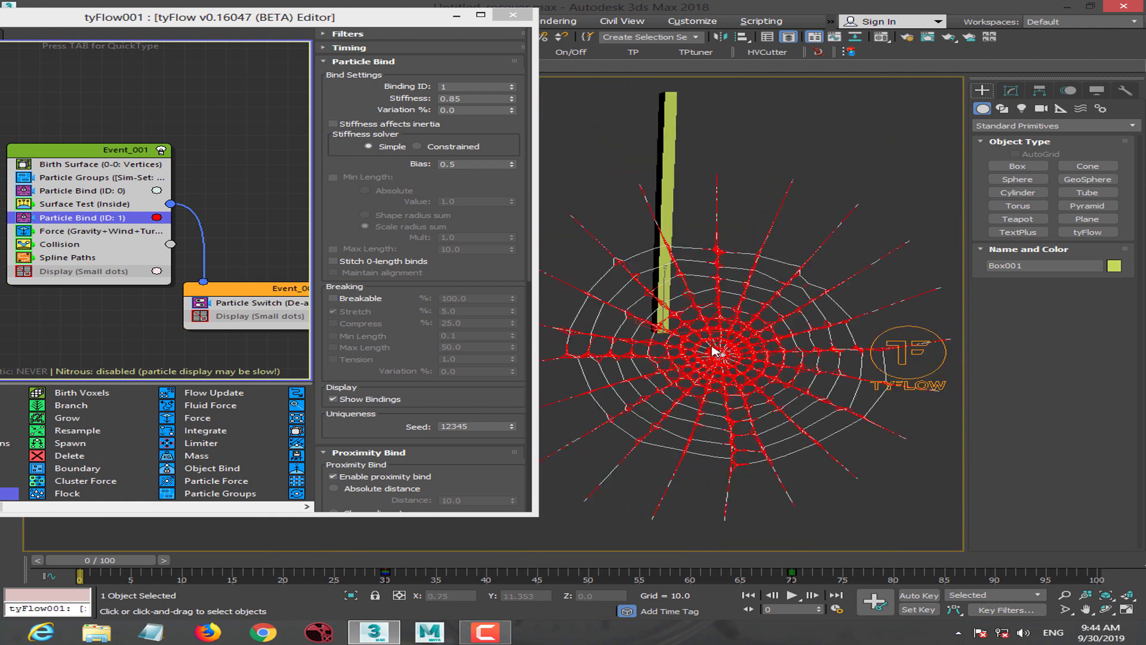
pyautogui.click(469, 88)
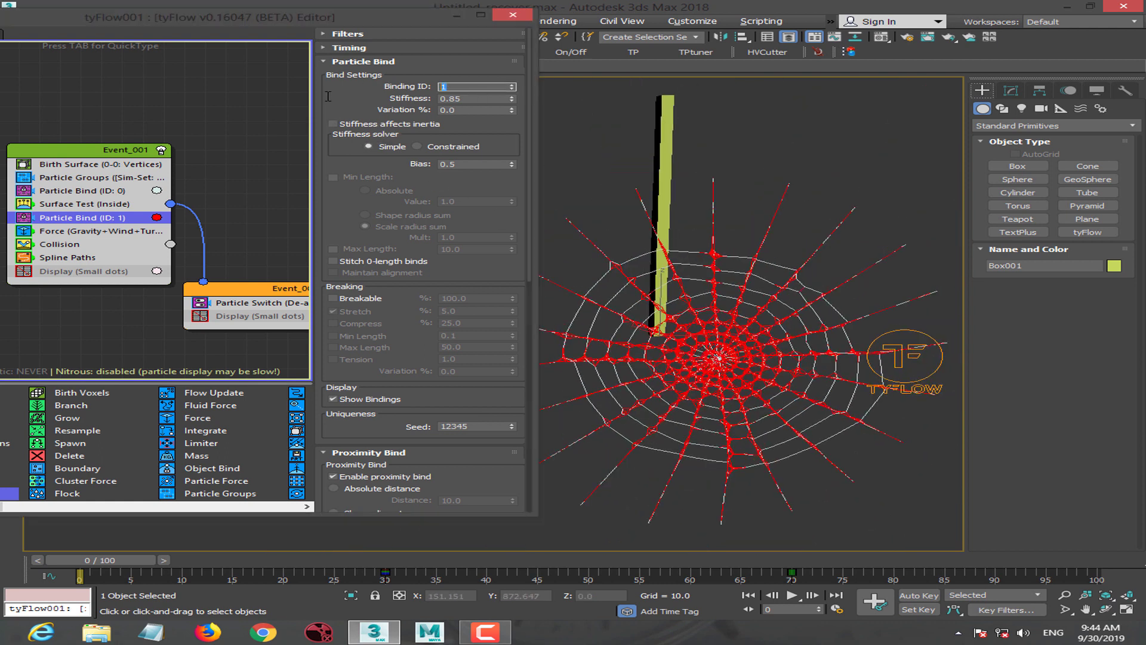
pyautogui.click(333, 399)
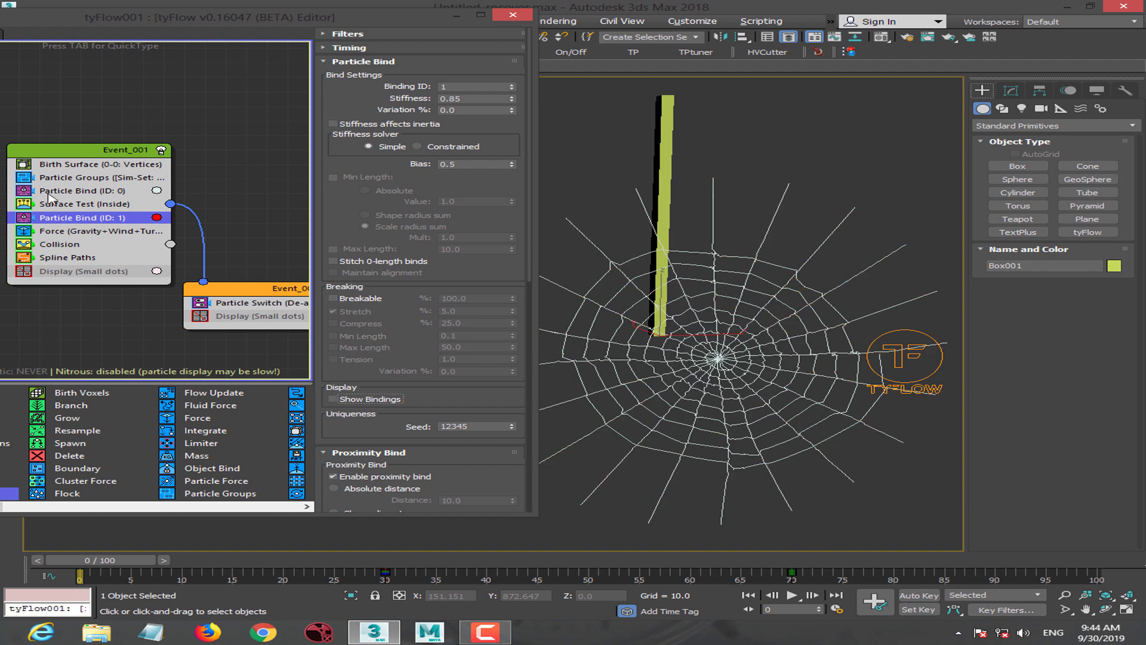
pyautogui.click(66, 190)
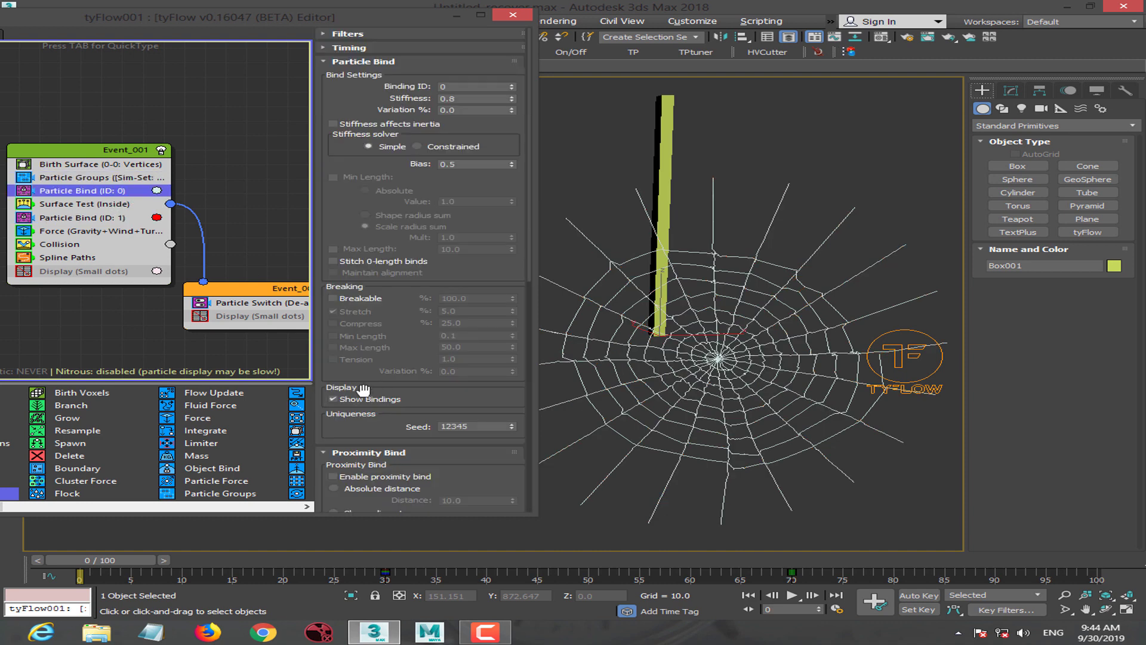
pyautogui.scroll(-1, 448, 174)
pyautogui.click(451, 78)
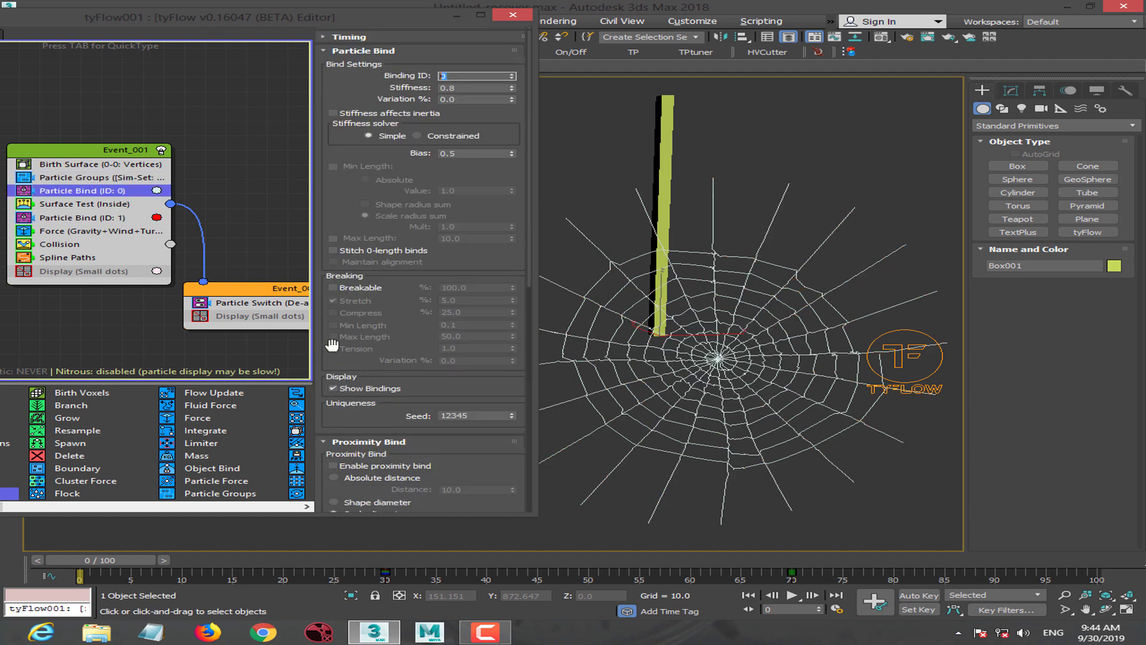
pyautogui.click(333, 388)
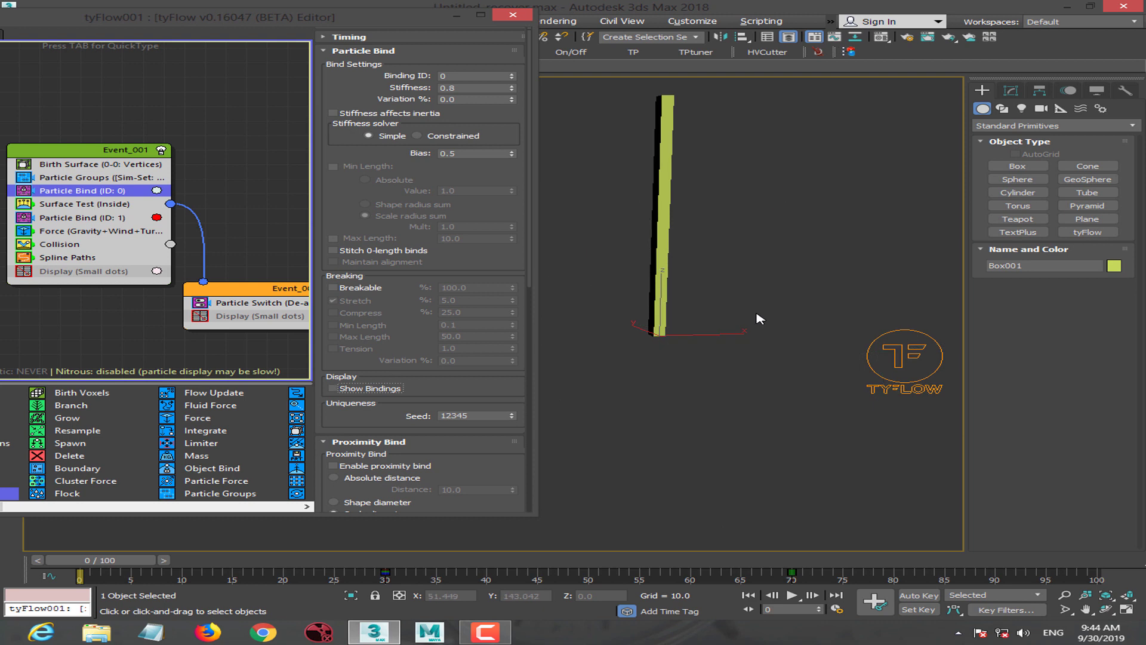
pyautogui.click(87, 261)
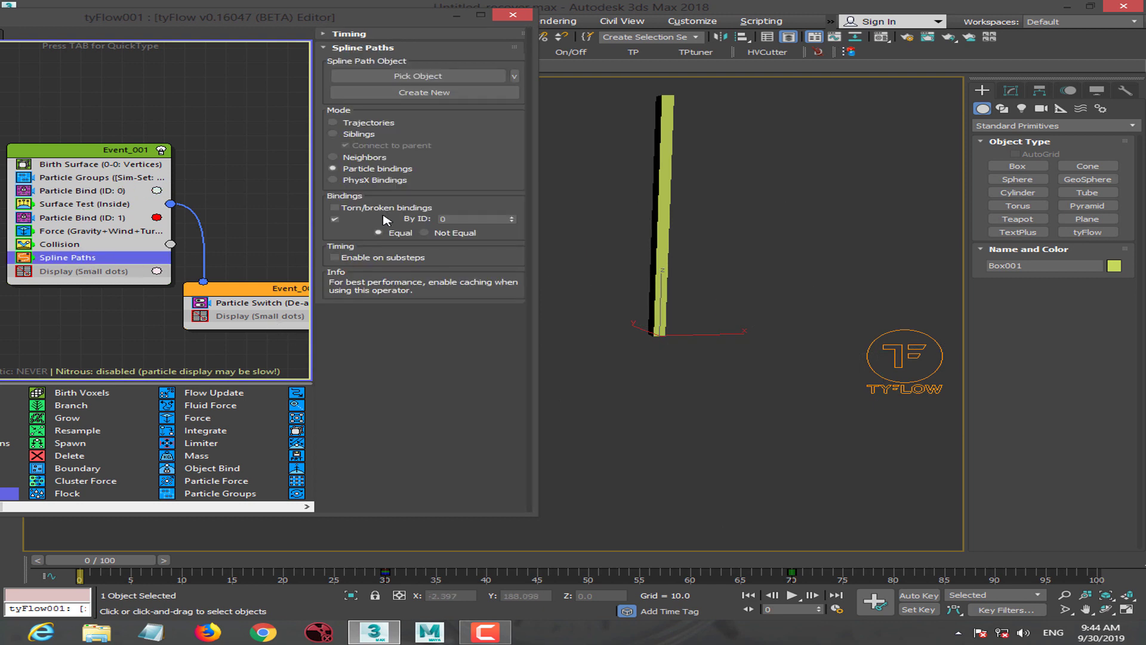
# Set the By ID filter to 0 and create a new tySplines001 spline object.
pyautogui.doubleClick(449, 219)
pyautogui.click(427, 91)
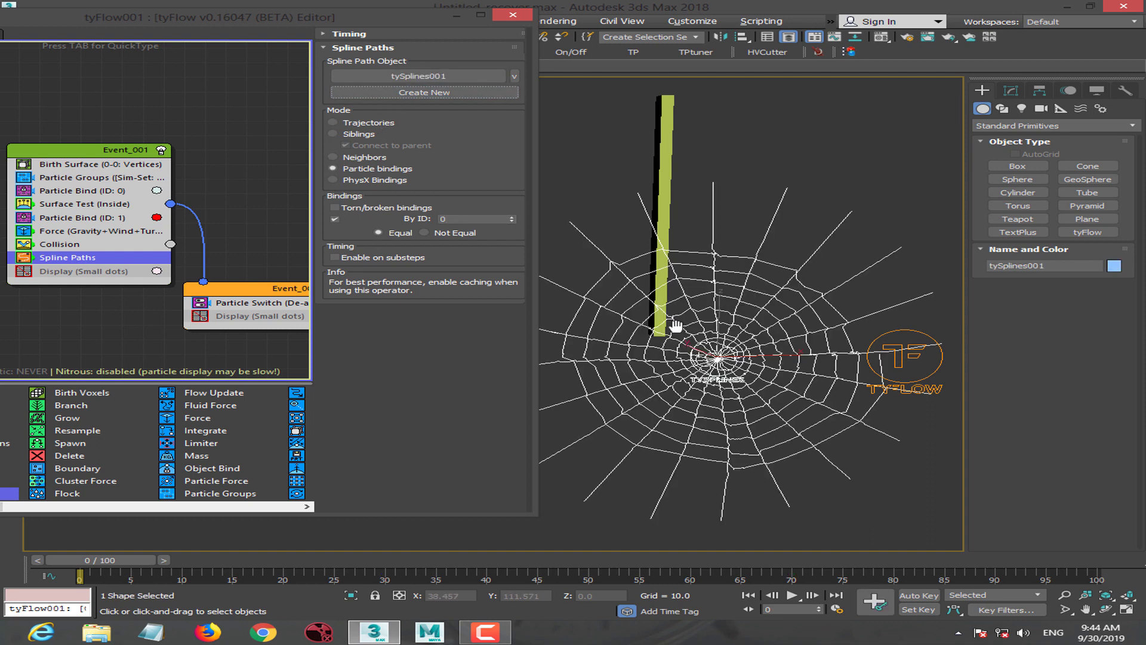
pyautogui.moveTo(675, 326); pyautogui.dragTo(665, 328, button='middle')
pyautogui.scroll(3, 664, 329)
pyautogui.scroll(-3, 665, 329)
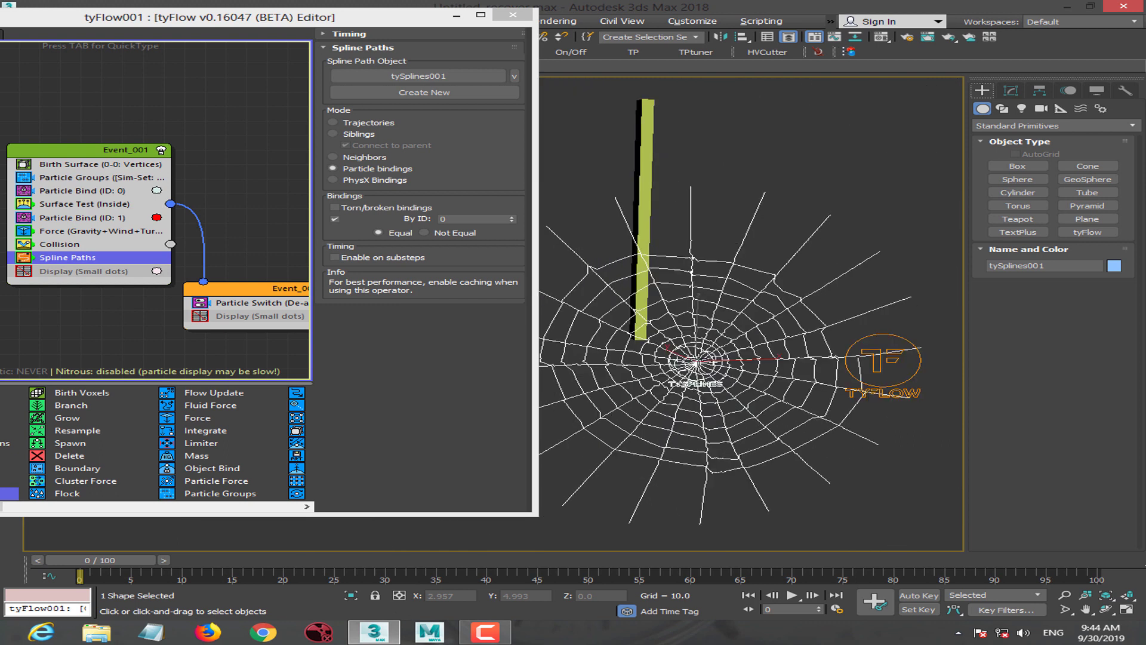
# Move the spline web right and down in the viewport.
pyautogui.press('w')
pyautogui.moveTo(680, 382); pyautogui.dragTo(776, 382)
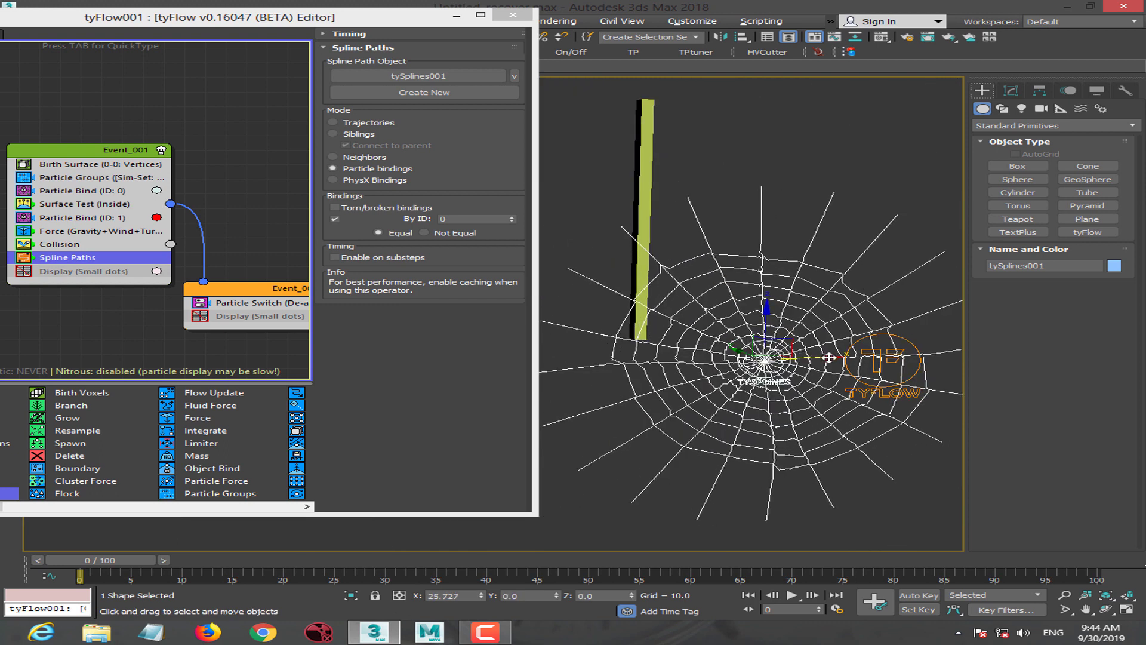
pyautogui.moveTo(695, 389)
pyautogui.mouseDown(button='middle')
pyautogui.moveTo(684, 392)
pyautogui.moveTo(791, 407)
pyautogui.moveTo(822, 349)
pyautogui.mouseUp(button='middle')
pyautogui.press('q')
pyautogui.press('w')
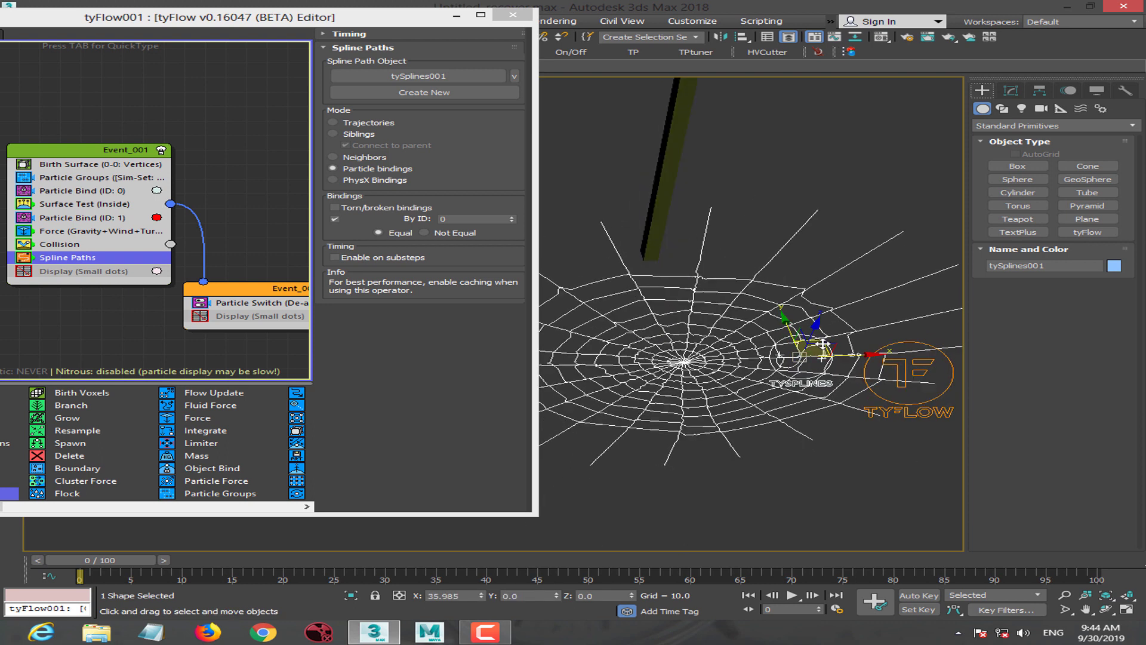
pyautogui.moveTo(821, 344); pyautogui.dragTo(873, 386)
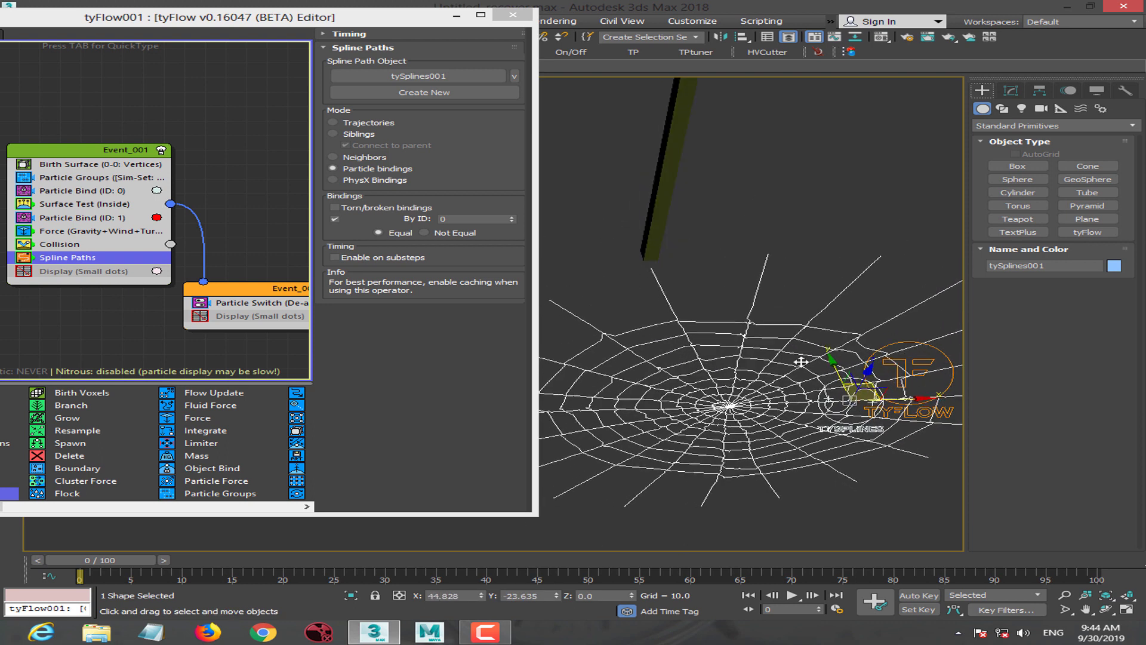
# Orbit and zoom around the web, toggle shading with F3, and scrub to preview the splines.
pyautogui.keyDown('alt'); pyautogui.moveTo(800, 362); pyautogui.dragTo(782, 417, button='middle'); pyautogui.keyUp('alt')
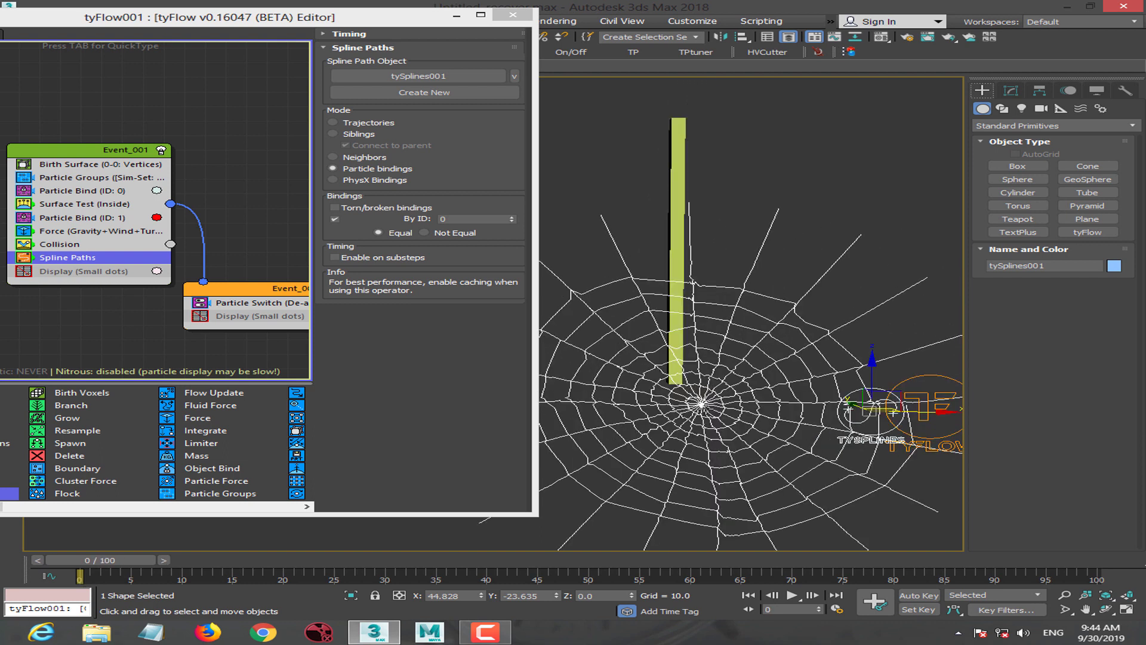
pyautogui.scroll(3, 717, 390)
pyautogui.keyDown('alt'); pyautogui.moveTo(728, 340); pyautogui.dragTo(717, 391, button='middle'); pyautogui.keyUp('alt')
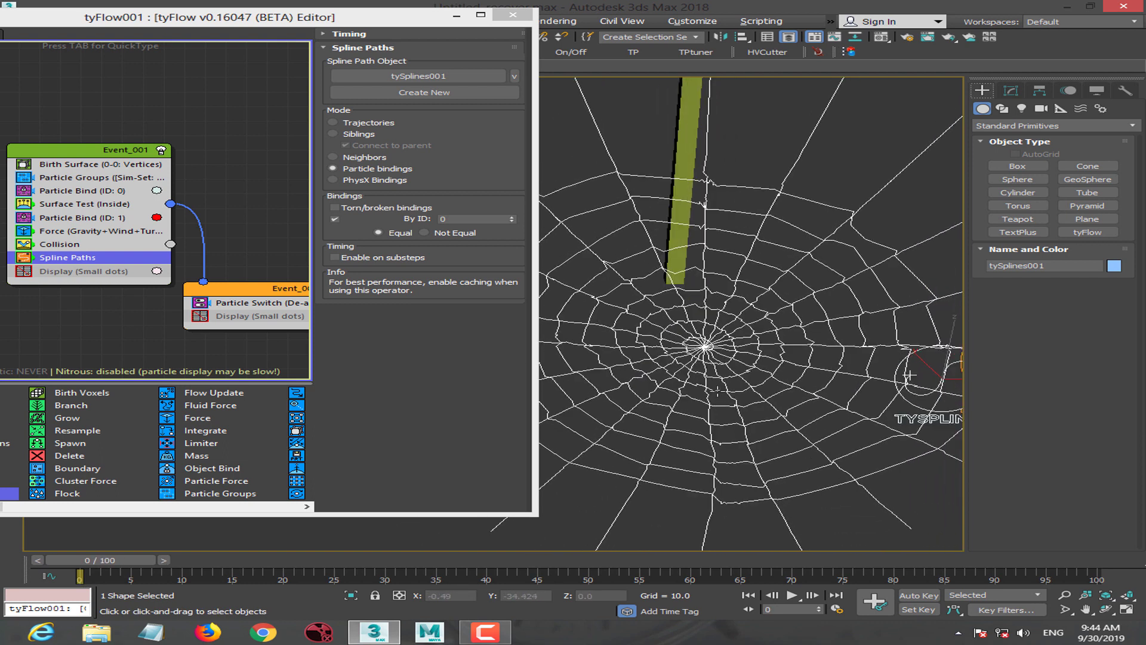
pyautogui.scroll(-3, 717, 391)
pyautogui.scroll(-2, 718, 391)
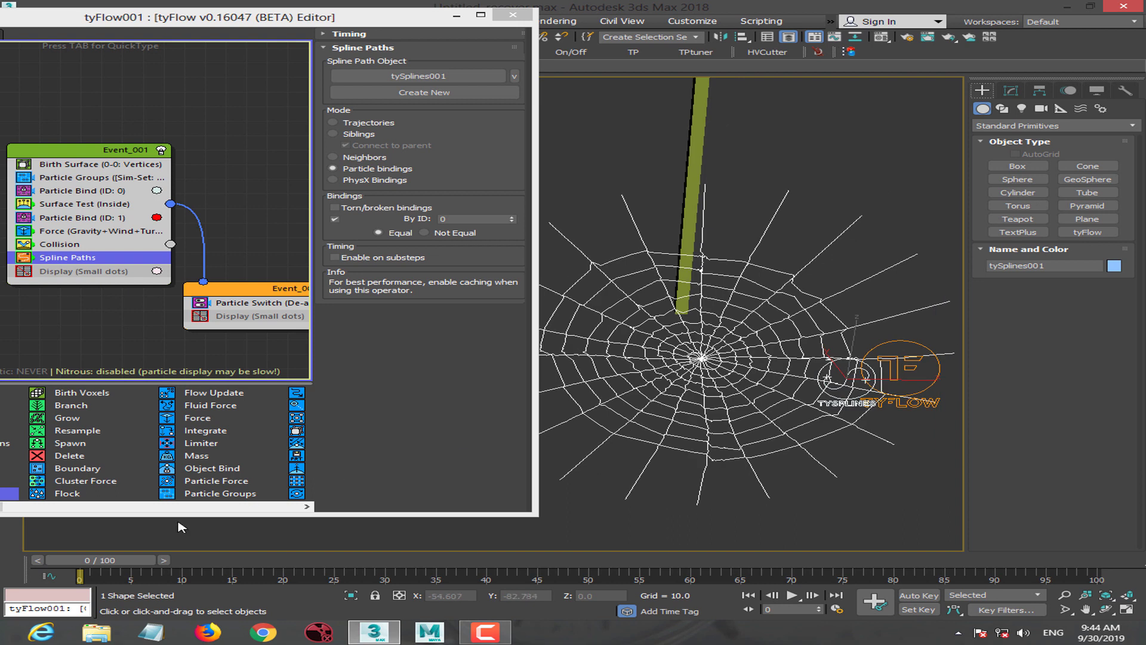
pyautogui.press('F3')
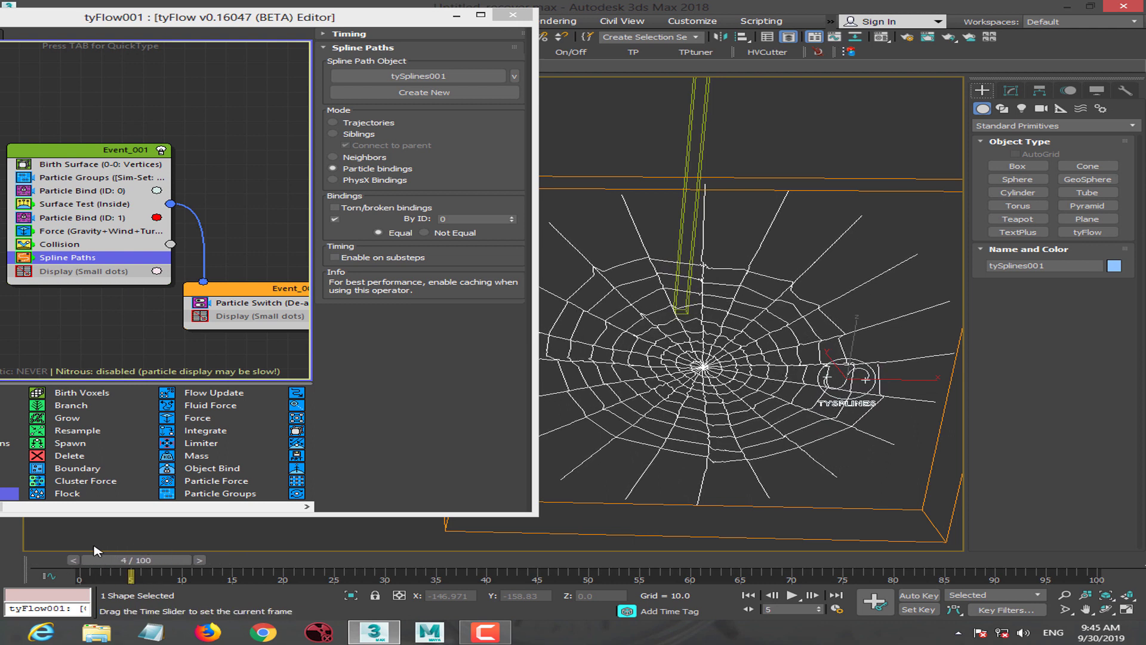
pyautogui.moveTo(62, 541)
pyautogui.mouseDown()
pyautogui.moveTo(215, 538)
pyautogui.moveTo(62, 541)
pyautogui.mouseUp()
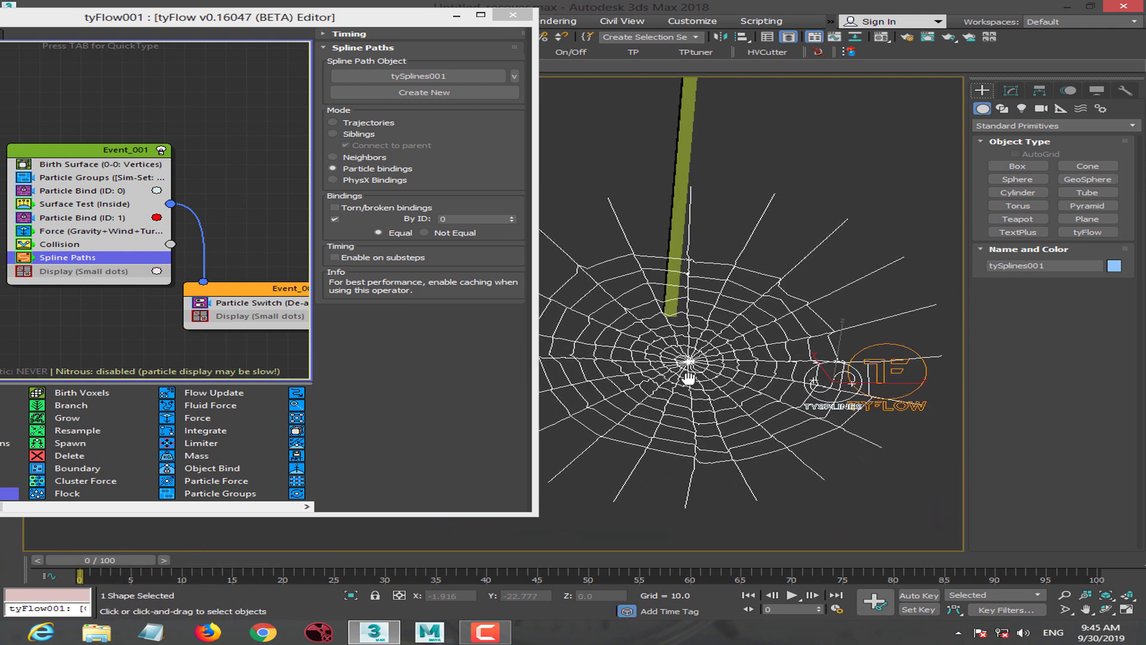
pyautogui.keyDown('alt'); pyautogui.moveTo(680, 379); pyautogui.dragTo(639, 326, button='middle'); pyautogui.keyUp('alt')
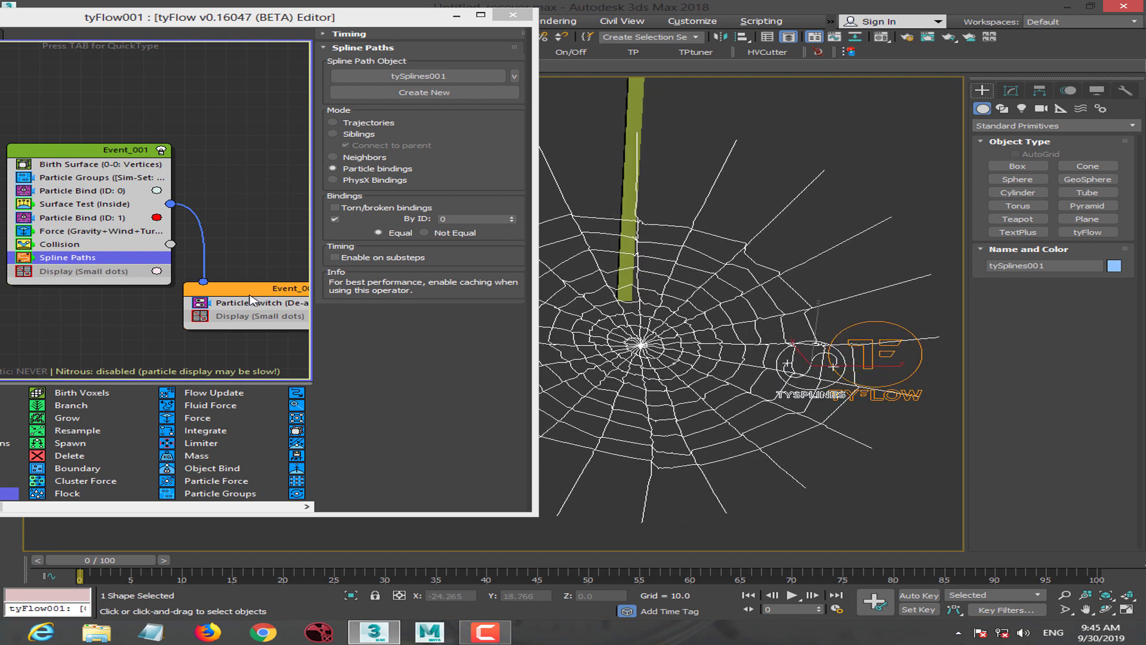
# Add the Spline Paths operator to Event_002 below Particle Switch.
pyautogui.click(94, 320)
pyautogui.rightClick(93, 319)
pyautogui.click(59, 294)
pyautogui.moveTo(54, 263)
pyautogui.mouseDown()
pyautogui.moveTo(233, 320)
pyautogui.moveTo(351, 272)
pyautogui.mouseUp()
pyautogui.click(125, 331)
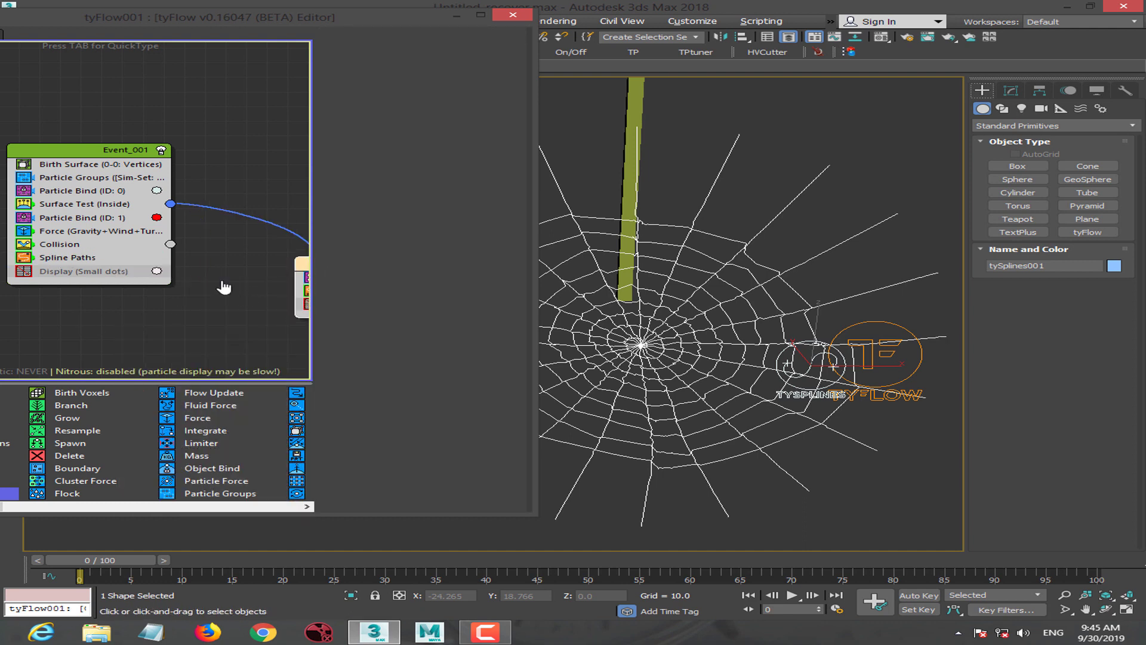
# Create a new Event_003 from a Display operator coloured blue.
pyautogui.moveTo(183, 312); pyautogui.dragTo(167, 286, button='middle')
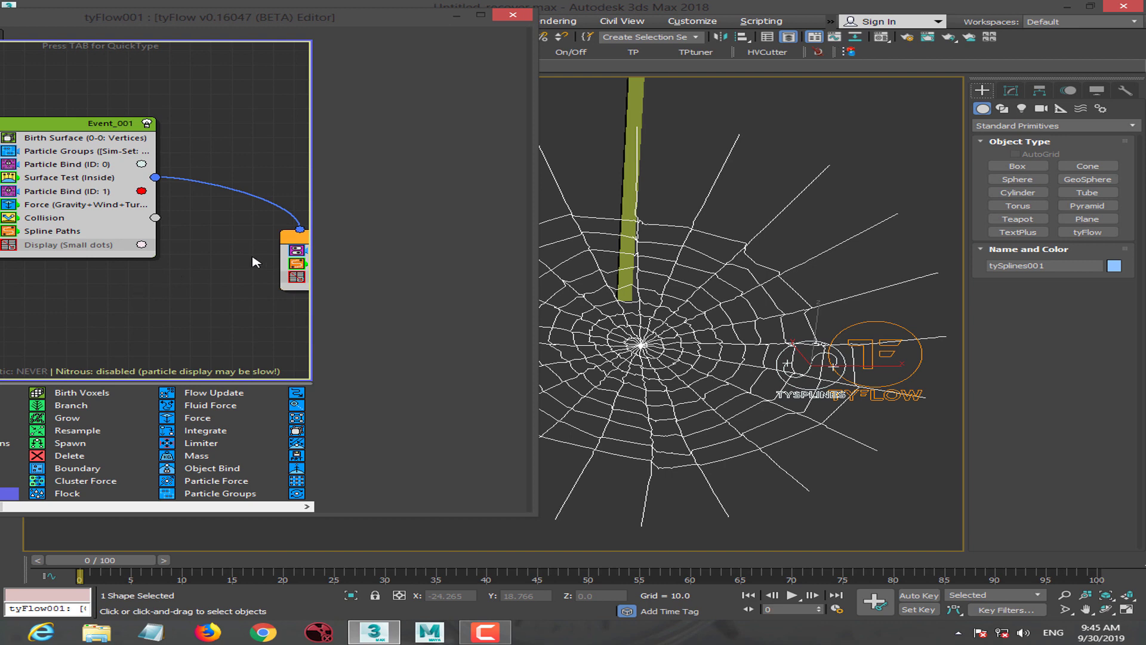
pyautogui.moveTo(294, 239); pyautogui.dragTo(307, 239)
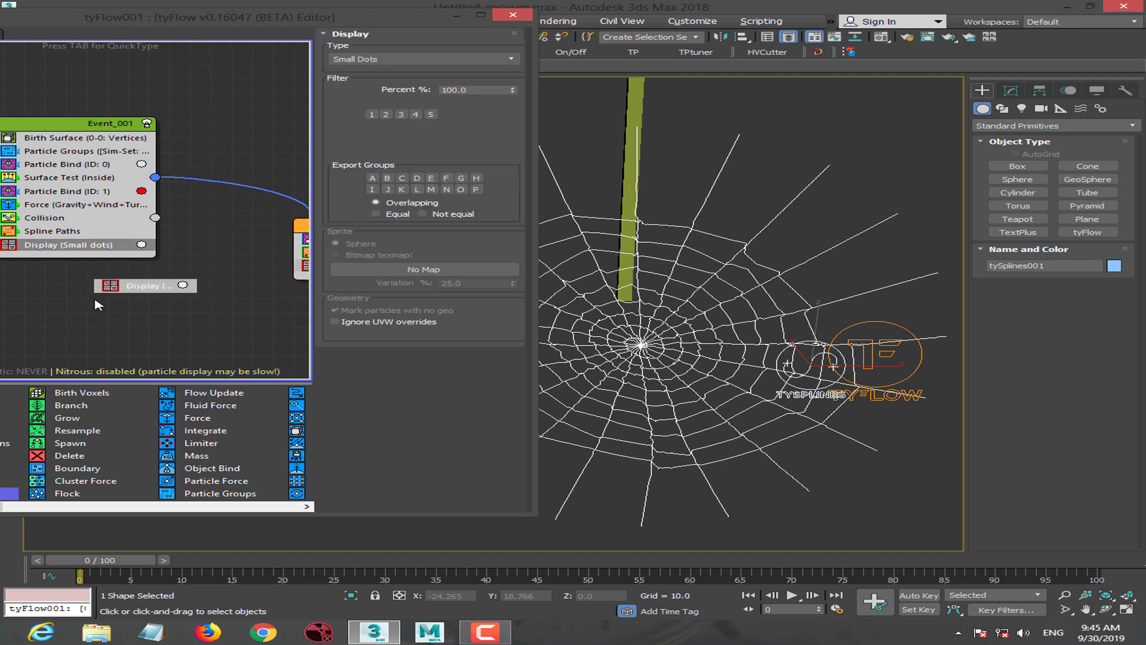
pyautogui.moveTo(113, 245)
pyautogui.mouseDown()
pyautogui.moveTo(199, 330)
pyautogui.moveTo(190, 327)
pyautogui.mouseUp()
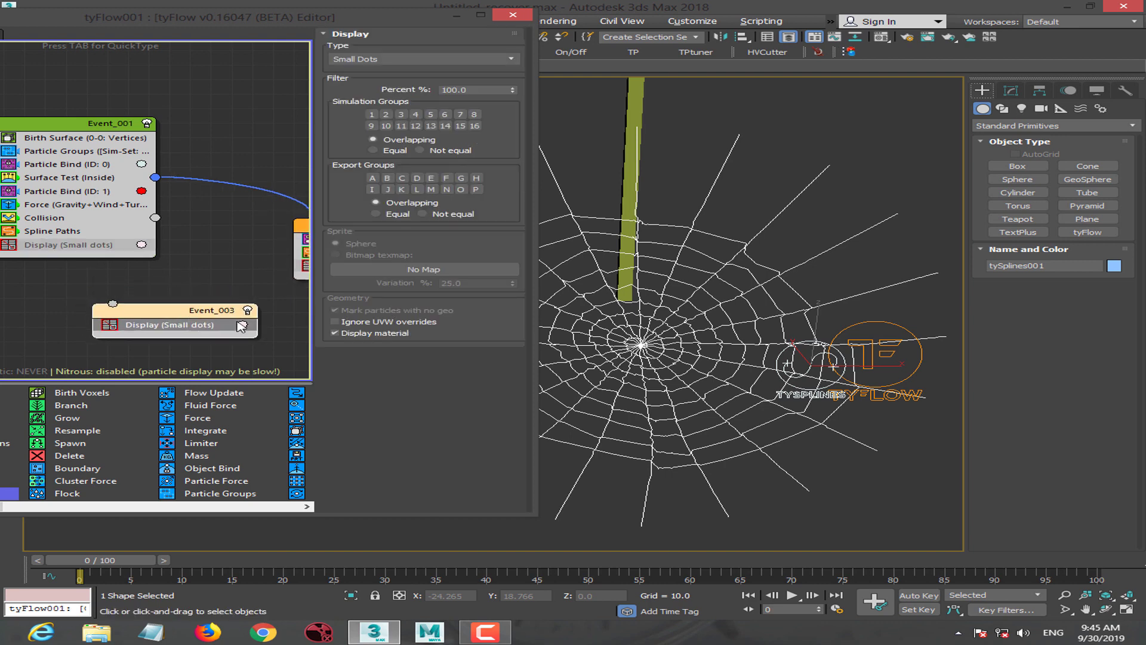
pyautogui.click(243, 325)
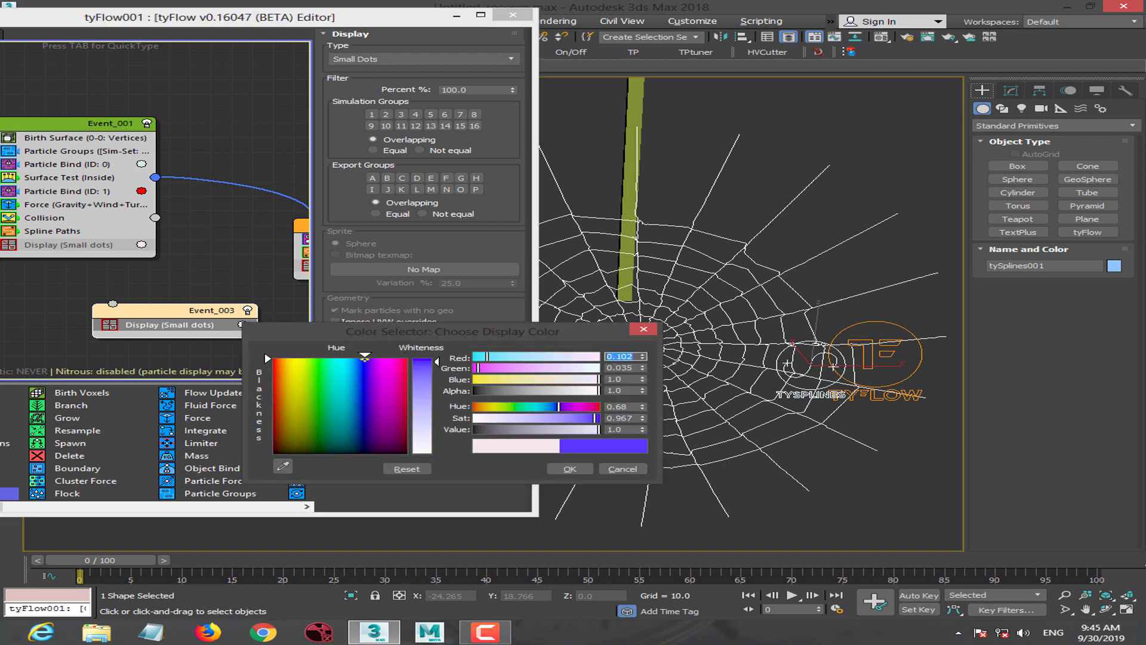
pyautogui.click(576, 472)
pyautogui.moveTo(148, 318); pyautogui.dragTo(175, 321)
# Replace the Display operator in Event_003 with Particle Break.
pyautogui.rightClick(173, 327)
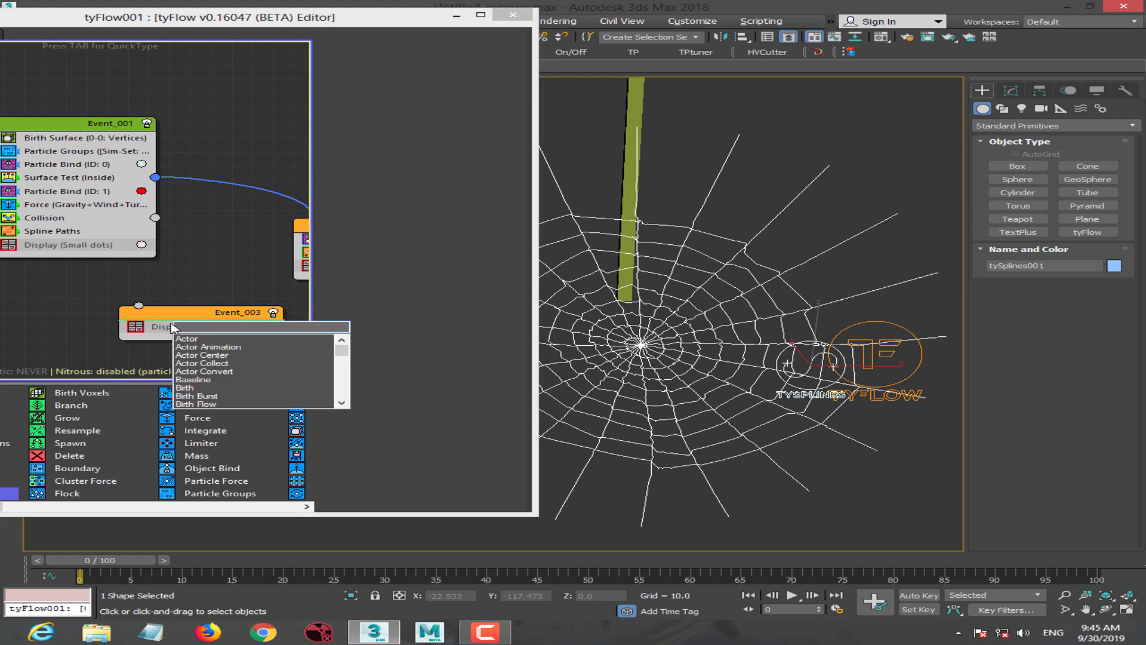
pyautogui.click(174, 330)
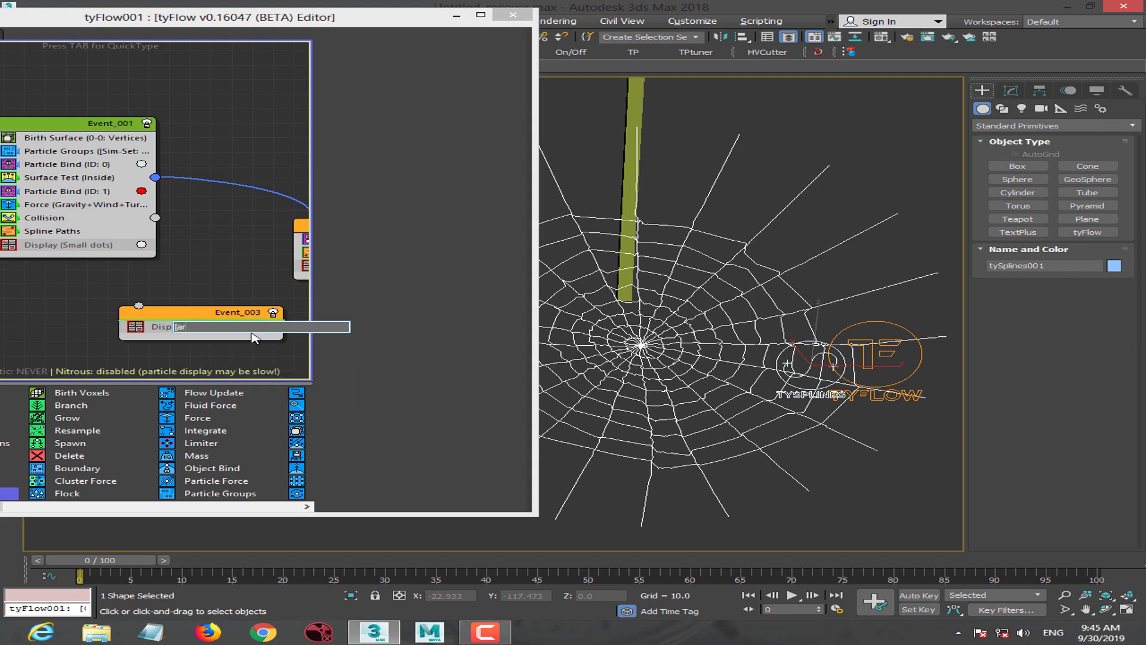
pyautogui.write('r')
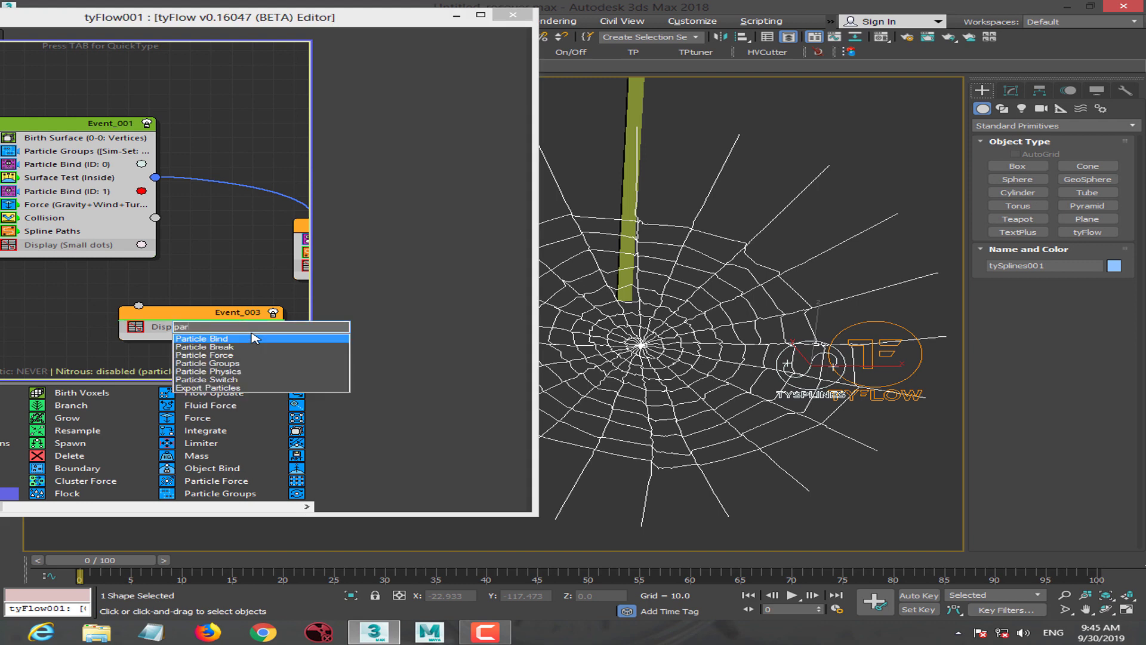
pyautogui.press('Down')
pyautogui.press('Down')
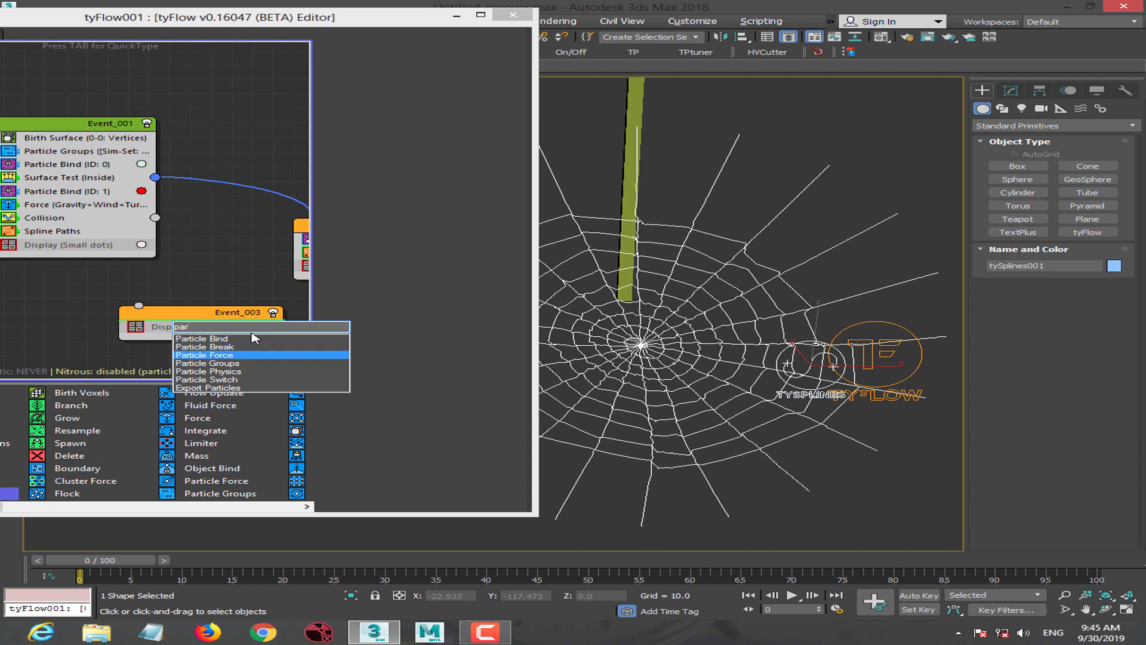
pyautogui.press('Up')
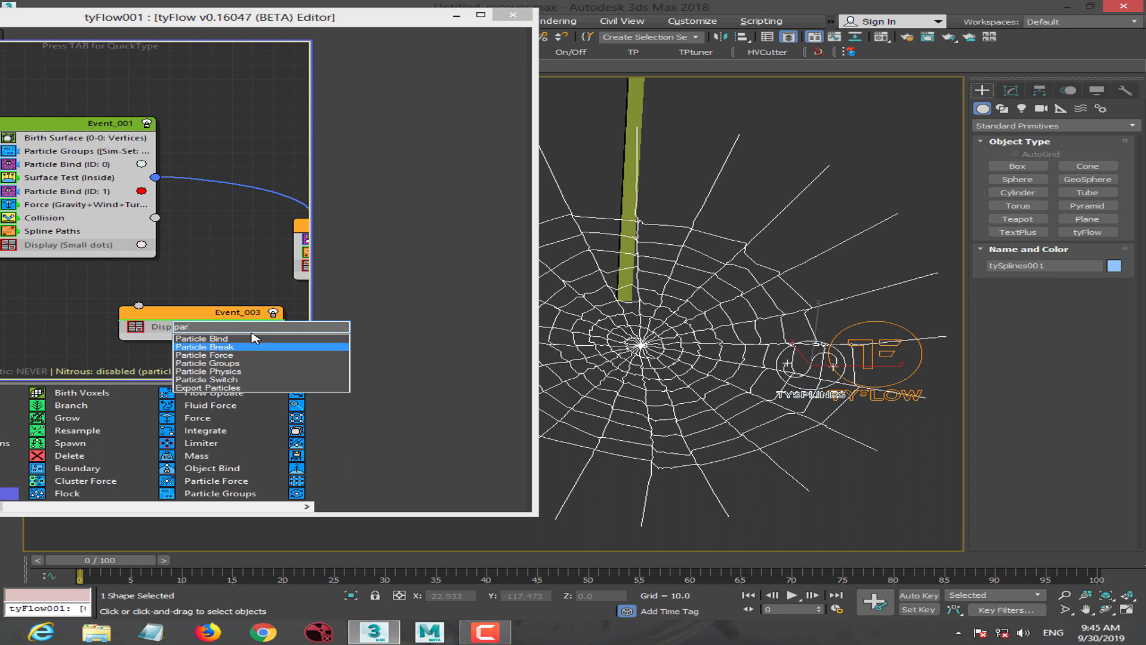
pyautogui.press('Return')
# Copy Spline Paths into Event_003 and set Particle Break to 150 breaks per frame.
pyautogui.moveTo(186, 320)
pyautogui.mouseDown()
pyautogui.moveTo(260, 329)
pyautogui.moveTo(155, 218)
pyautogui.mouseUp()
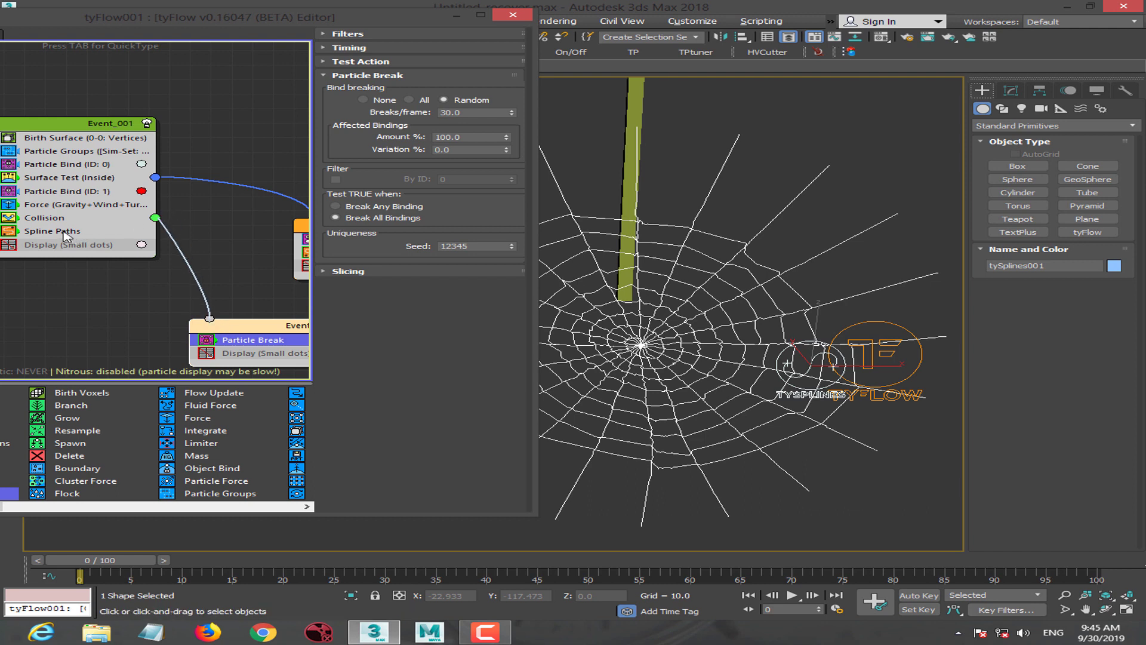
pyautogui.moveTo(92, 236); pyautogui.dragTo(219, 356)
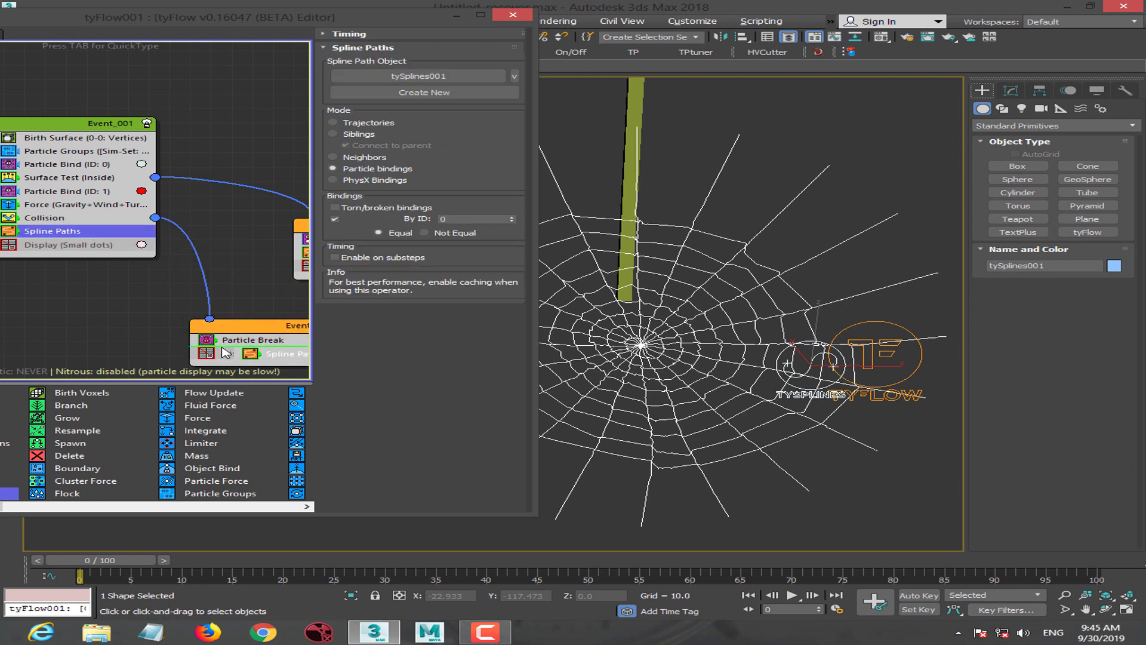
pyautogui.click(137, 325)
pyautogui.scroll(-1, 74, 293)
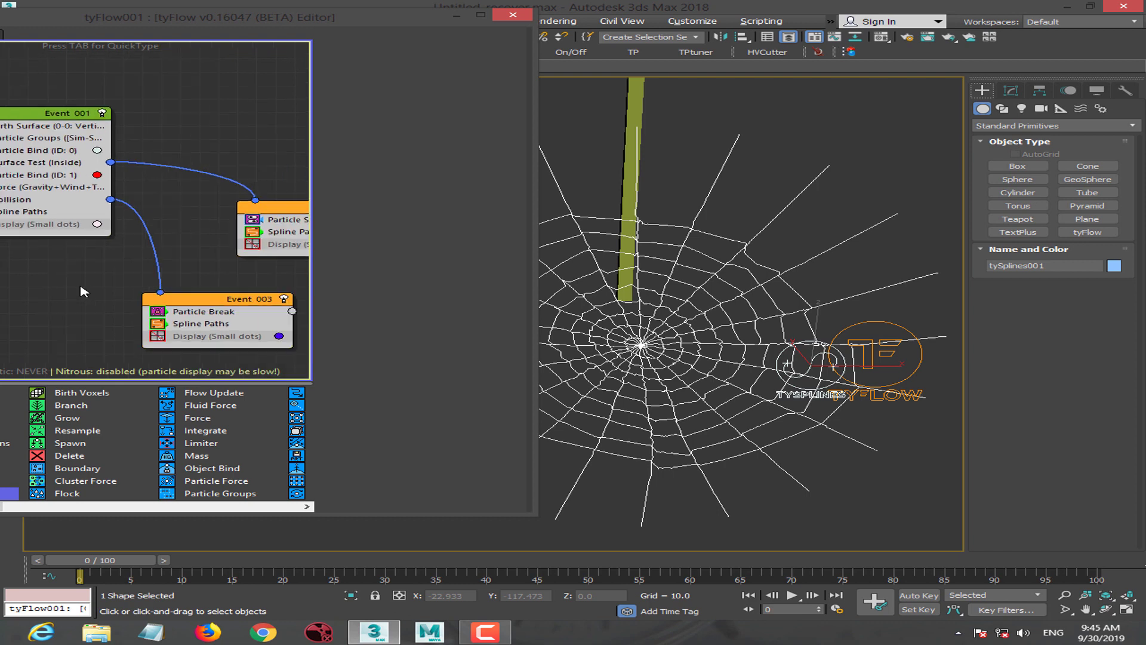
pyautogui.scroll(-1, 73, 292)
pyautogui.click(201, 306)
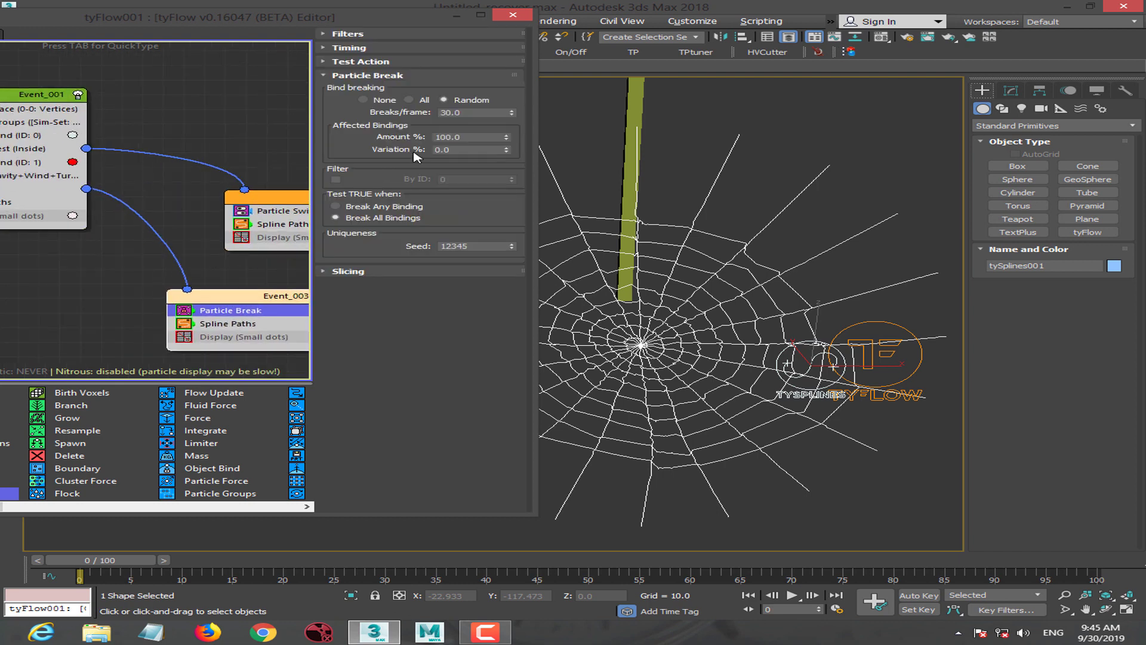
pyautogui.click(483, 114)
pyautogui.write('150')
pyautogui.scroll(-1, 187, 291)
pyautogui.scroll(-1, 187, 291)
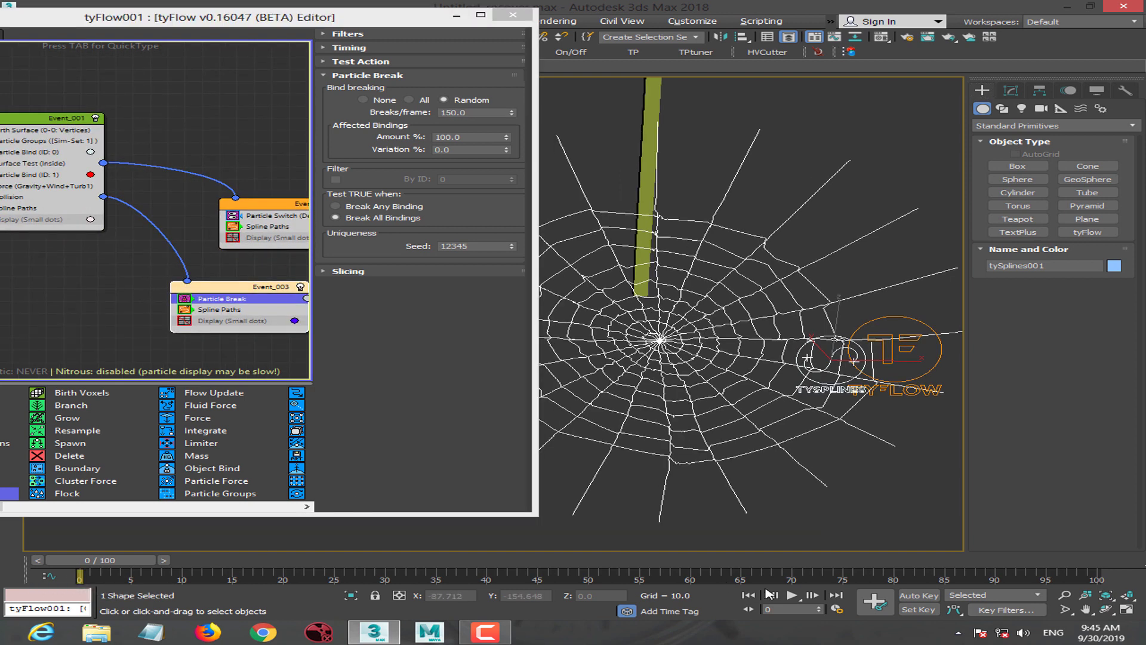
# Play and scrub the simulation past frame 44 to watch the web tear.
pyautogui.click(794, 595)
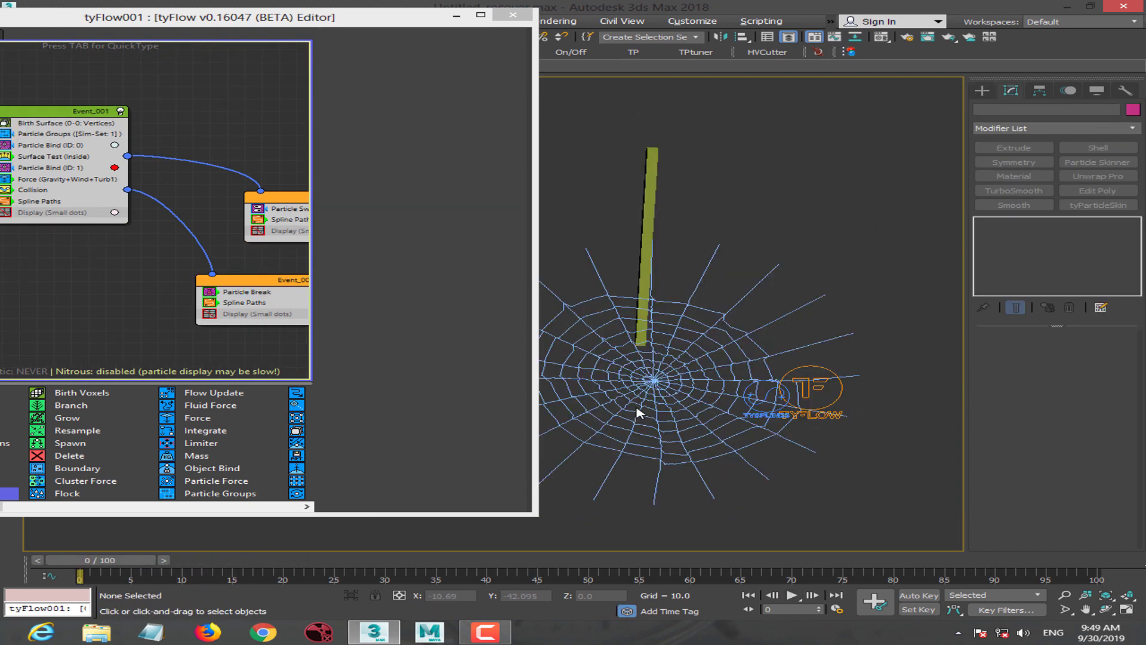
pyautogui.click(163, 560)
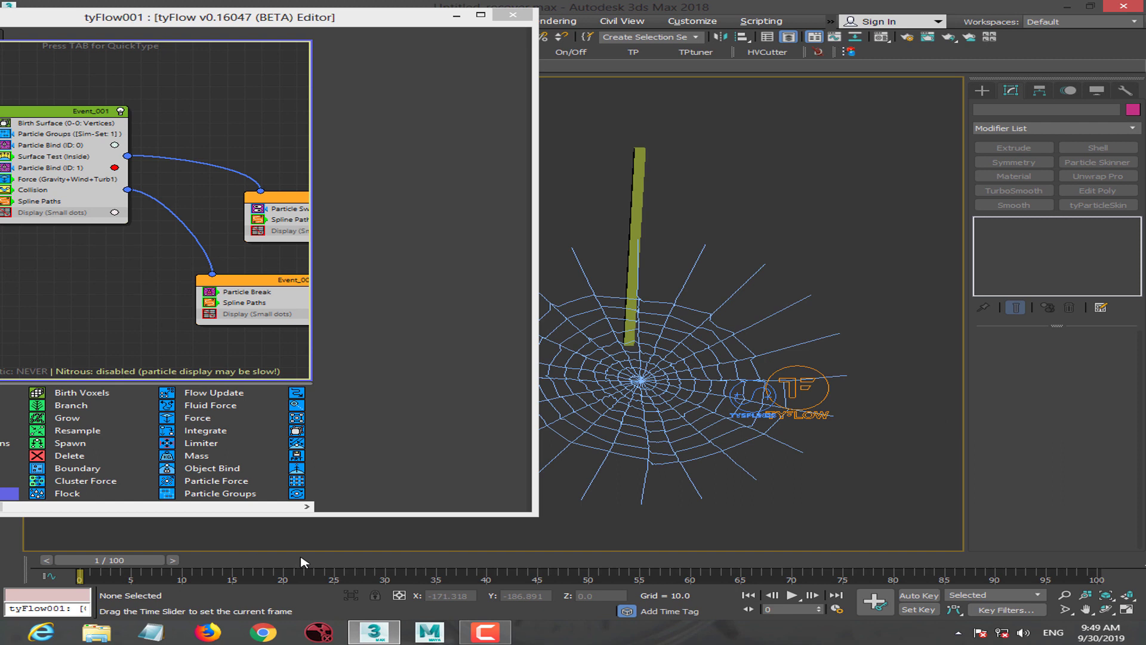
pyautogui.moveTo(305, 562); pyautogui.dragTo(491, 568)
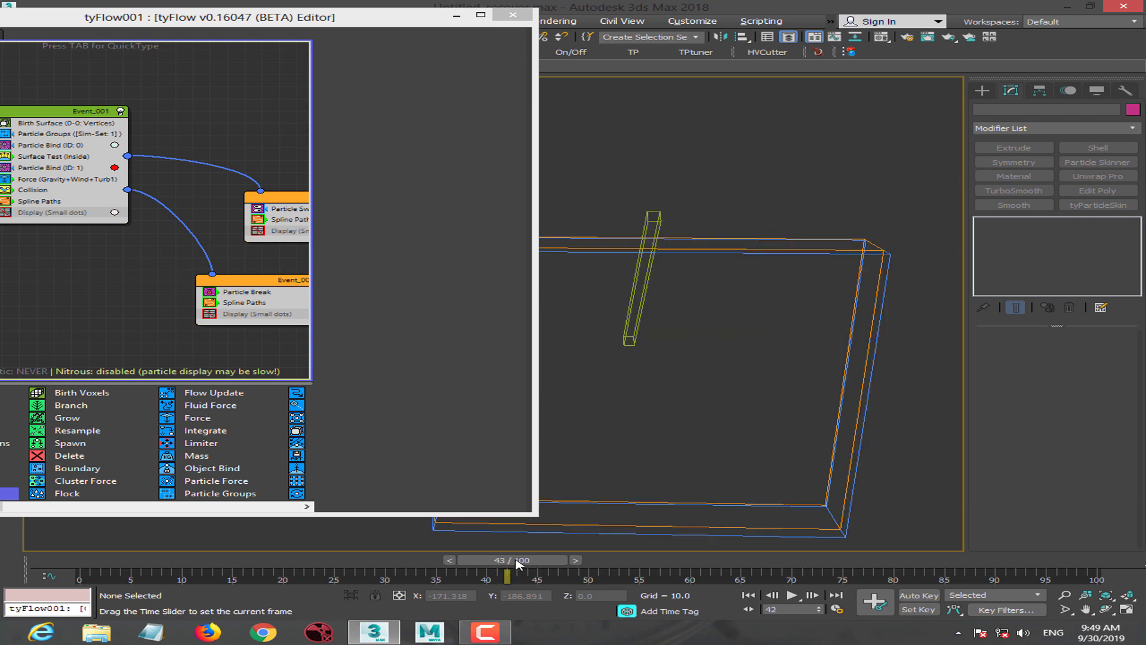
pyautogui.moveTo(490, 568); pyautogui.dragTo(528, 567)
pyautogui.moveTo(687, 402); pyautogui.dragTo(706, 396, button='middle')
pyautogui.click(706, 397)
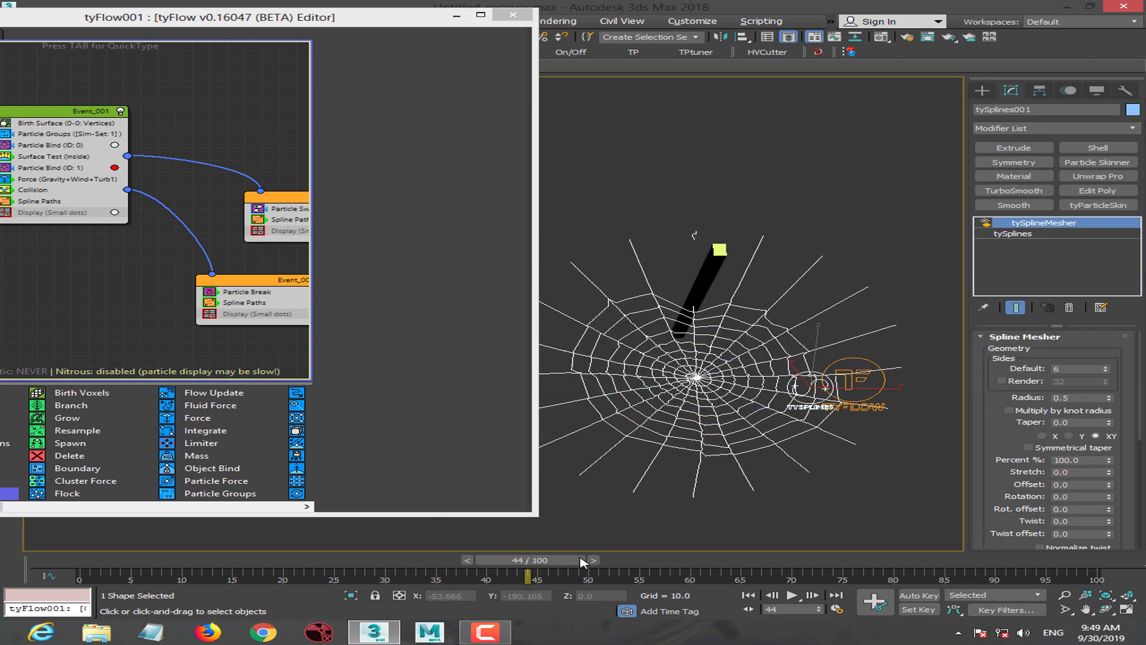
pyautogui.moveTo(541, 568); pyautogui.dragTo(710, 568)
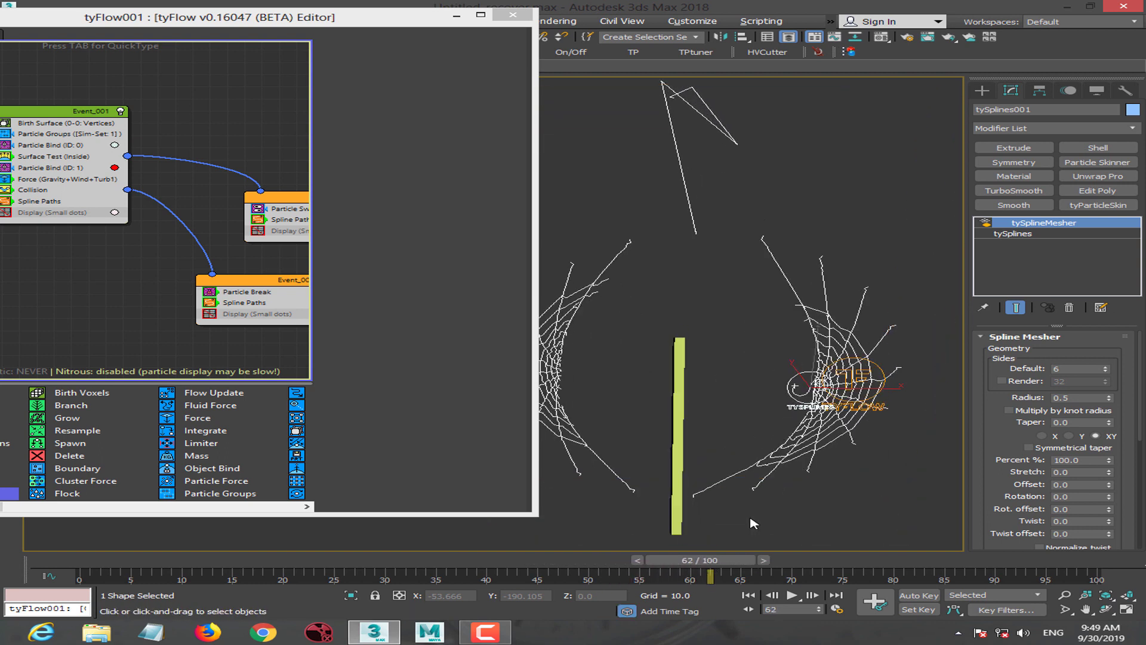
# Set tyFlow001's Time step to 1/2 Frame and jump to frame 54.
pyautogui.click(884, 365)
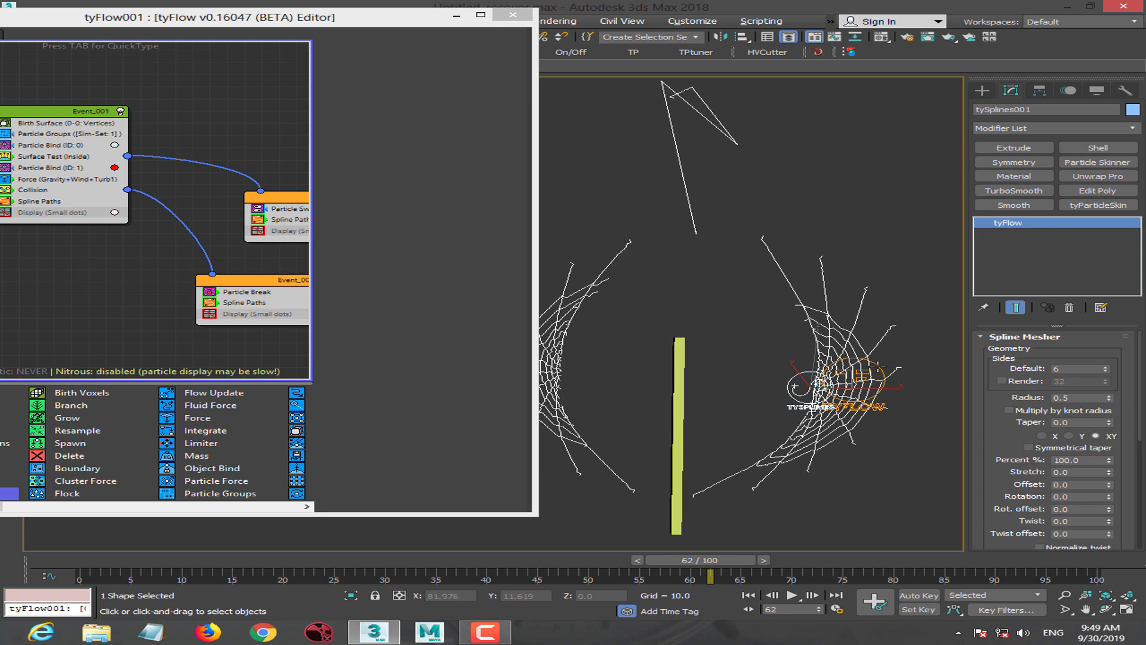
pyautogui.click(1016, 394)
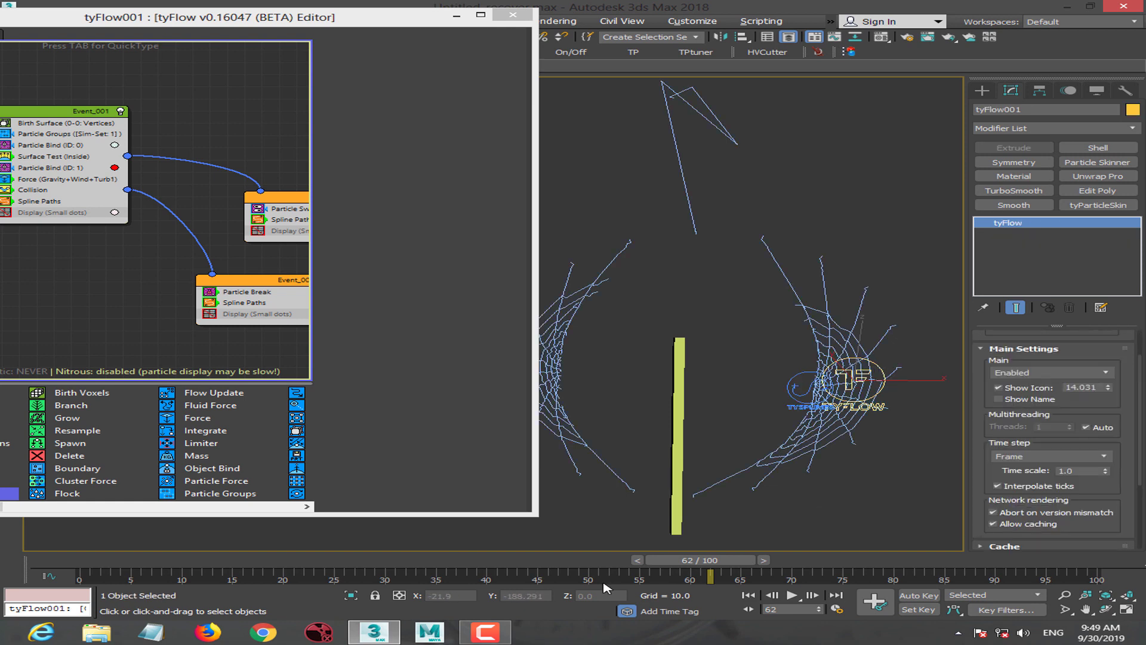
pyautogui.moveTo(499, 561); pyautogui.dragTo(83, 561)
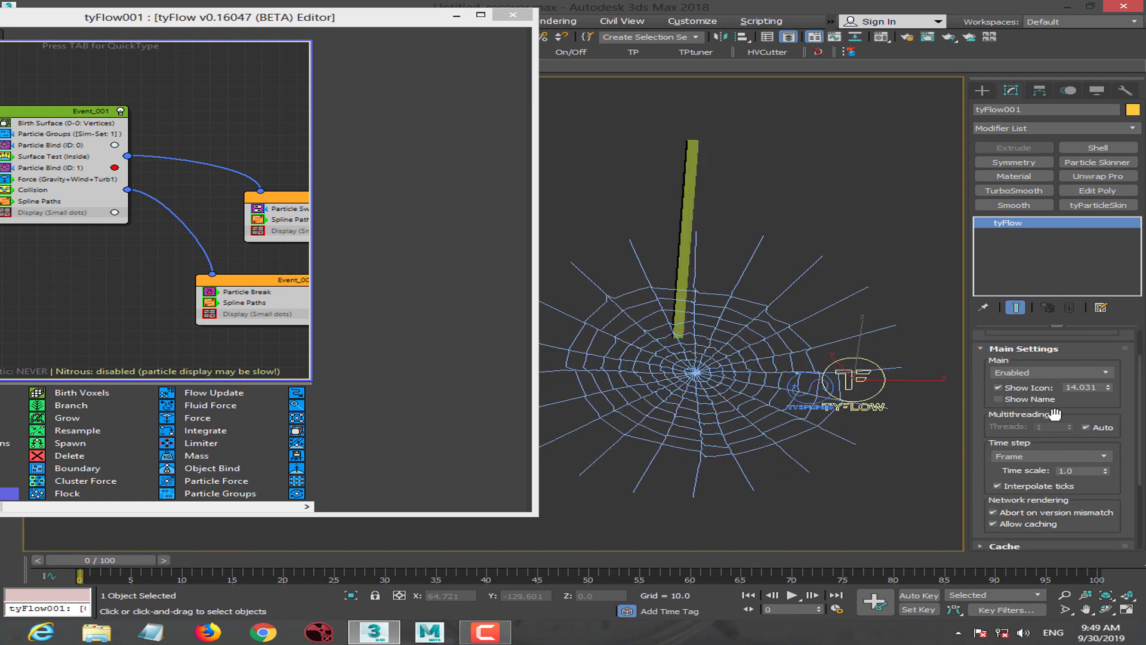
pyautogui.click(1028, 461)
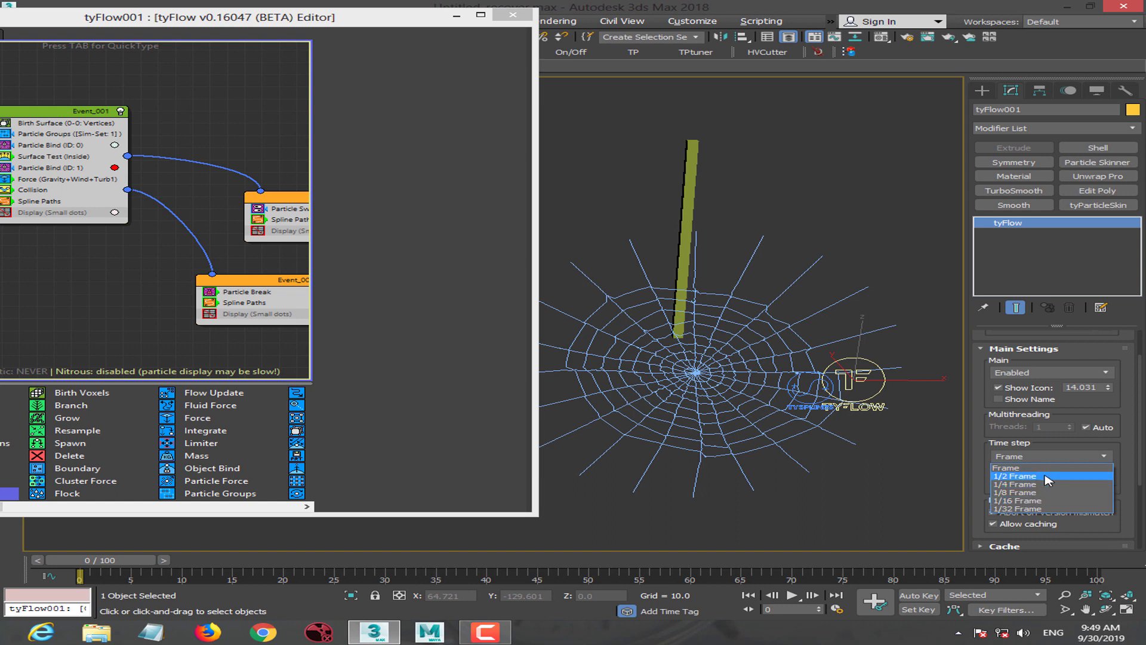
pyautogui.click(1047, 477)
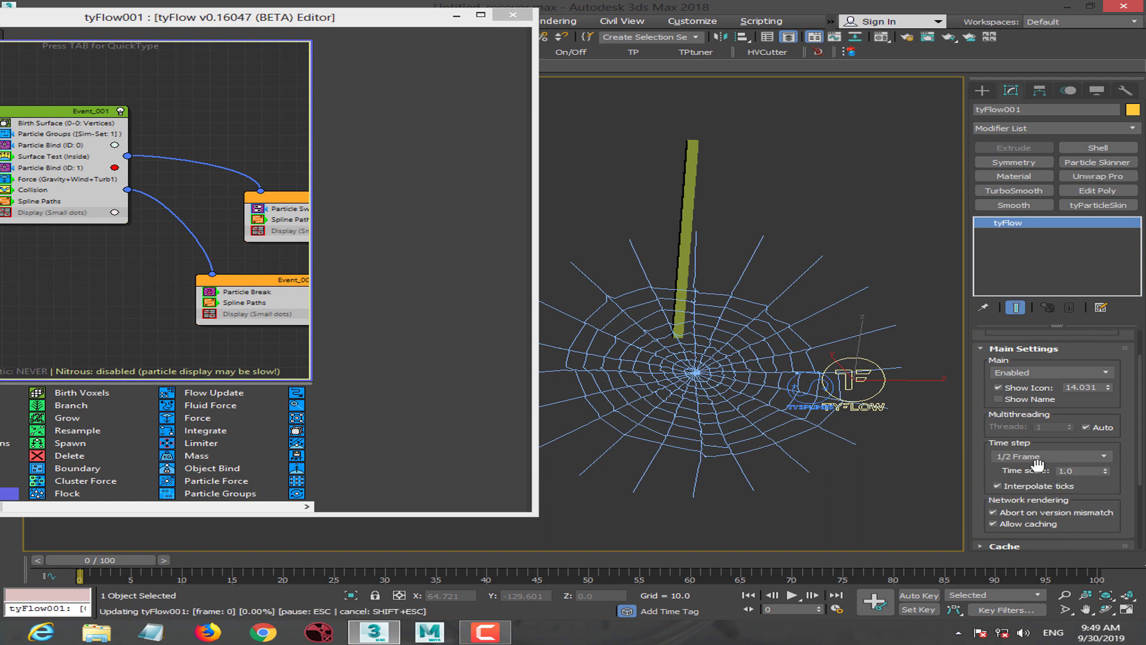
pyautogui.click(637, 561)
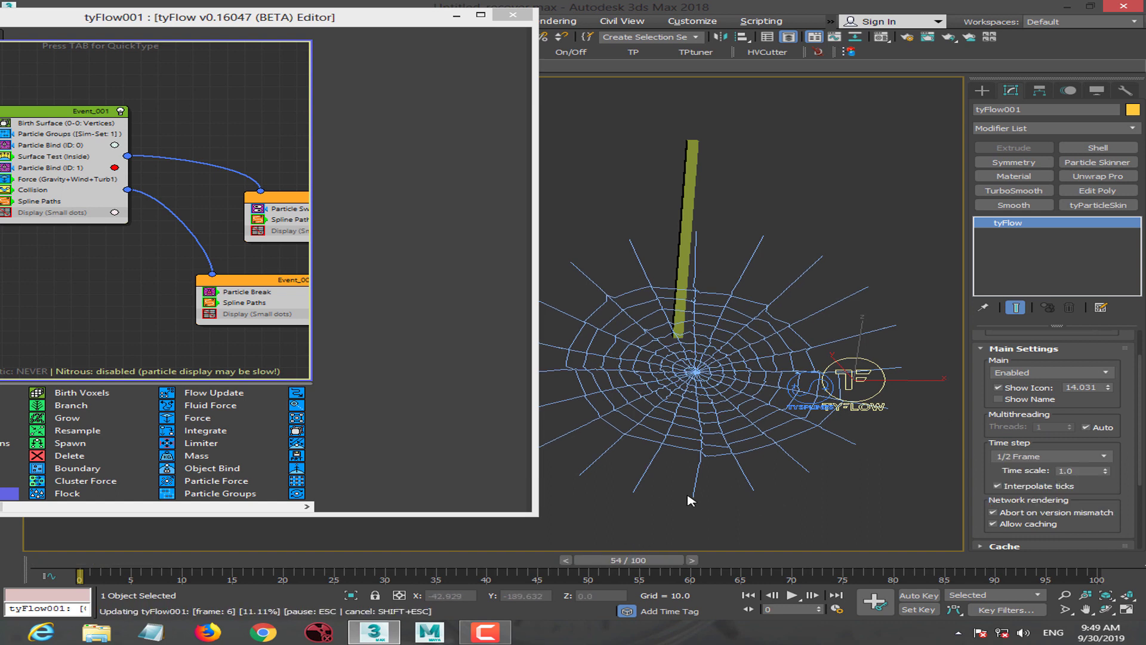
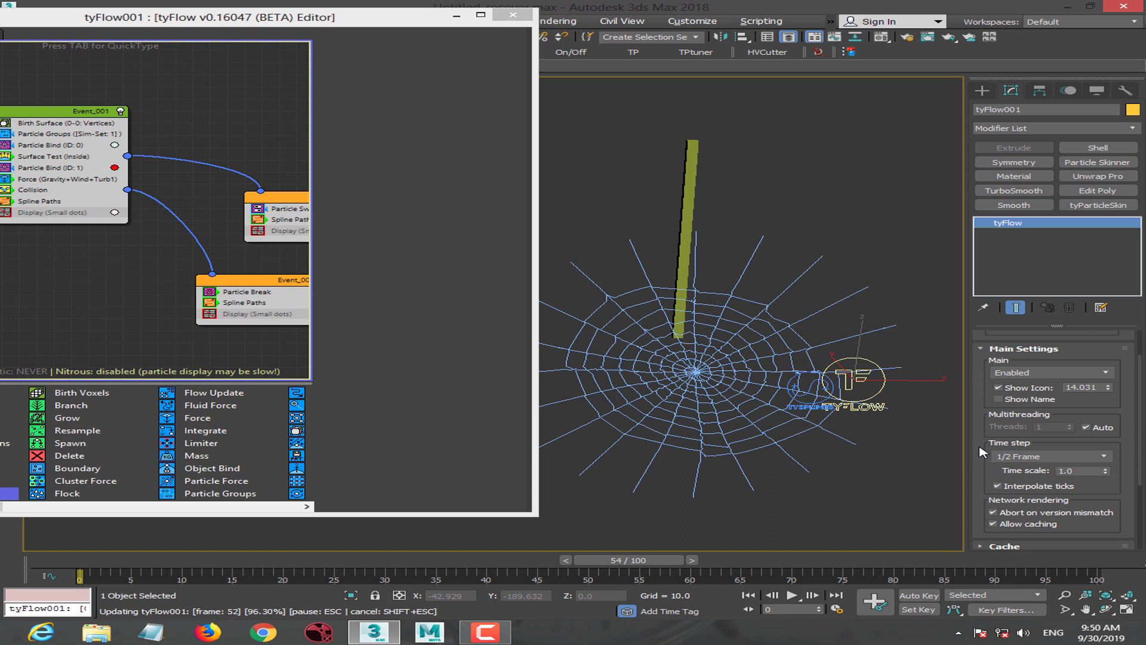
# Expand the Particle Bind Solver settings and play the simulation to preview the web tearing.
pyautogui.scroll(-3, 991, 435)
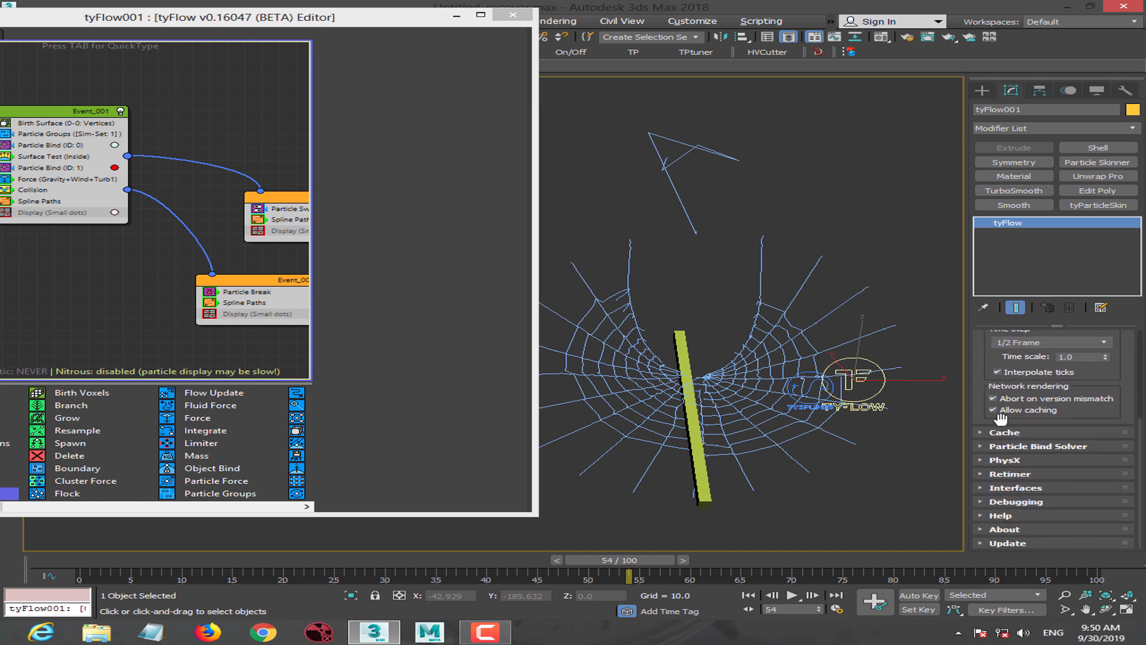
pyautogui.click(1009, 448)
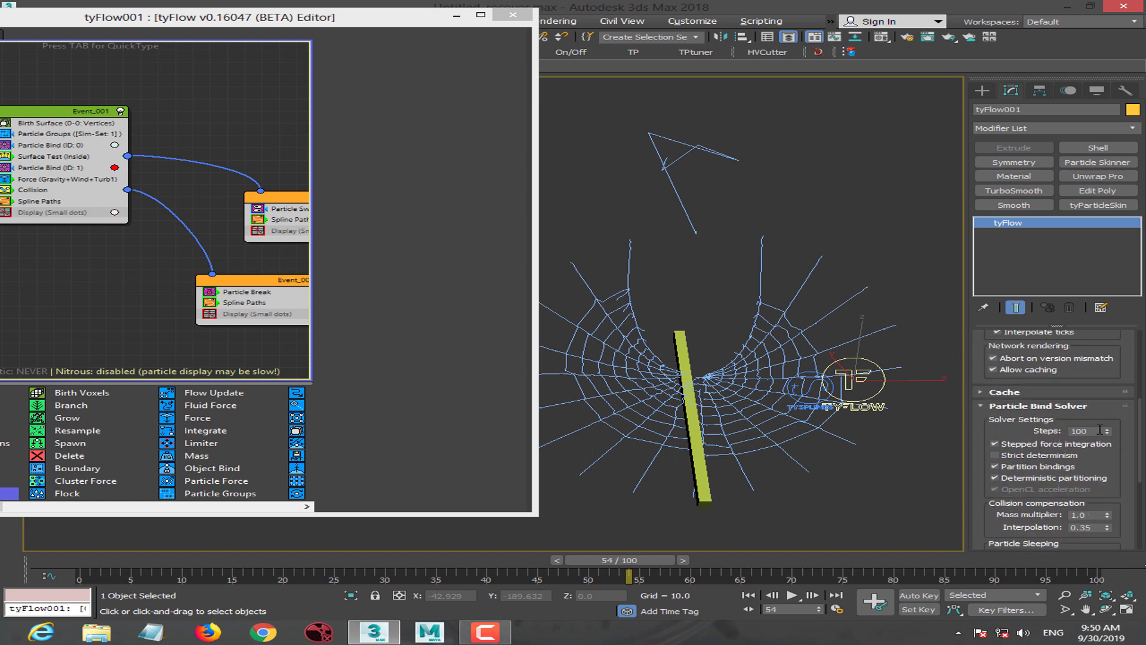
pyautogui.scroll(1, 976, 438)
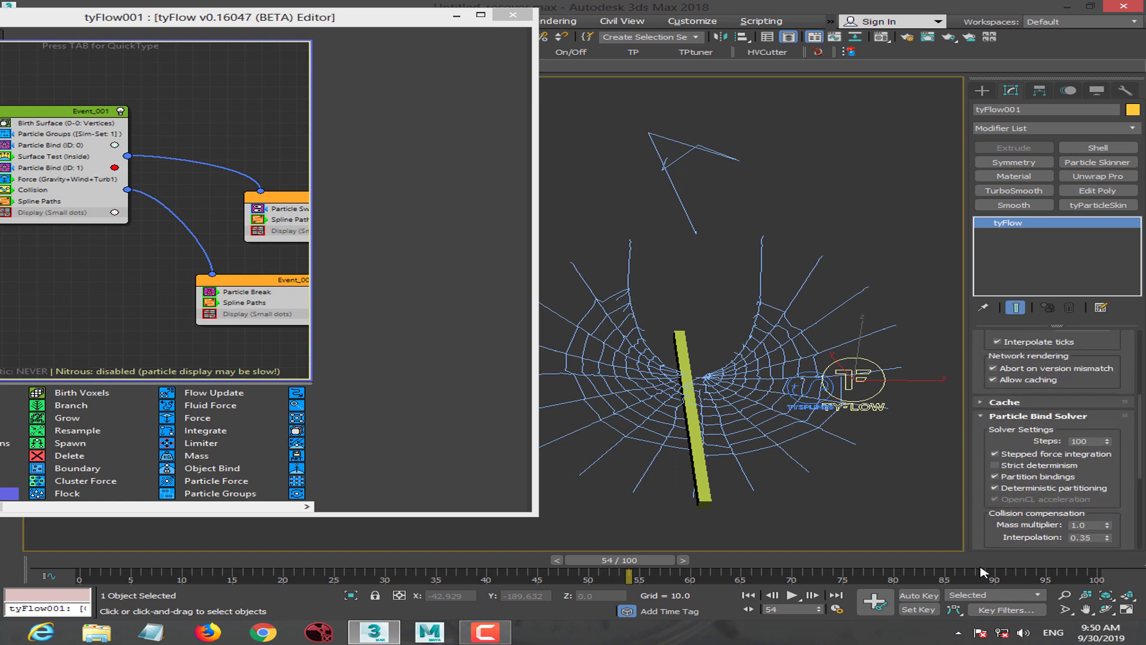
pyautogui.click(794, 595)
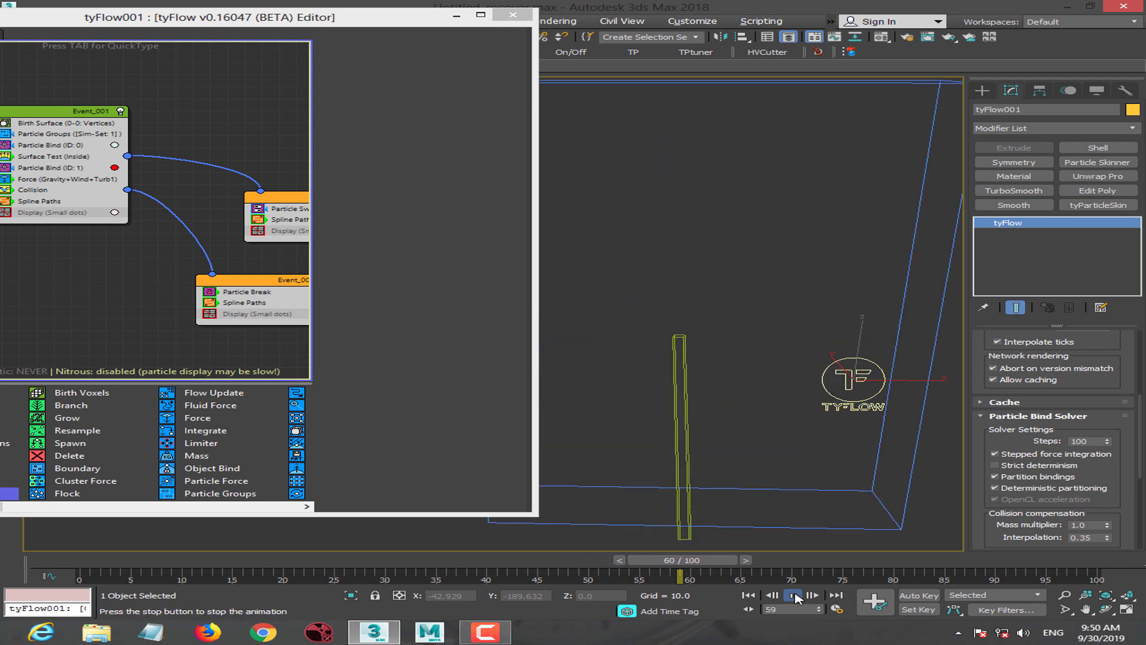
pyautogui.click(794, 595)
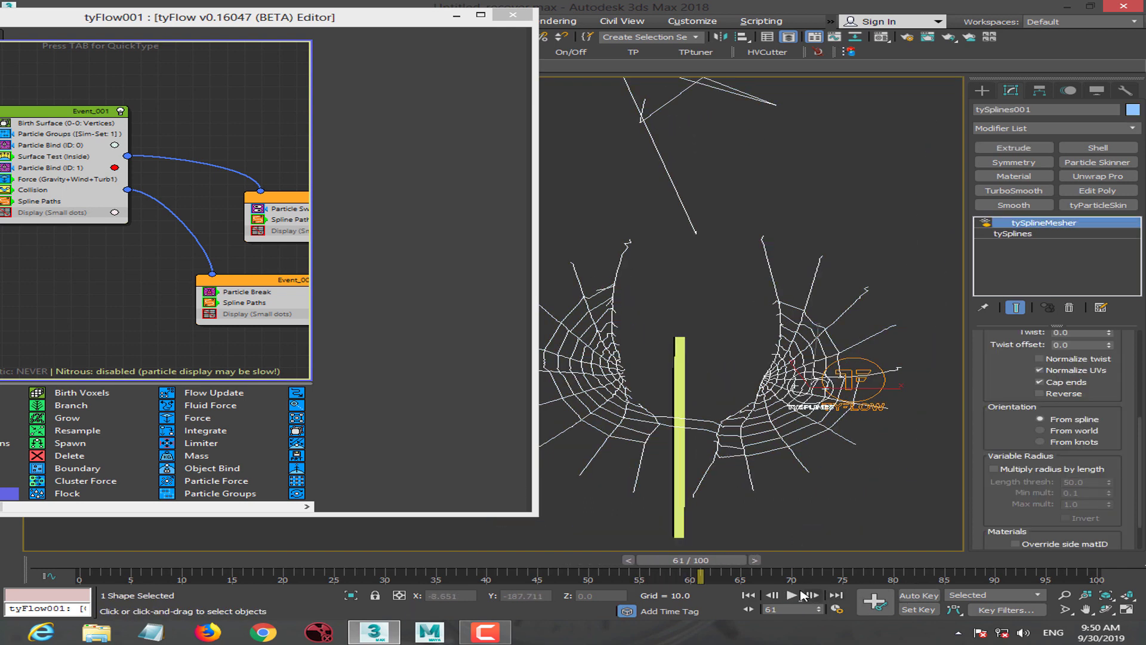
pyautogui.click(794, 595)
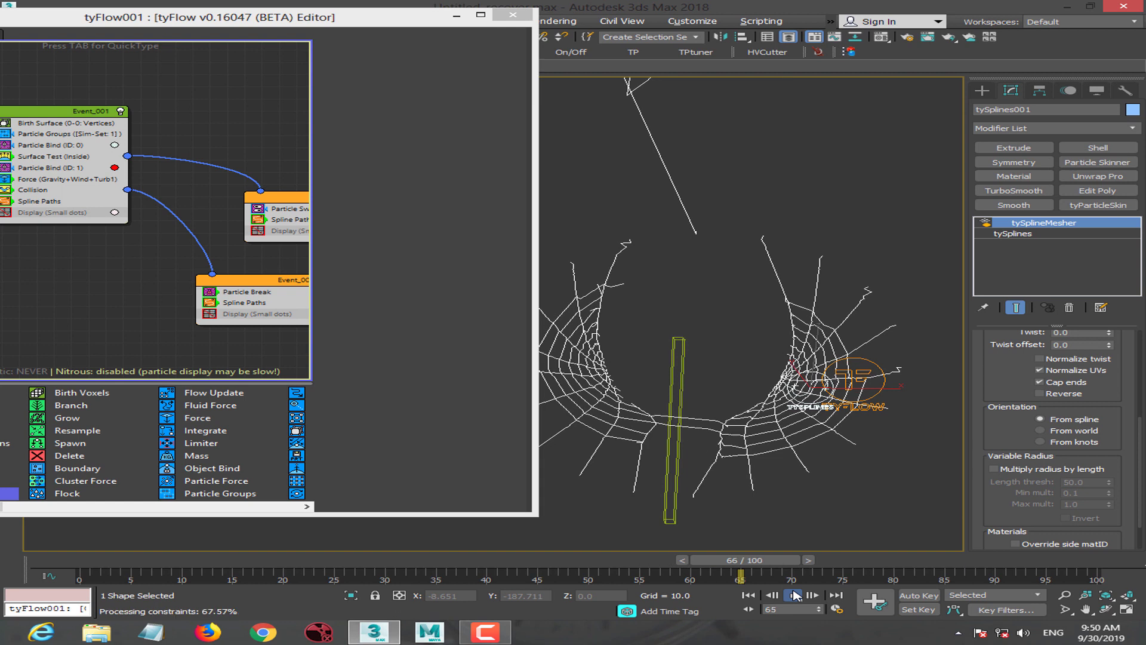
# Scrub to frames 36 and 49 to watch the impact, rewind to frame 0, and show the Force operator.
pyautogui.click(748, 595)
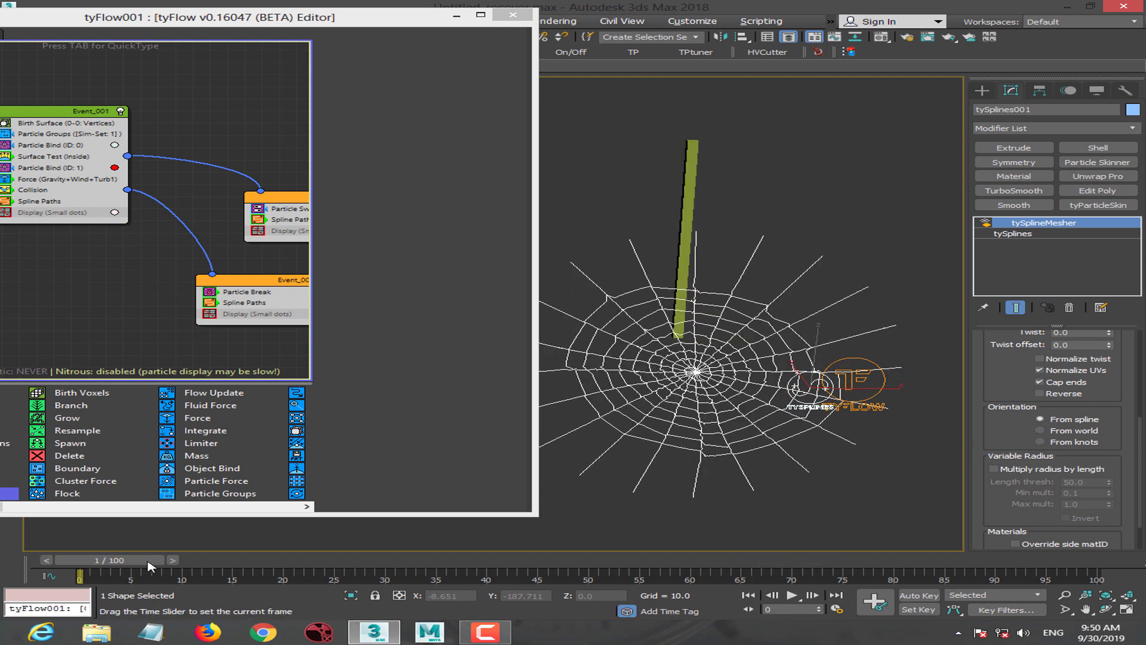
pyautogui.moveTo(149, 566); pyautogui.dragTo(513, 587)
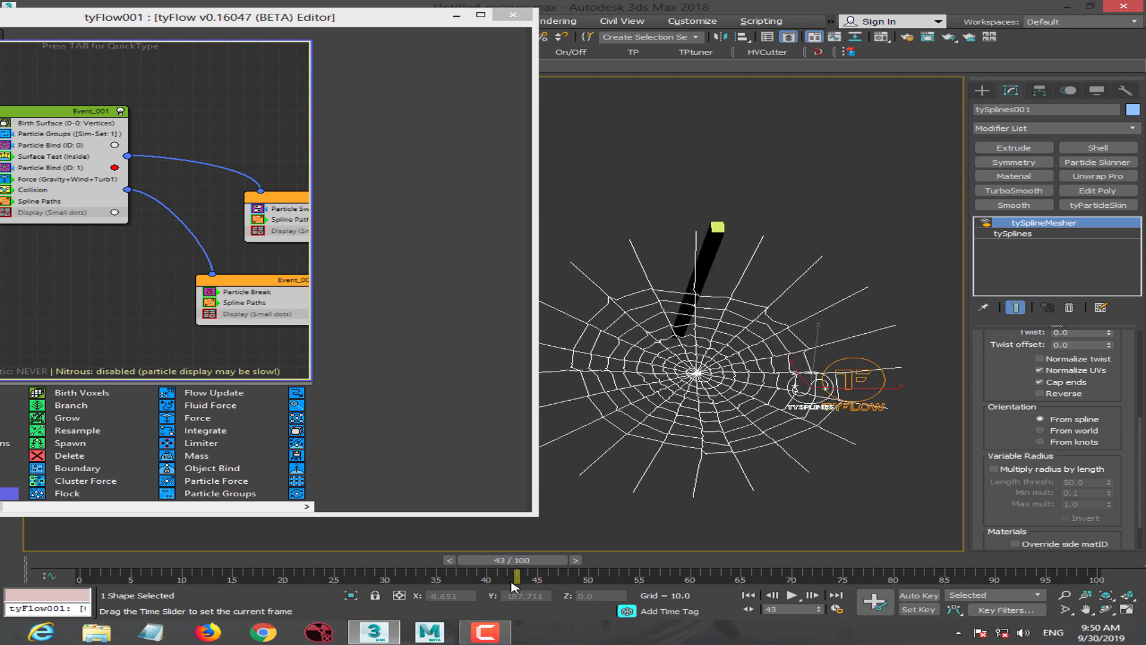
pyautogui.moveTo(512, 584); pyautogui.dragTo(588, 578)
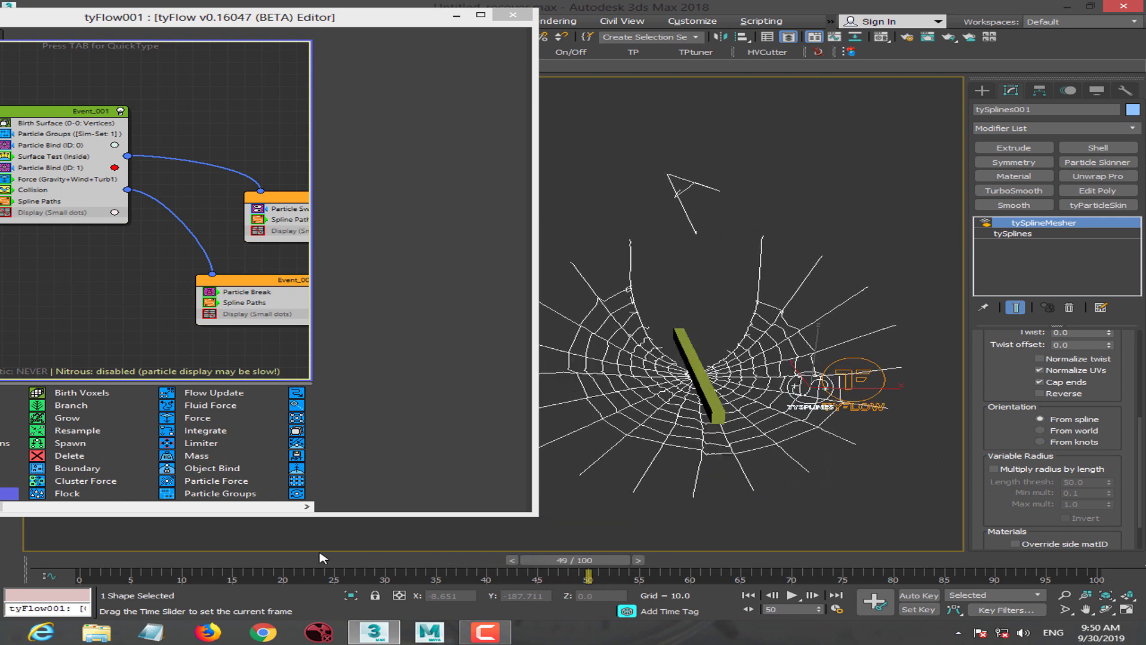
pyautogui.press('Home')
pyautogui.moveTo(67, 179); pyautogui.dragTo(233, 303)
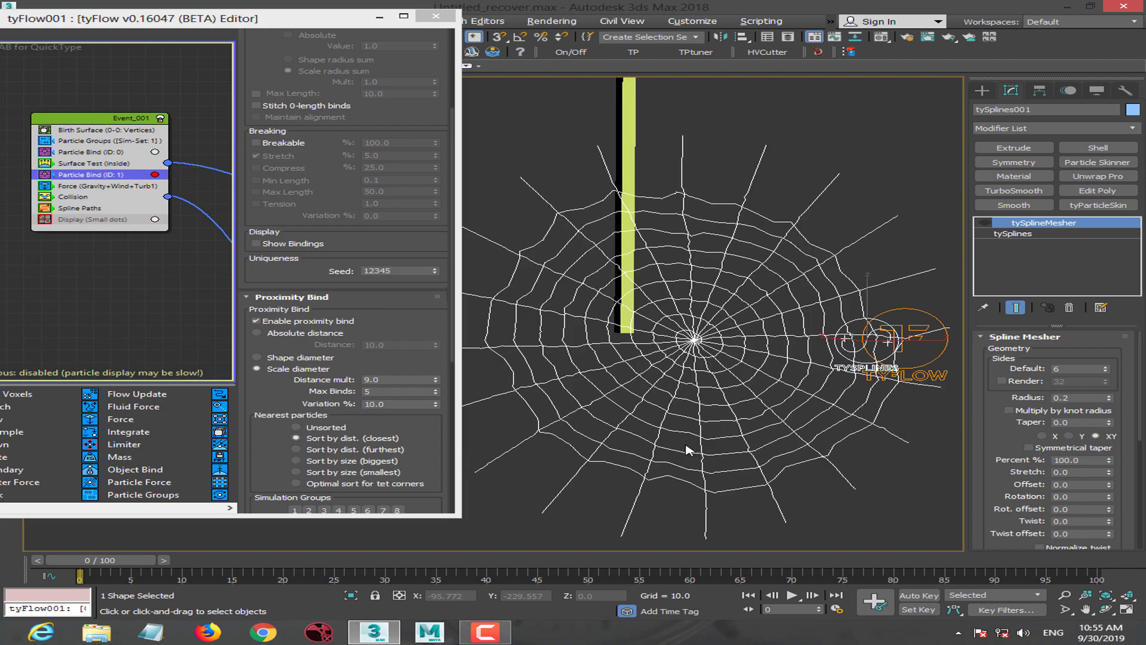
# Select the tyFlow object, display its bindings over the web, and edit Max Binds.
pyautogui.click(558, 514)
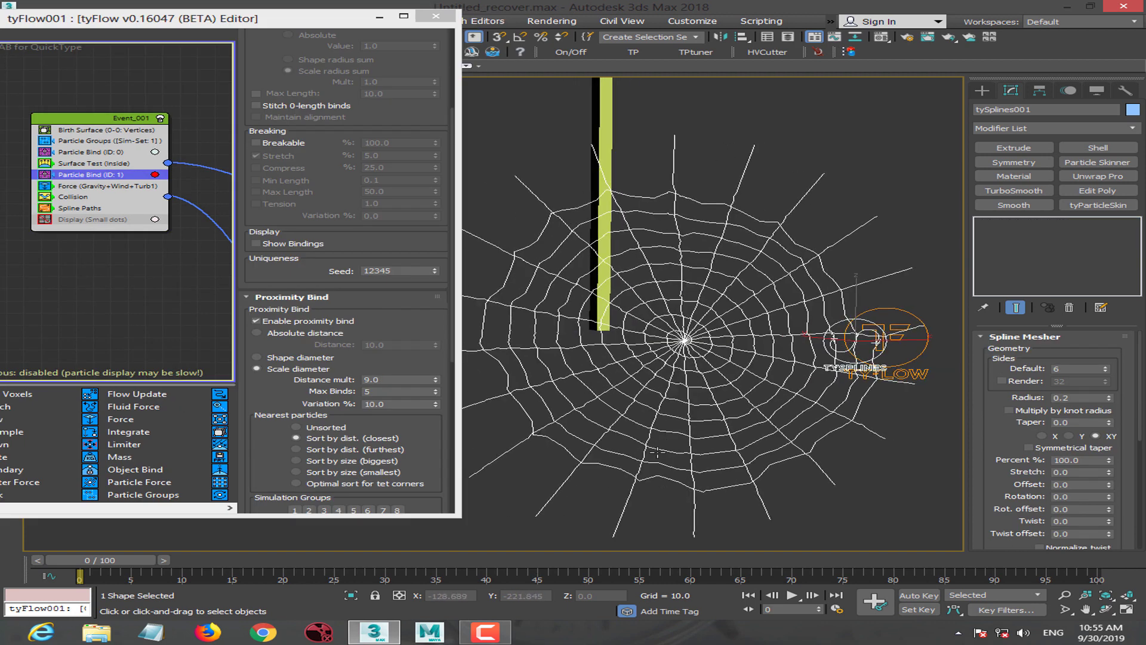
pyautogui.click(921, 323)
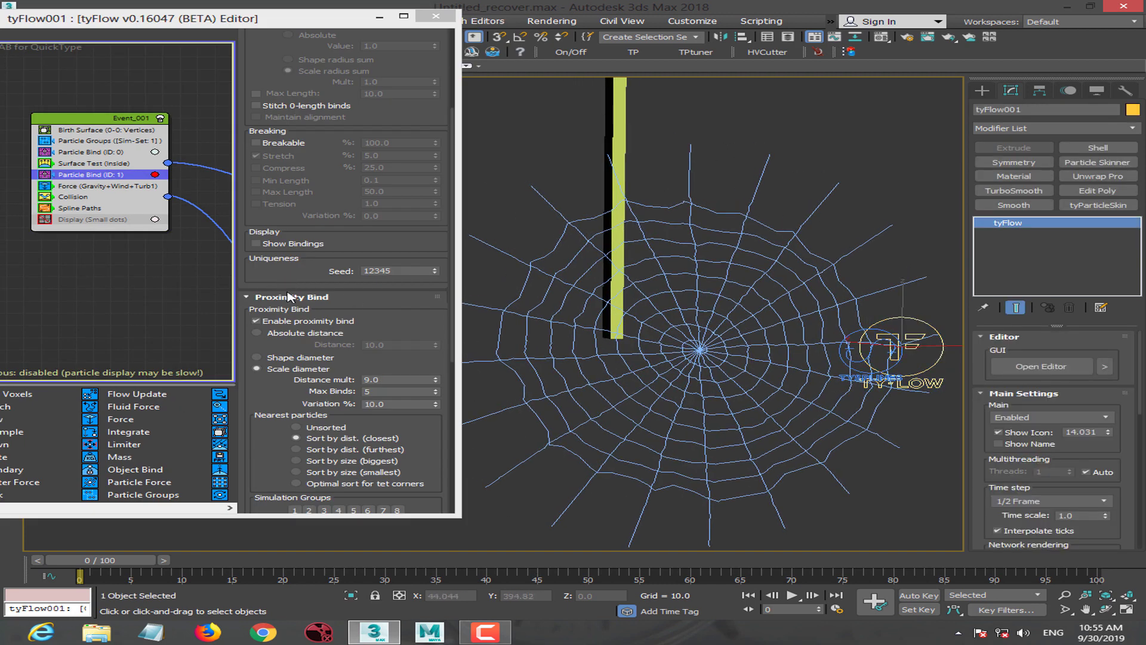
pyautogui.scroll(-1, 334, 388)
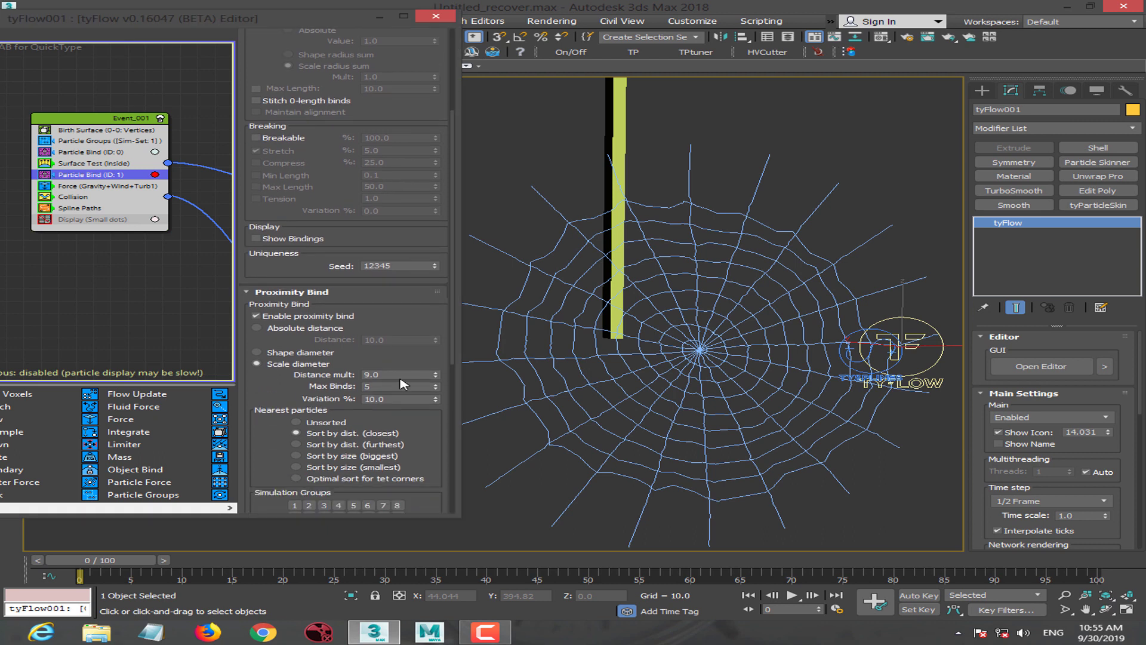
pyautogui.click(278, 240)
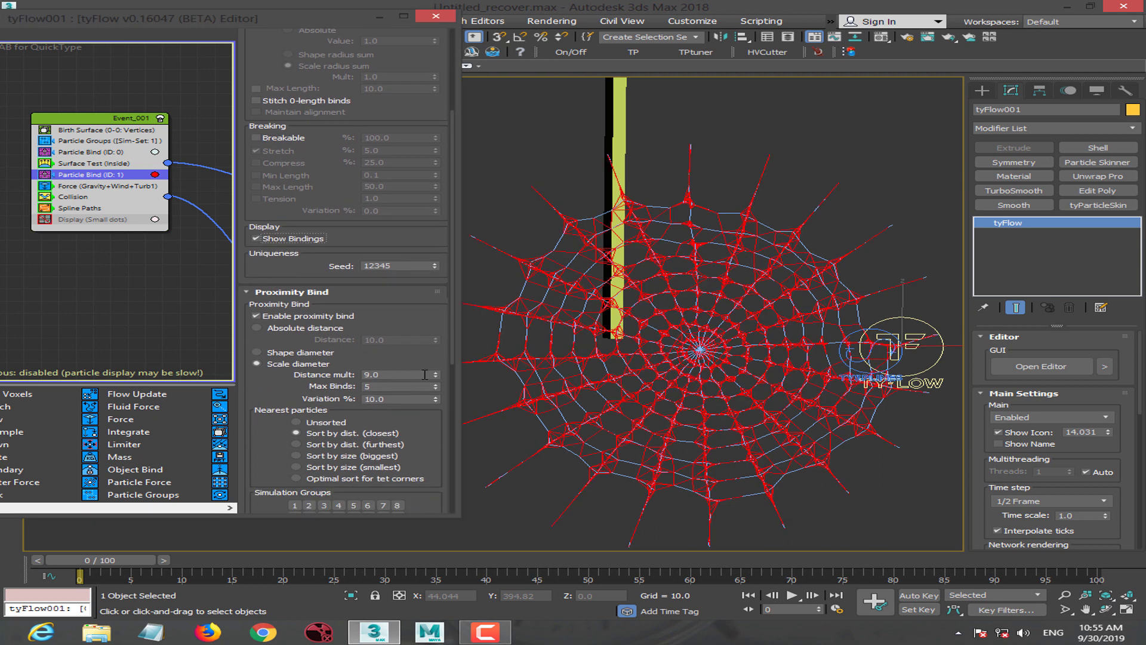
pyautogui.doubleClick(368, 387)
# Set Particle Bind ID 1's Bias to 0.5 and hide the binding lines.
pyautogui.scroll(1, 329, 370)
pyautogui.scroll(1, 316, 299)
pyautogui.scroll(1, 312, 275)
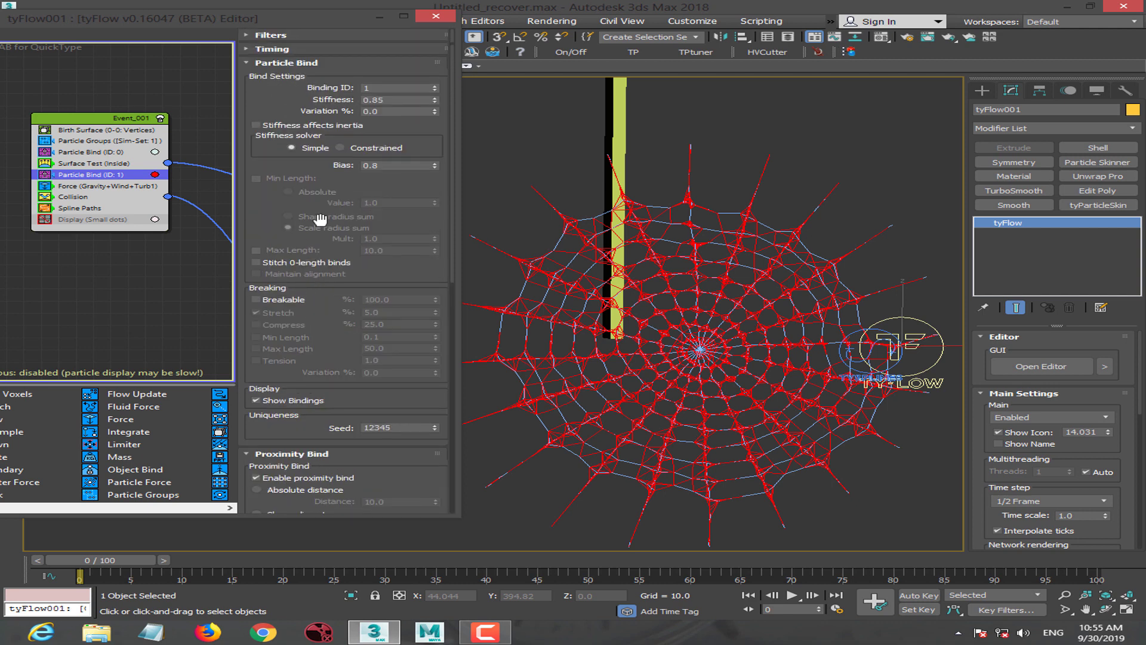
pyautogui.doubleClick(393, 167)
pyautogui.write('0.5')
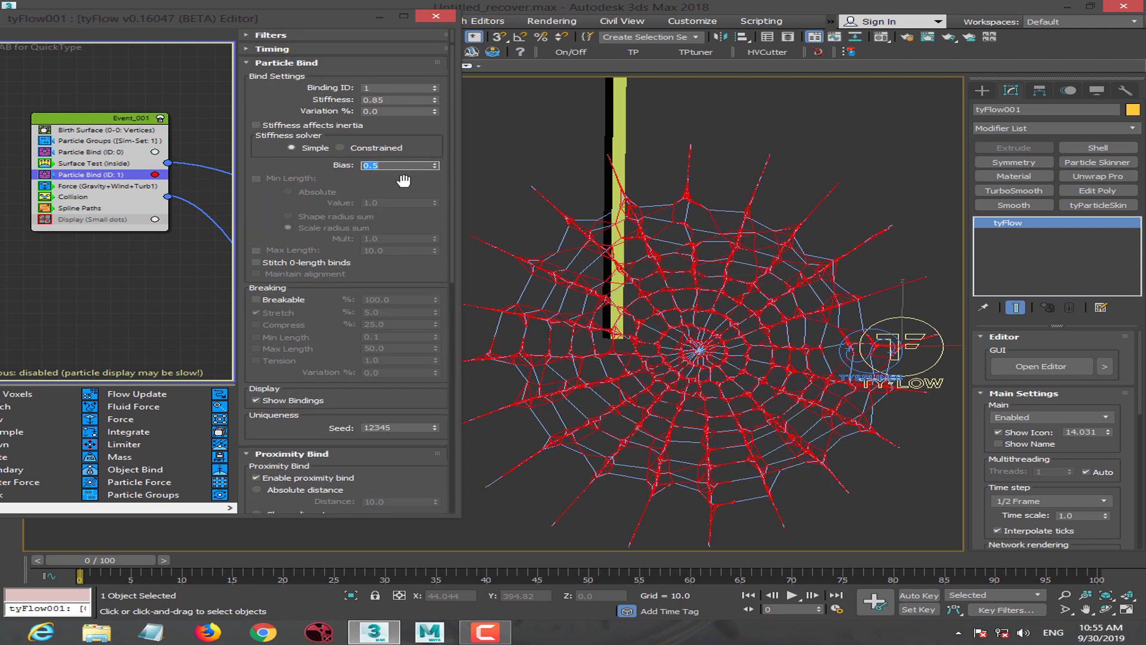
pyautogui.click(264, 401)
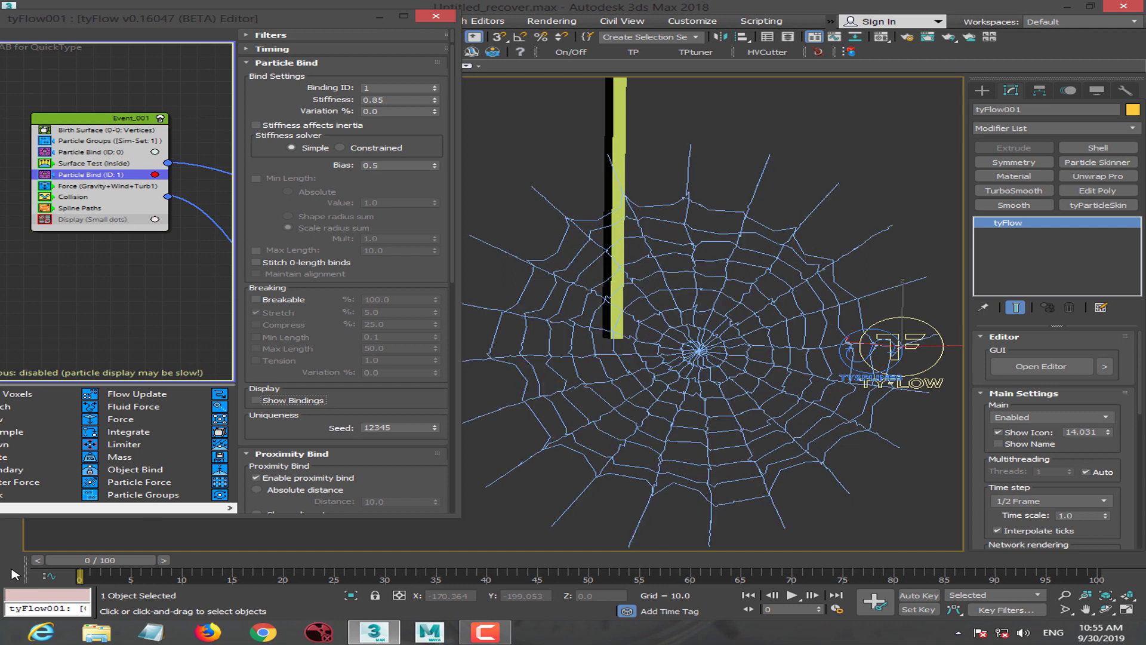
pyautogui.moveTo(69, 566); pyautogui.dragTo(503, 559)
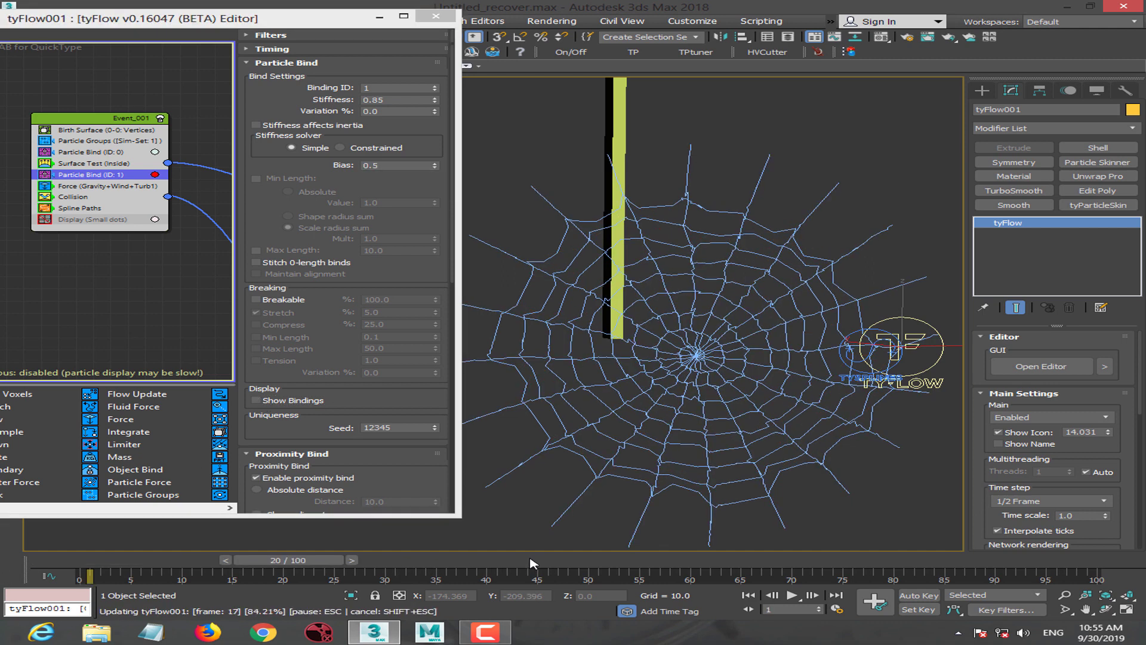
pyautogui.moveTo(533, 563); pyautogui.dragTo(548, 561)
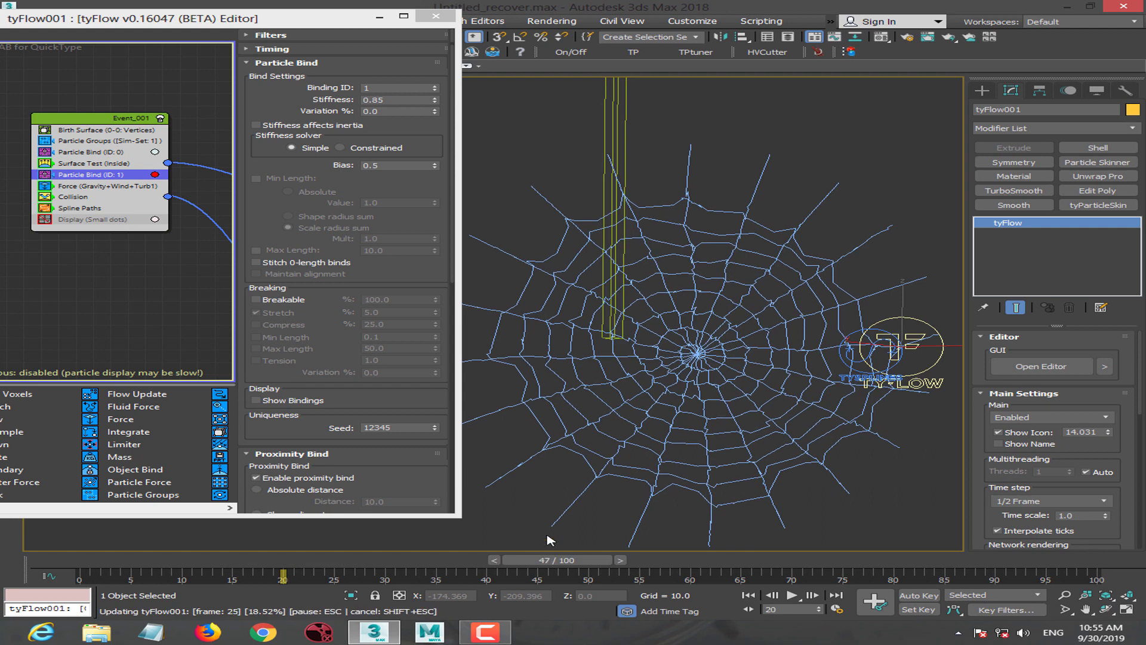
pyautogui.click(792, 596)
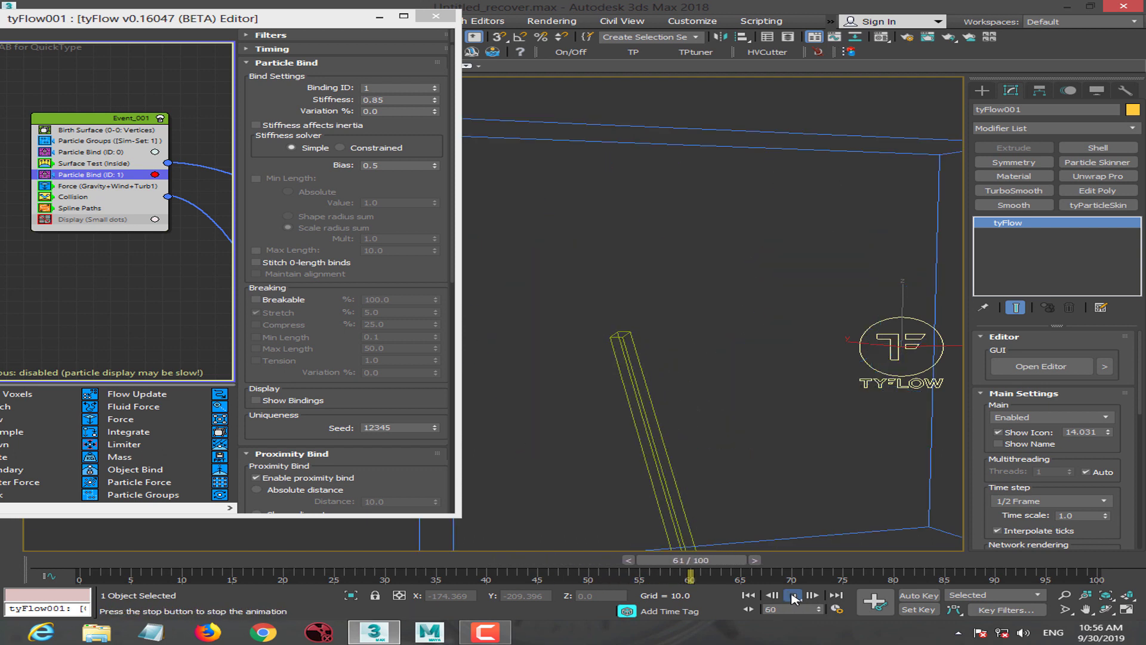
pyautogui.click(793, 596)
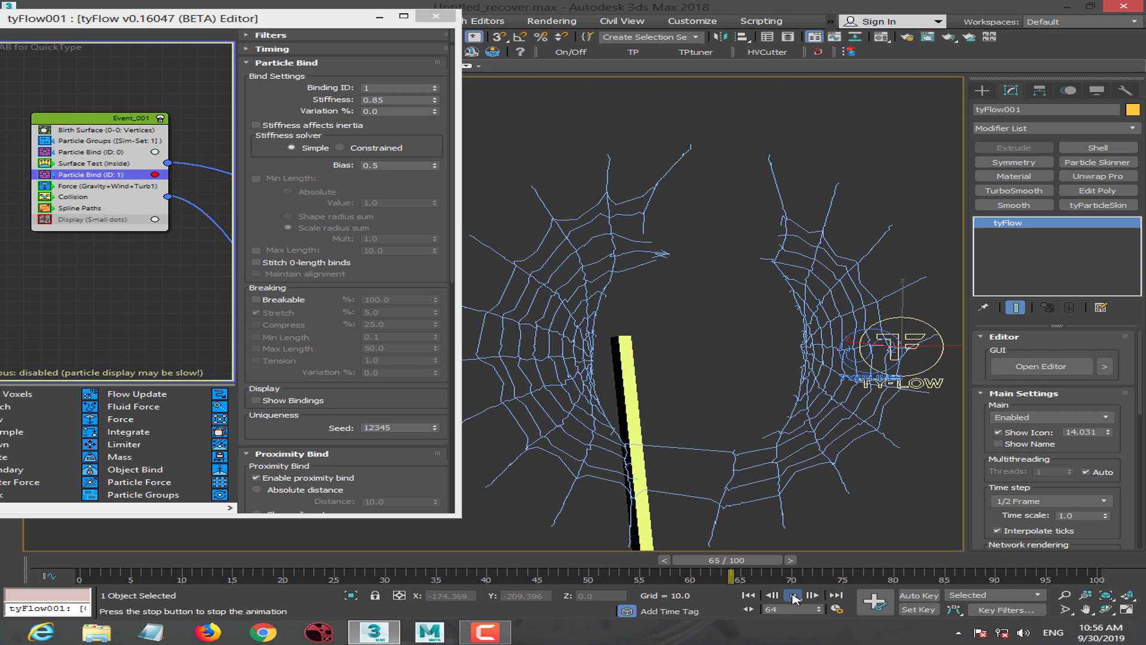
pyautogui.click(83, 568)
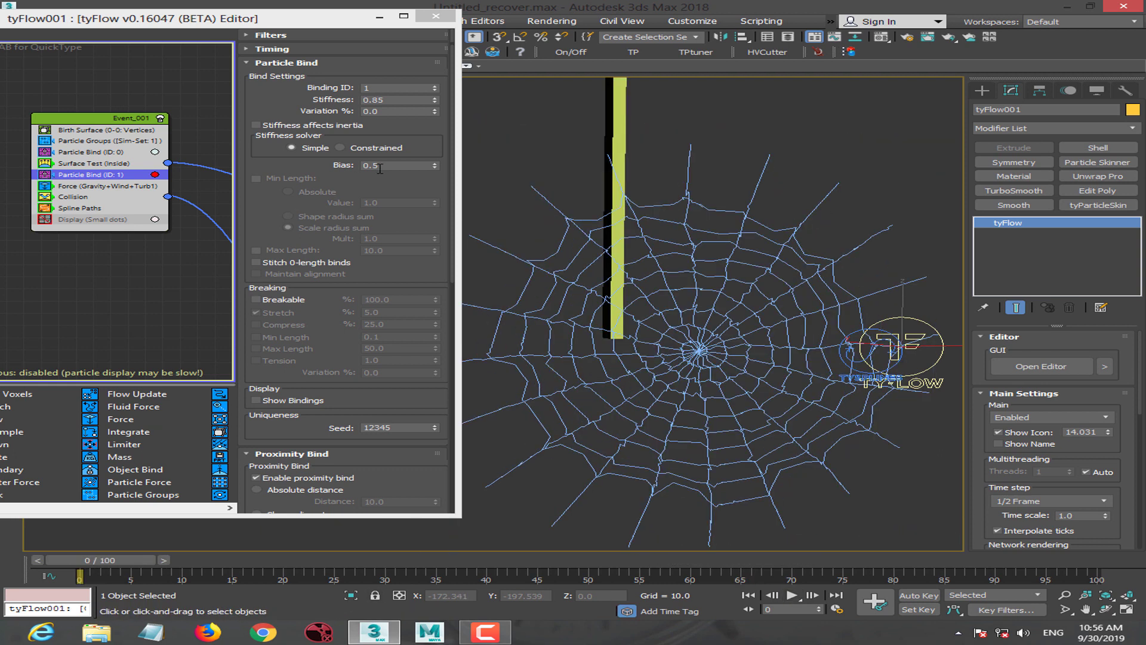
# Enter a Bias of 0.8 for Particle Bind ID 1, then lower it to 0.7.
pyautogui.press('BackSpace')
pyautogui.write('8')
pyautogui.press('Return')
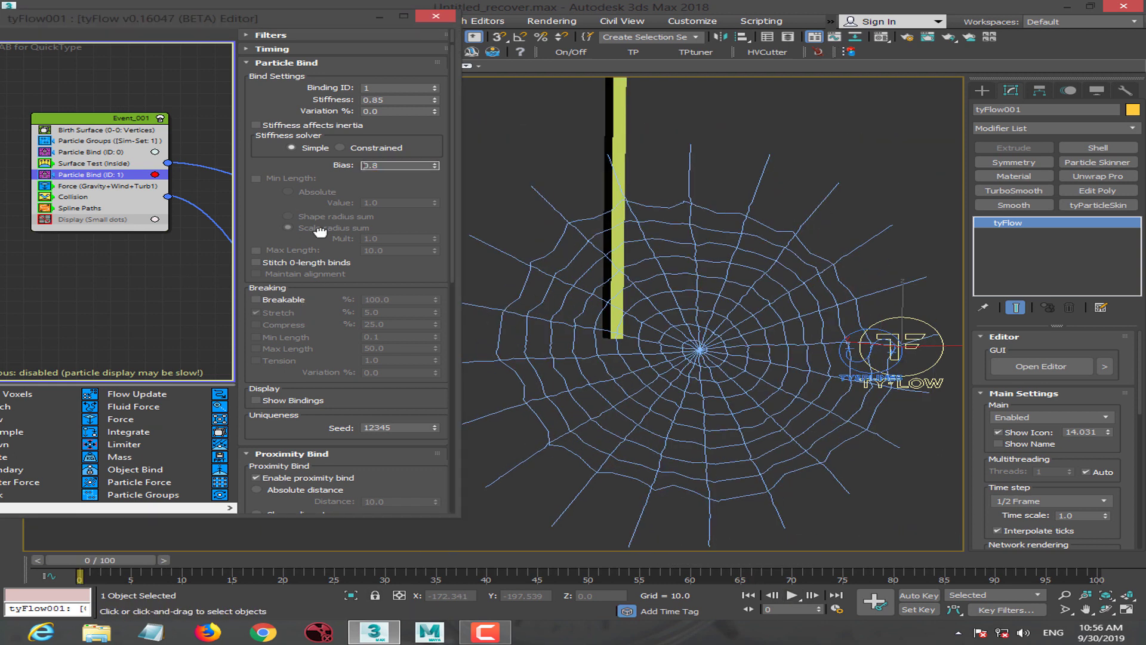
pyautogui.scroll(-5, 293, 331)
pyautogui.scroll(4, 270, 413)
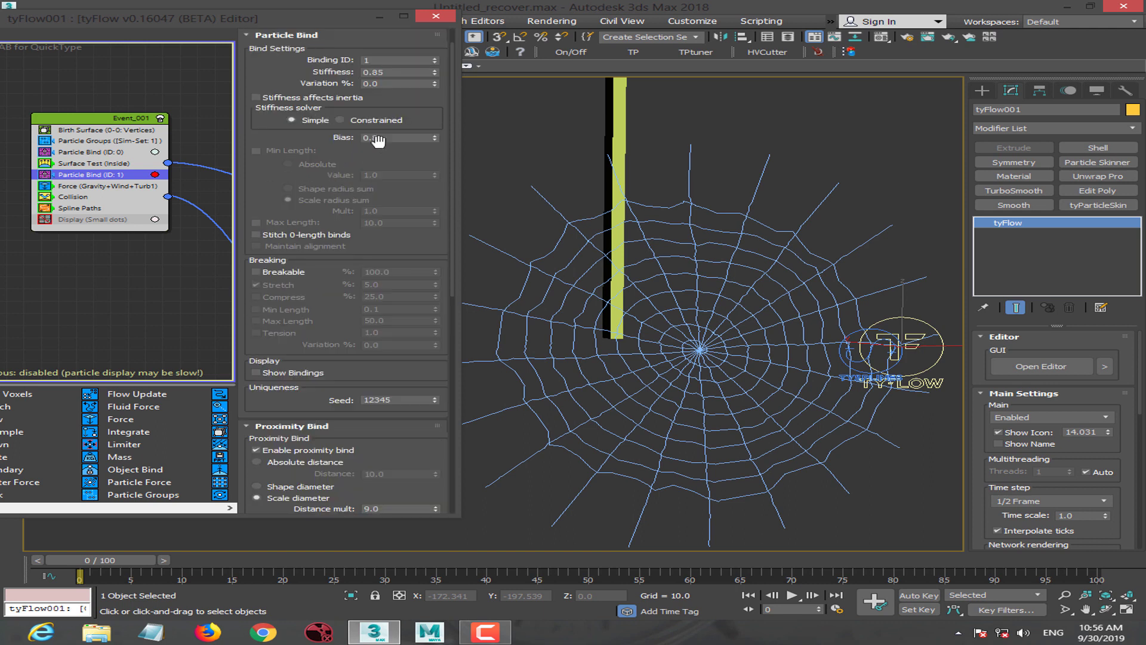
pyautogui.moveTo(317, 131); pyautogui.dragTo(316, 138)
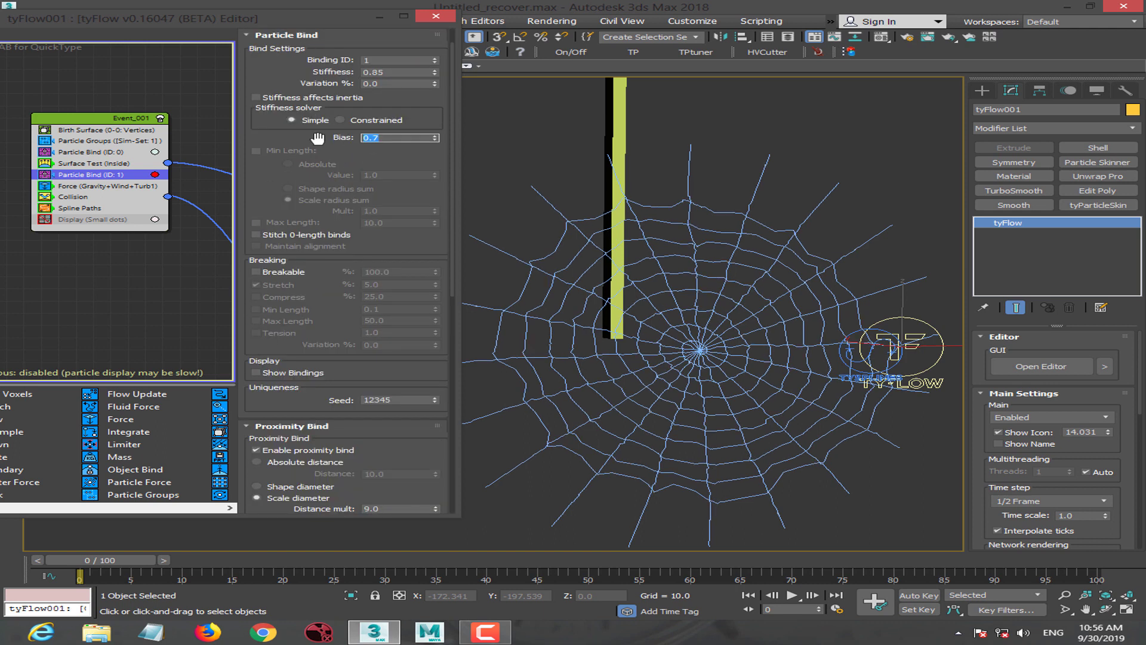
# Show the bindings over the web again and set Proximity Bind Max Binds to 4.
pyautogui.moveTo(335, 289); pyautogui.dragTo(338, 153)
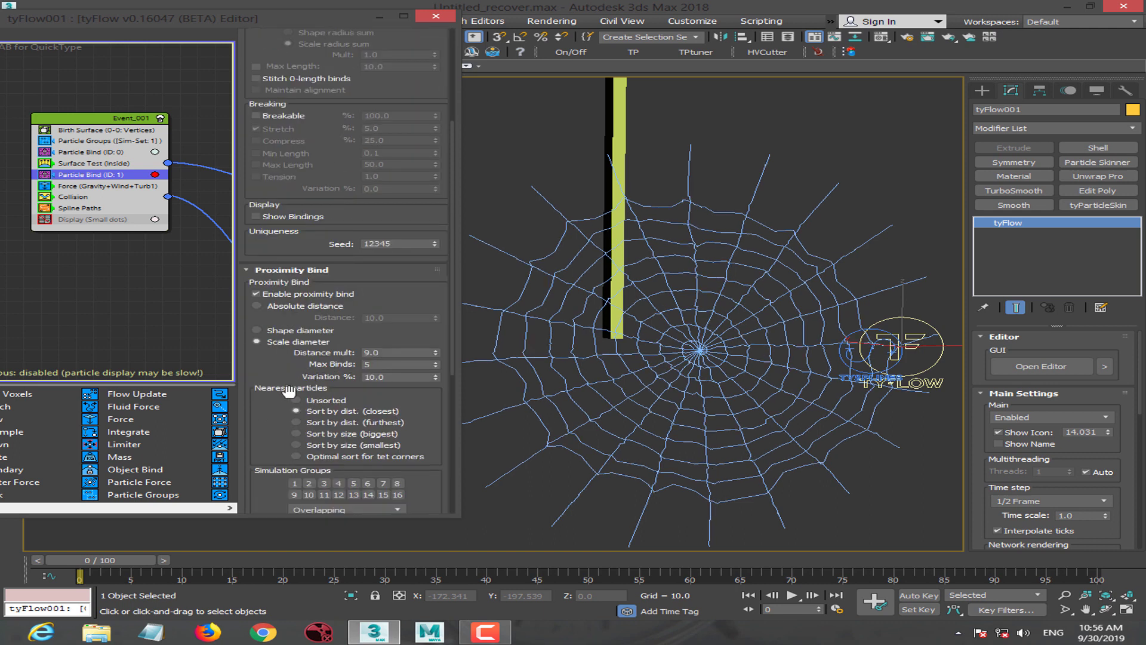
pyautogui.moveTo(290, 391); pyautogui.dragTo(305, 316)
pyautogui.click(257, 171)
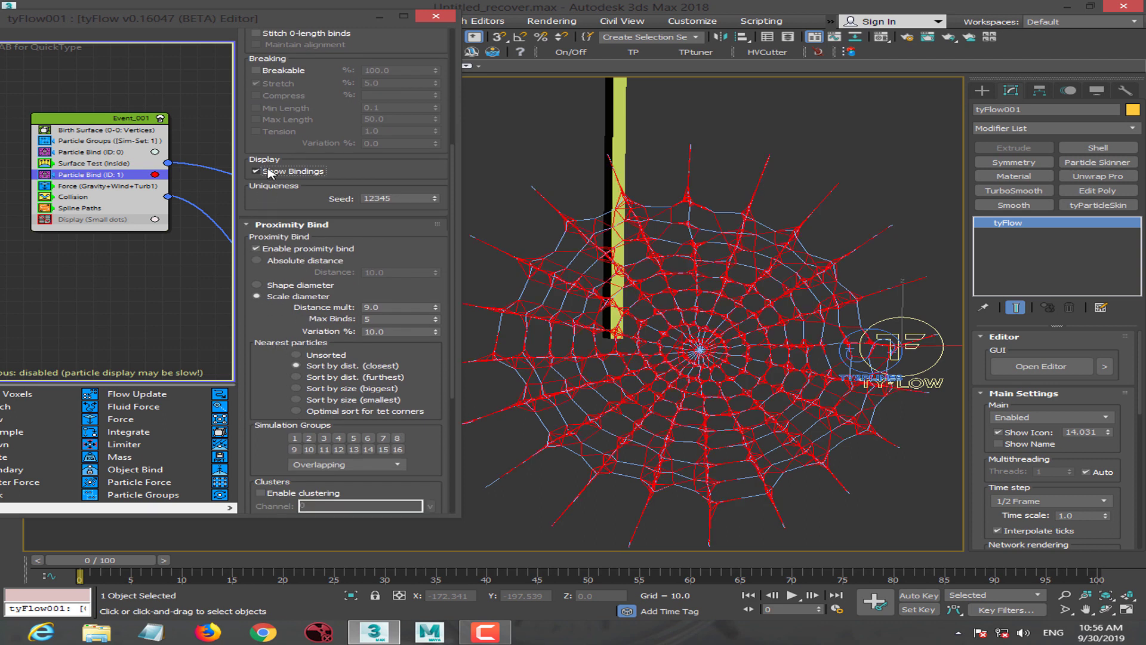
pyautogui.doubleClick(397, 317)
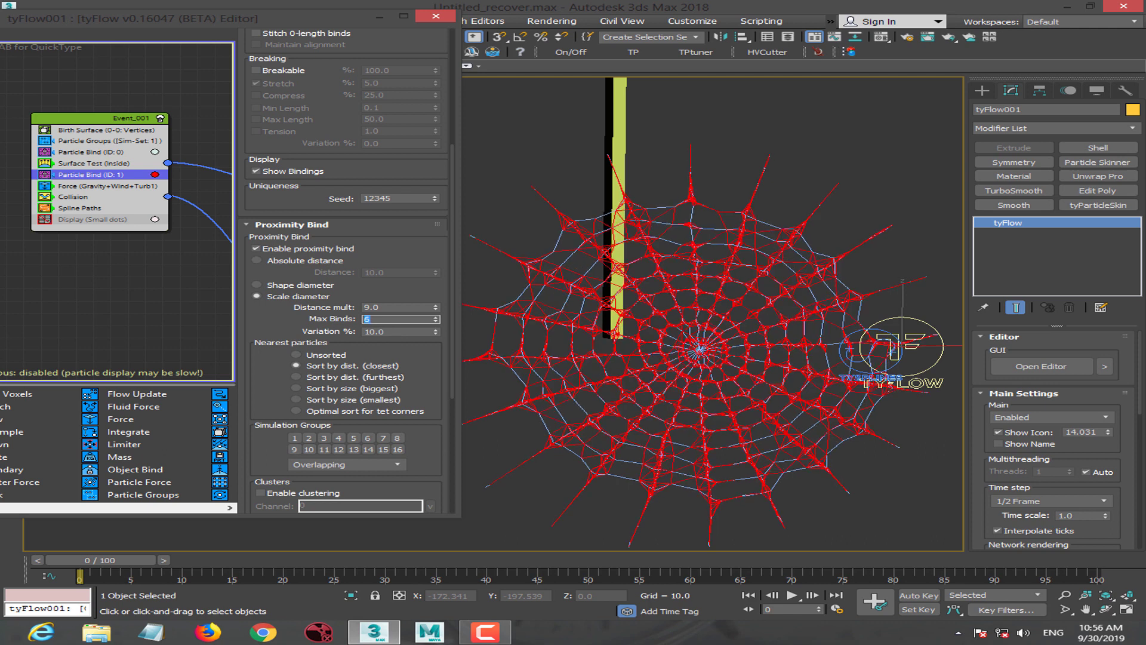
pyautogui.scroll(3, 277, 418)
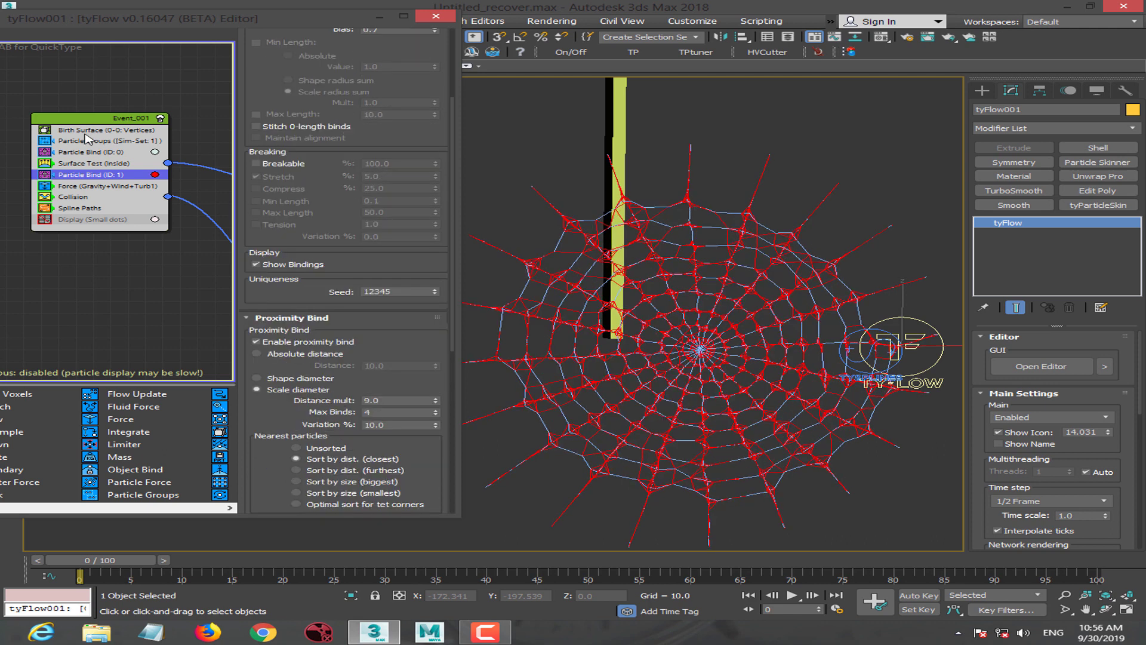
# Give Particle Bind ID 0 a Bias of 0.1.
pyautogui.click(90, 151)
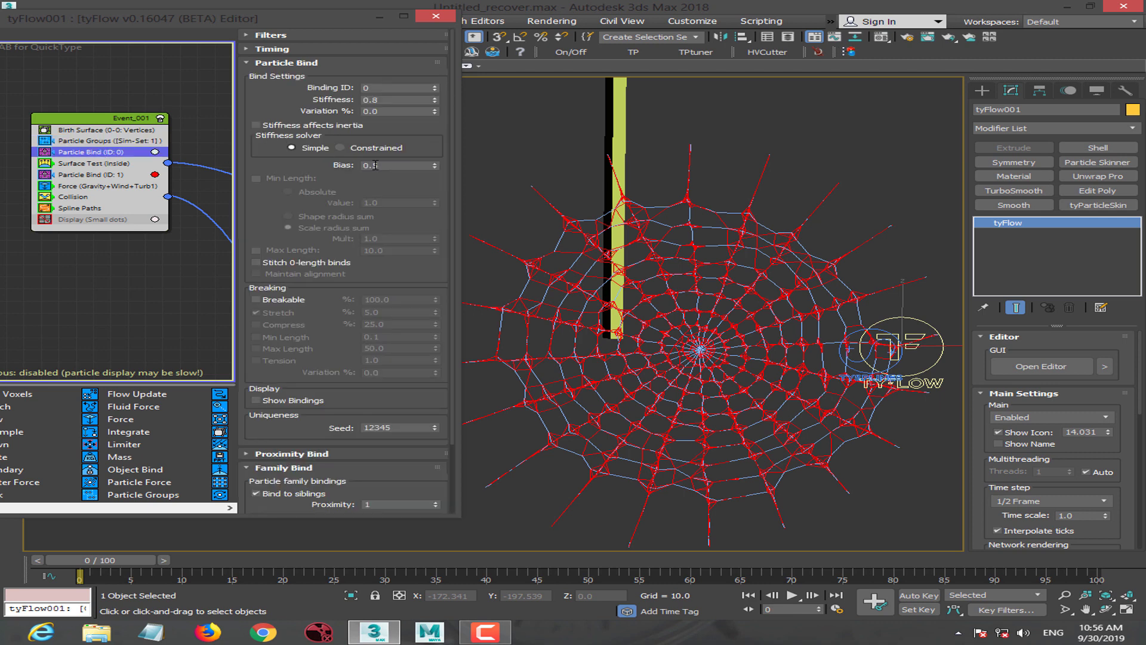
pyautogui.write('0.4')
pyautogui.press('Return')
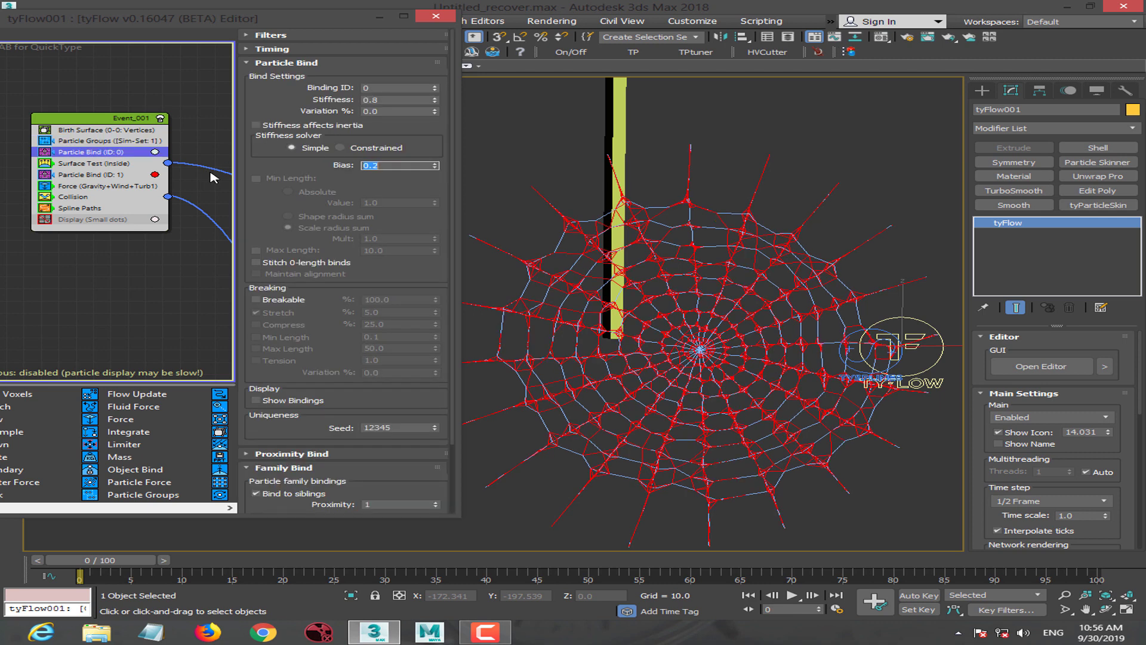
pyautogui.write('1.')
pyautogui.press('Return')
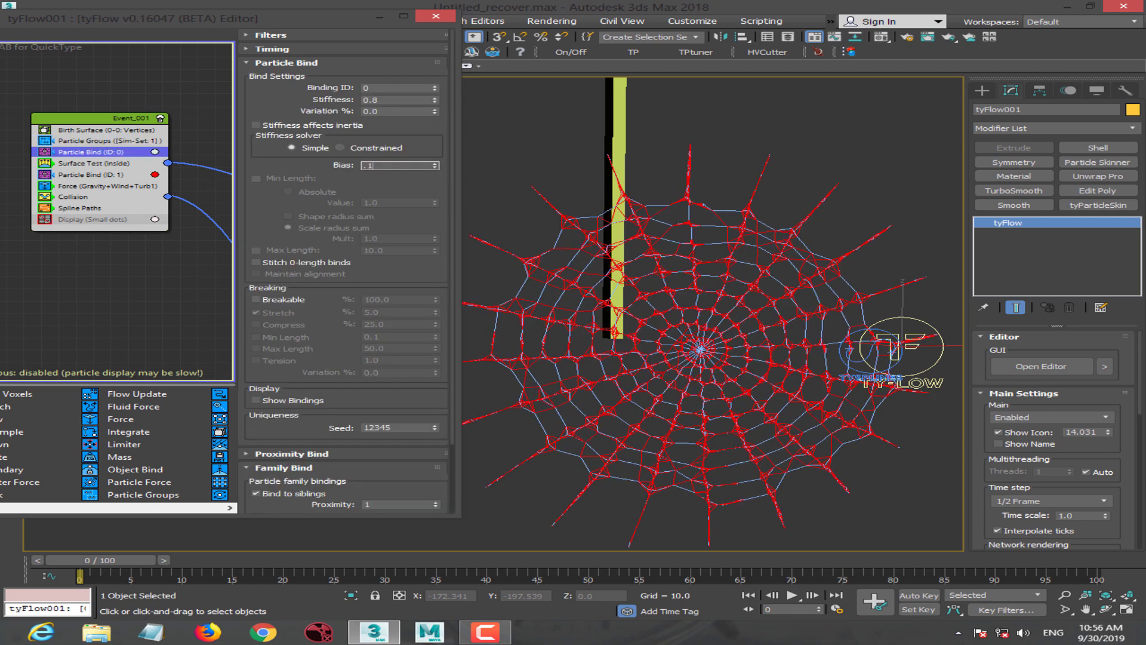
pyautogui.press('Return')
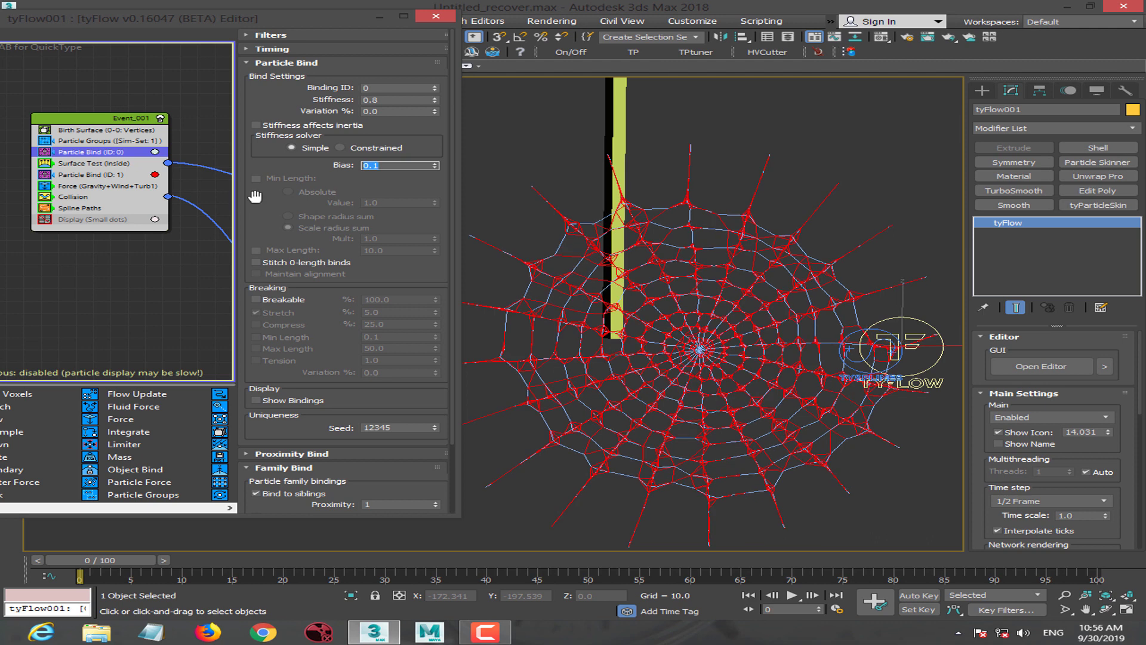
pyautogui.click(261, 219)
# Set Particle Bind ID 1's stiffness to 0.75 and stop showing its bindings.
pyautogui.click(106, 176)
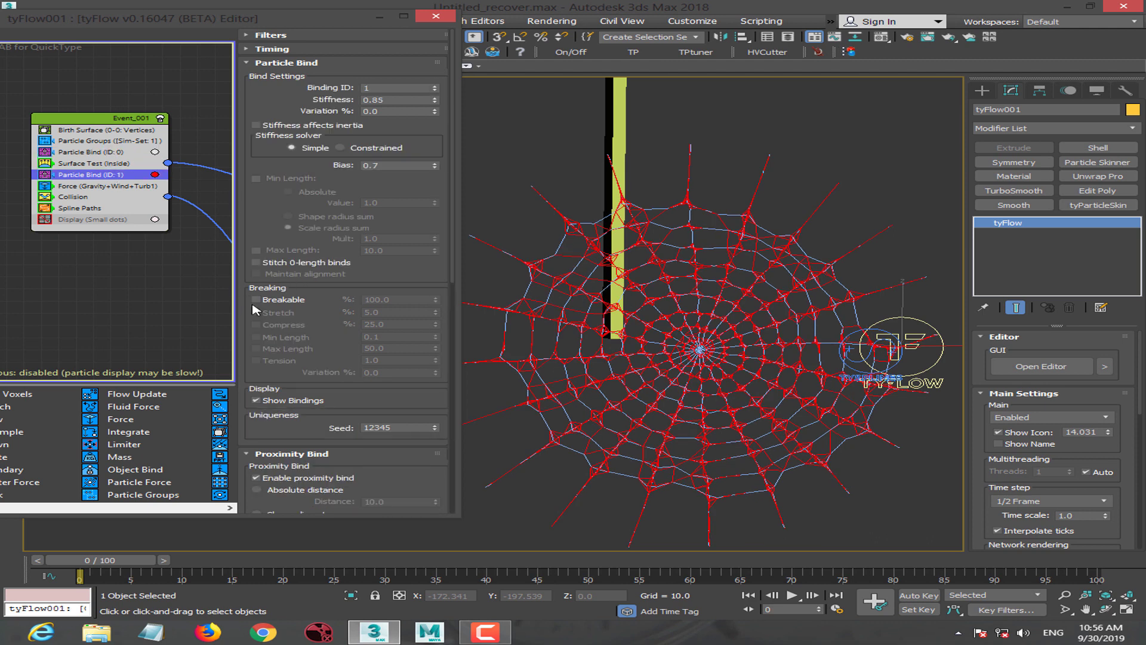
pyautogui.doubleClick(394, 99)
pyautogui.write('.75')
pyautogui.press('Return')
pyautogui.moveTo(268, 327); pyautogui.dragTo(271, 304)
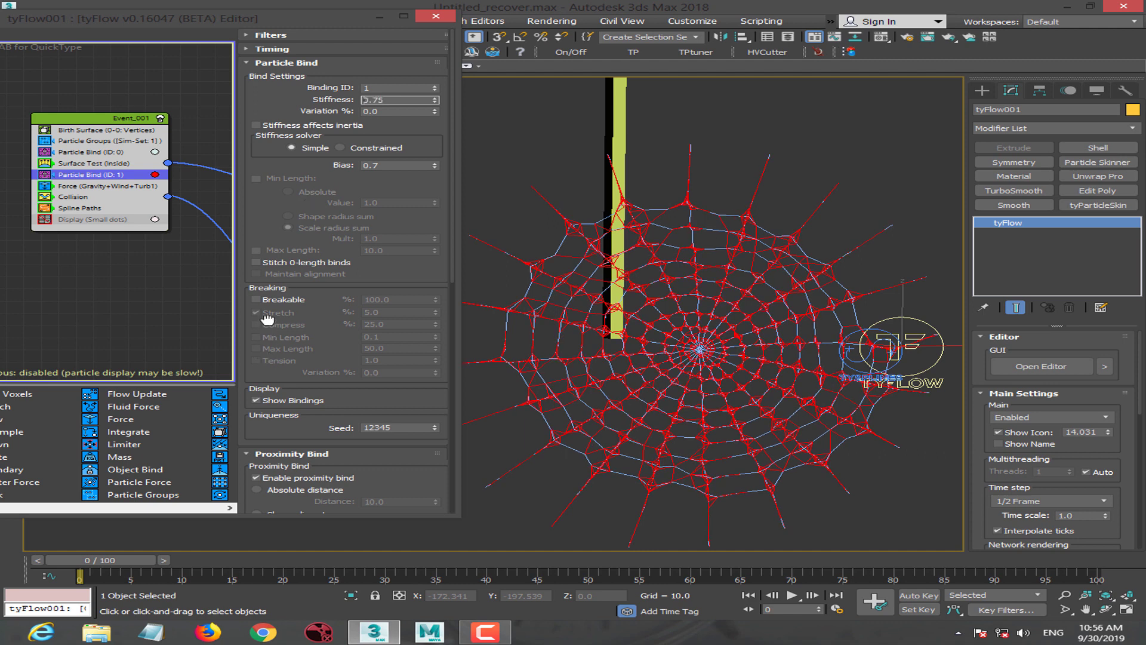
pyautogui.moveTo(267, 376); pyautogui.dragTo(263, 382)
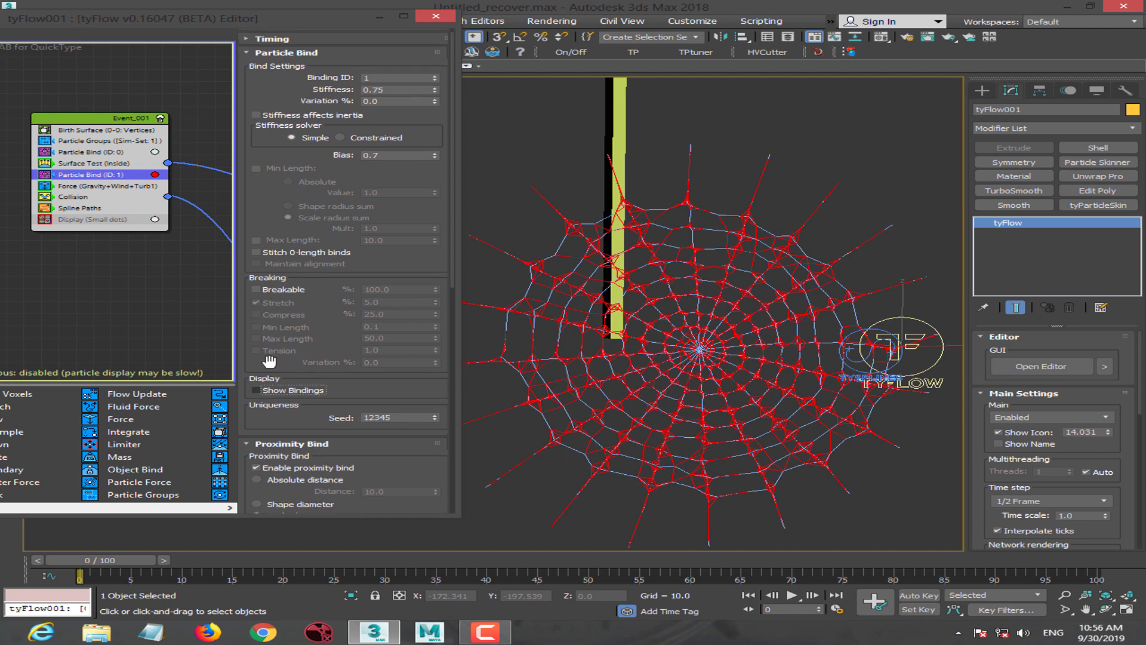
pyautogui.rightClick(281, 400)
pyautogui.click(311, 430)
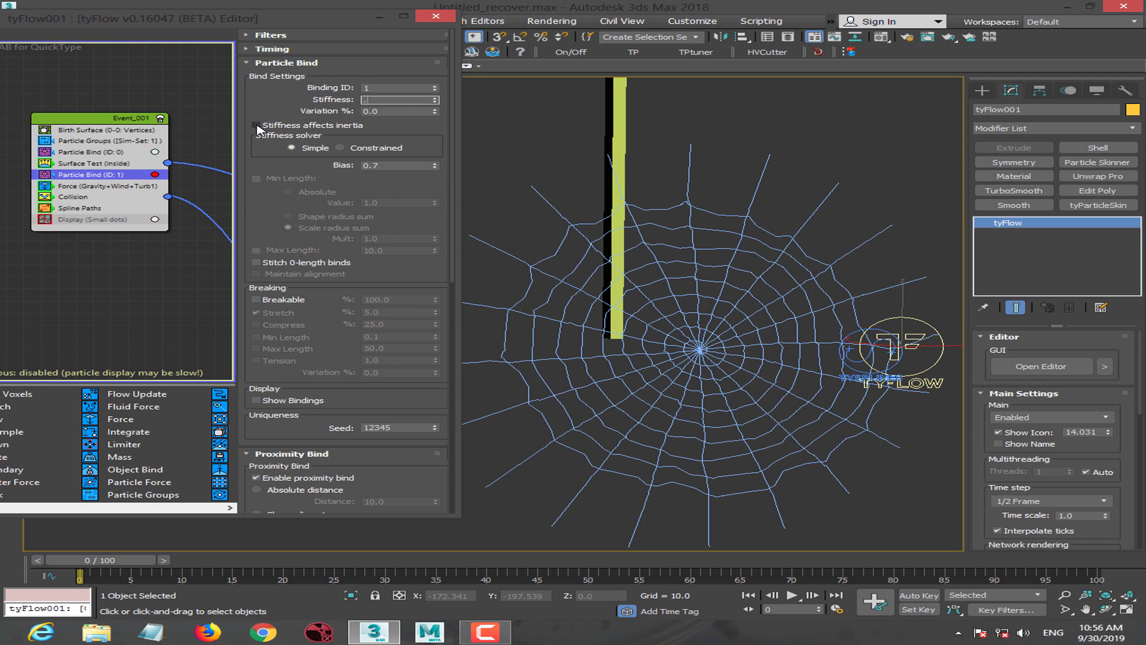
pyautogui.write('0.8')
# Set Particle Bind ID 0's stiffness to 0.75 and simulate a few frames.
pyautogui.click(149, 152)
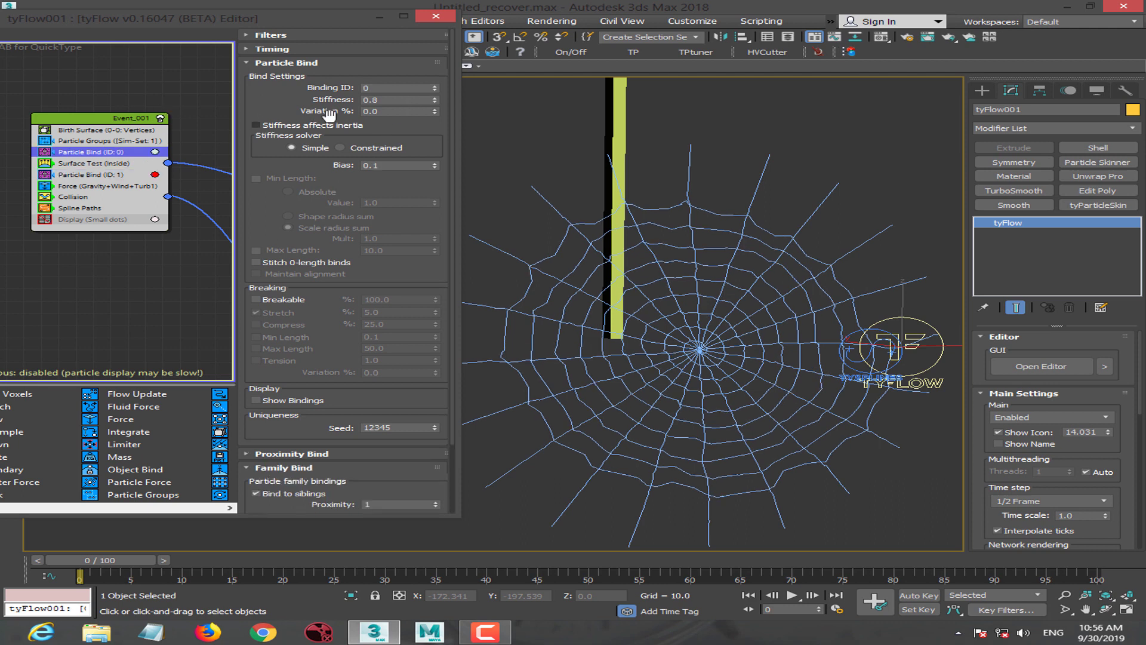
pyautogui.doubleClick(361, 102)
pyautogui.write('0.75')
pyautogui.press('Return')
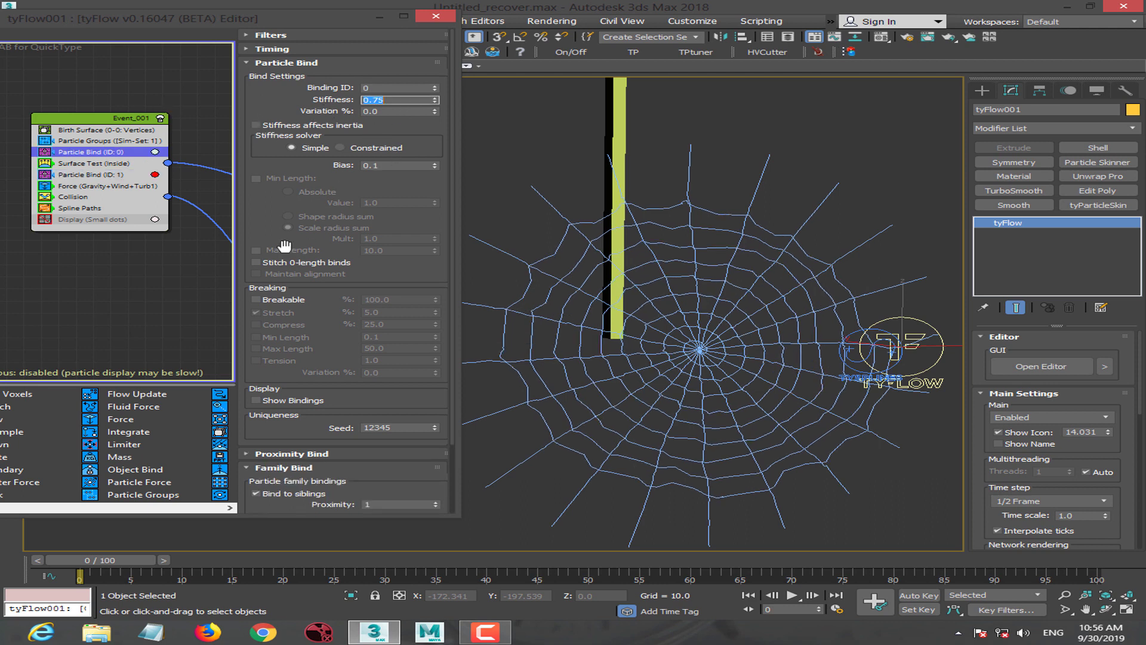
pyautogui.scroll(-1, 284, 239)
pyautogui.click(792, 595)
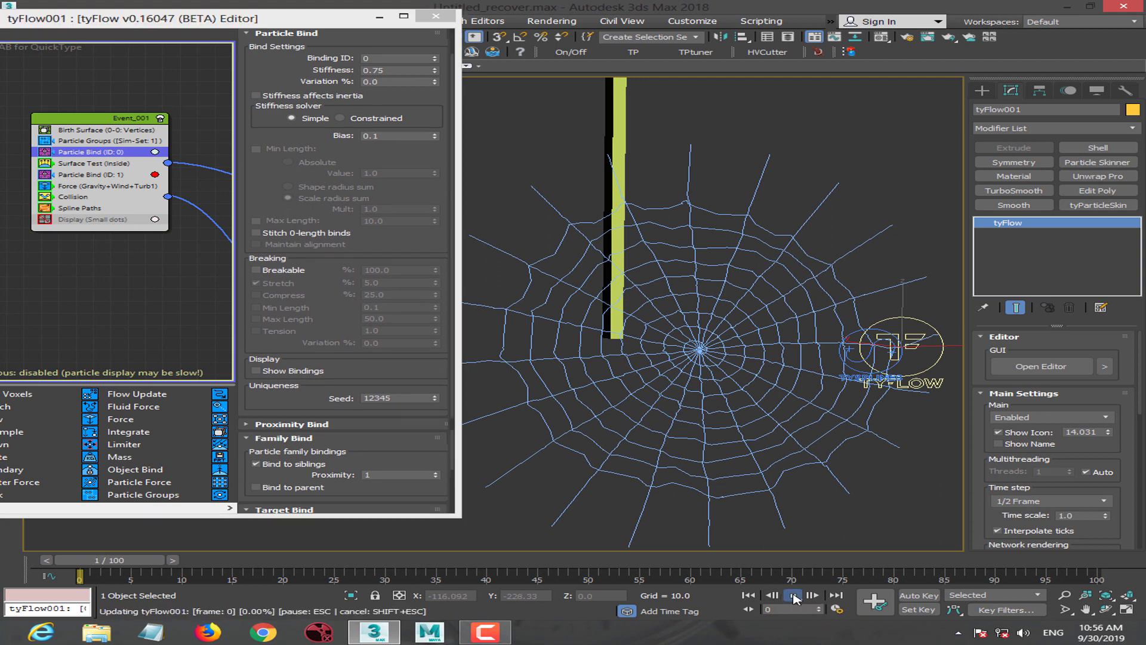
pyautogui.click(793, 595)
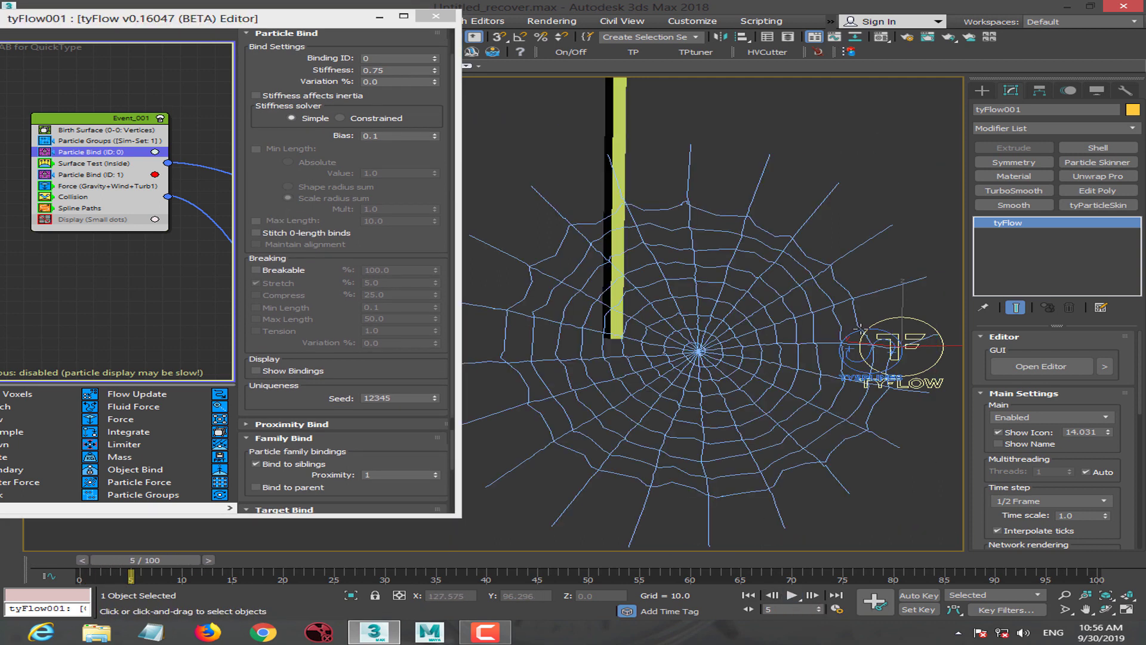
# Add an enabled tySplineMesher modifier with a 0.2 radius to tySplines001.
pyautogui.click(899, 335)
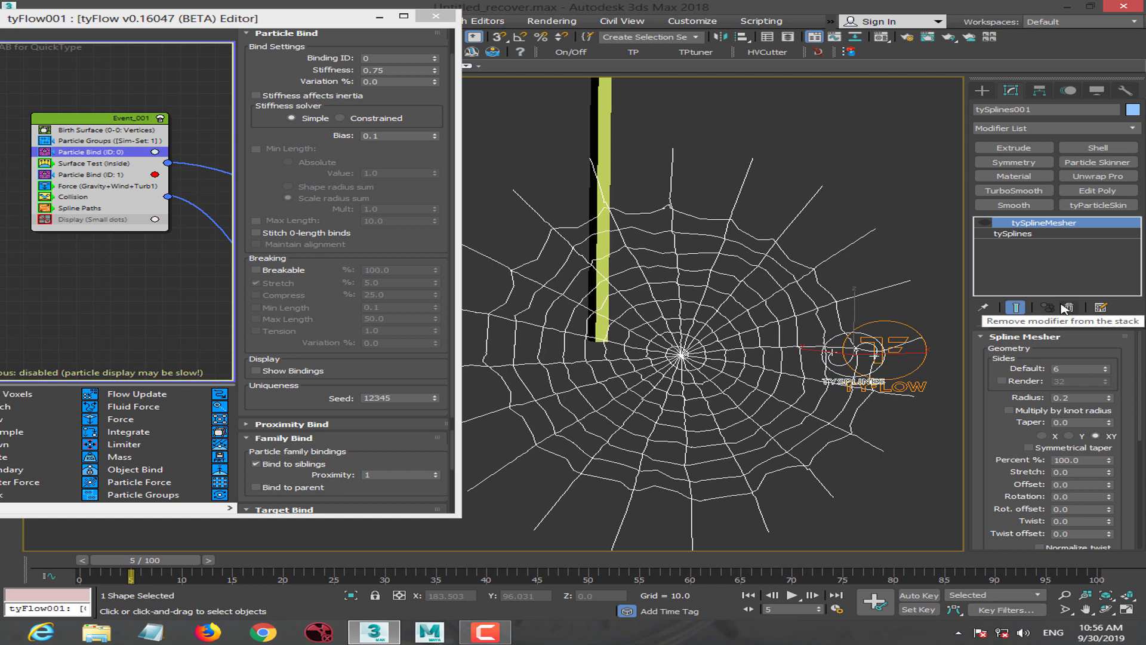
pyautogui.click(1015, 129)
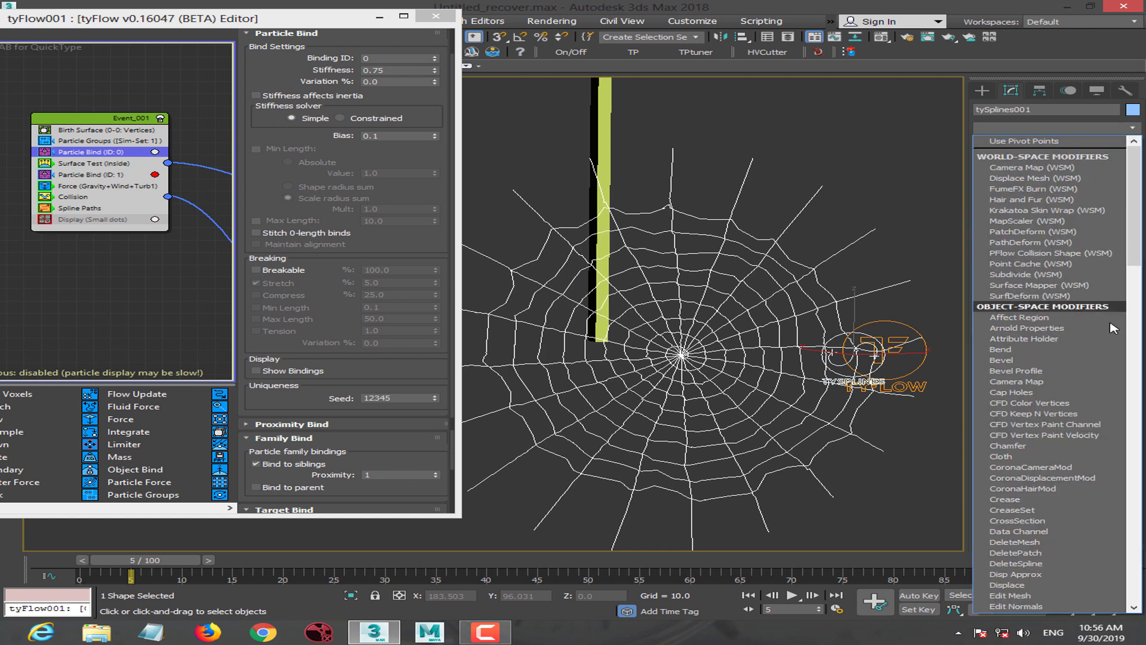
pyautogui.moveTo(1137, 254); pyautogui.dragTo(1135, 591)
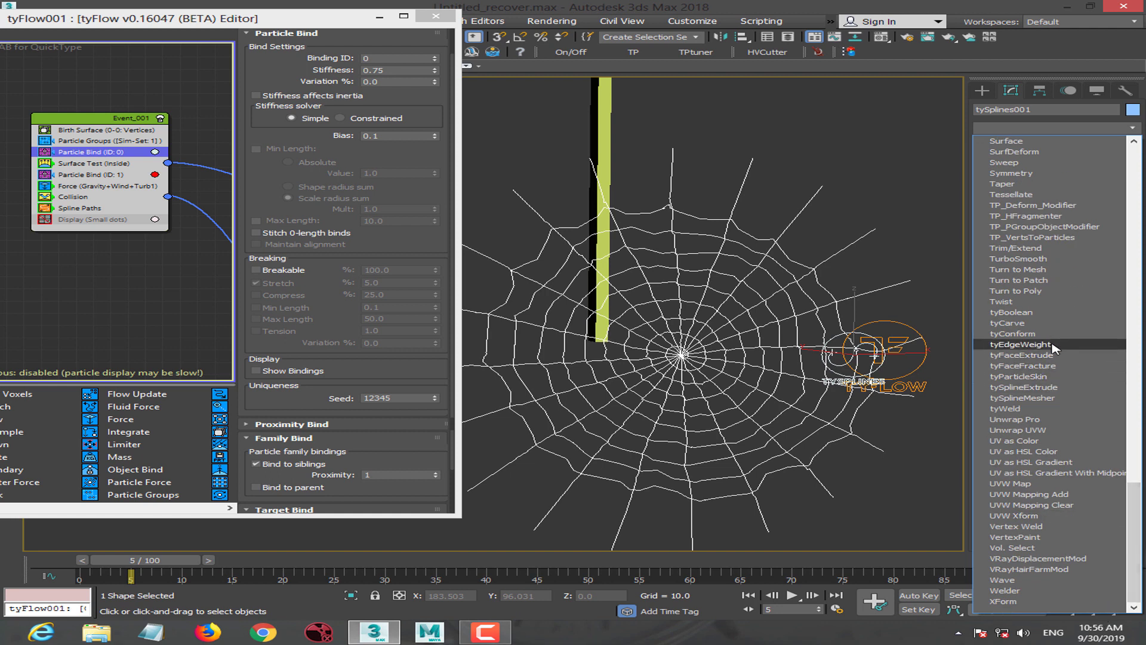
pyautogui.click(1022, 397)
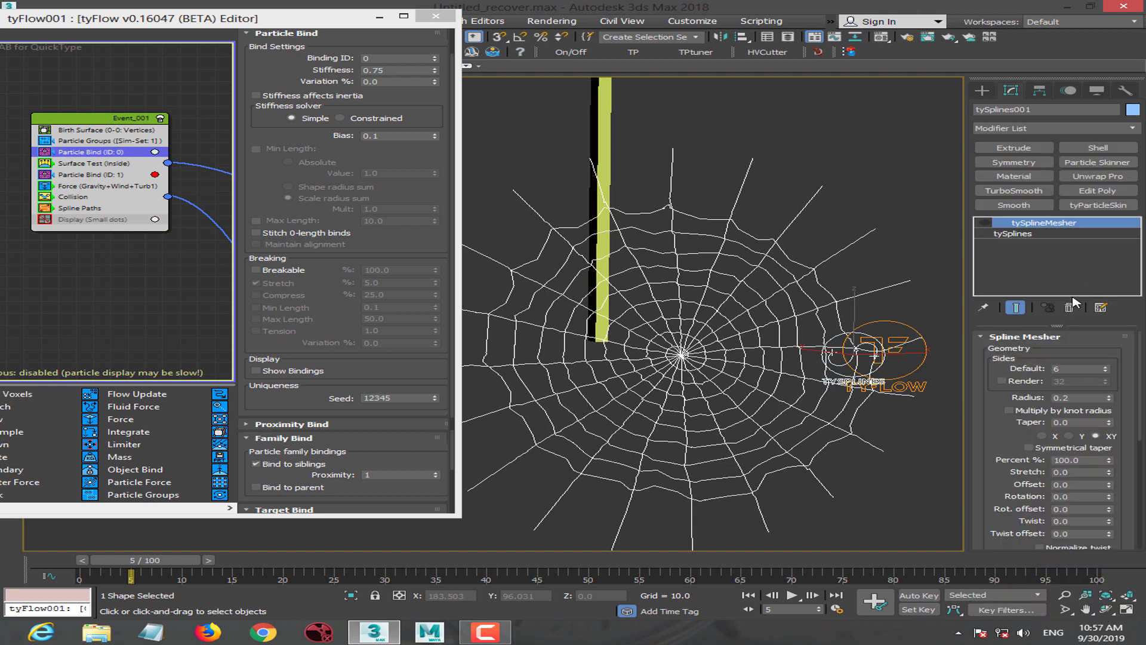
pyautogui.moveTo(1080, 399); pyautogui.dragTo(997, 401)
pyautogui.press('BackSpace')
pyautogui.write('1')
pyautogui.click(985, 222)
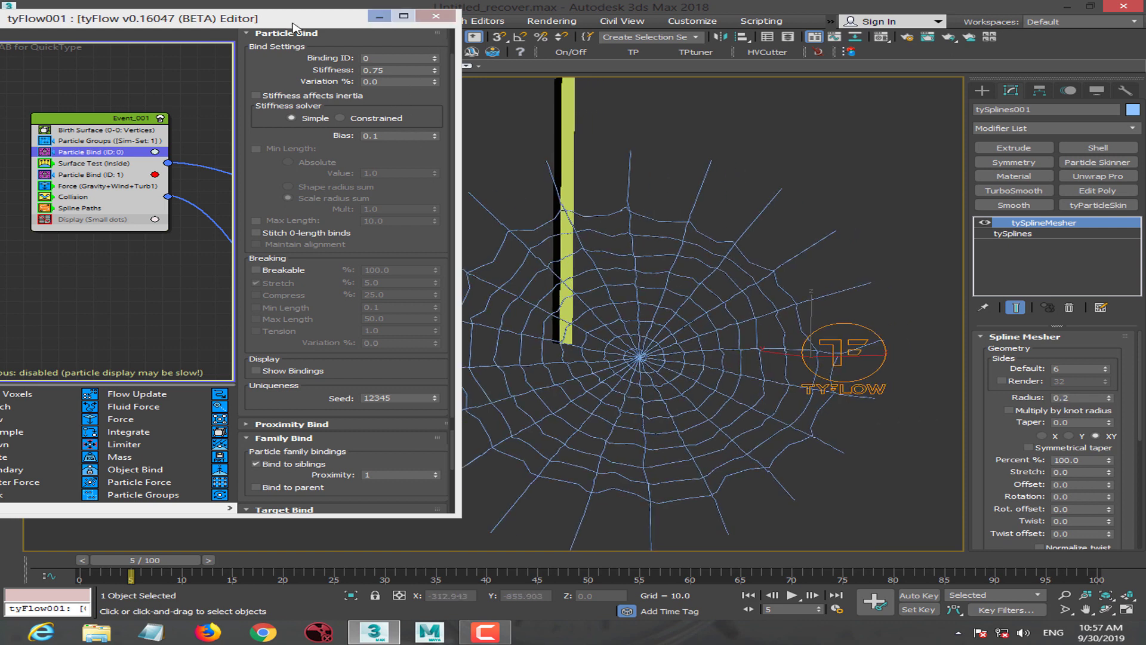
# Reframe the node graph, set Event 003's Particle Break to 150 Breaks/frame, and minimise the editor.
pyautogui.moveTo(298, 28); pyautogui.dragTo(444, 31)
pyautogui.moveTo(181, 278); pyautogui.dragTo(86, 258, button='middle')
pyautogui.scroll(2, 86, 258)
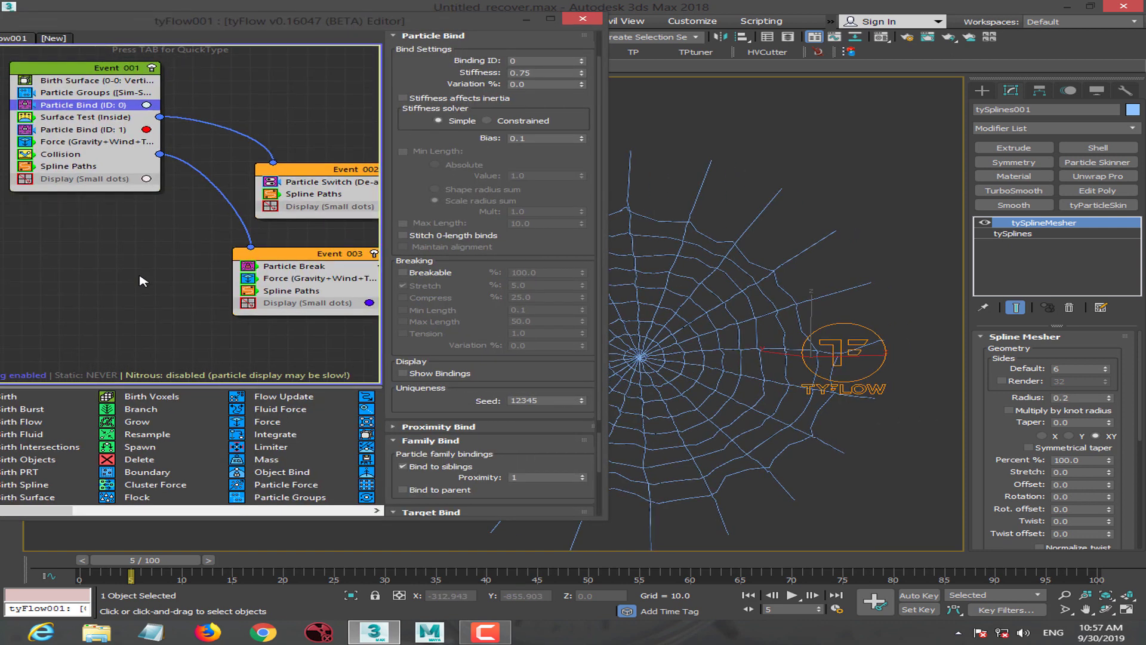
pyautogui.moveTo(283, 281); pyautogui.dragTo(319, 288, button='middle')
pyautogui.click(330, 276)
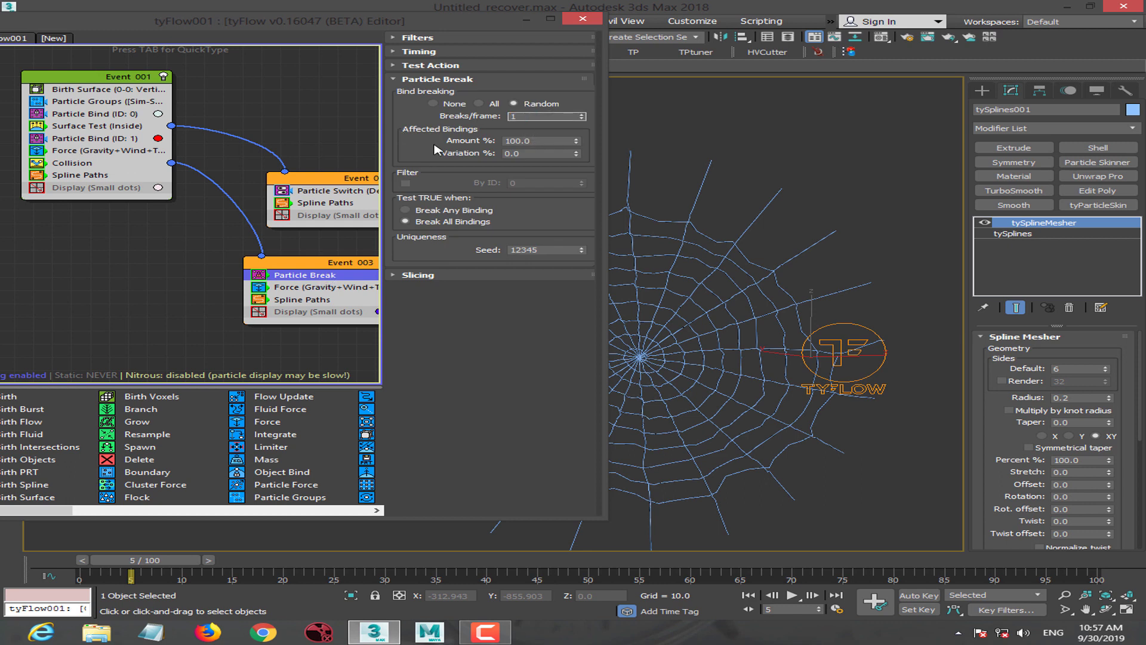
pyautogui.write('50.0')
pyautogui.click(355, 288)
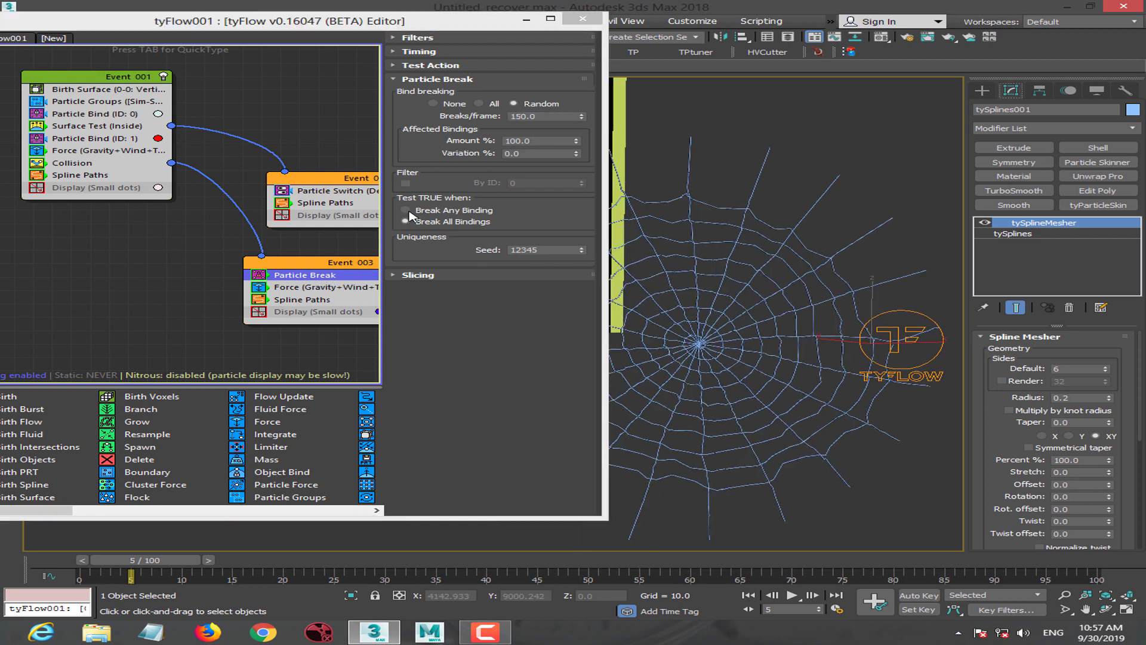
pyautogui.click(526, 20)
# Dismiss the no-cameras warning, select tyFlow001, and shorten the Particle Bind Solver Steps value.
pyautogui.press('c')
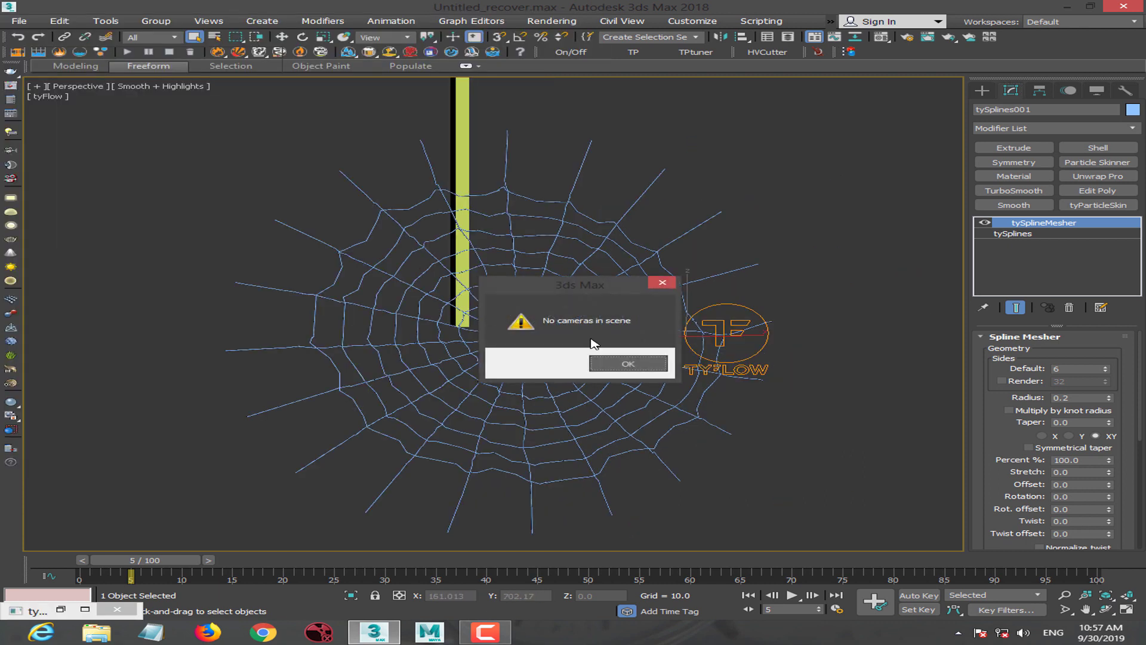
pyautogui.click(628, 363)
pyautogui.moveTo(545, 358)
pyautogui.mouseDown(button='middle')
pyautogui.moveTo(489, 322)
pyautogui.moveTo(514, 325)
pyautogui.moveTo(504, 325)
pyautogui.mouseUp(button='middle')
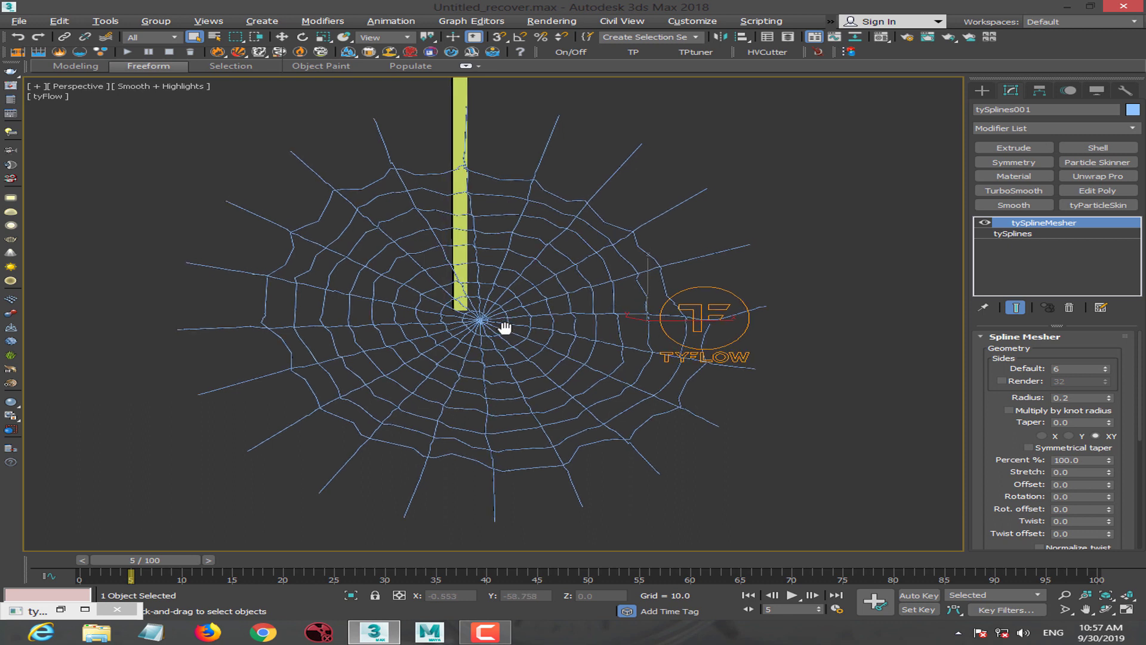
pyautogui.click(728, 296)
pyautogui.scroll(-3, 1010, 460)
pyautogui.scroll(-3, 1053, 460)
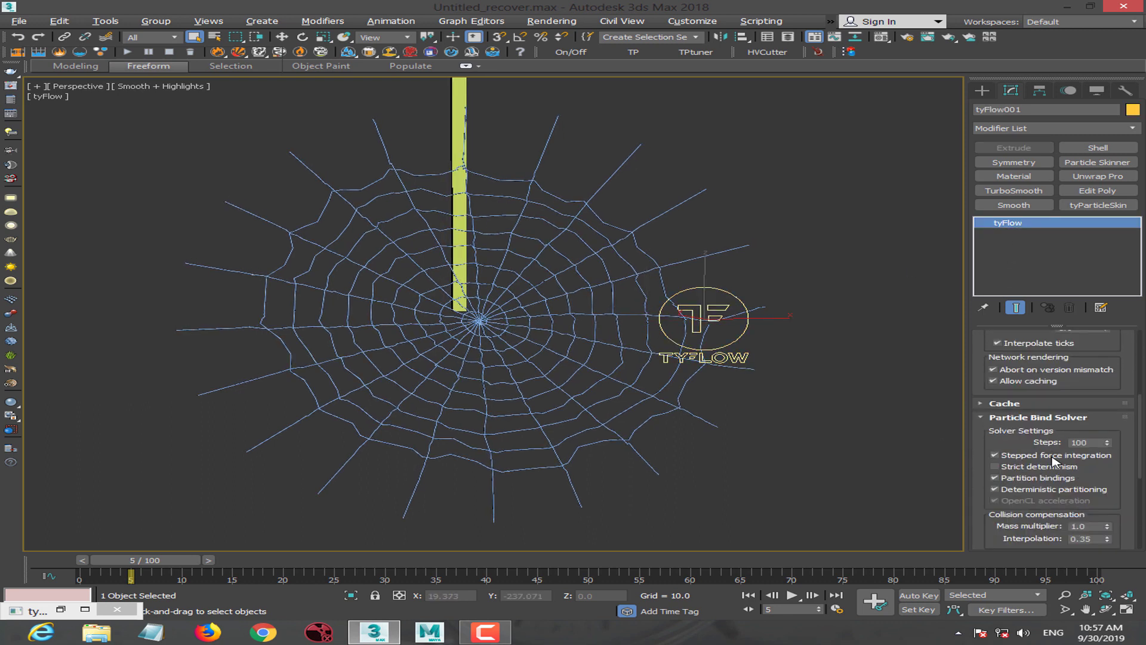
pyautogui.click(1090, 443)
pyautogui.press('BackSpace')
# Change the Main Settings Time step from 1/2 Frame to Frame.
pyautogui.scroll(3, 985, 350)
pyautogui.scroll(3, 1005, 478)
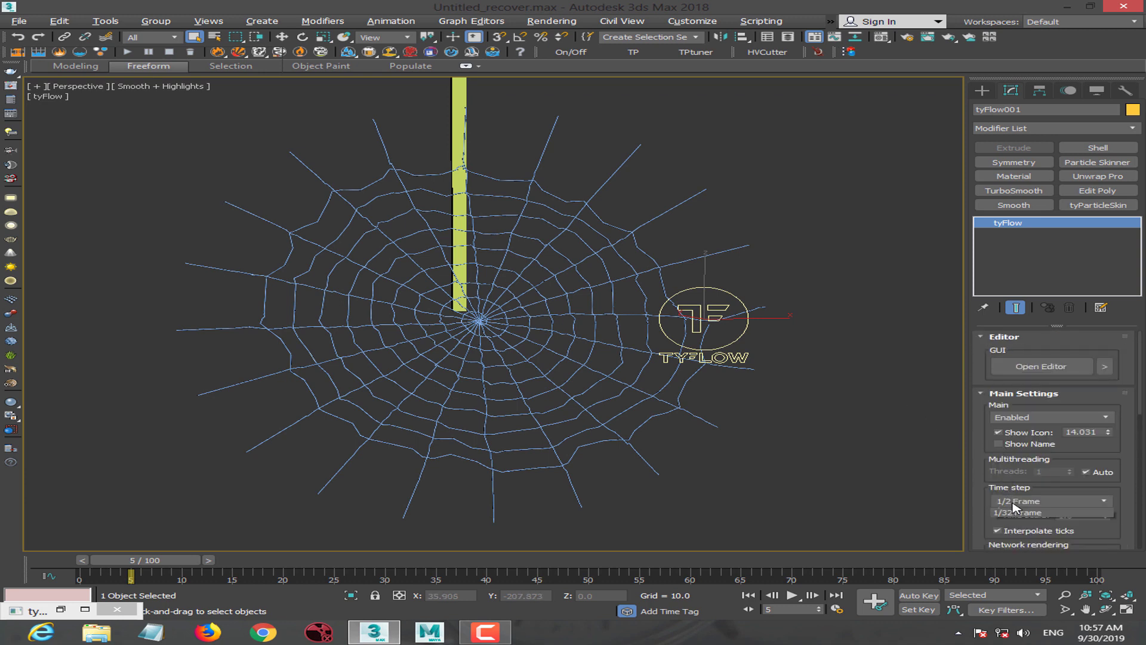
pyautogui.click(1024, 501)
pyautogui.click(1020, 513)
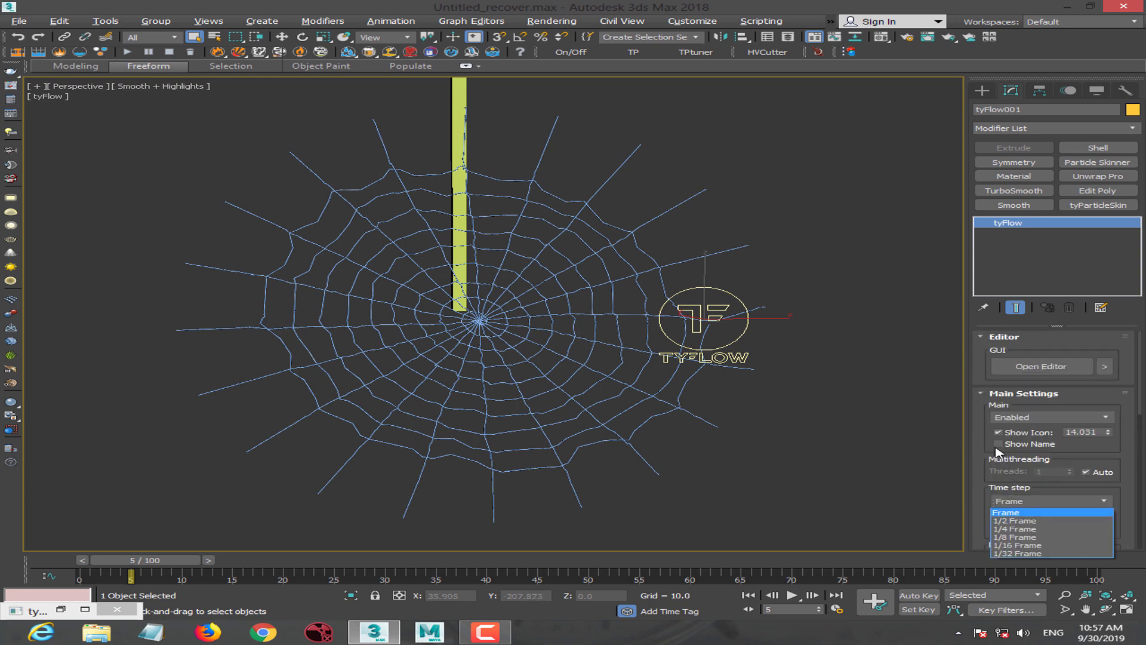
pyautogui.scroll(-1, 995, 451)
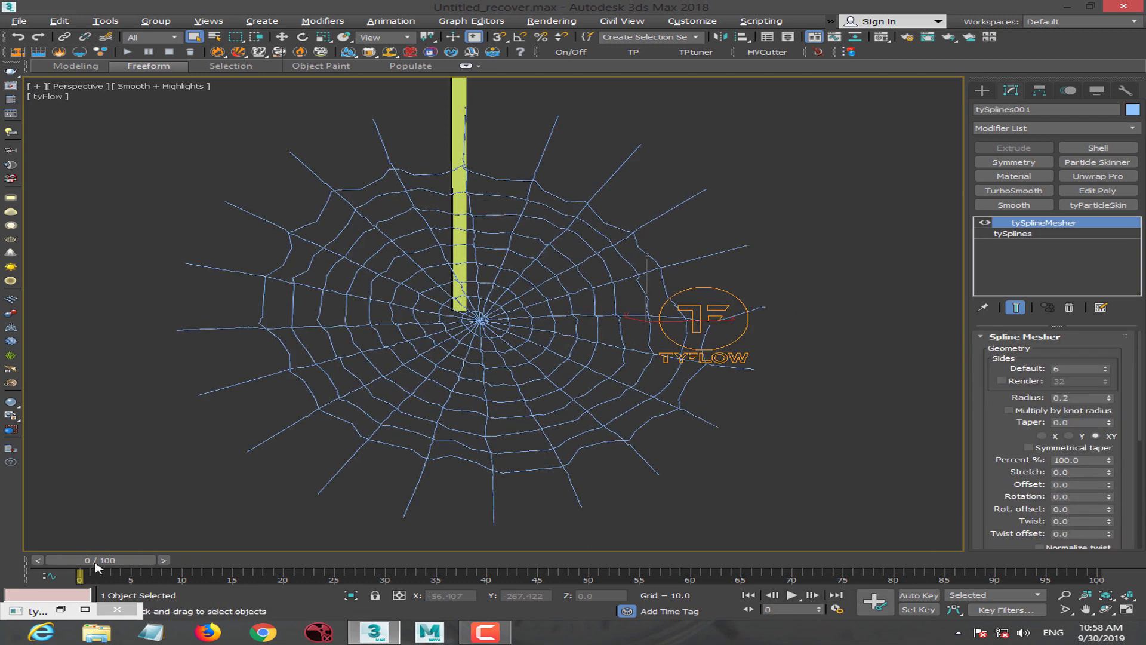
# Scrub through frames 41, 77 and 94 to 87, orbiting edge-on to watch the web split, with tyFlow001 selected.
pyautogui.moveTo(97, 566); pyautogui.dragTo(1096, 573)
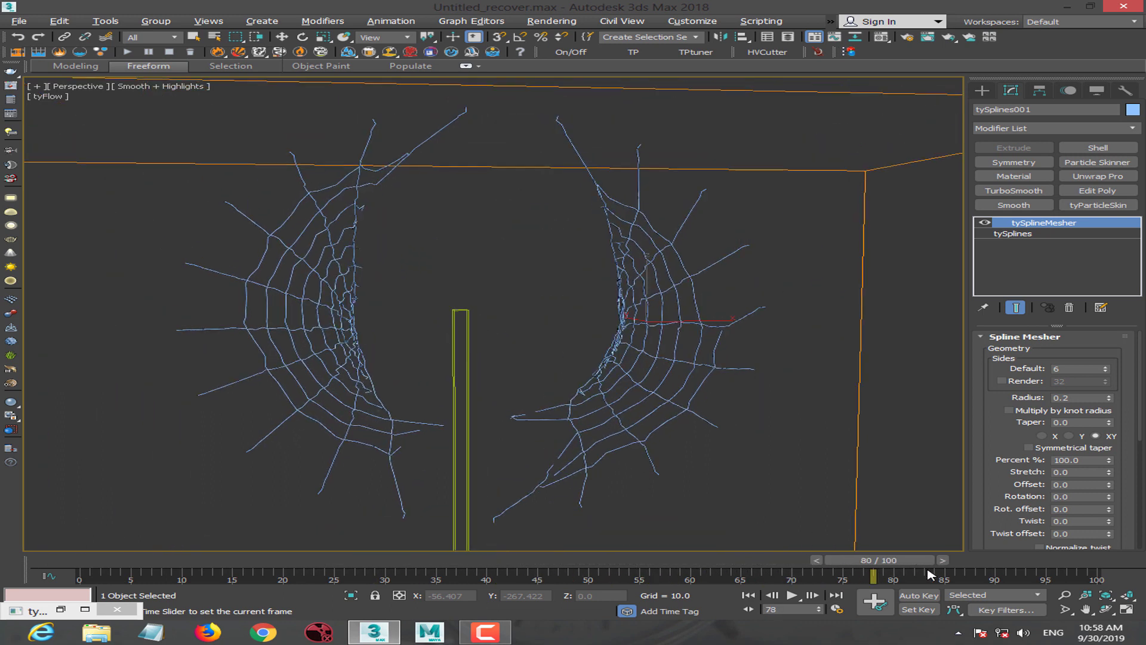
pyautogui.click(834, 558)
pyautogui.moveTo(273, 319)
pyautogui.keyDown('alt'); pyautogui.mouseDown(button='middle')
pyautogui.moveTo(463, 317)
pyautogui.moveTo(403, 326)
pyautogui.moveTo(414, 324)
pyautogui.moveTo(254, 311)
pyautogui.mouseUp(button='middle'); pyautogui.keyUp('alt')
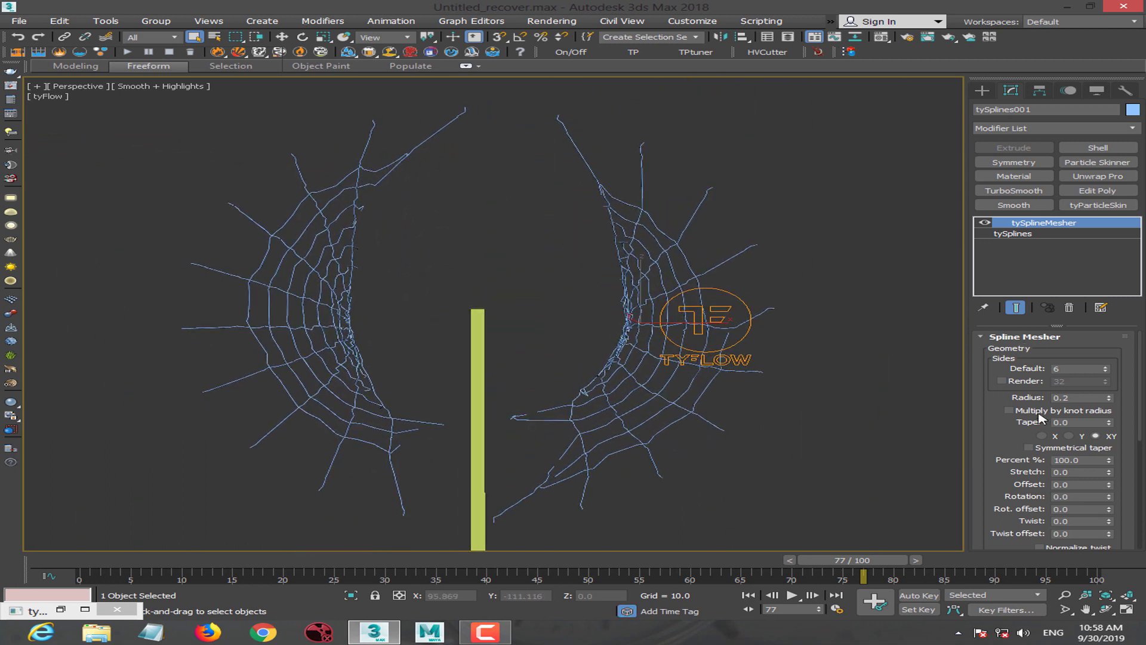
pyautogui.click(746, 290)
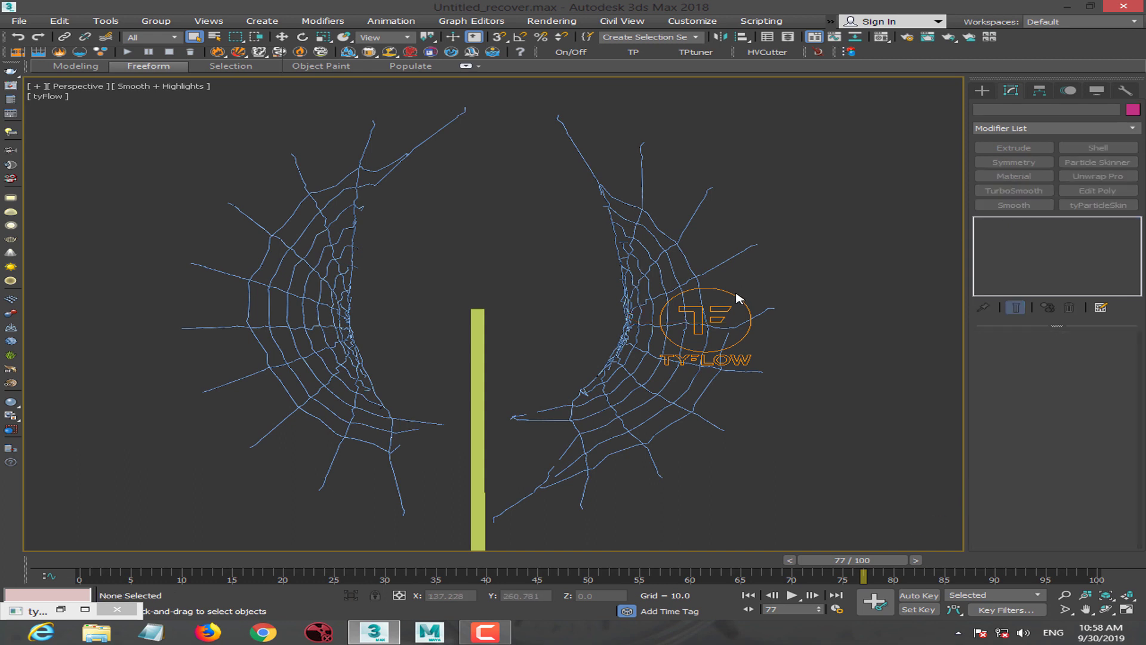
pyautogui.click(761, 325)
pyautogui.moveTo(853, 559)
pyautogui.mouseDown()
pyautogui.moveTo(1015, 559)
pyautogui.moveTo(965, 559)
pyautogui.mouseUp()
pyautogui.moveTo(731, 422); pyautogui.dragTo(791, 425, button='middle')
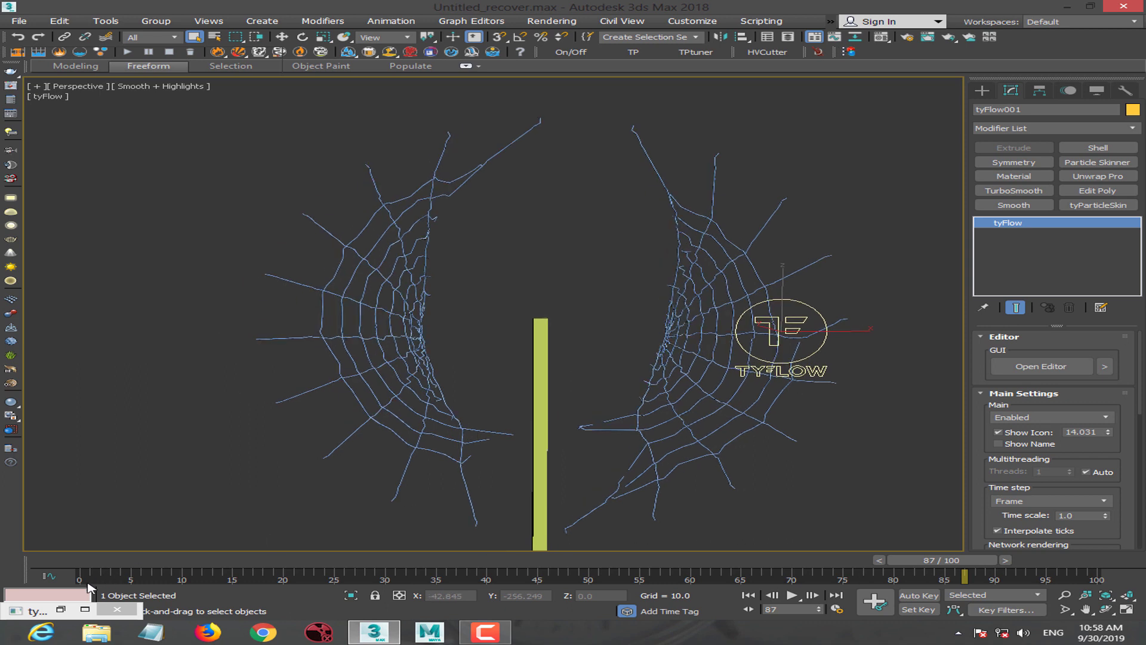
# Turn on Show Bindings for Particle Bind ID 1 to overlay the binding lines.
pyautogui.click(113, 139)
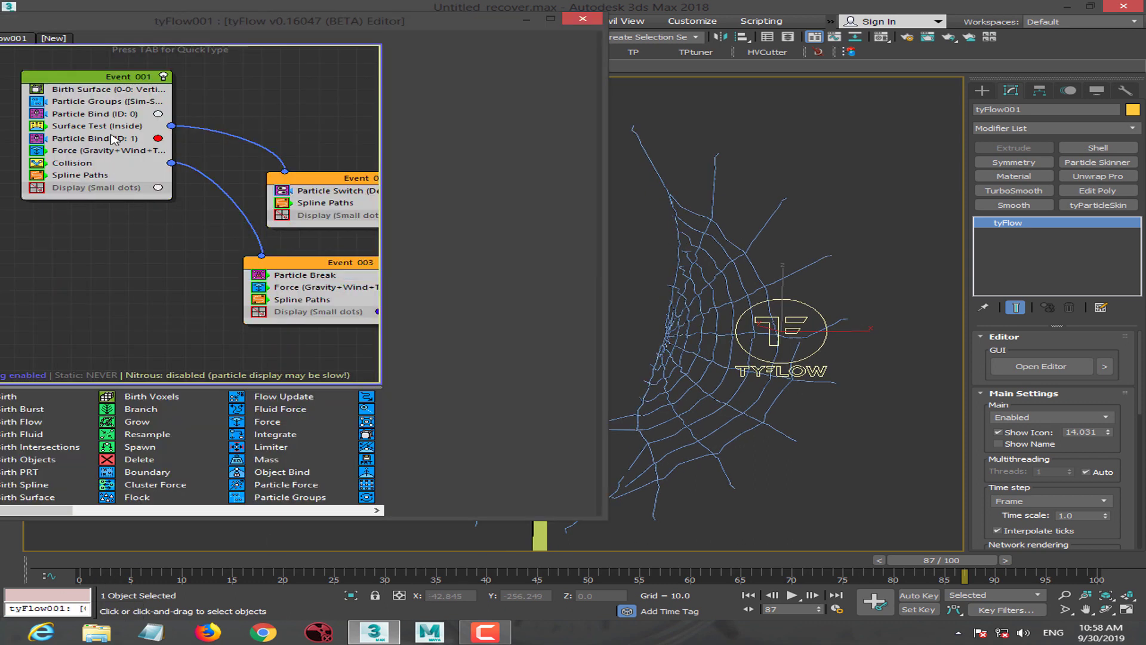
pyautogui.click(101, 138)
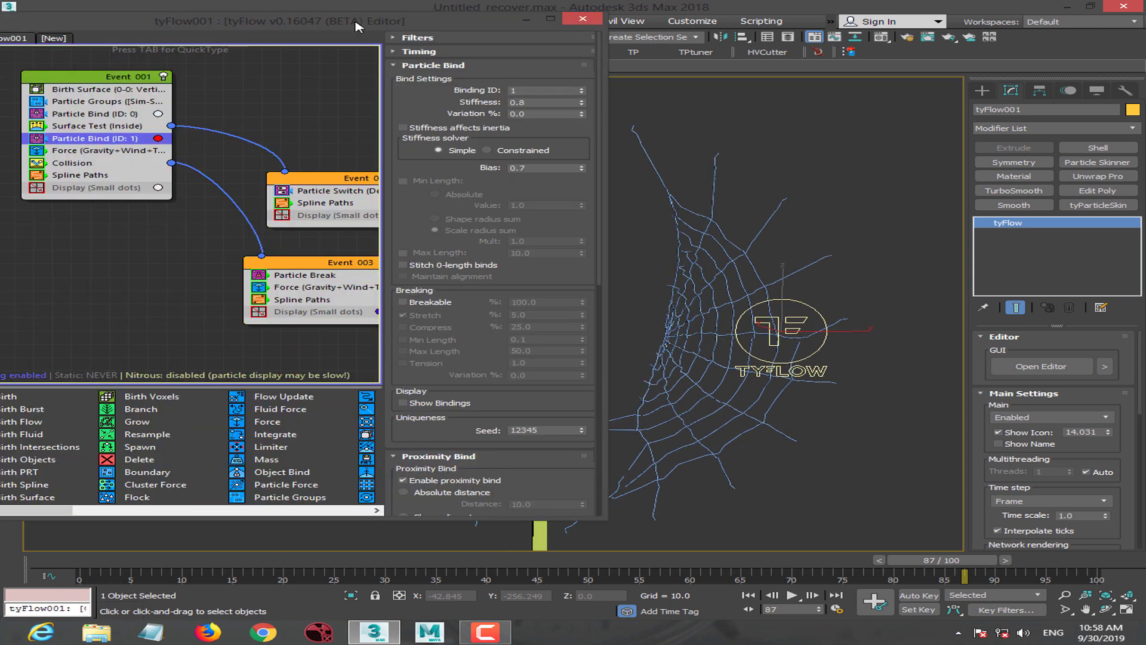
pyautogui.moveTo(357, 21); pyautogui.dragTo(172, 30)
pyautogui.click(248, 414)
pyautogui.scroll(-3, 256, 453)
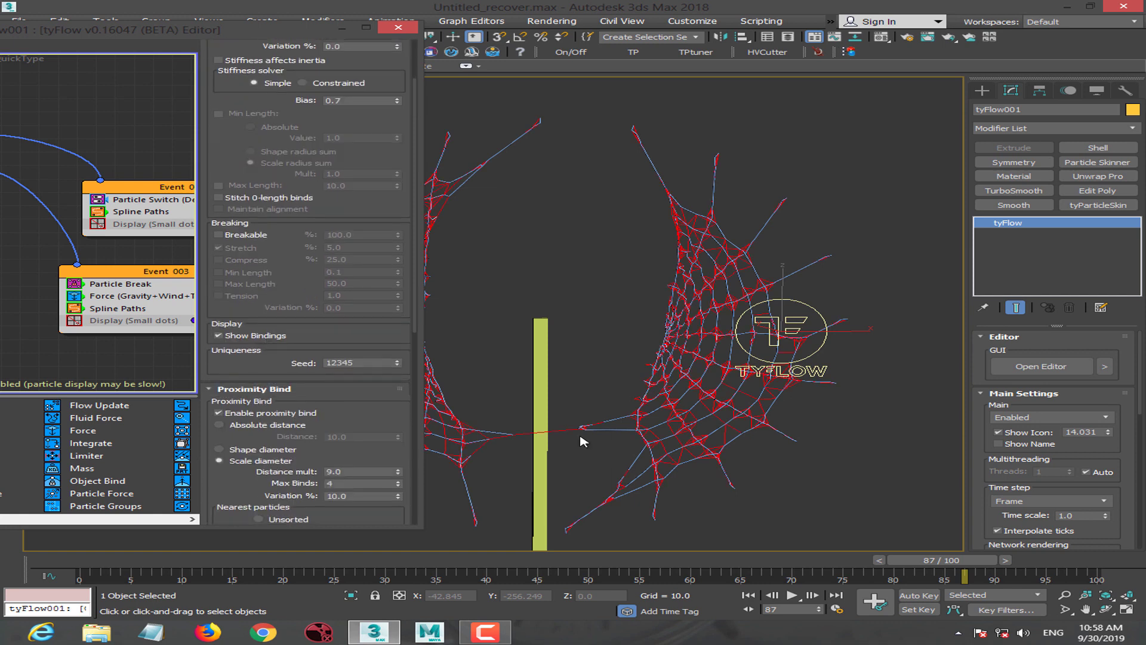
pyautogui.moveTo(257, 488)
pyautogui.mouseDown()
pyautogui.moveTo(288, 429)
pyautogui.moveTo(264, 425)
pyautogui.mouseUp()
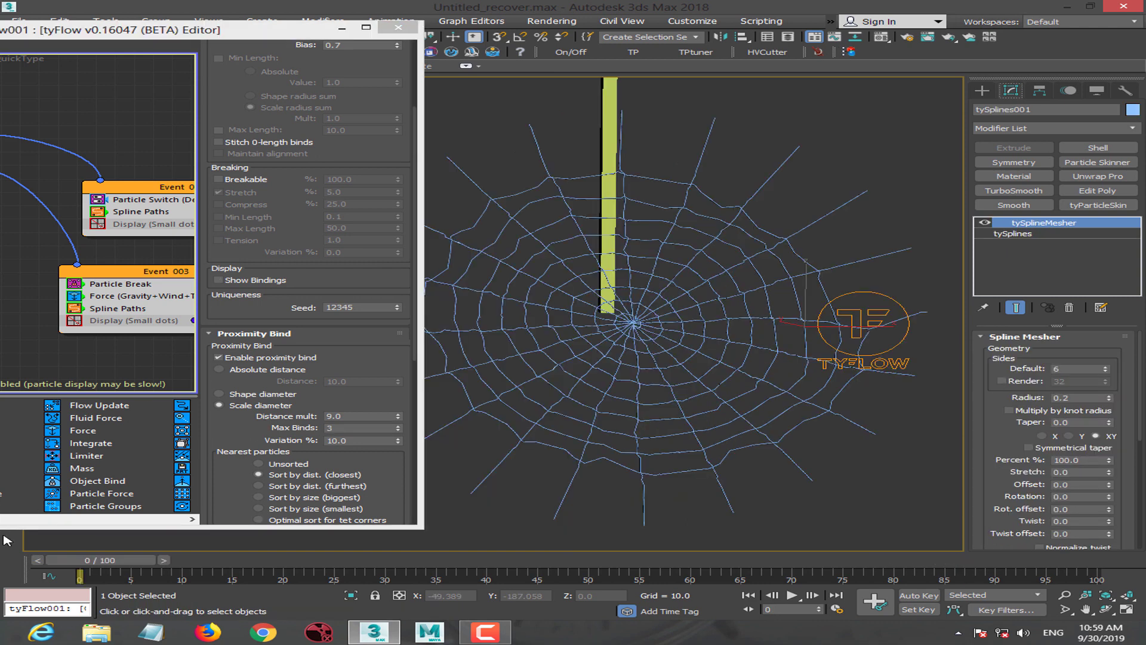
# Preview the tear at frames 37 and 86, then set the Force operator's Built-in Wind Strength to 0.35.
pyautogui.moveTo(77, 567)
pyautogui.mouseDown()
pyautogui.moveTo(1098, 568)
pyautogui.moveTo(614, 575)
pyautogui.moveTo(655, 572)
pyautogui.mouseUp()
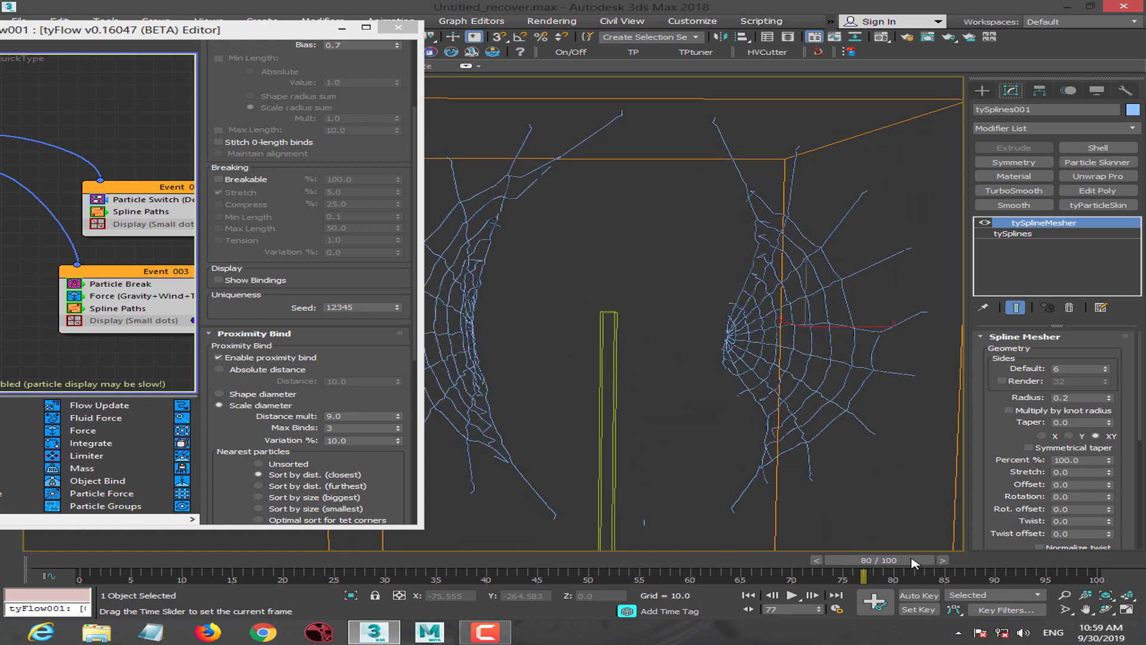
pyautogui.moveTo(654, 572); pyautogui.dragTo(913, 573)
pyautogui.keyDown('alt'); pyautogui.moveTo(808, 439); pyautogui.dragTo(775, 411, button='middle'); pyautogui.keyUp('alt')
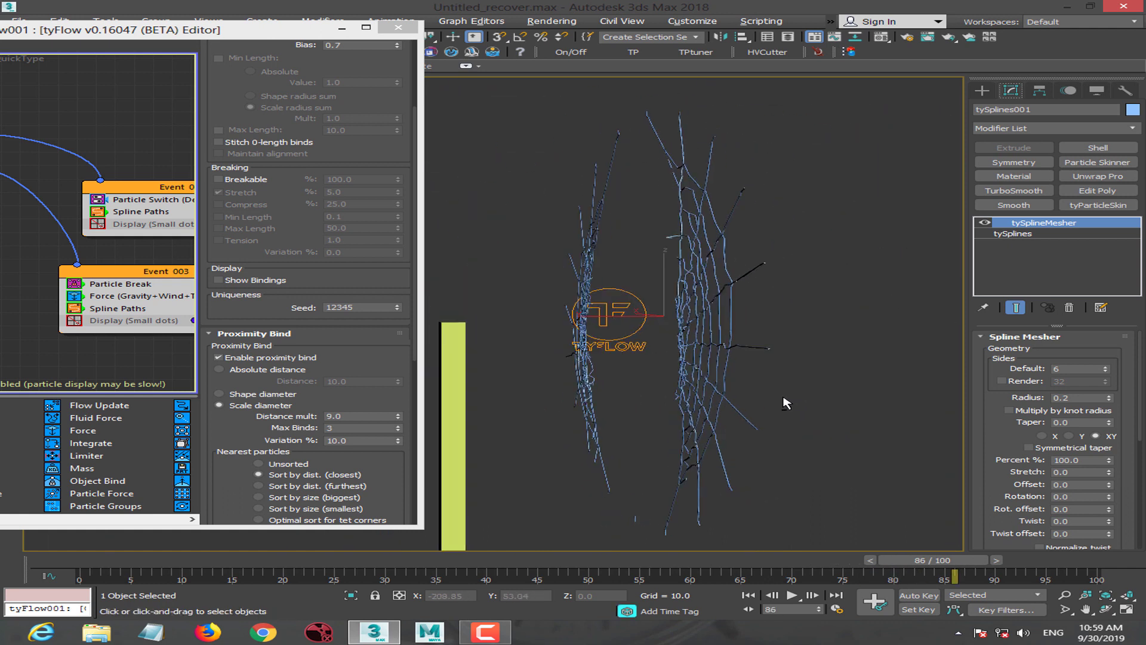
pyautogui.click(125, 296)
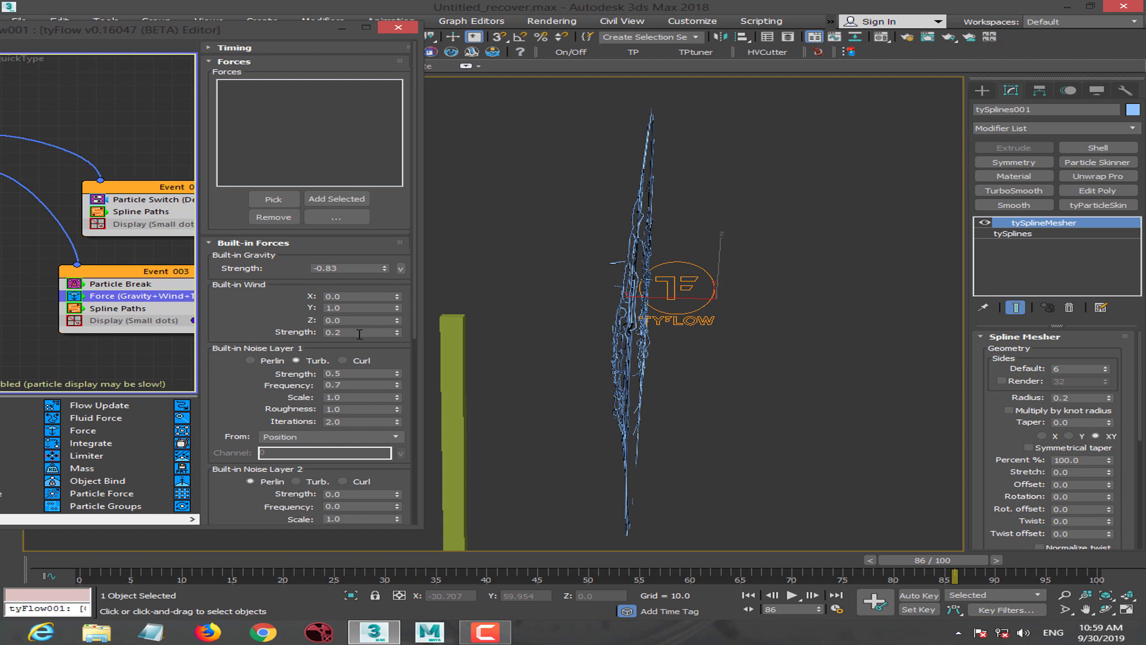
pyautogui.doubleClick(359, 334)
pyautogui.press('Return')
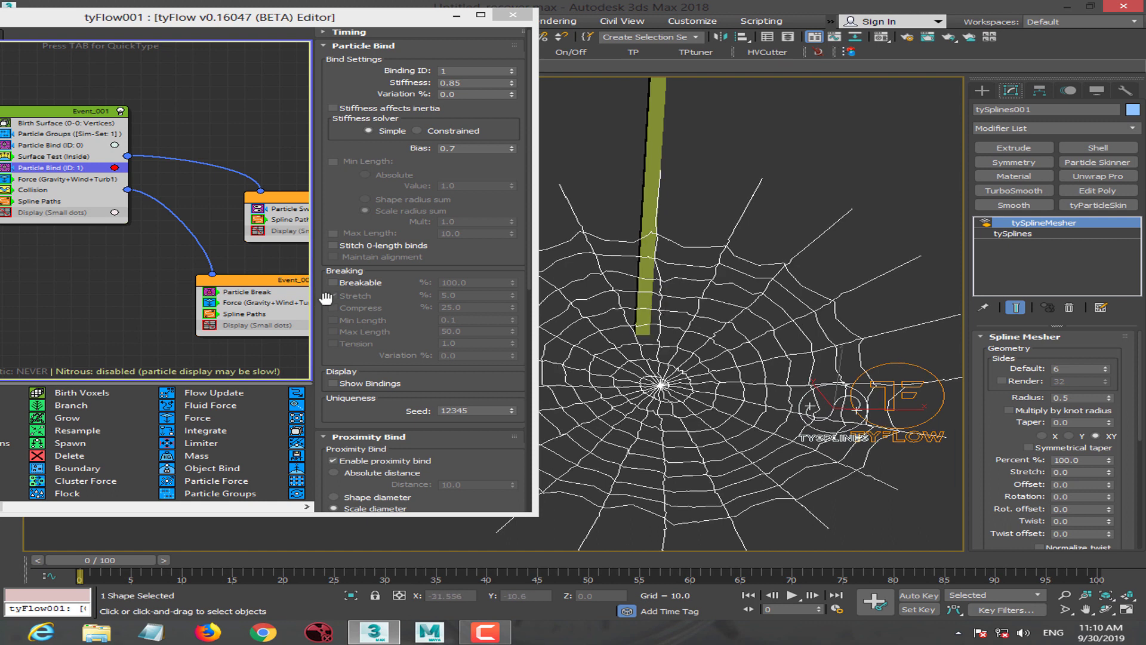
# Show the red binding lines for Particle Bind ID 1 and set its Max Binds to 5.
pyautogui.scroll(1, 385, 412)
pyautogui.click(473, 164)
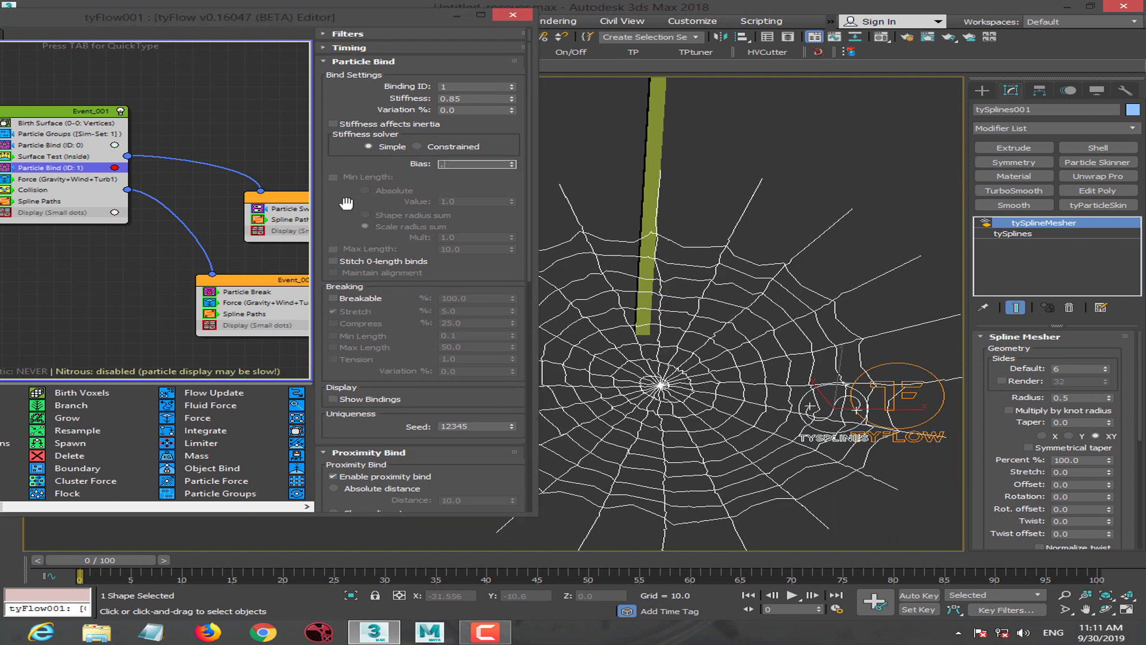
pyautogui.moveTo(404, 307); pyautogui.dragTo(256, 188)
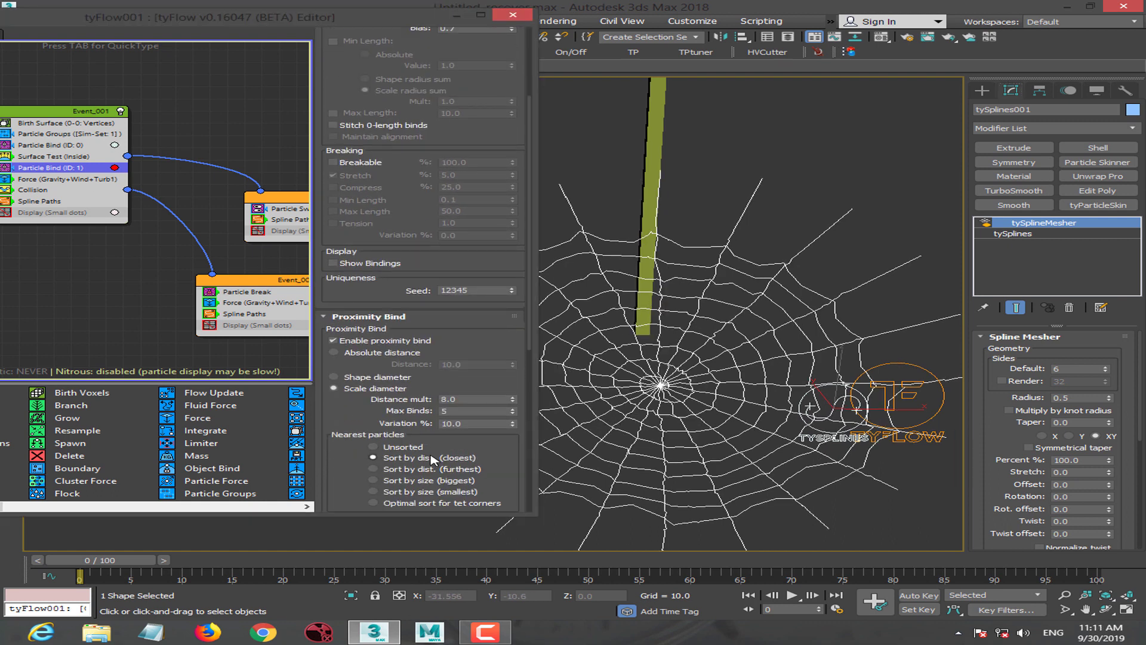
pyautogui.scroll(-3, 382, 346)
pyautogui.click(348, 227)
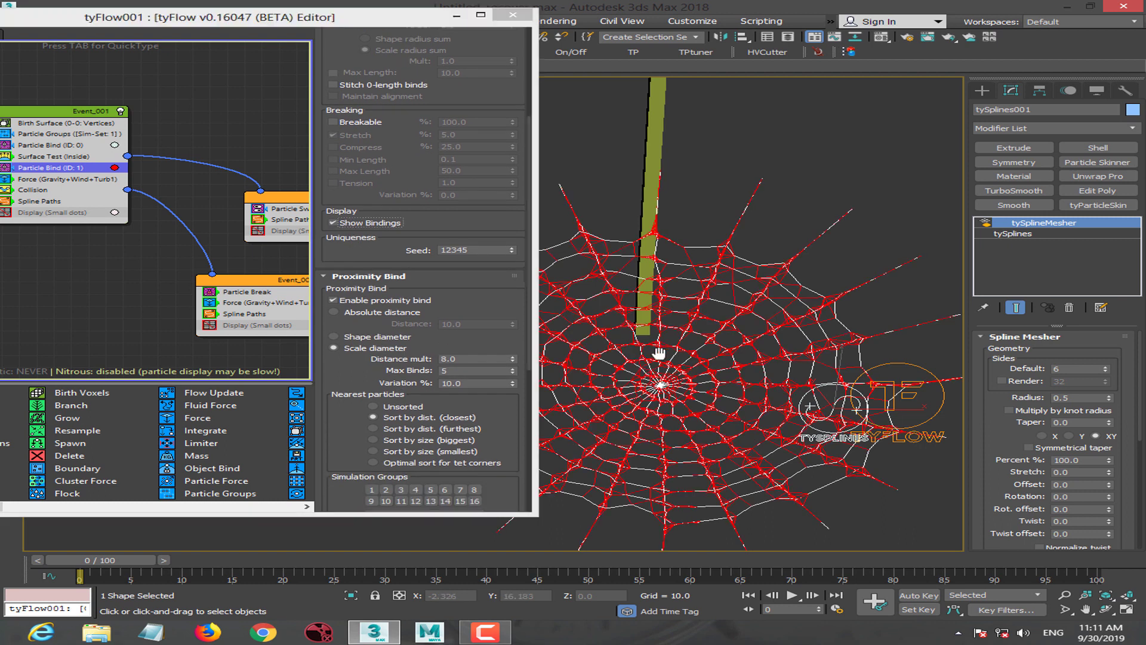
pyautogui.click(462, 370)
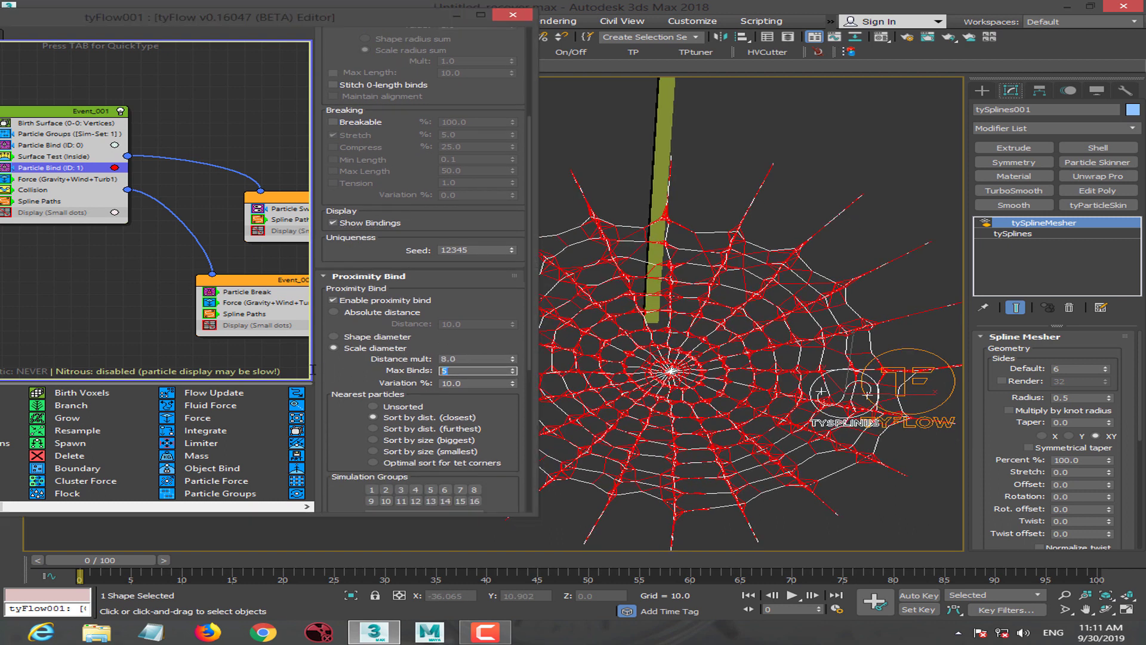
pyautogui.scroll(3, 340, 366)
pyautogui.scroll(10, 340, 365)
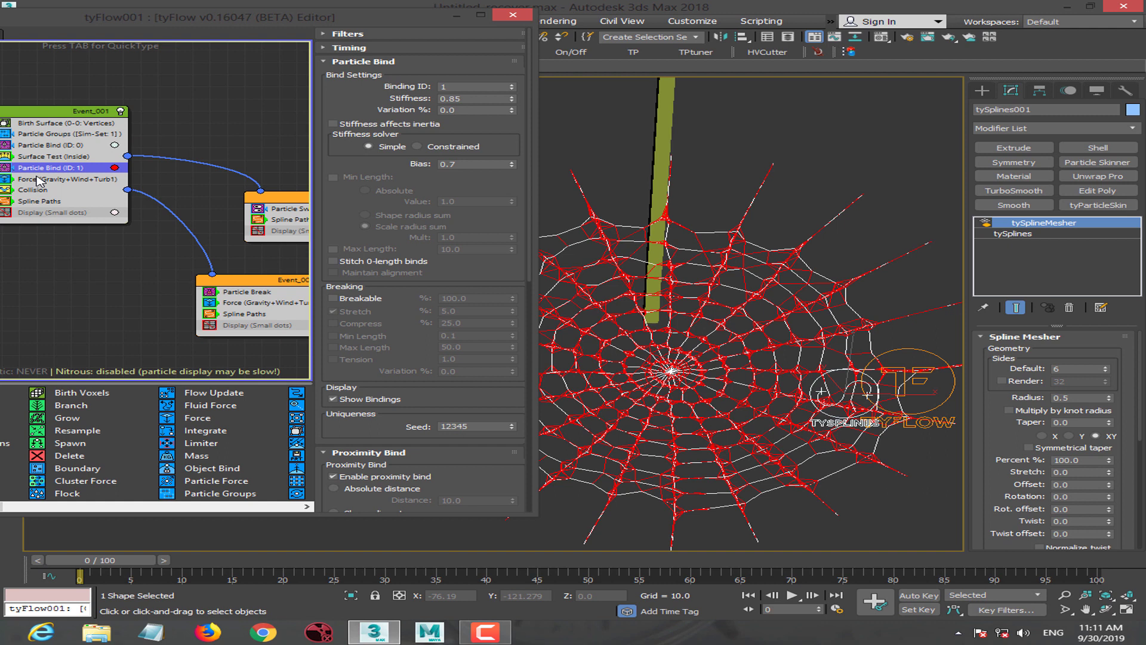
# Try a 0.2 Bias on Particle Bind ID 0, keep 0.7, and scrub to frame 15.
pyautogui.click(66, 147)
pyautogui.scroll(-1, 403, 289)
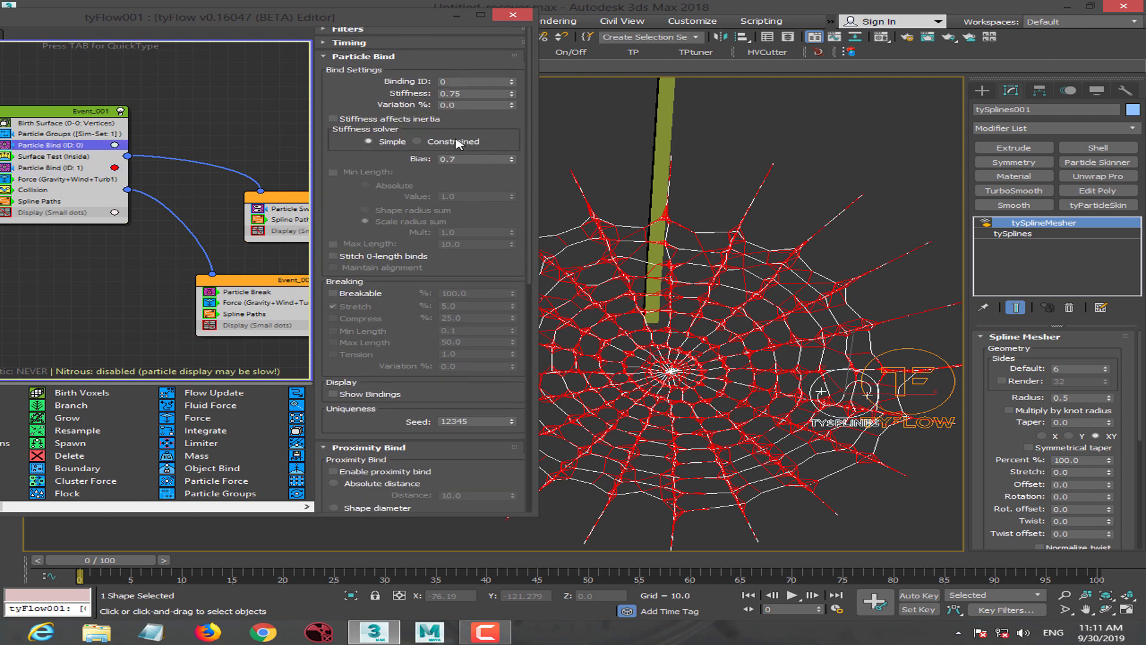
pyautogui.click(462, 160)
pyautogui.write('0.5')
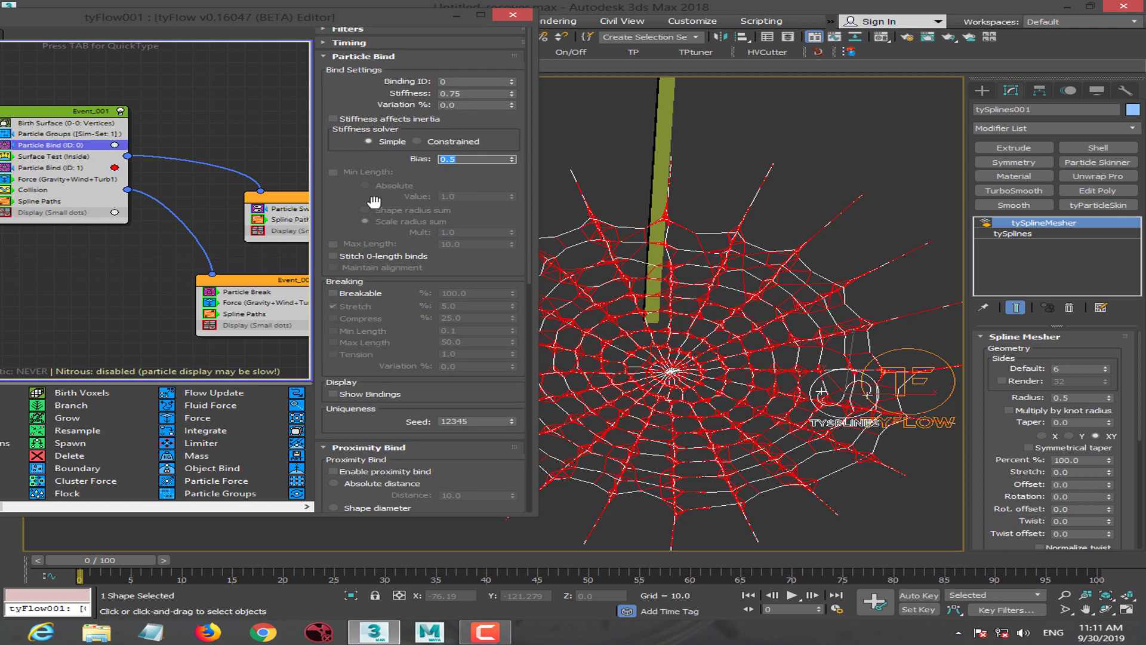
pyautogui.write('0.2')
pyautogui.press('Return')
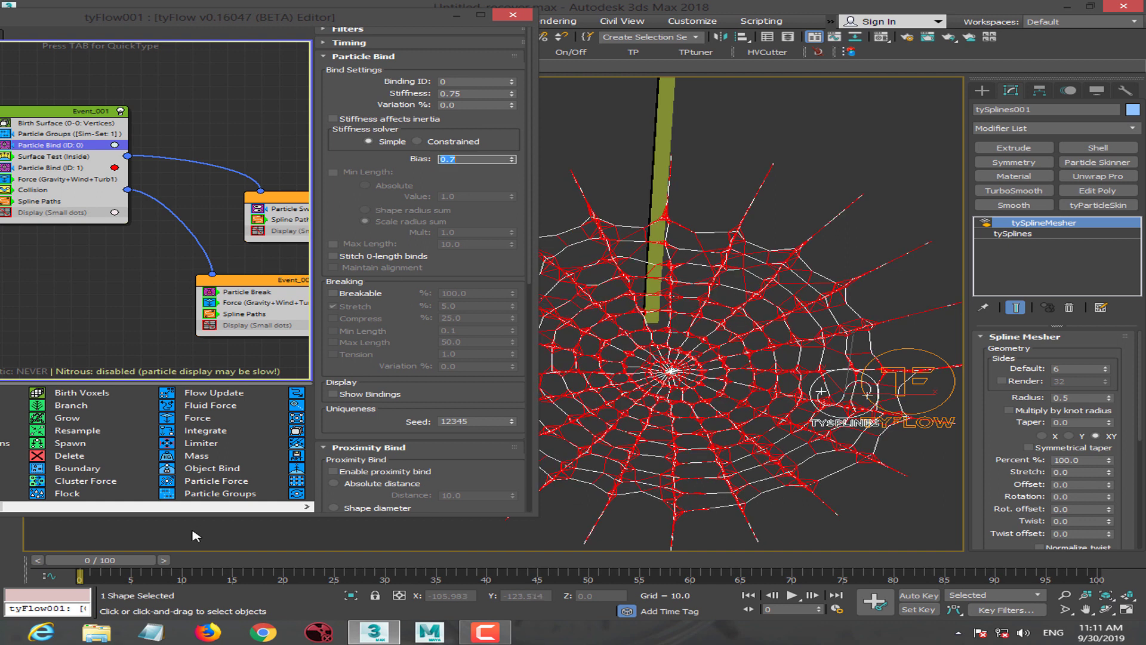
pyautogui.moveTo(82, 565); pyautogui.dragTo(368, 559)
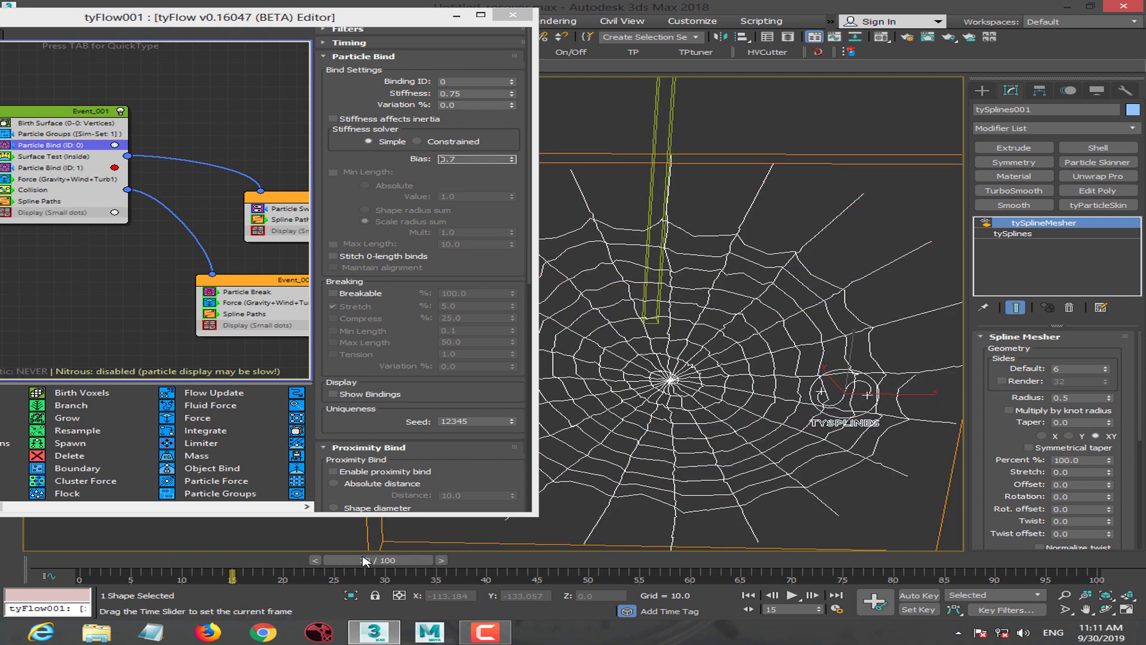
# At frame 100, turn off Show Bindings on Particle Bind (ID: 1).
pyautogui.click(1091, 560)
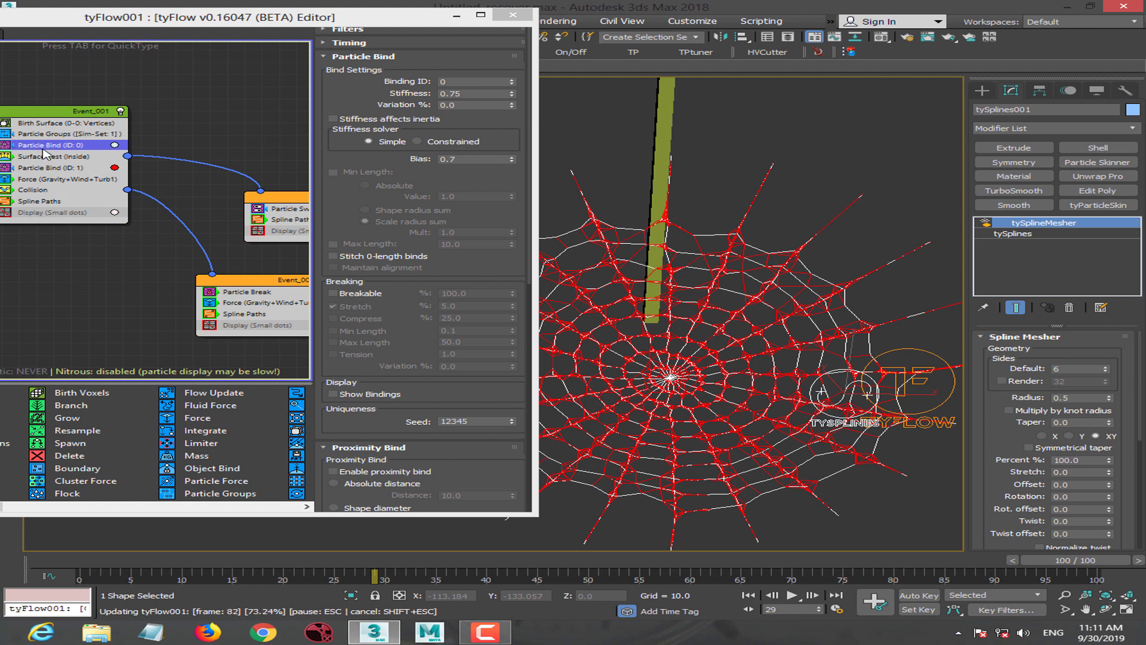
pyautogui.click(66, 168)
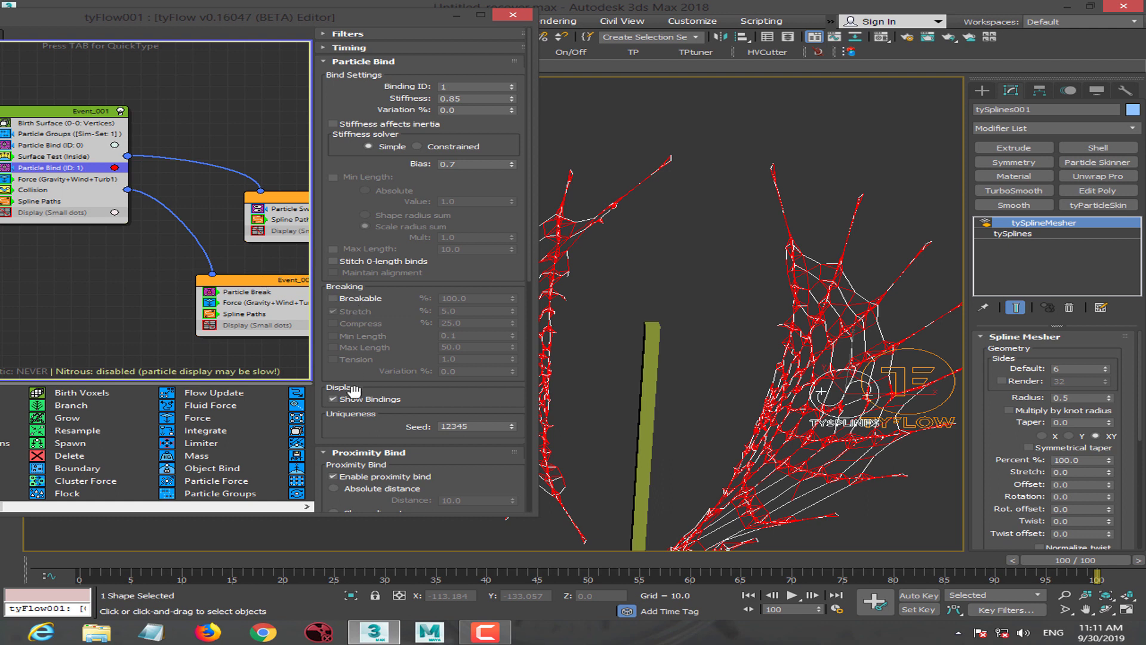
pyautogui.click(333, 399)
# Scrub back to about frame 51 and select Particle Bind (ID: 0).
pyautogui.moveTo(656, 400); pyautogui.dragTo(699, 381, button='middle')
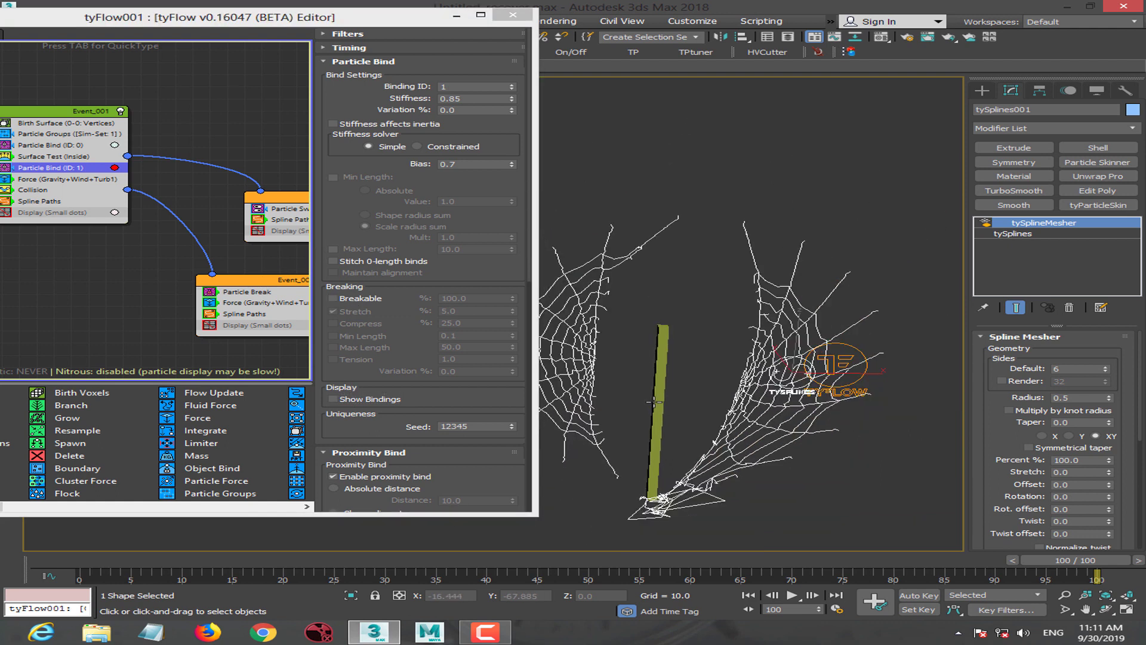
pyautogui.moveTo(588, 561)
pyautogui.mouseDown()
pyautogui.moveTo(398, 558)
pyautogui.moveTo(918, 559)
pyautogui.moveTo(703, 561)
pyautogui.mouseUp()
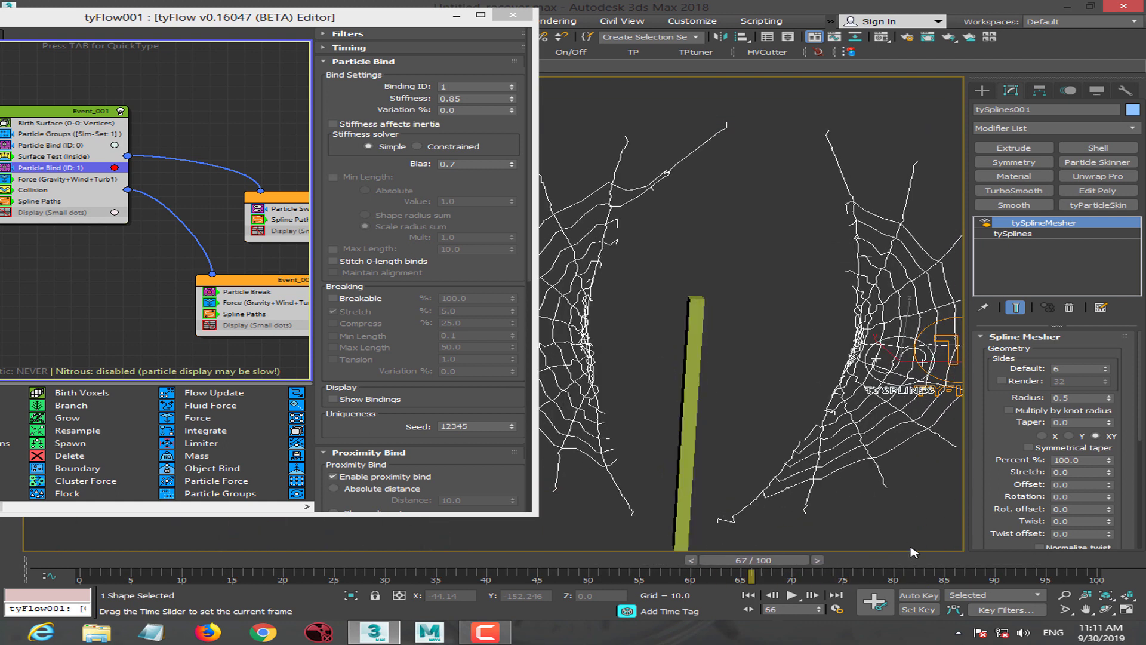
pyautogui.moveTo(703, 561); pyautogui.dragTo(570, 560)
pyautogui.press('.')
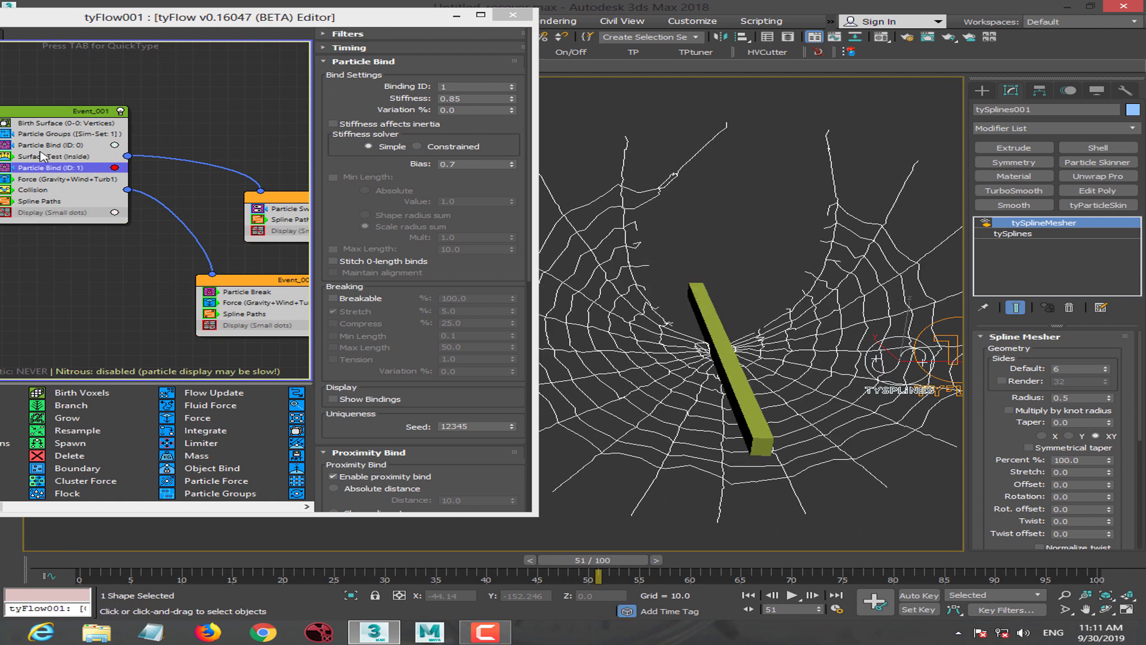
pyautogui.click(67, 145)
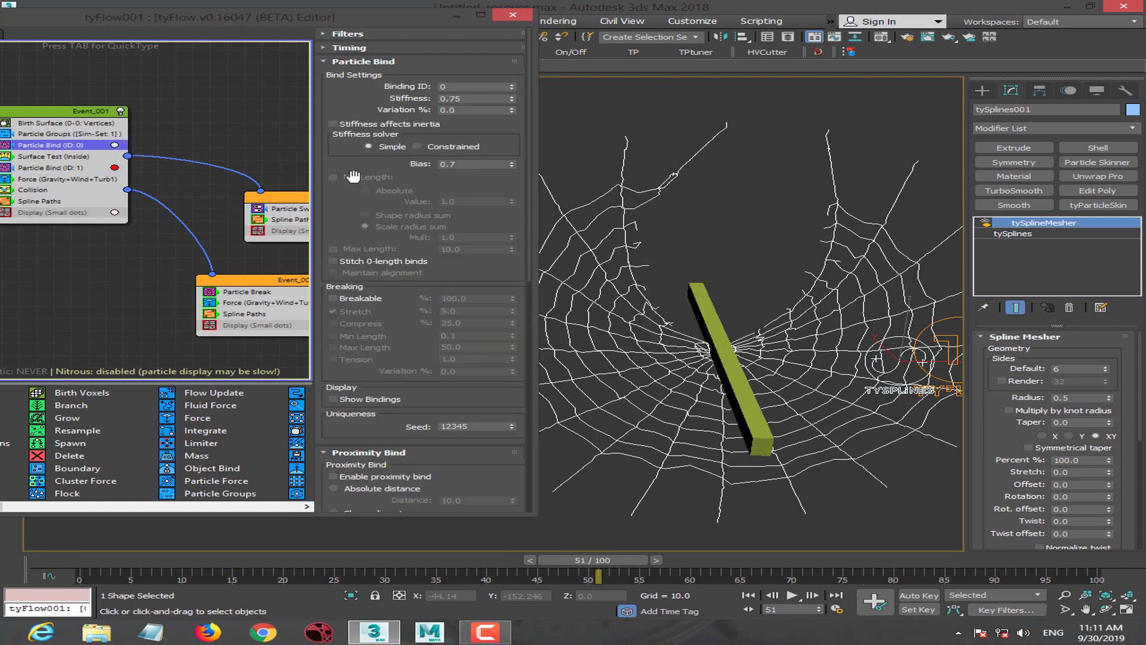
# Set Particle Bind (ID: 0) bias to 0.5, scrub to check the tear, then close the editor.
pyautogui.doubleClick(486, 164)
pyautogui.write('0.5')
pyautogui.press('Return')
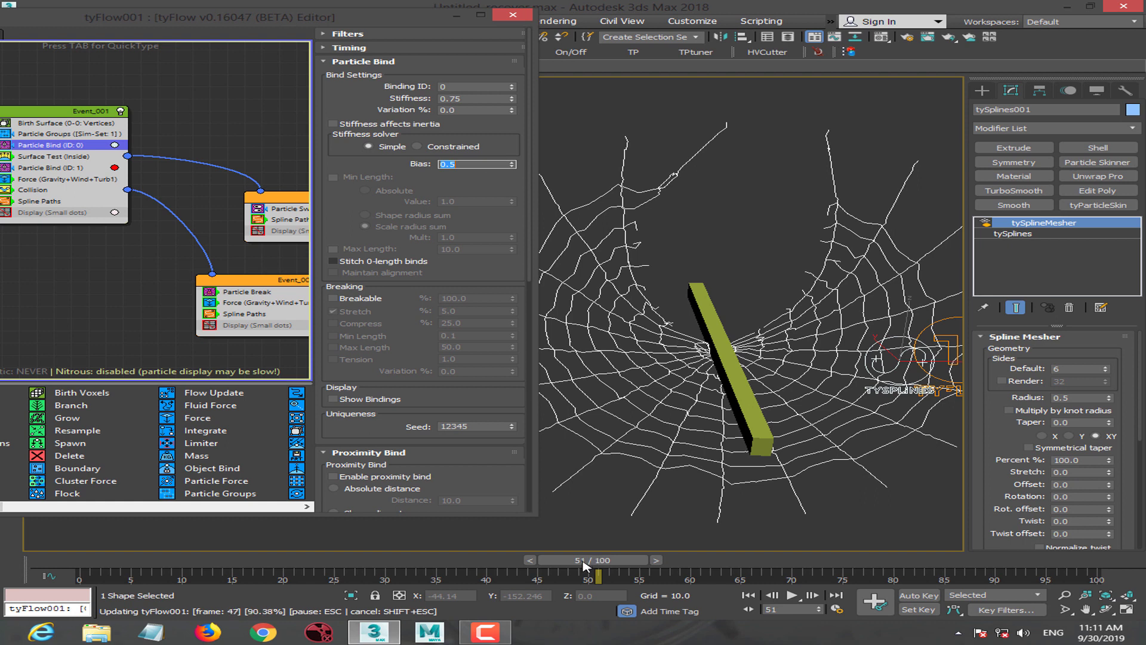
pyautogui.moveTo(585, 566); pyautogui.dragTo(1041, 561)
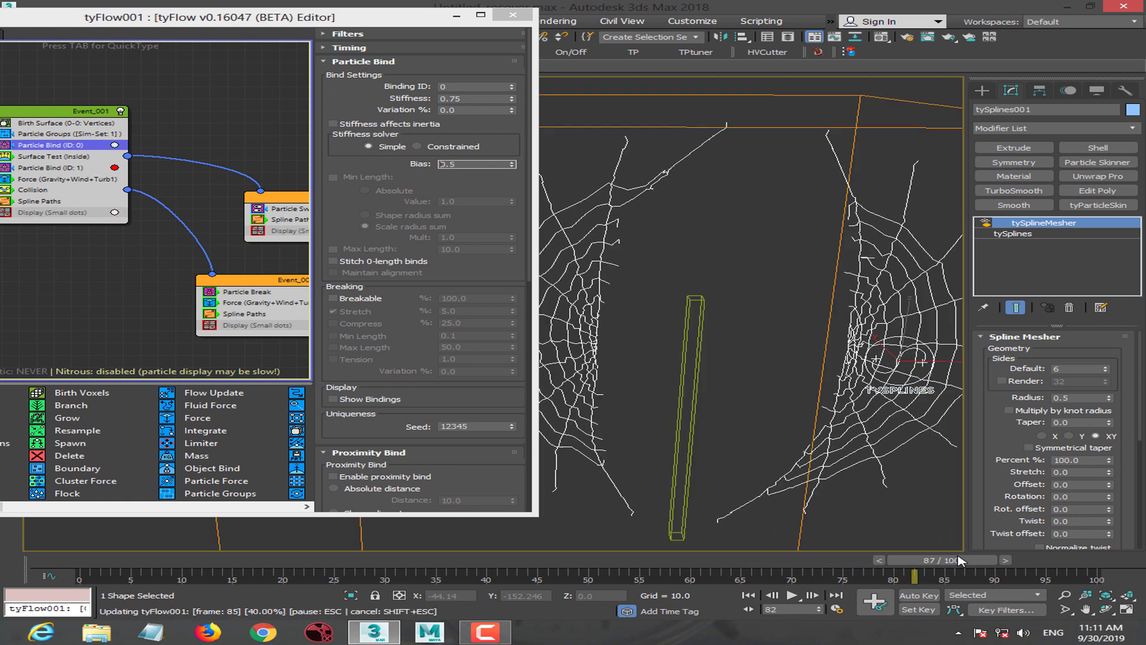
pyautogui.moveTo(1041, 561)
pyautogui.mouseDown()
pyautogui.moveTo(327, 549)
pyautogui.moveTo(385, 559)
pyautogui.mouseUp()
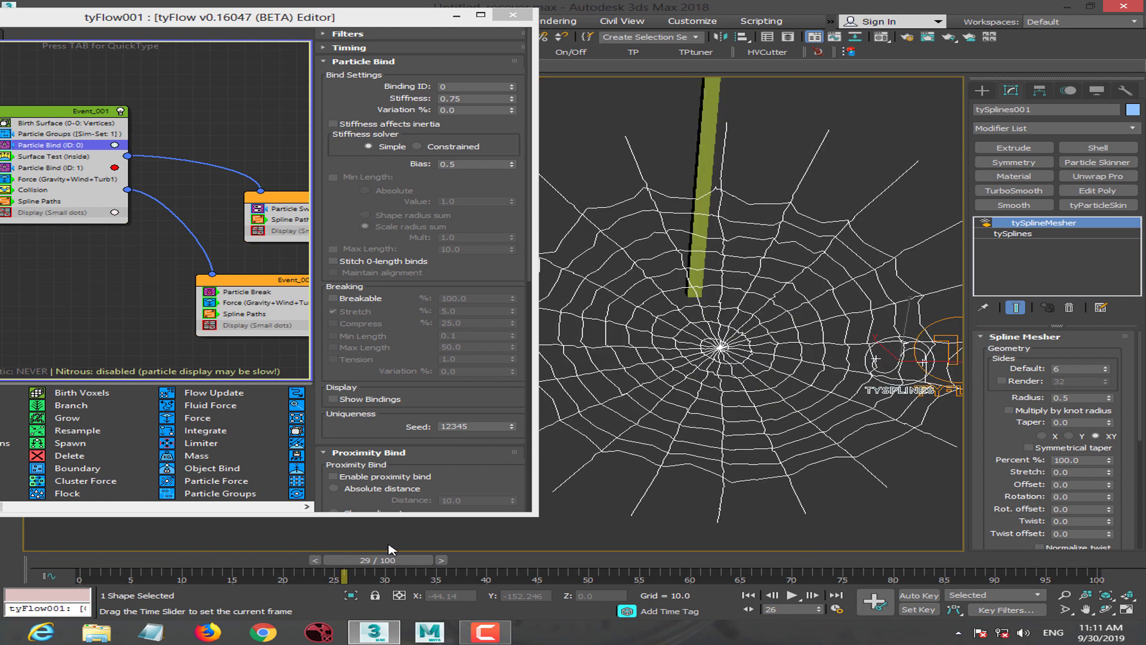
pyautogui.click(512, 18)
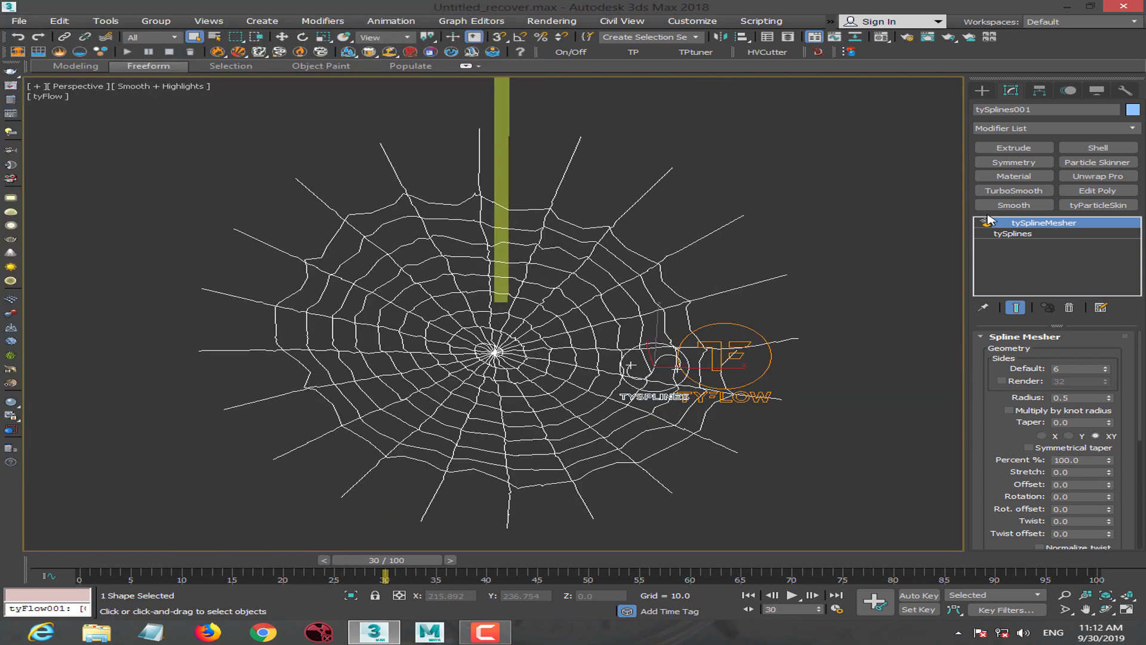
# Render the web splines as tubes with a 0.1 strand radius and reframe the view.
pyautogui.click(984, 223)
pyautogui.doubleClick(1074, 397)
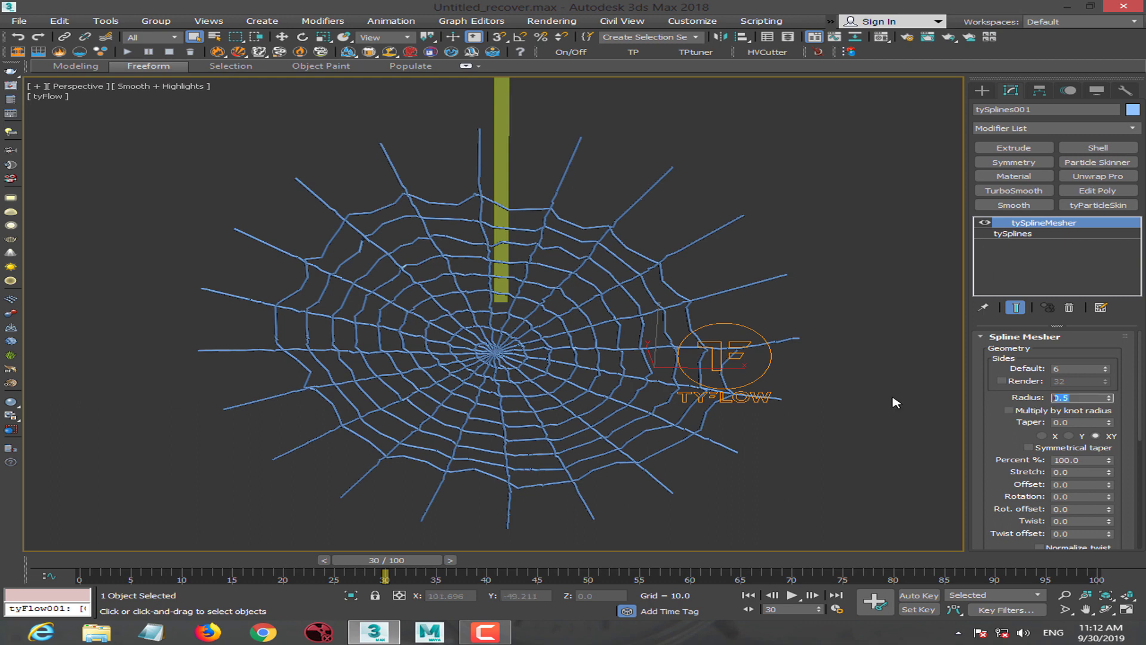
pyautogui.write('.1')
pyautogui.press('Return')
pyautogui.moveTo(557, 410); pyautogui.dragTo(472, 308, button='middle')
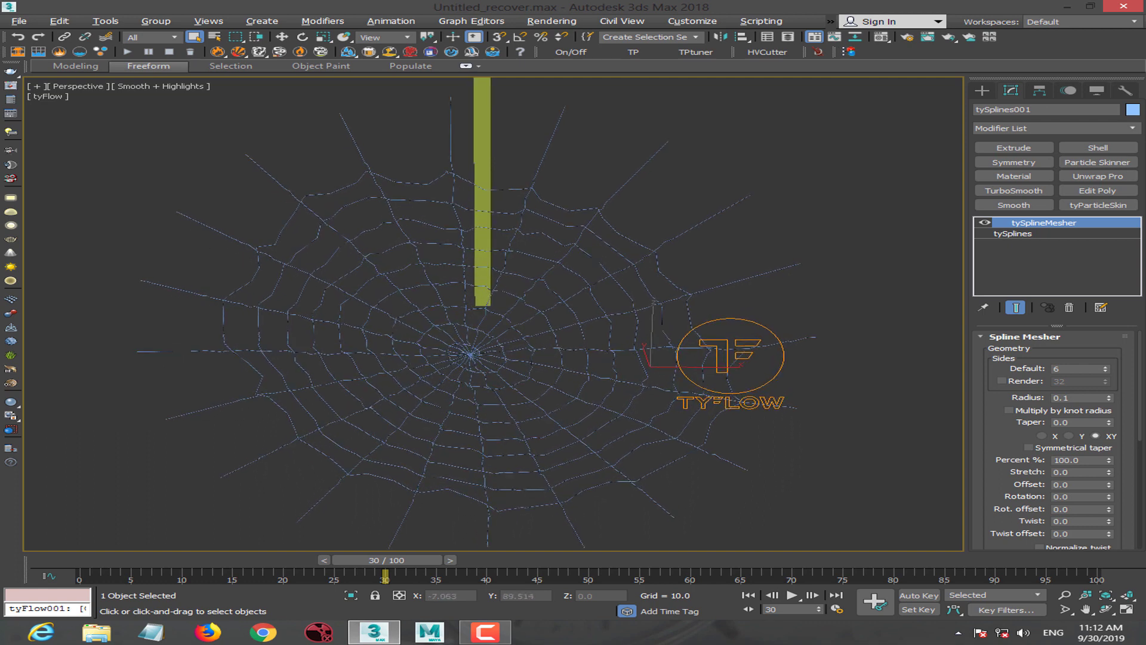
pyautogui.moveTo(471, 308); pyautogui.dragTo(489, 299, button='middle')
pyautogui.scroll(-1, 471, 295)
pyautogui.scroll(-1, 464, 290)
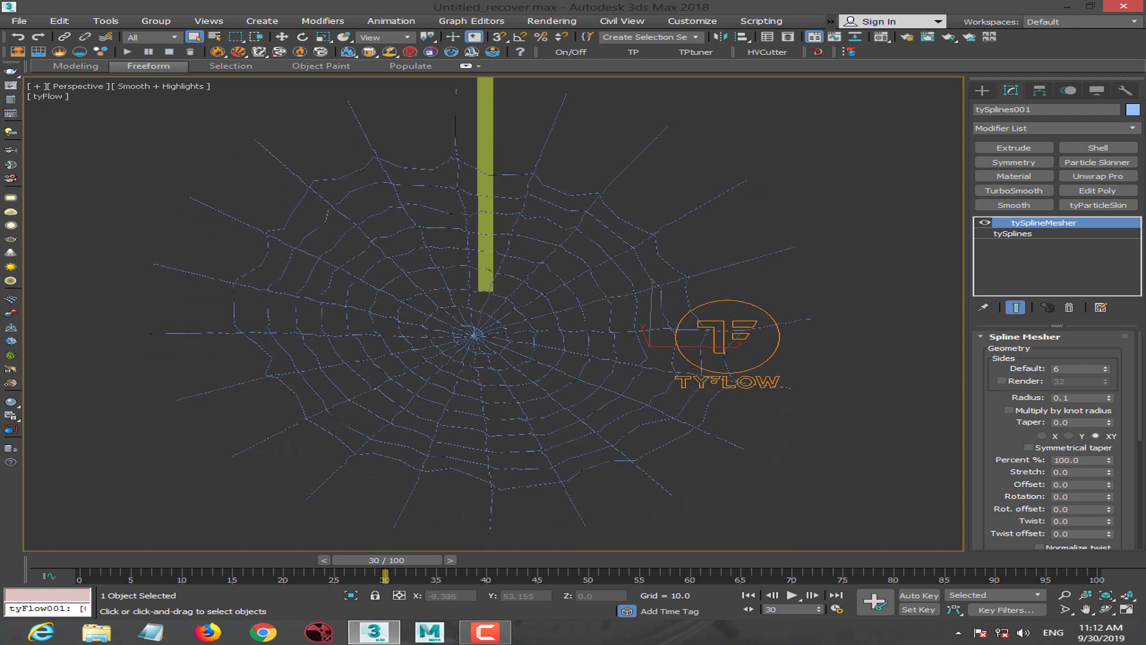
pyautogui.scroll(-1, 465, 358)
# Rewind the simulation to its start and reopen the tyFlow editor on tyFlow001.
pyautogui.click(137, 389)
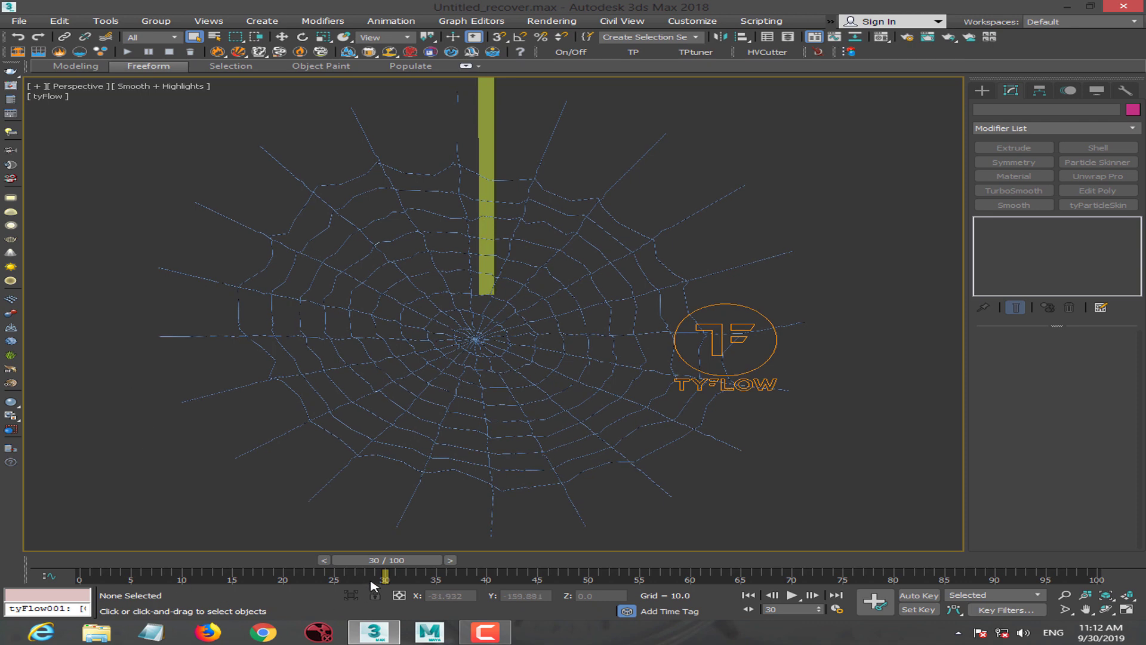
pyautogui.moveTo(218, 560)
pyautogui.mouseDown()
pyautogui.moveTo(7, 561)
pyautogui.moveTo(869, 561)
pyautogui.mouseUp()
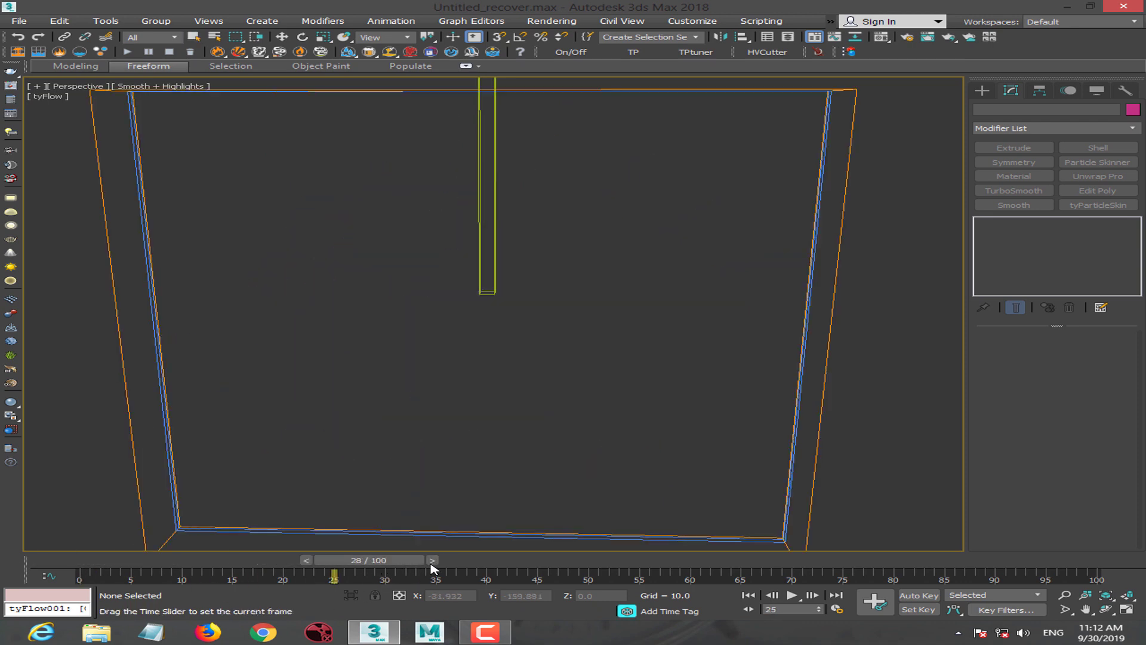
pyautogui.click(701, 399)
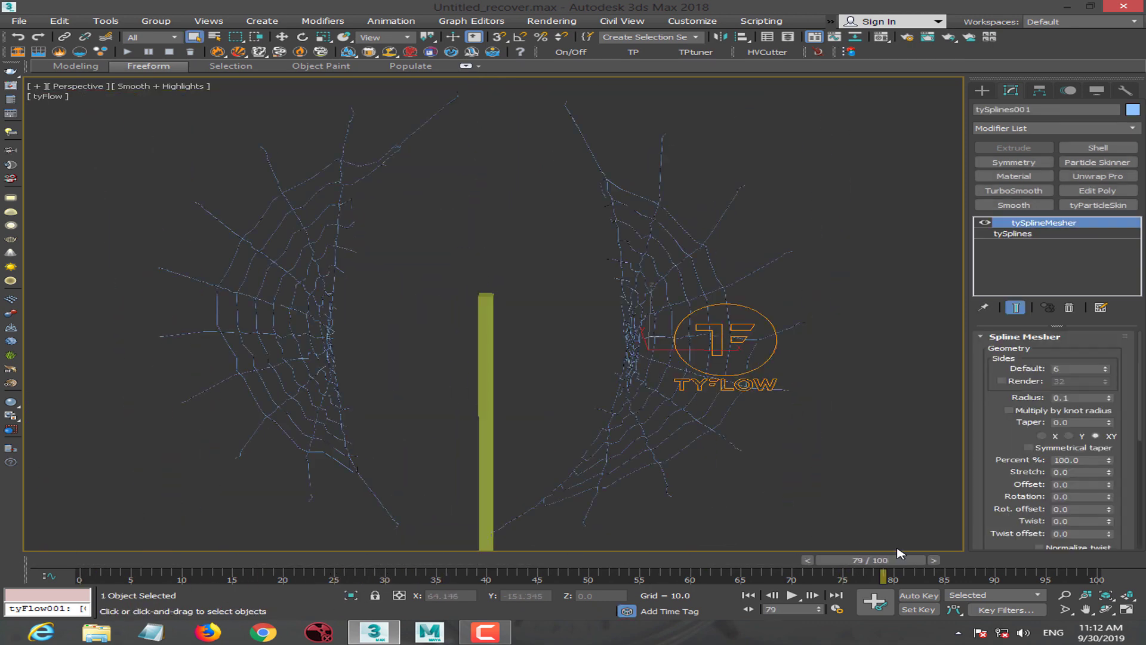
pyautogui.moveTo(835, 561)
pyautogui.mouseDown()
pyautogui.moveTo(96, 561)
pyautogui.moveTo(189, 560)
pyautogui.mouseUp()
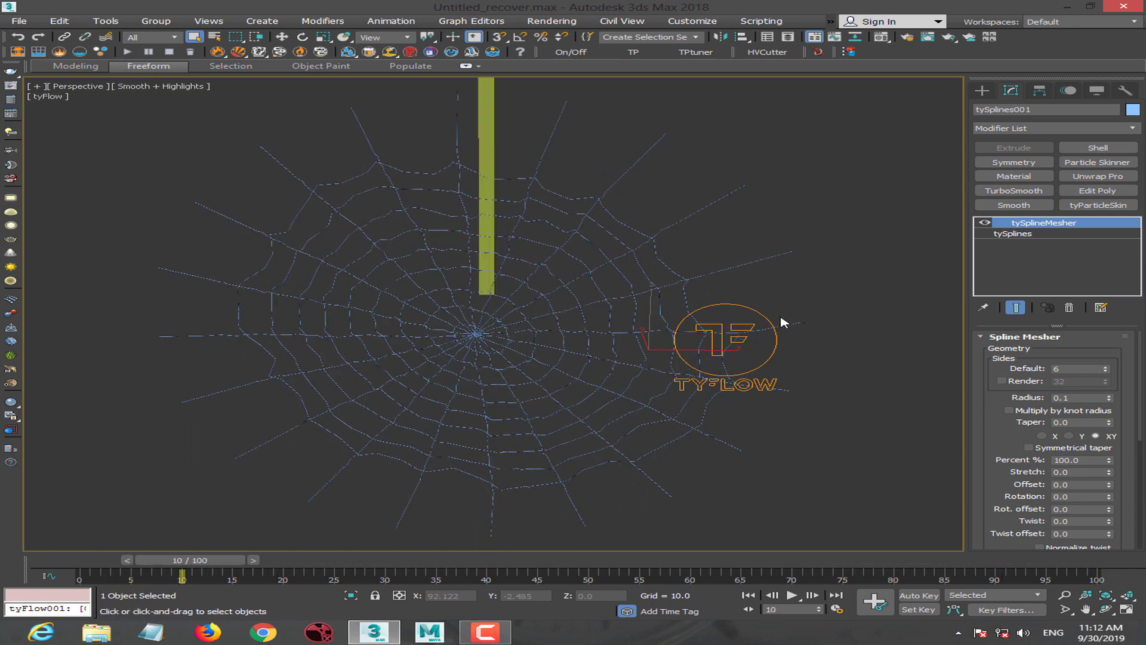
pyautogui.click(759, 316)
pyautogui.click(1041, 347)
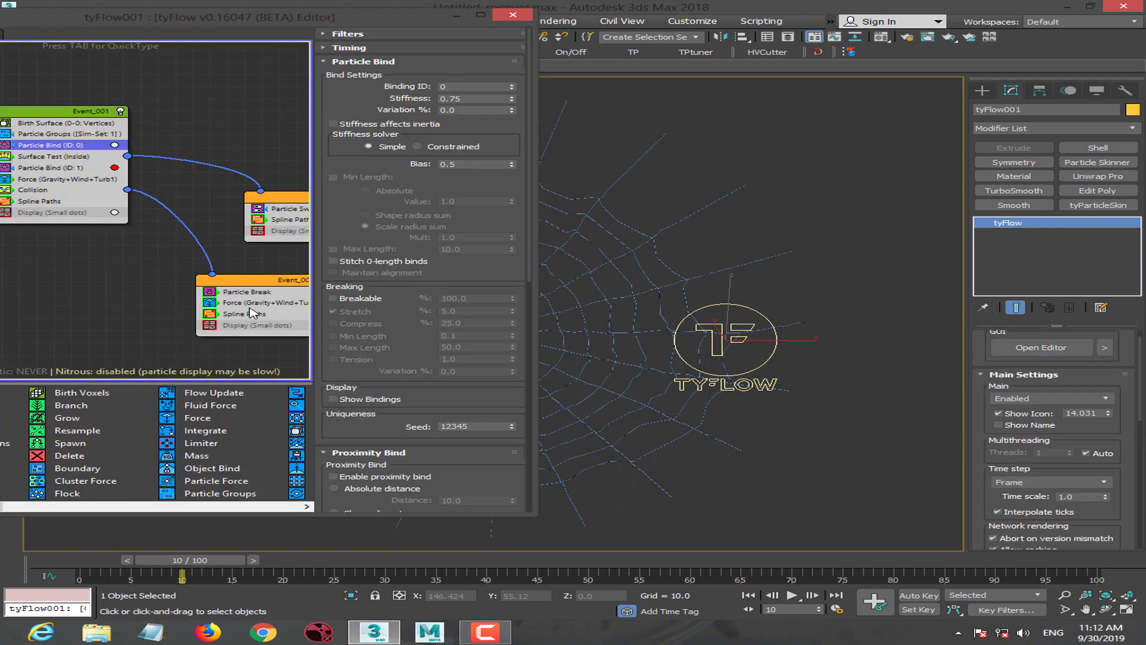
# Set the Force operator's built-in wind strength to 0.35.
pyautogui.click(254, 307)
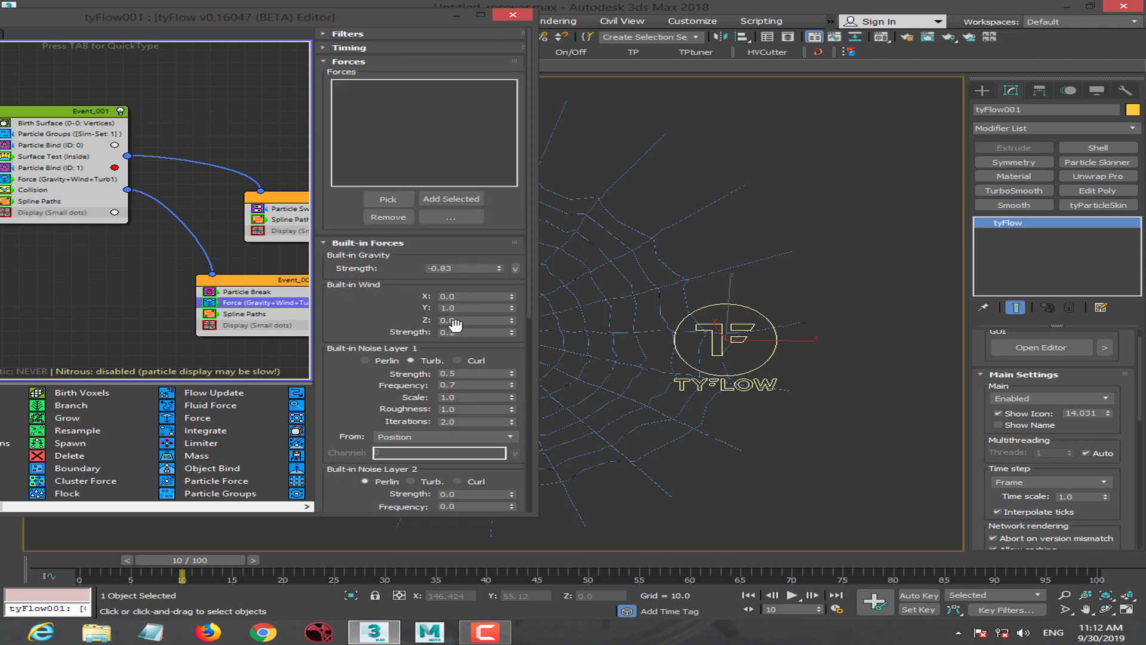
pyautogui.press('Tab')
pyautogui.write('0.35')
pyautogui.press('Return')
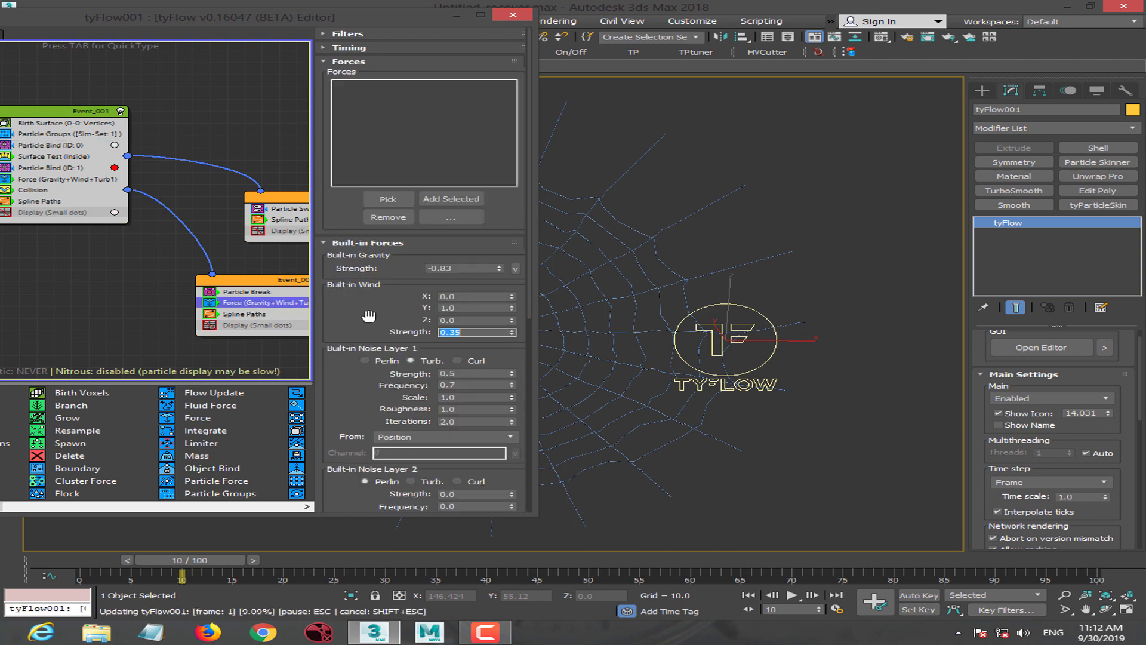
# Set Particle Break to 100 breaks per frame, rewind to frame 0, and minimise the editor.
pyautogui.click(254, 292)
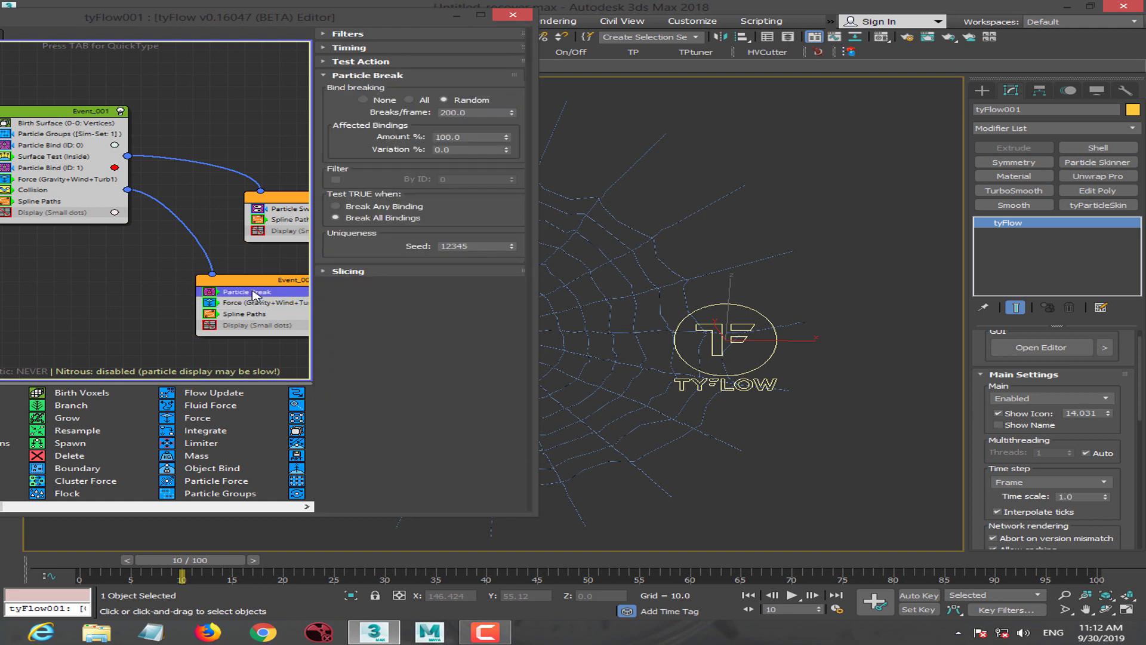
pyautogui.doubleClick(474, 112)
pyautogui.write('100')
pyautogui.press('Return')
pyautogui.click(507, 137)
pyautogui.click(400, 261)
pyautogui.press('Home')
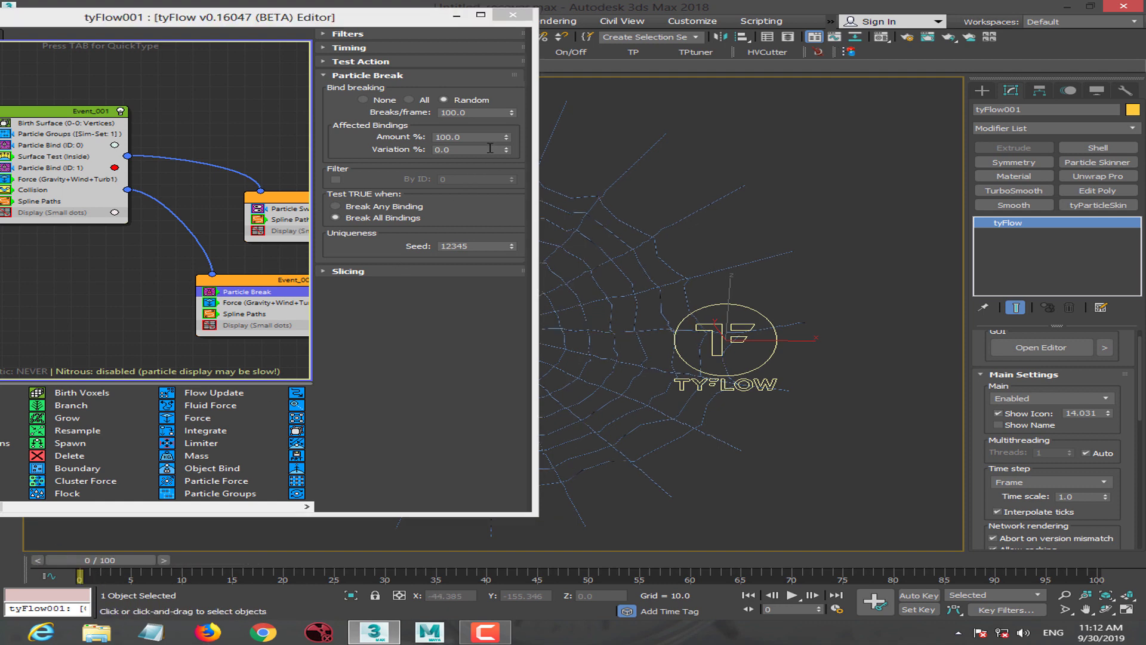
pyautogui.click(506, 137)
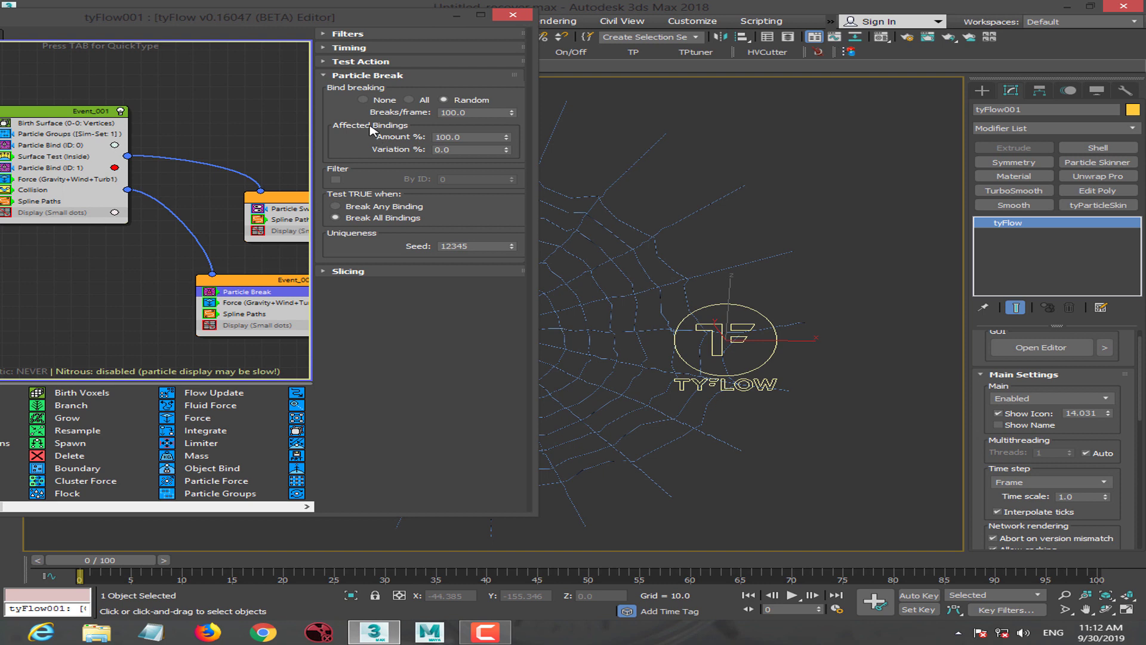
pyautogui.click(457, 15)
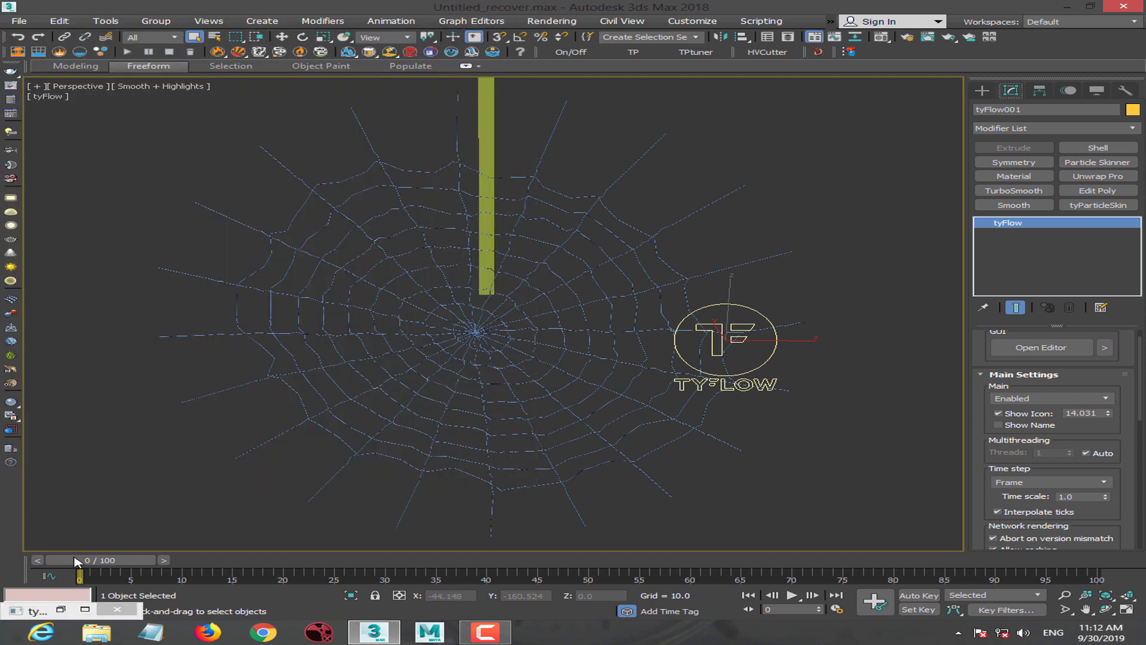
# Scrub to frame 9, select tyFlow001 and zoom in to frame the web.
pyautogui.moveTo(76, 561); pyautogui.dragTo(163, 561)
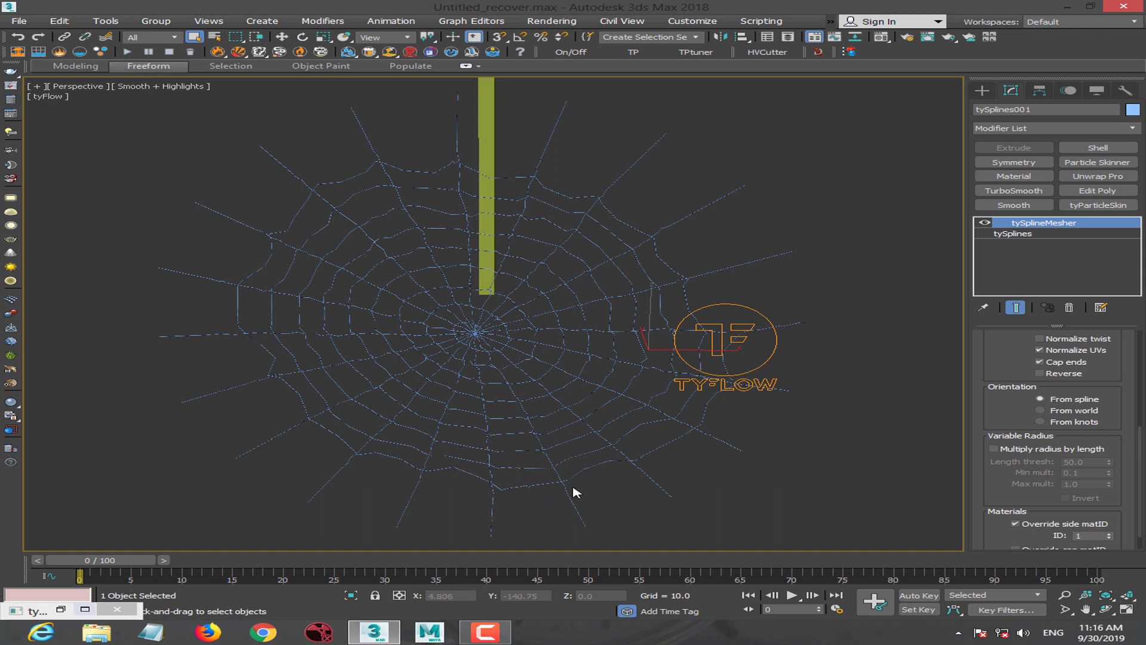
pyautogui.scroll(3, 1005, 389)
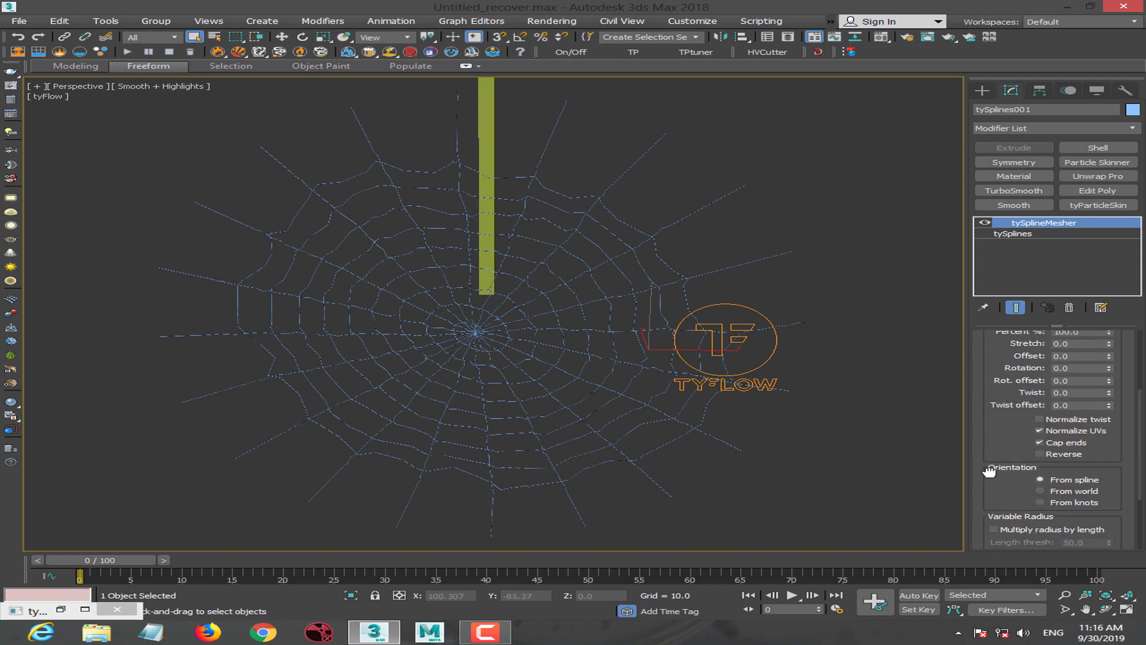
pyautogui.click(774, 341)
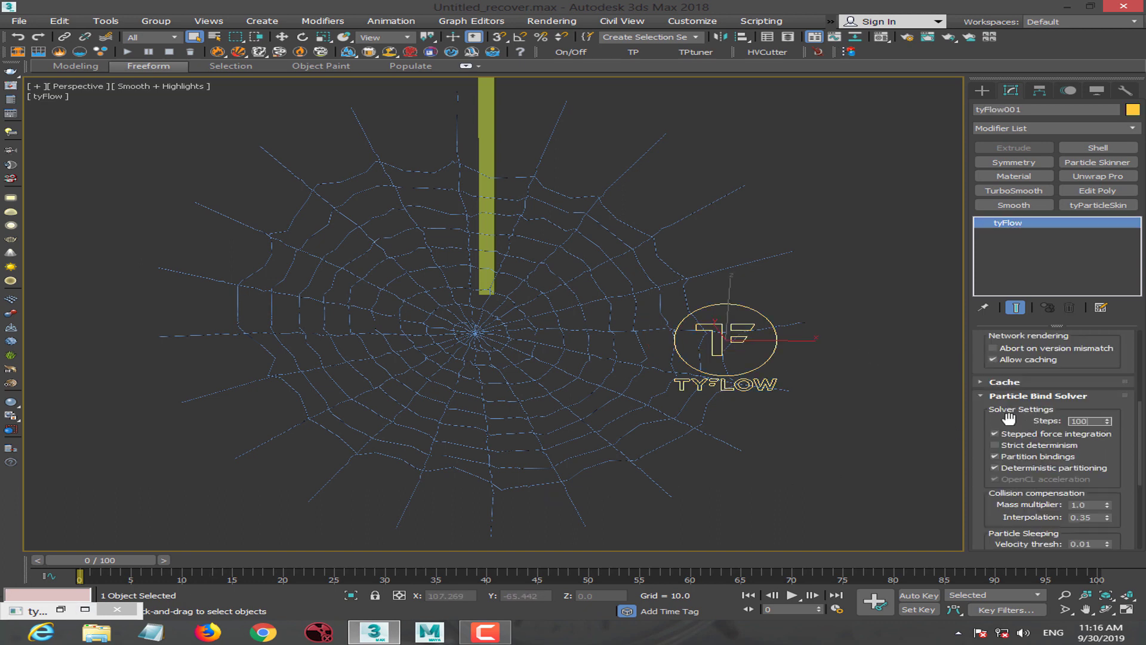
pyautogui.scroll(3, 1008, 417)
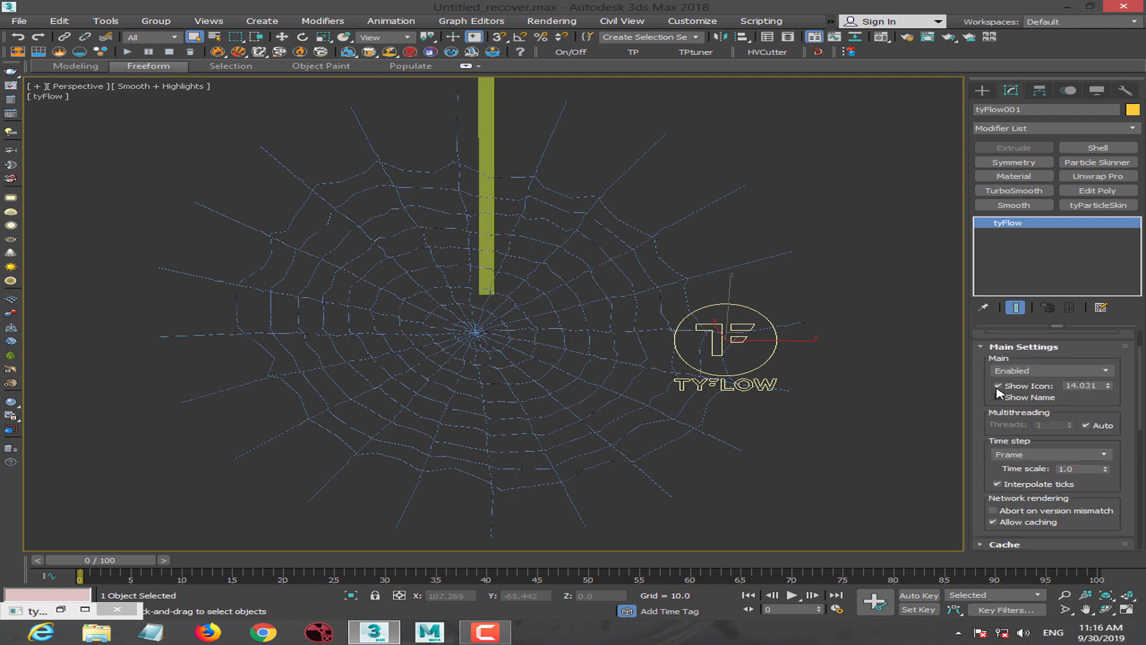
pyautogui.scroll(2, 997, 391)
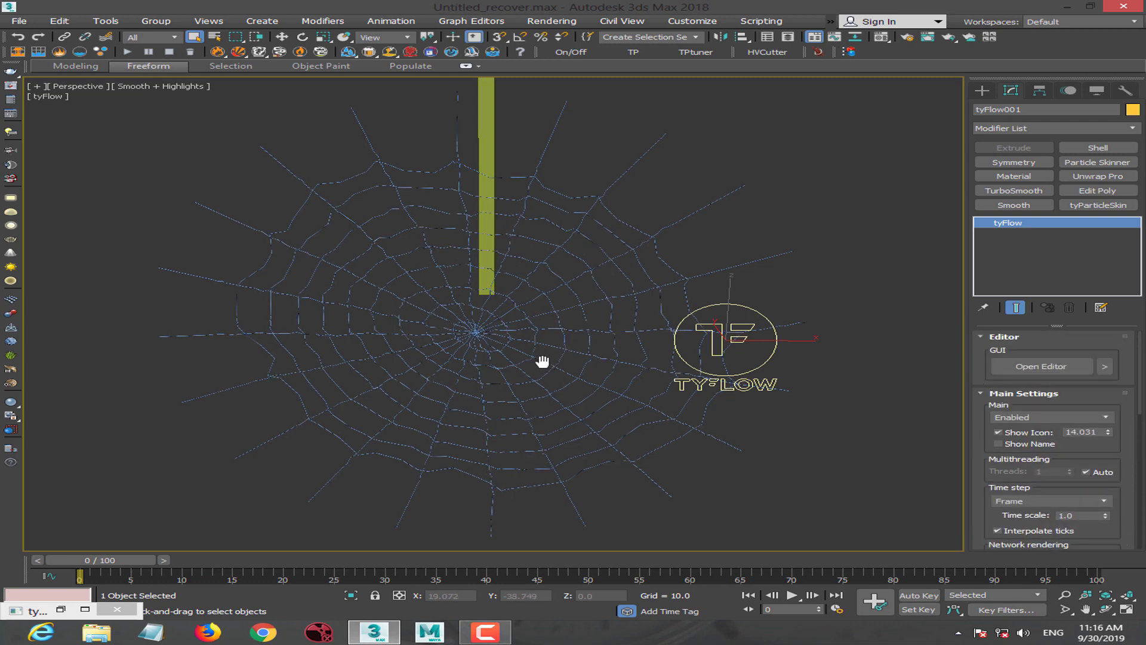
pyautogui.moveTo(542, 360); pyautogui.dragTo(540, 363, button='middle')
# Create a viewport preview at 157% of output size (1005 x 754).
pyautogui.hotkey('shift', 'v')
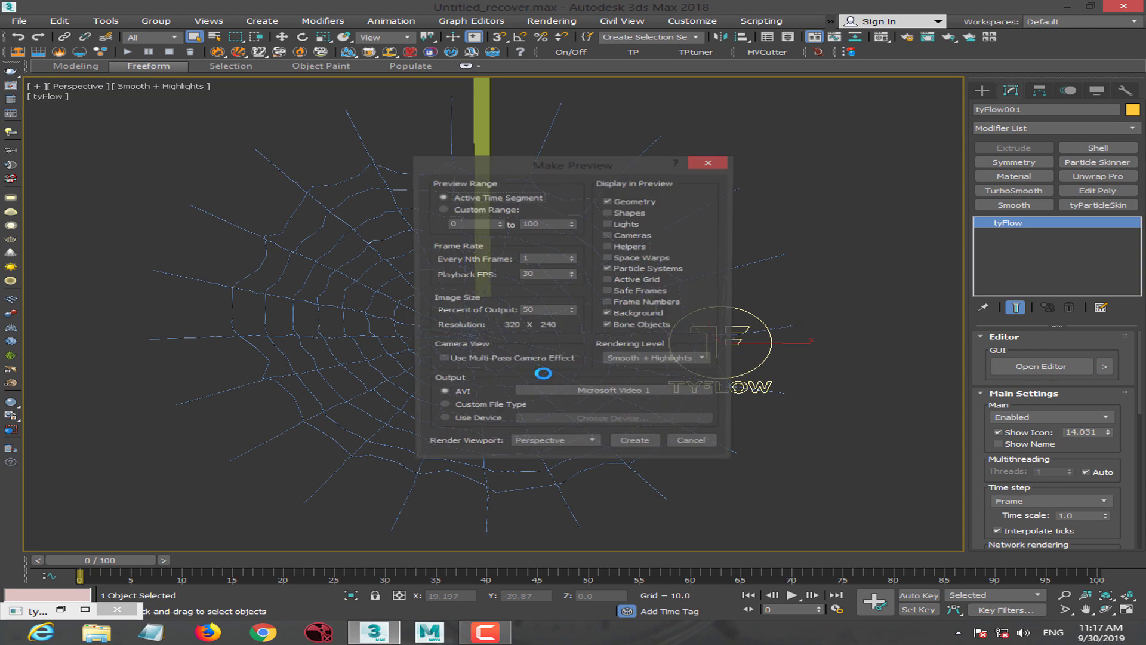
pyautogui.moveTo(574, 310); pyautogui.dragTo(577, 209)
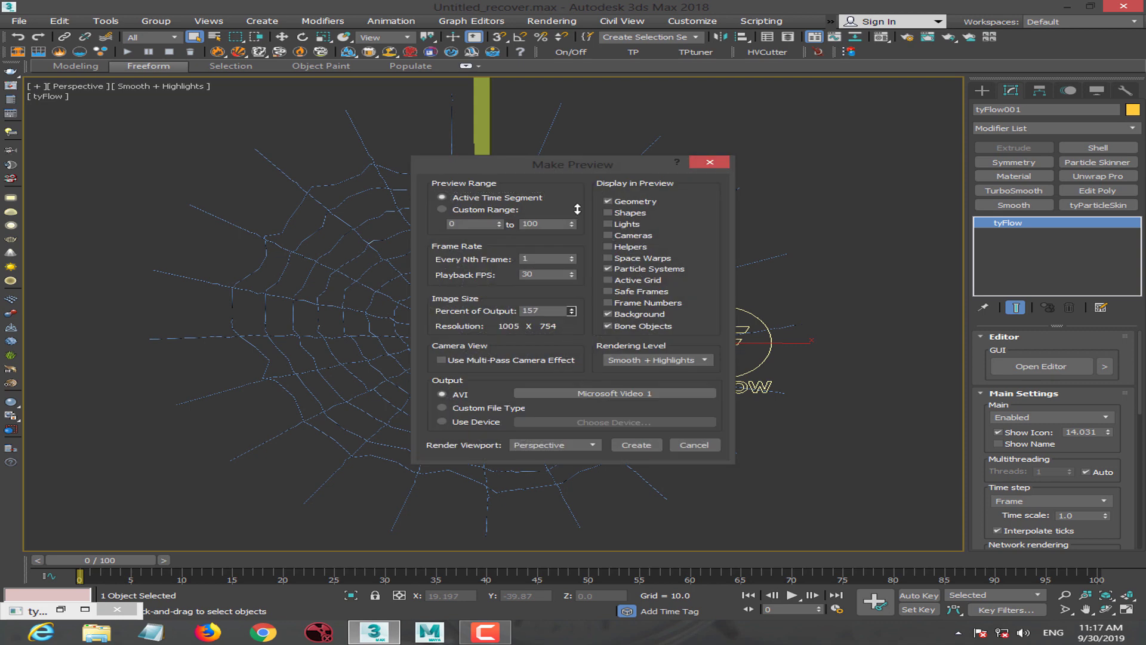
pyautogui.doubleClick(543, 274)
pyautogui.click(633, 445)
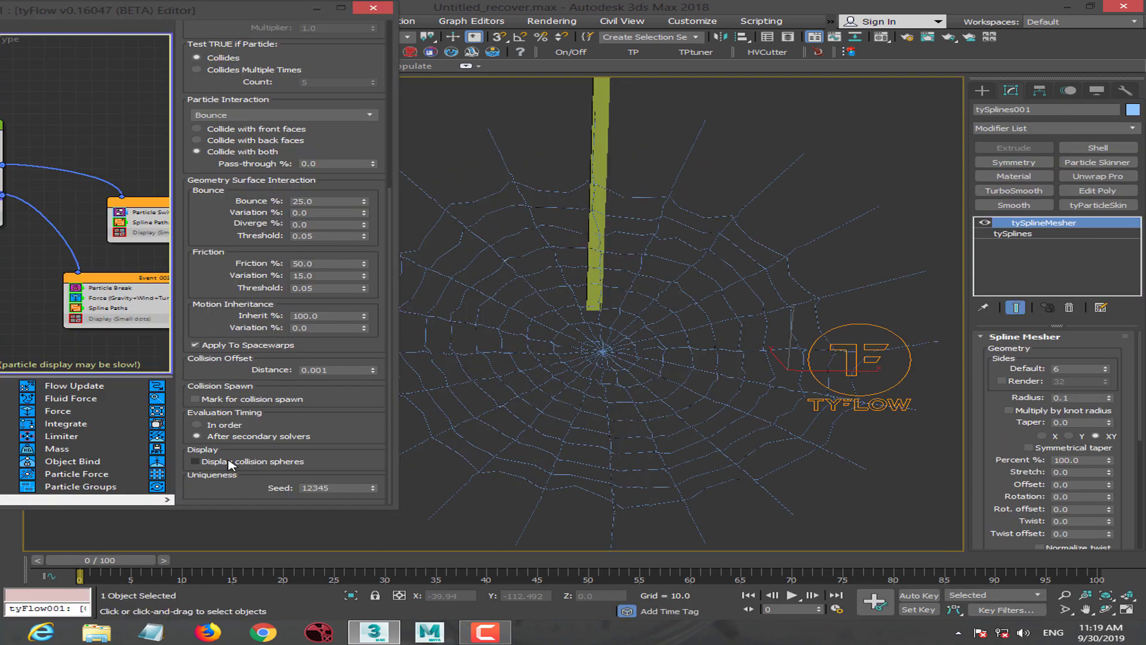
pyautogui.scroll(3, 568, 214)
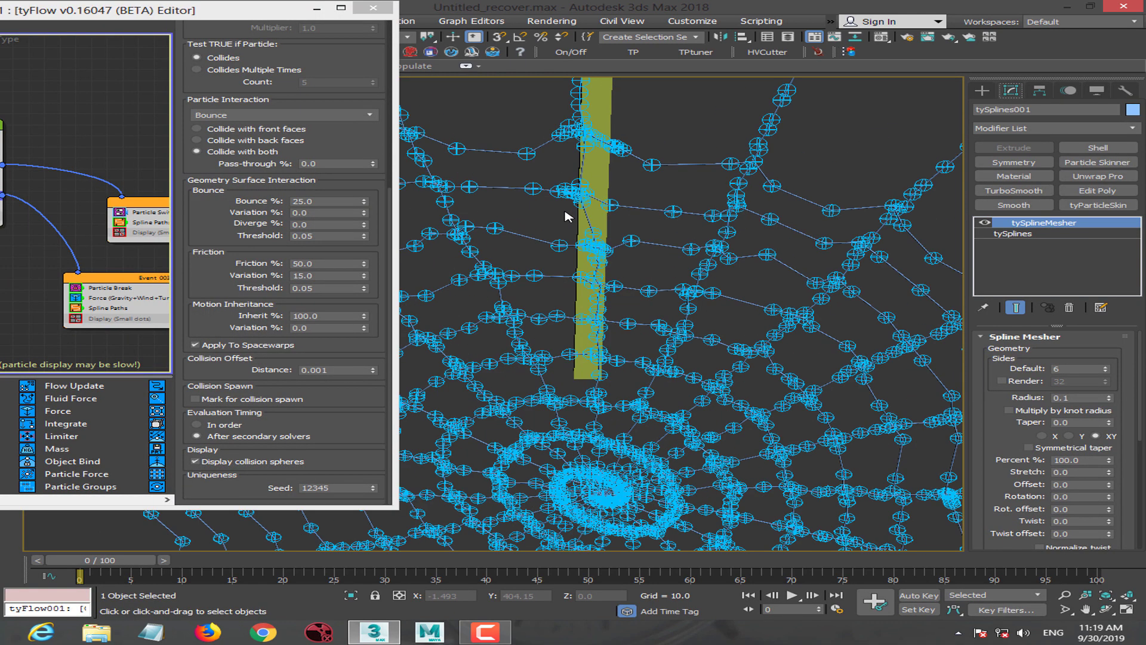
pyautogui.scroll(3, 568, 215)
pyautogui.scroll(3, 237, 191)
pyautogui.doubleClick(309, 163)
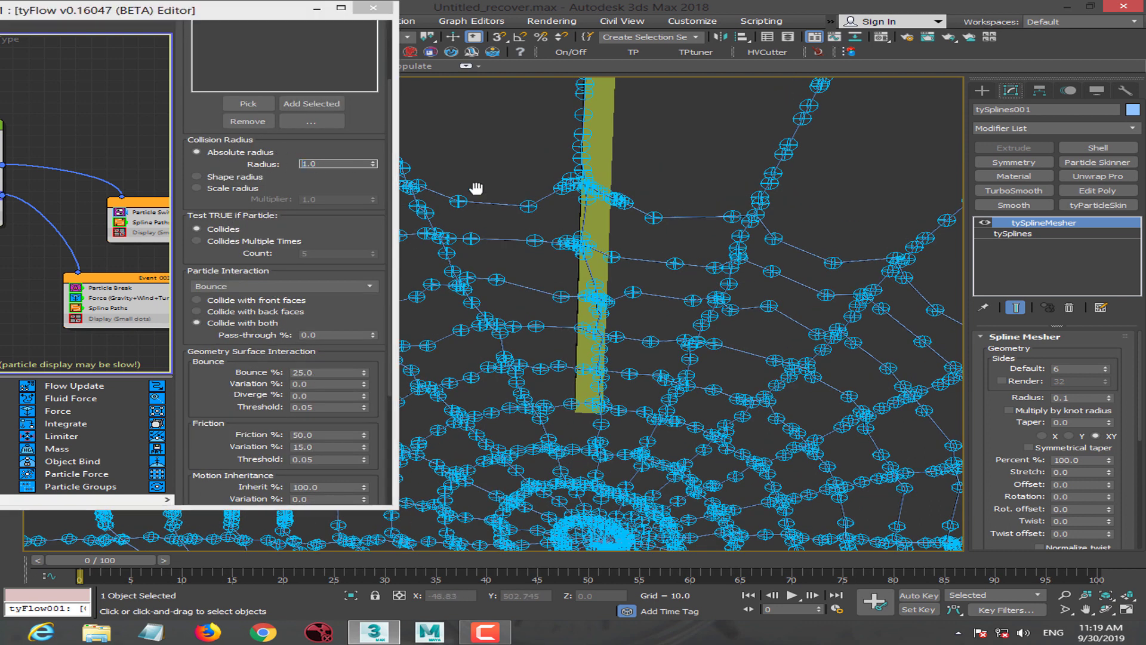
pyautogui.scroll(-3, 478, 188)
pyautogui.scroll(-3, 477, 188)
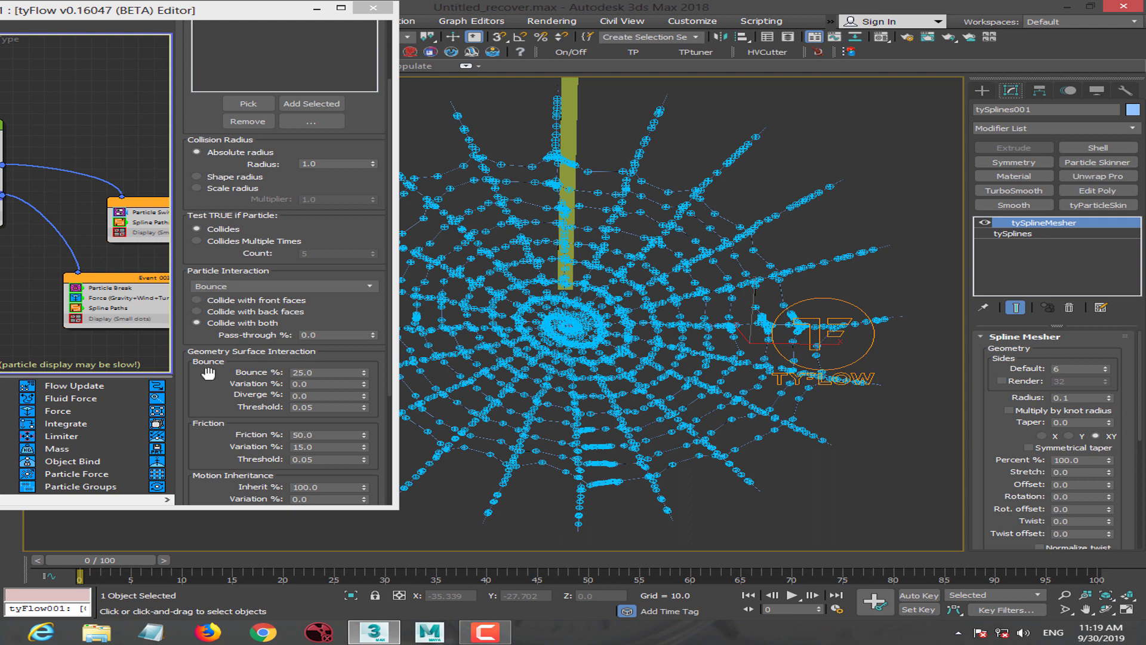
pyautogui.moveTo(208, 373); pyautogui.dragTo(246, 104)
pyautogui.click(195, 461)
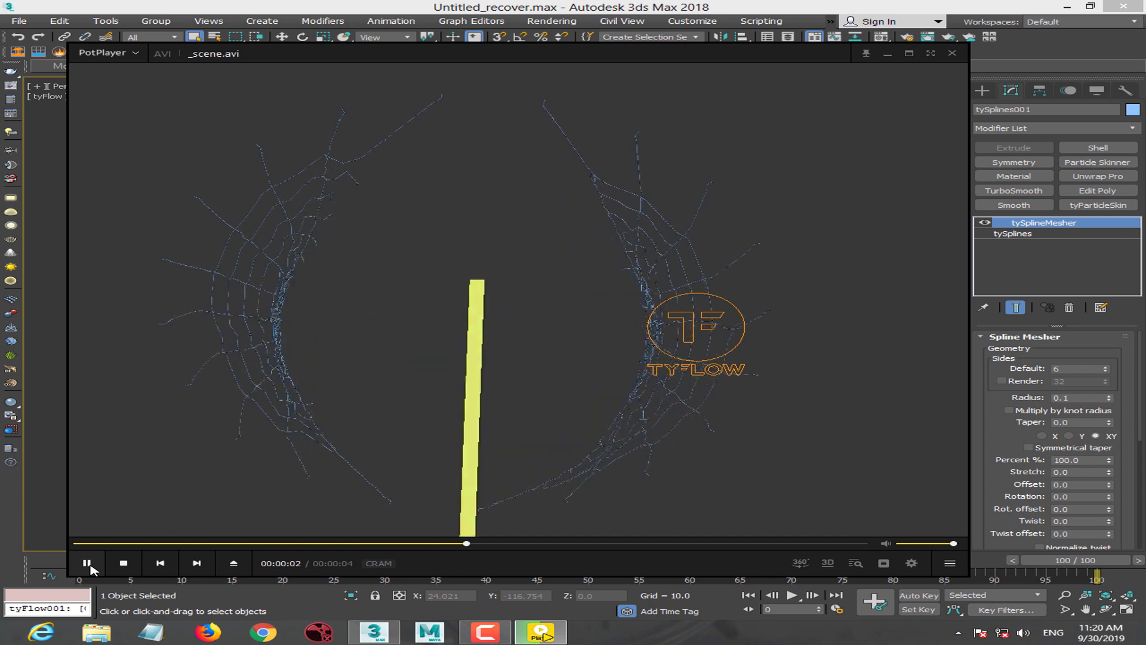
# Pause the _scene.avi preview in PotPlayer and close the player.
pyautogui.click(90, 564)
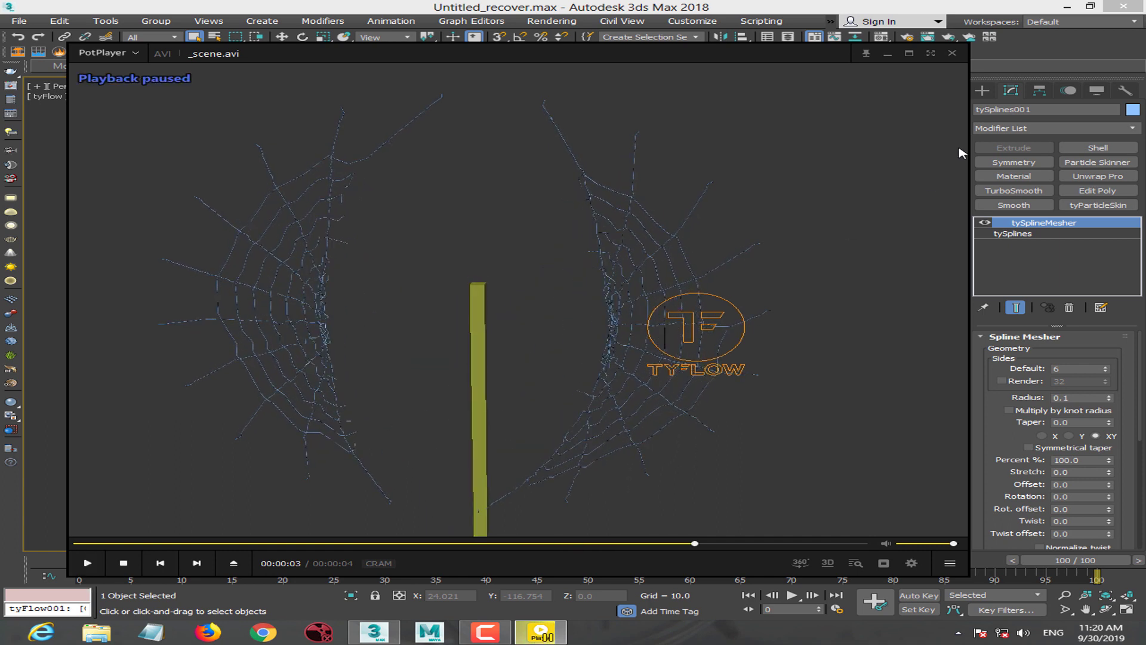
pyautogui.click(952, 55)
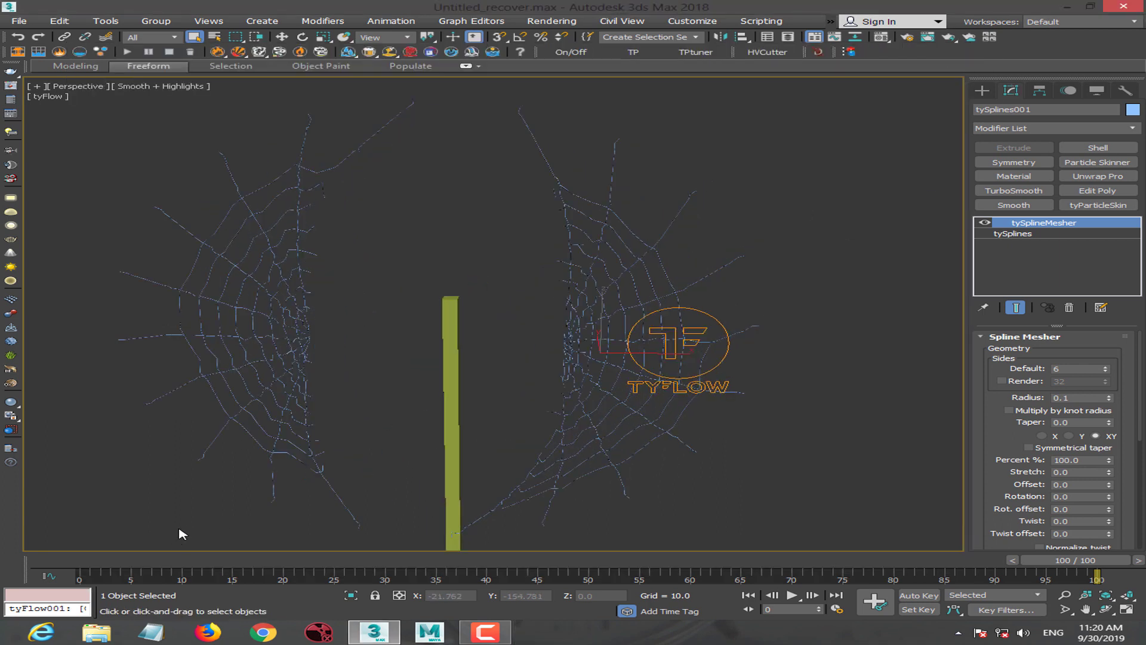
# Reopen the tyFlow editor for tyFlow001 and return to frame 0.
pyautogui.click(714, 319)
pyautogui.click(1041, 366)
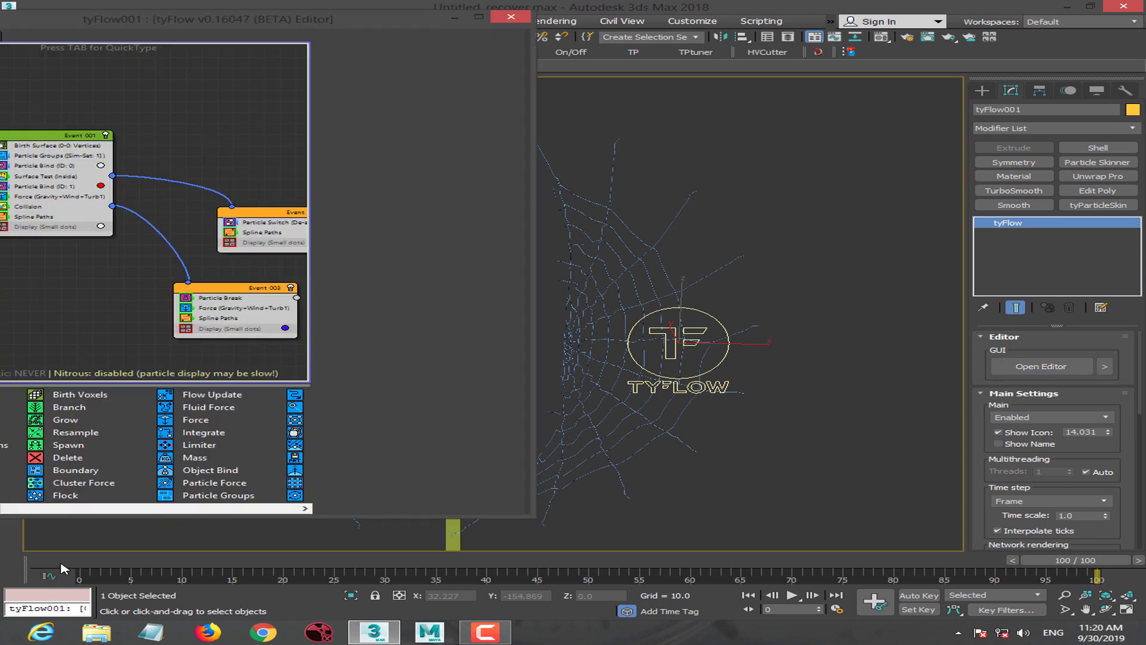
pyautogui.click(64, 568)
pyautogui.click(86, 167)
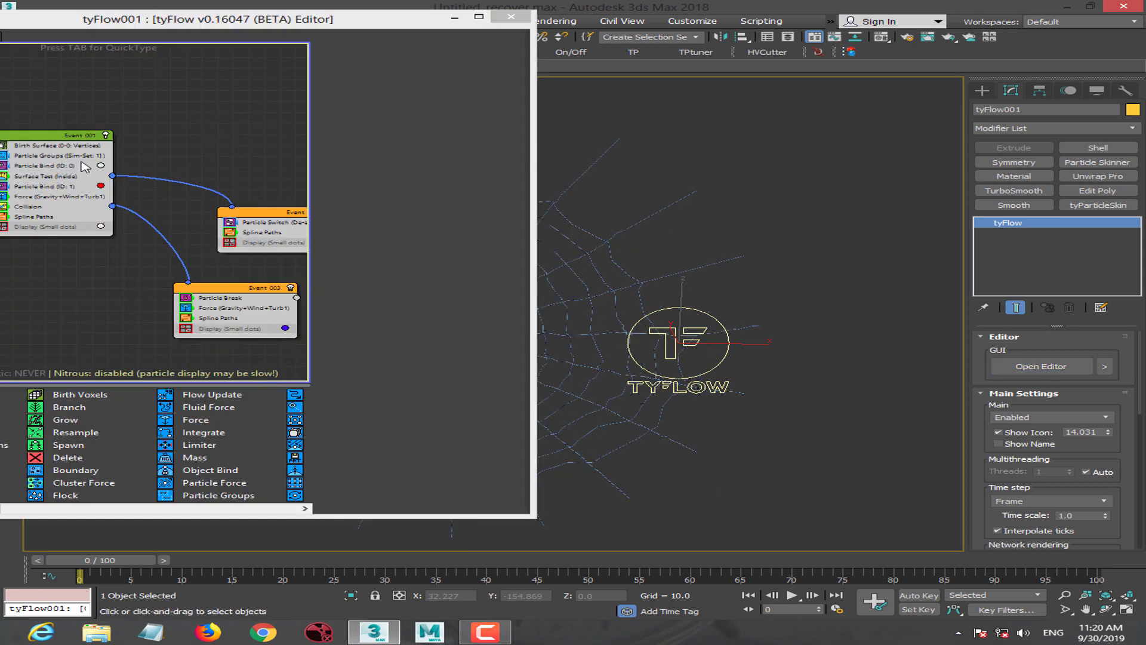
# Review Particle Bind (ID: 1)'s proximity distance multiplier and 0.85 stiffness.
pyautogui.click(41, 178)
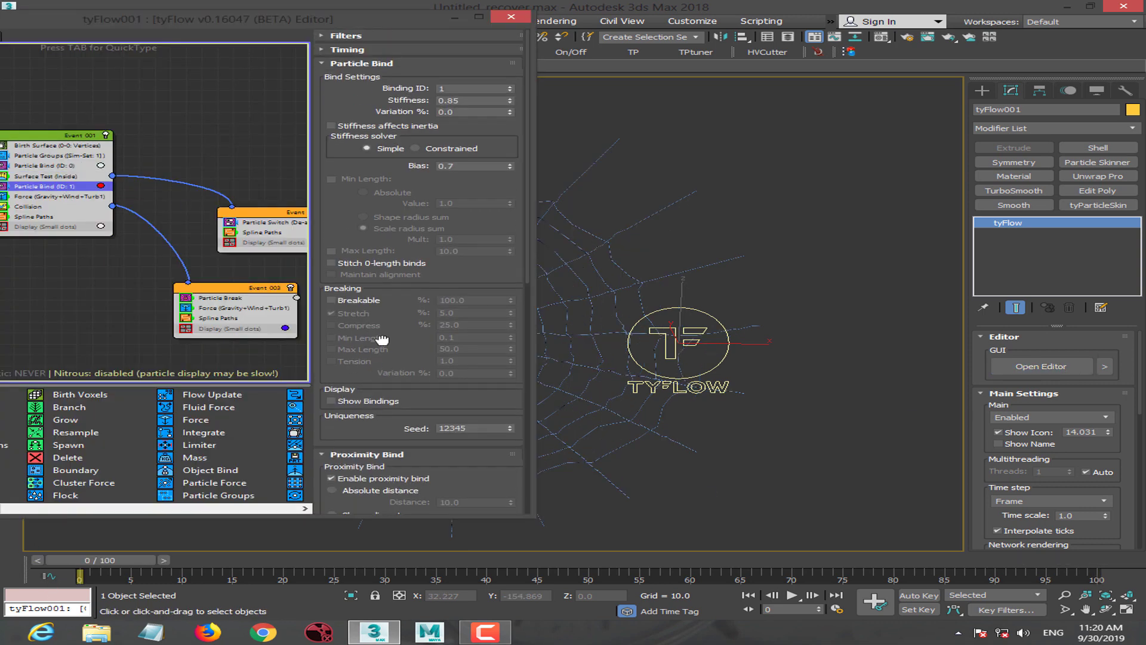
pyautogui.scroll(-5, 382, 339)
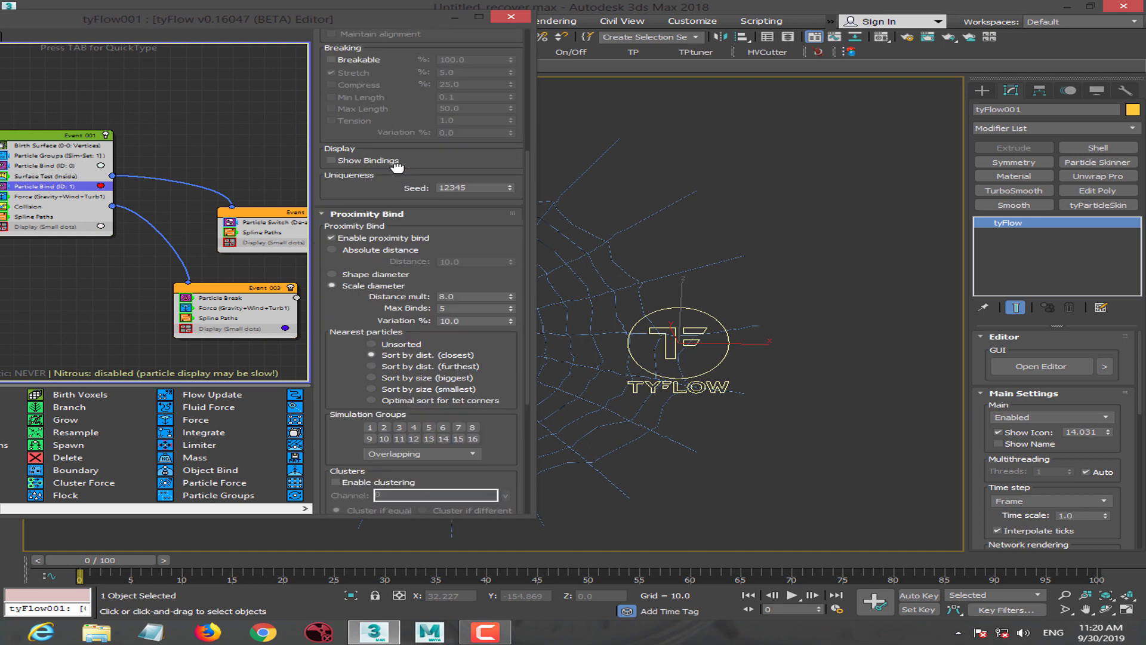
pyautogui.doubleClick(471, 297)
pyautogui.scroll(5, 373, 129)
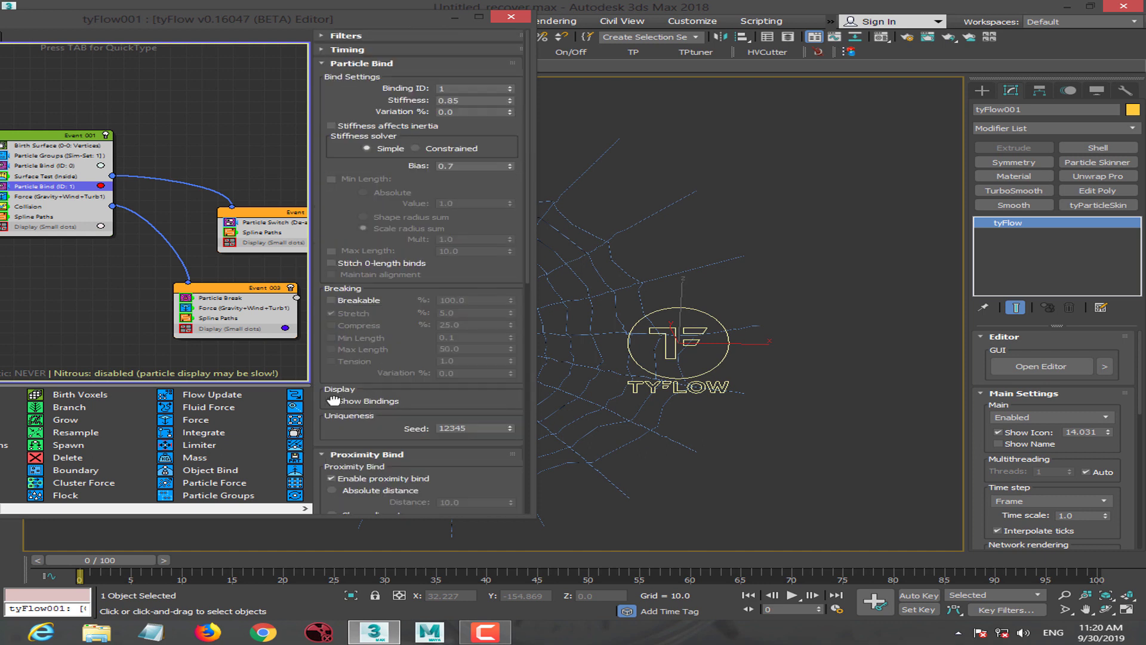
pyautogui.click(477, 101)
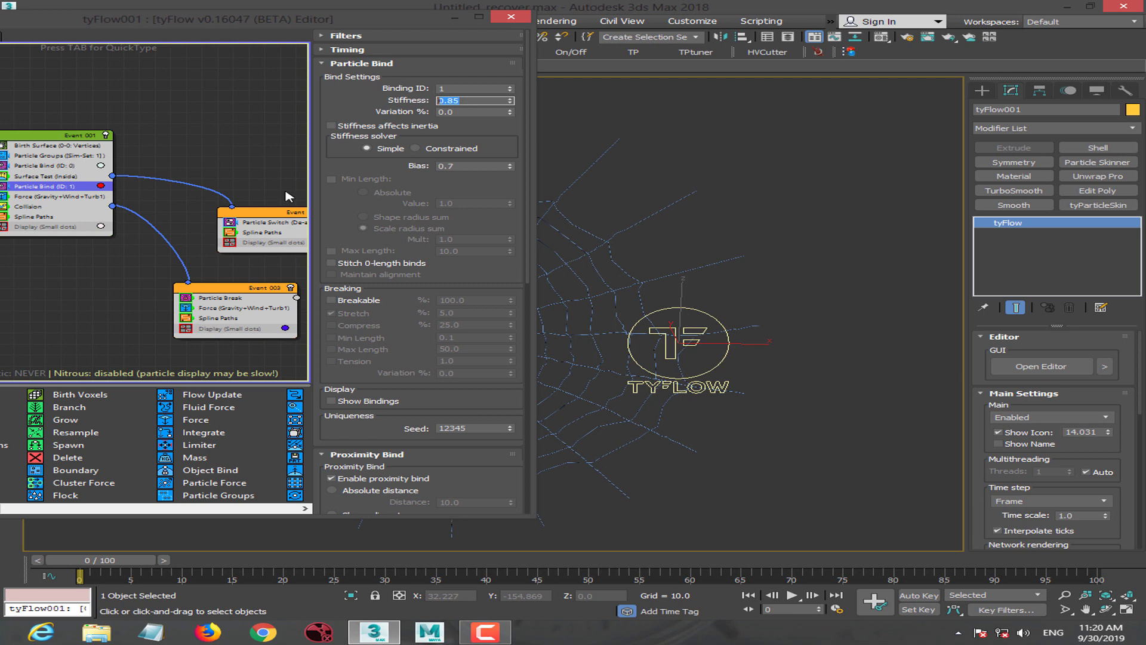
pyautogui.click(484, 631)
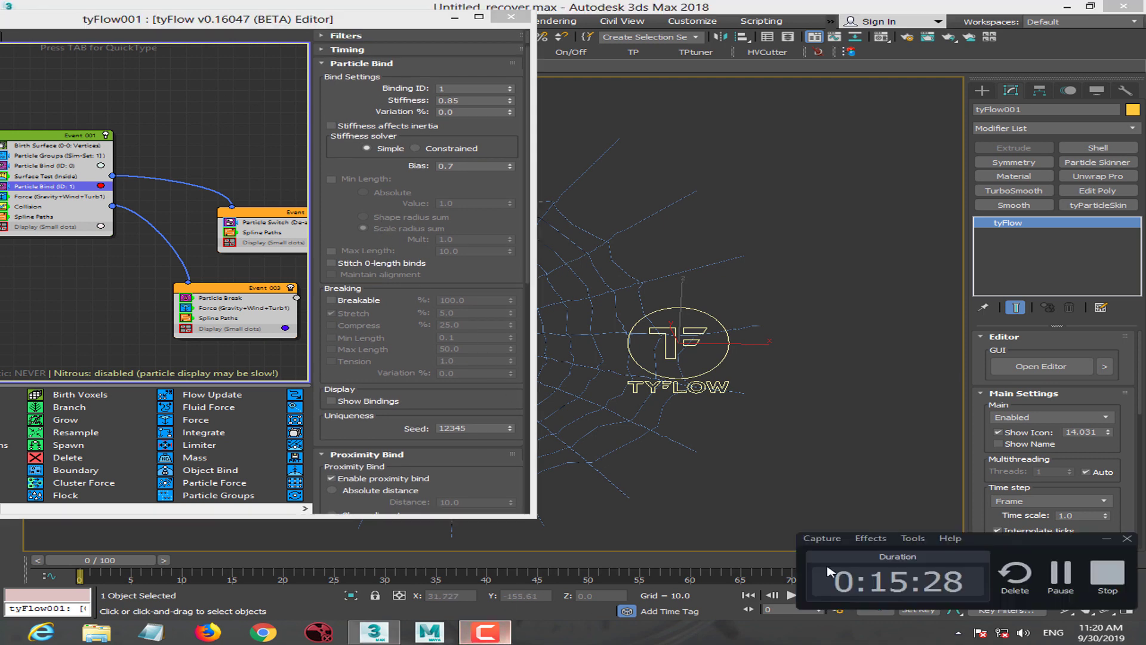